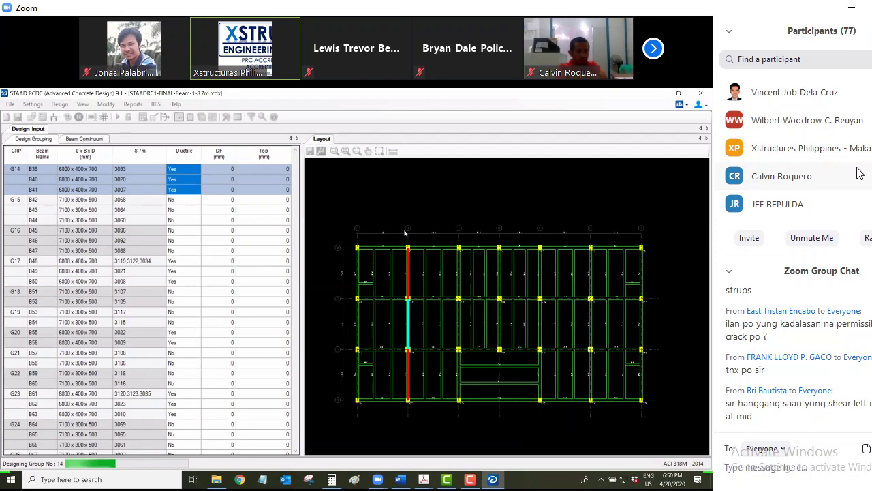
# Scroll the 8.7m text beam schedule listing beam sizes, reinforcement and shear stirrups
pyautogui.scroll(1, 860, 173)
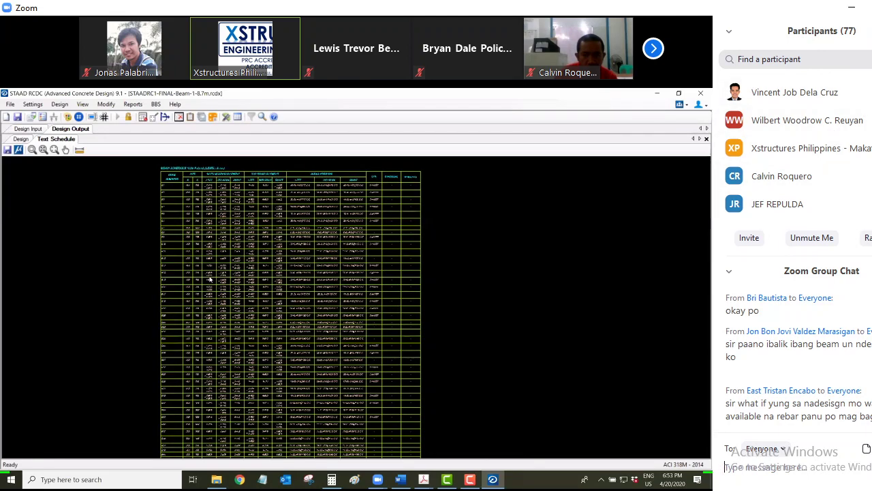
# Scroll the 8.7m BEAM SCHEDULE (C28:Fy275) table and type 'sa design input meron' in the meeting chat
pyautogui.scroll(2, 824, 363)
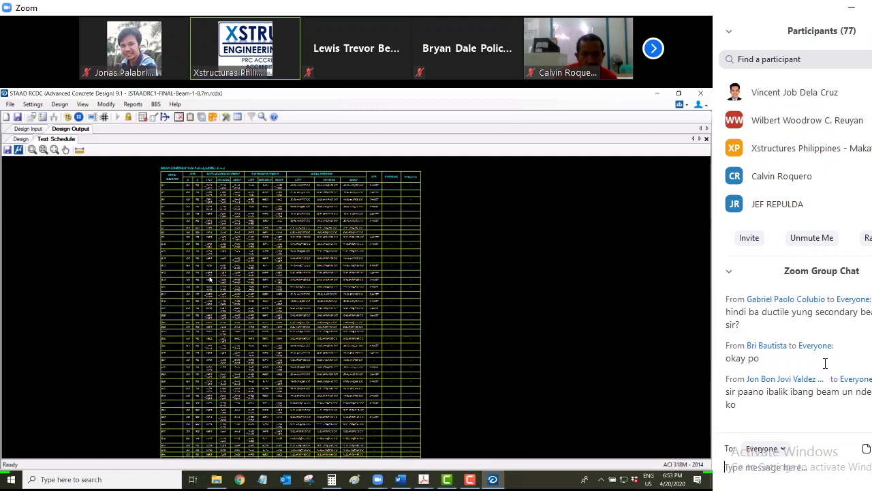
pyautogui.scroll(-2, 825, 363)
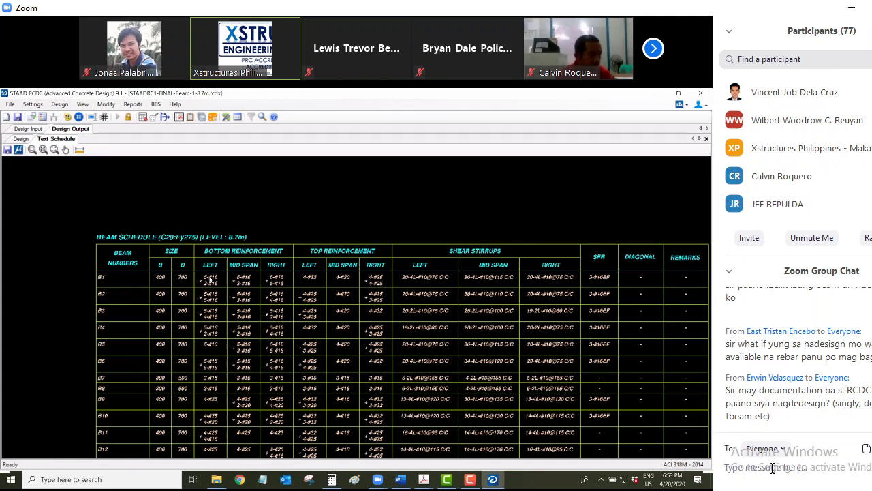
pyautogui.click(772, 468)
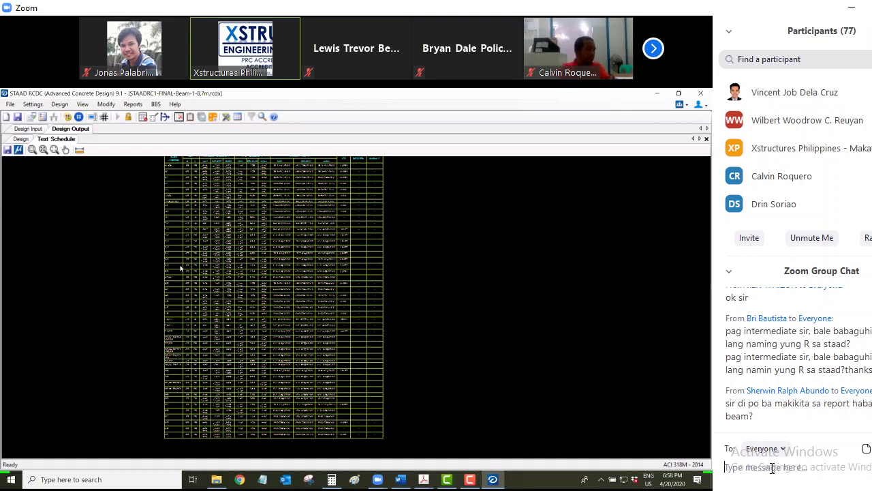
pyautogui.write('sa design')
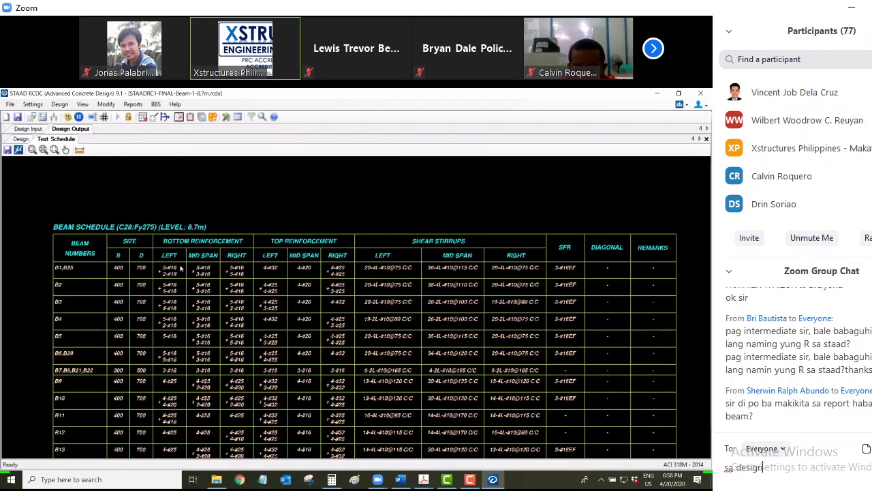
pyautogui.write(' input')
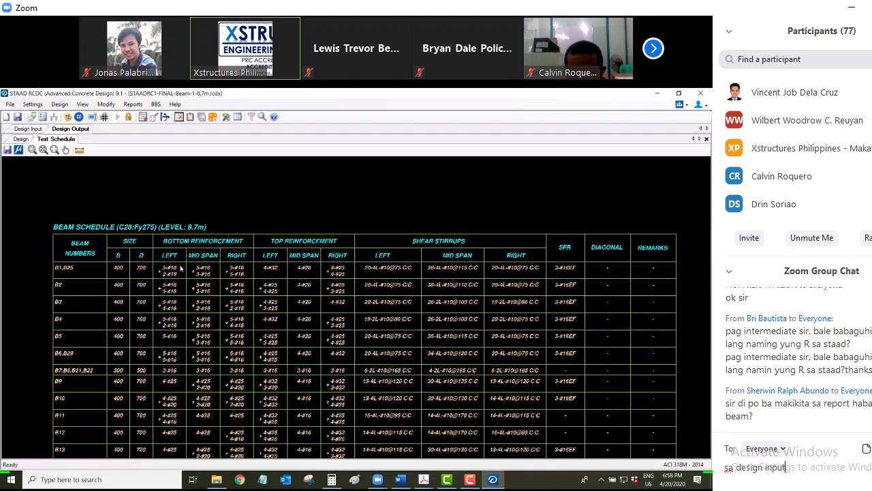
pyautogui.write(' meron')
# Send the 'sa design input meron' chat reply to everyone
pyautogui.press('Return')
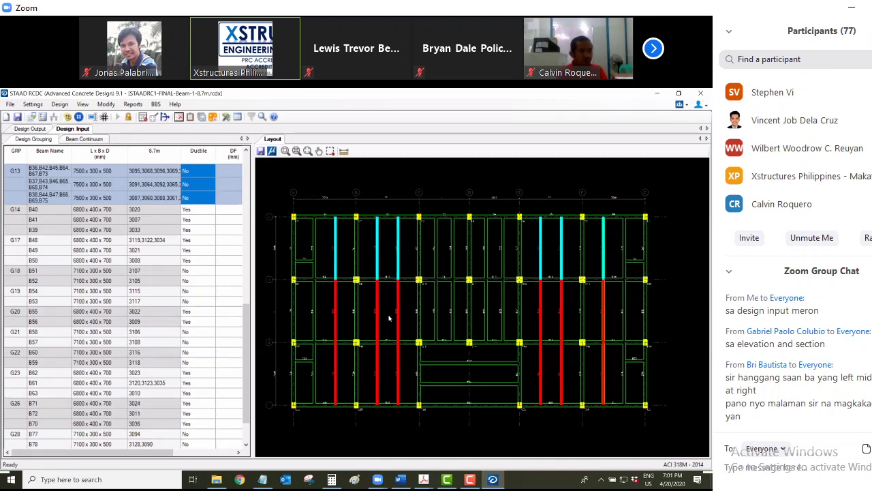
# Zoom the 8.7m layout plan beside the G17–G29 grouping table
pyautogui.scroll(1, 389, 319)
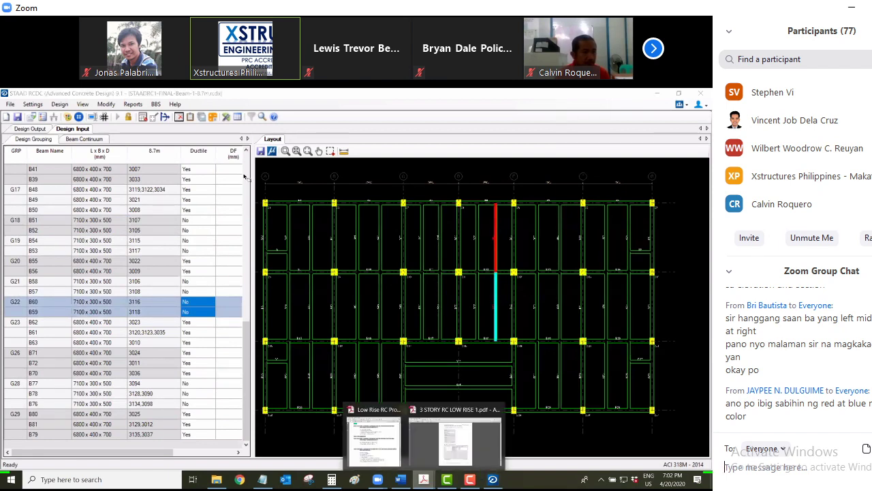
# Page through the column design pages 135–137 of the 3 STORY RC LOW RISE 1.pdf guide
pyautogui.click(417, 436)
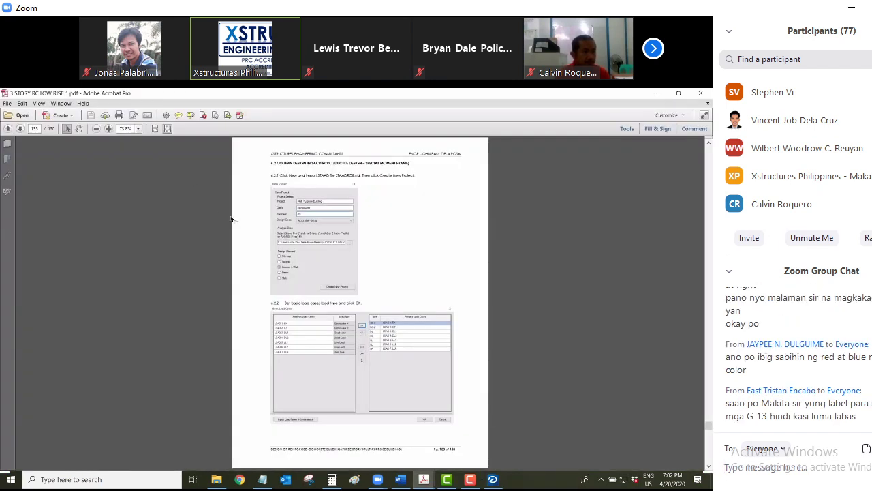
pyautogui.scroll(-2, 232, 218)
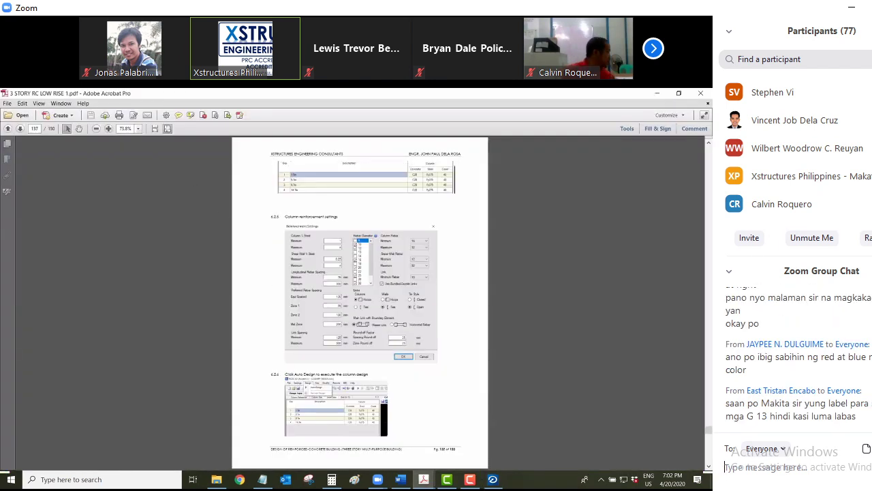
pyautogui.press('pageup')
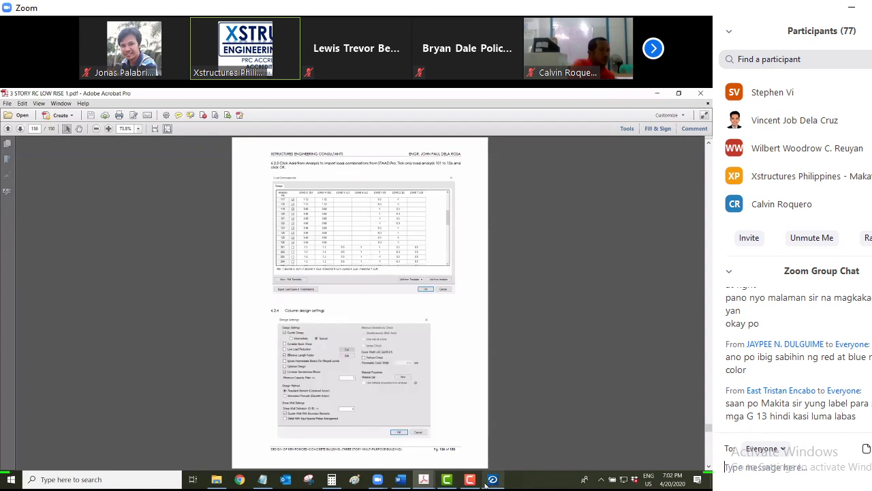
pyautogui.moveTo(485, 484)
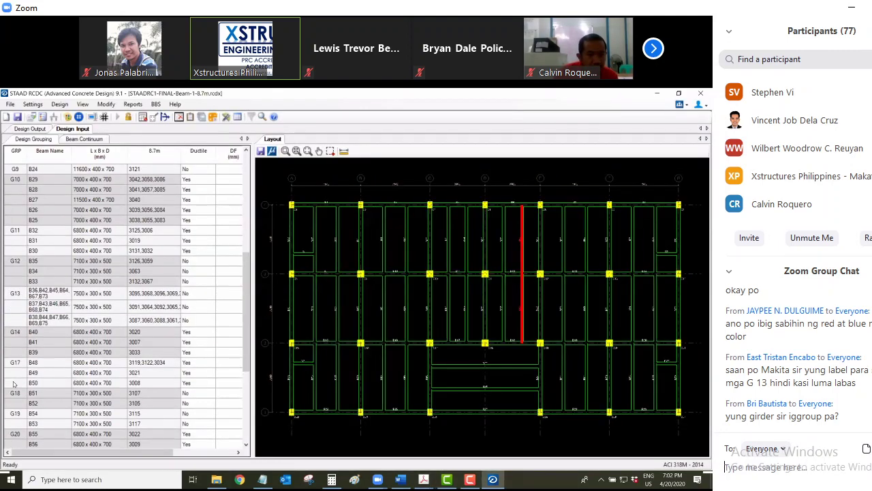
# Highlight groups G13, G4 (beams B9–B14) and G23 on the 8.7m layout plan
pyautogui.scroll(6, 14, 384)
pyautogui.scroll(3, 13, 383)
pyautogui.click(14, 375)
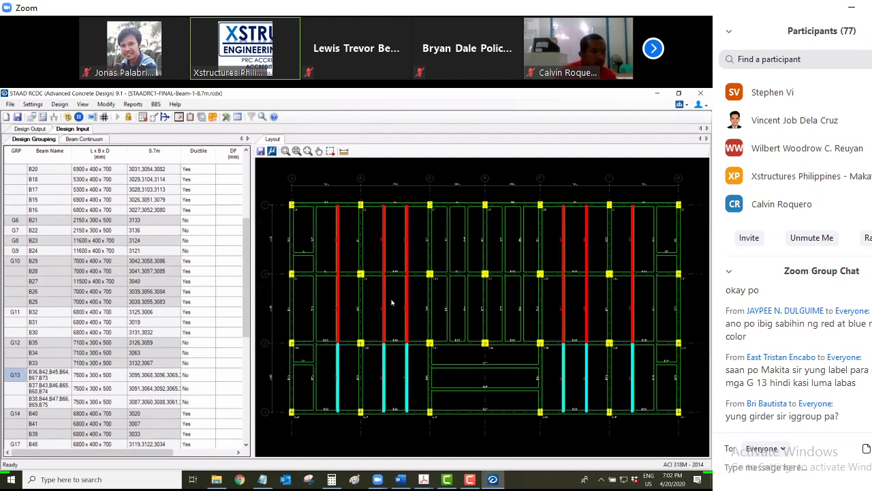
pyautogui.click(436, 277)
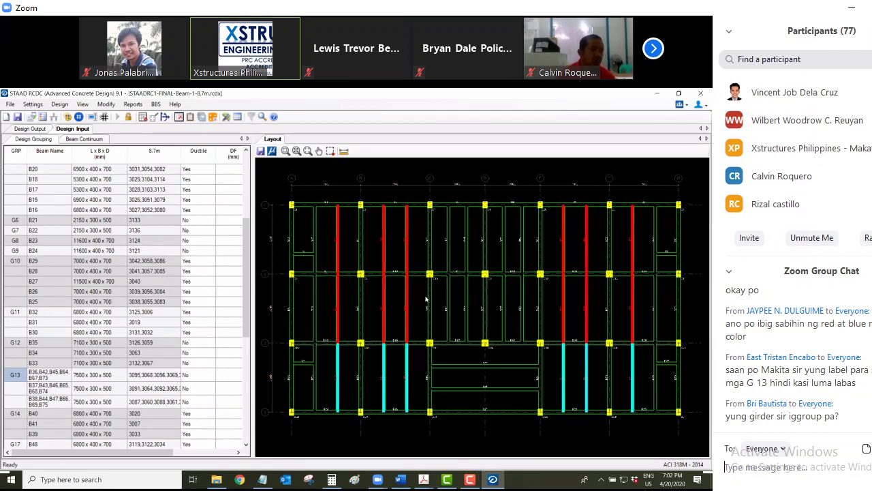
pyautogui.click(540, 300)
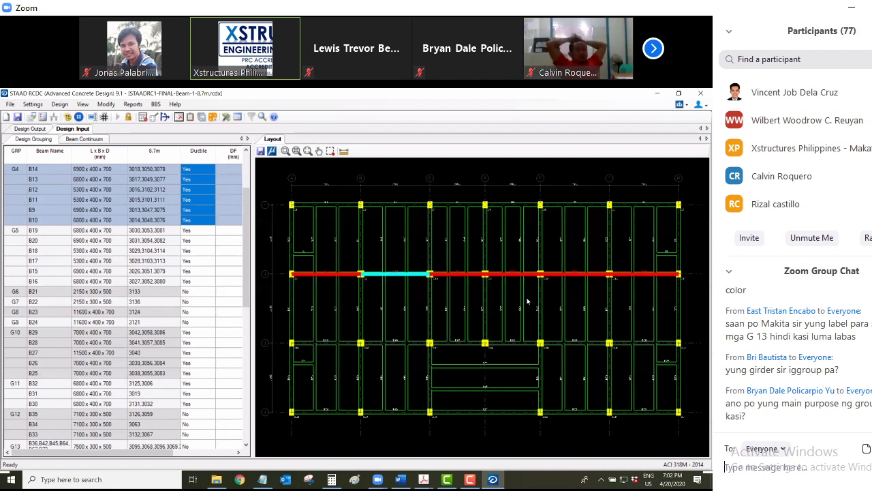
pyautogui.click(526, 301)
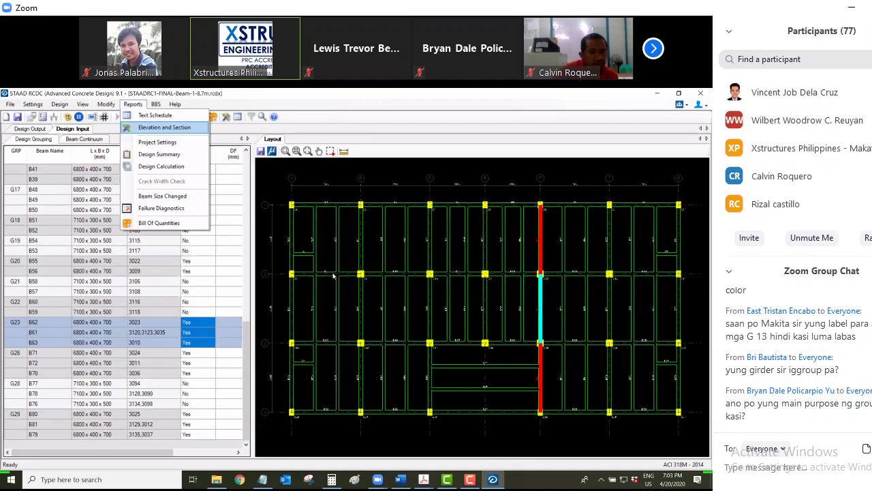
# Start the Text Schedule report, cancel the Schedule Type dialog, and zoom the layout
pyautogui.press('Return')
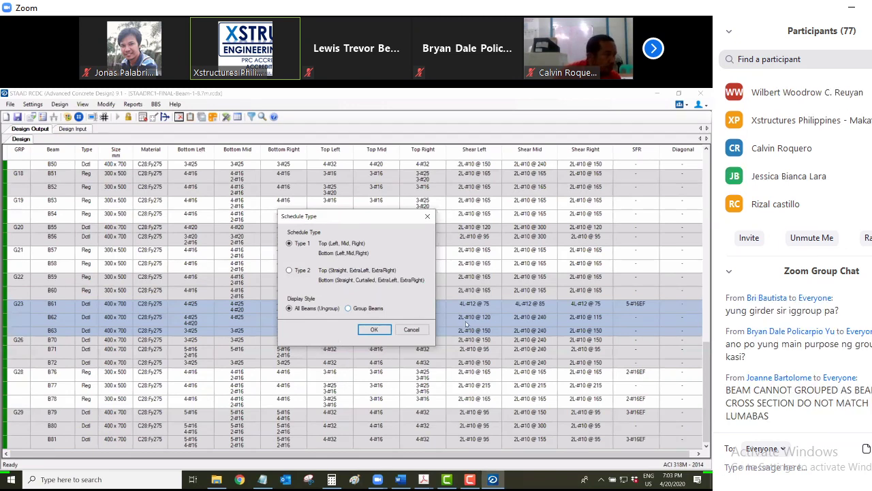
pyautogui.click(412, 329)
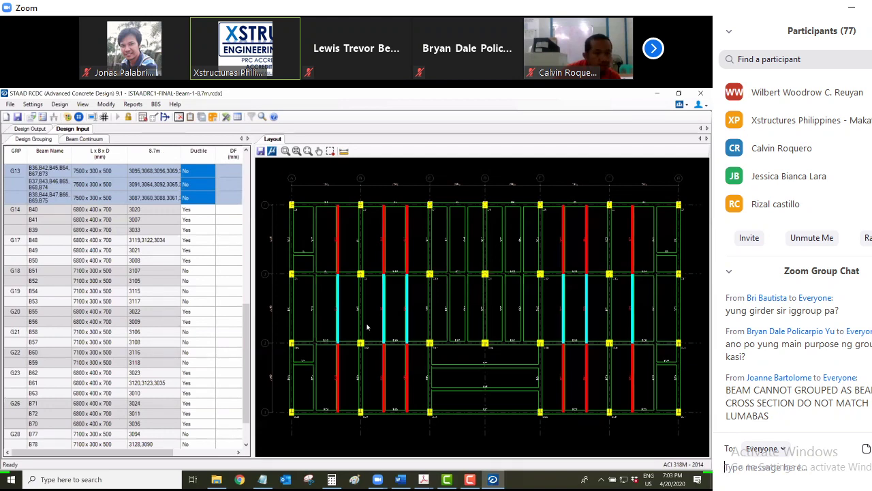
pyautogui.scroll(2, 368, 310)
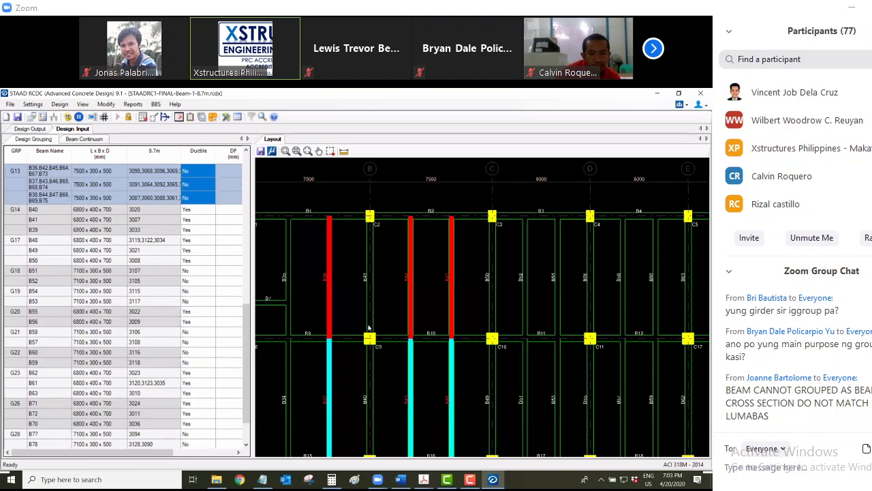
# Check the hidden system-tray icons, then switch to OBS Studio
pyautogui.click(811, 489)
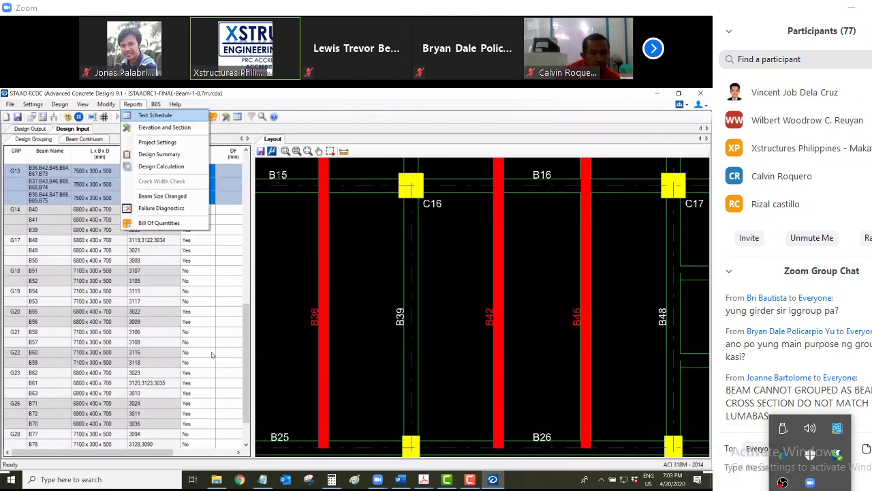
pyautogui.press('Escape')
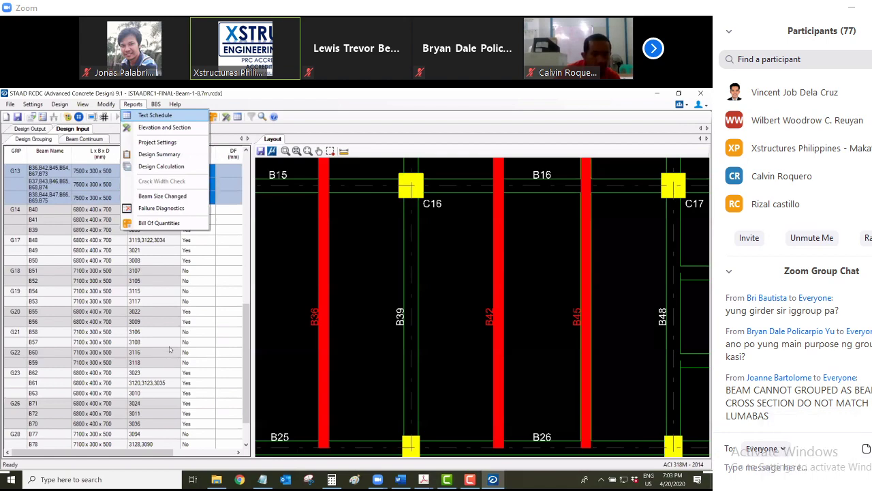
pyautogui.hotkey('alt', 'Tab')
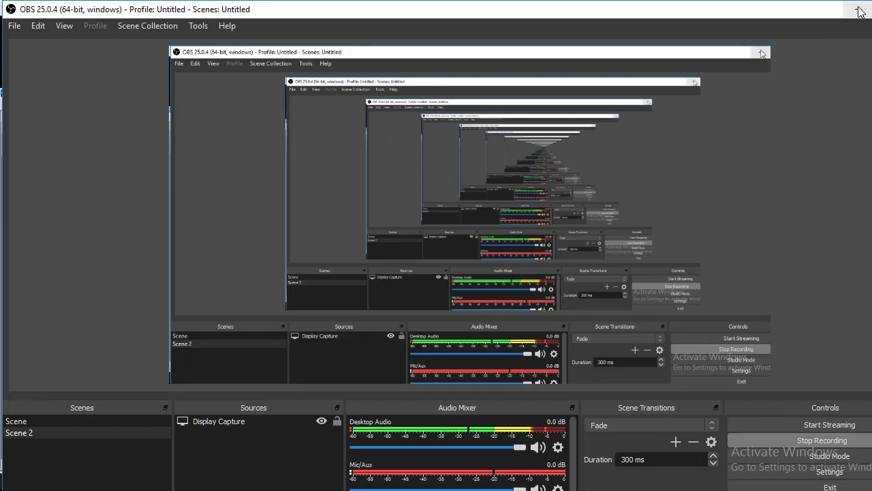
# Switch from OBS Studio back to STAAD RCDC's 8.7m design input grouping
pyautogui.hotkey('alt', 'Tab')
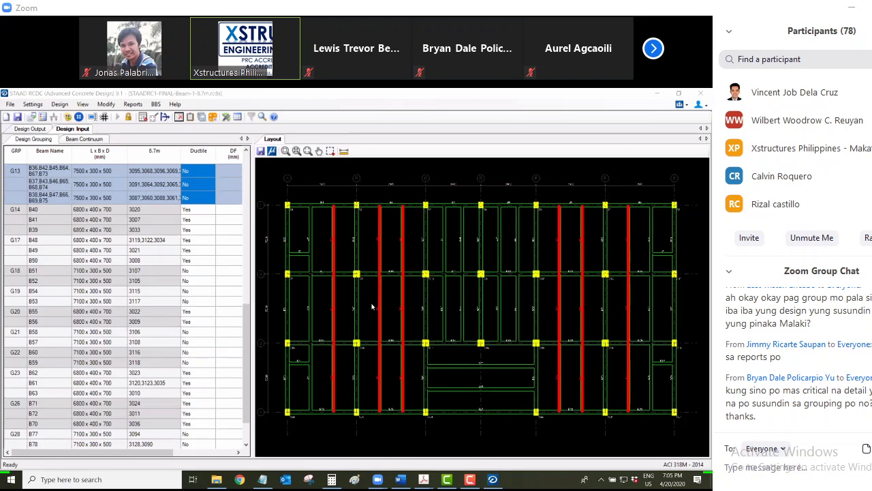
# Zoom out the layout and switch to the 3 STORY RC LOW RISE 1.pdf guide
pyautogui.scroll(-1, 372, 308)
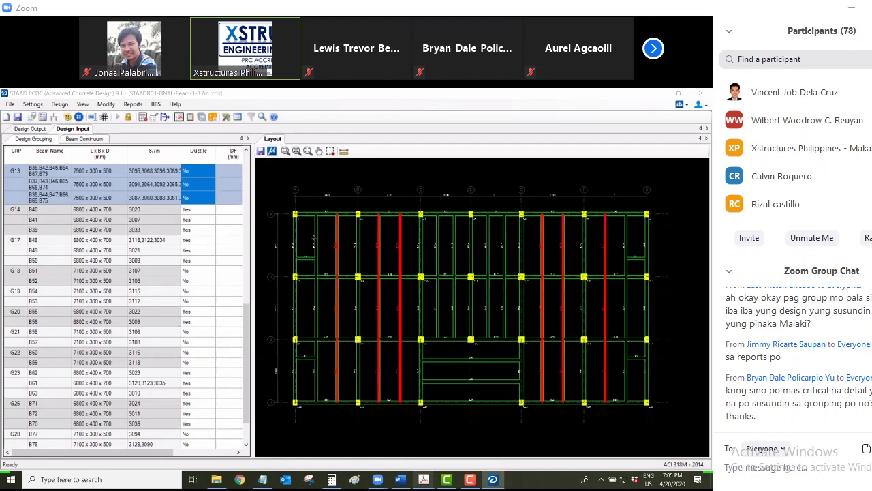
pyautogui.hotkey('alt', 'Tab')
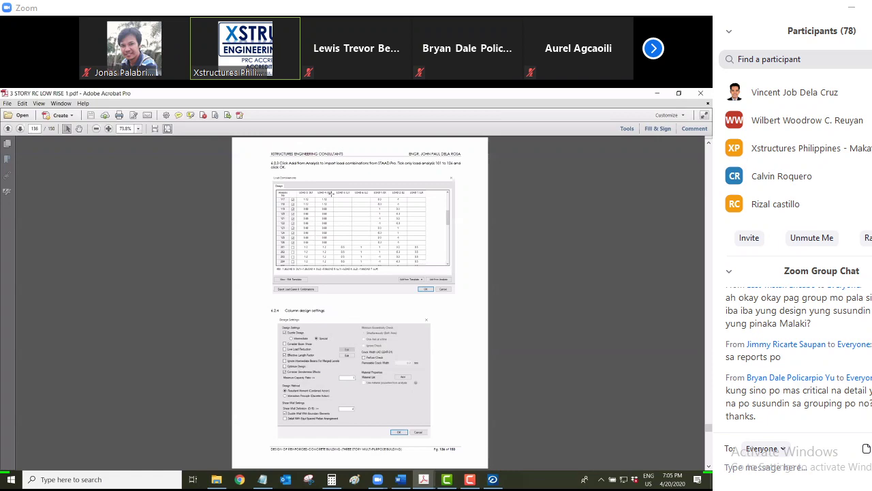
# Find page 132 on G11 bar cutting, zoom on the Generate BBS screenshot, return to STAAD RCDC
pyautogui.scroll(-2, 332, 193)
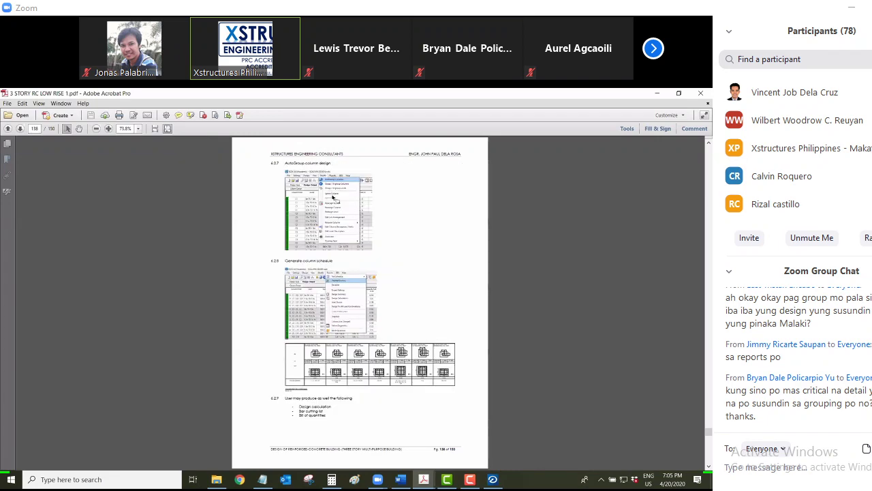
pyautogui.scroll(-1, 332, 198)
pyautogui.scroll(2, 293, 254)
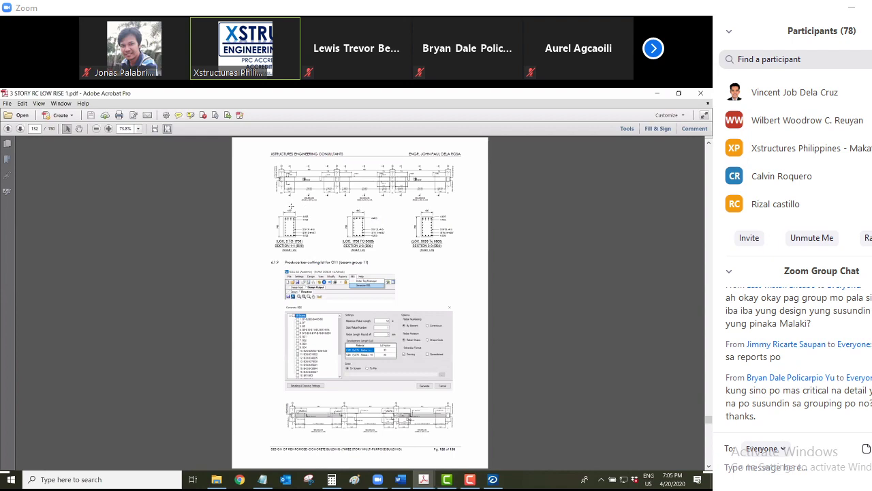
pyautogui.keyDown('ctrl'); pyautogui.scroll(3, 291, 206); pyautogui.keyUp('ctrl')
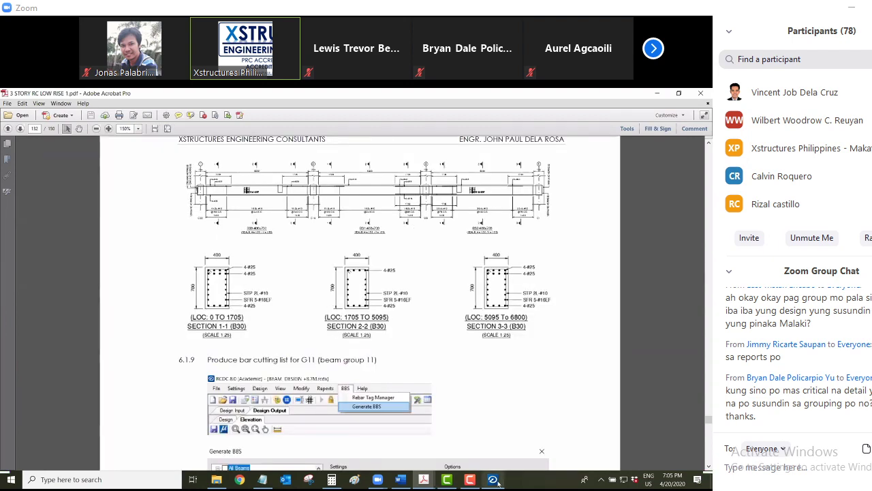
pyautogui.moveTo(497, 481)
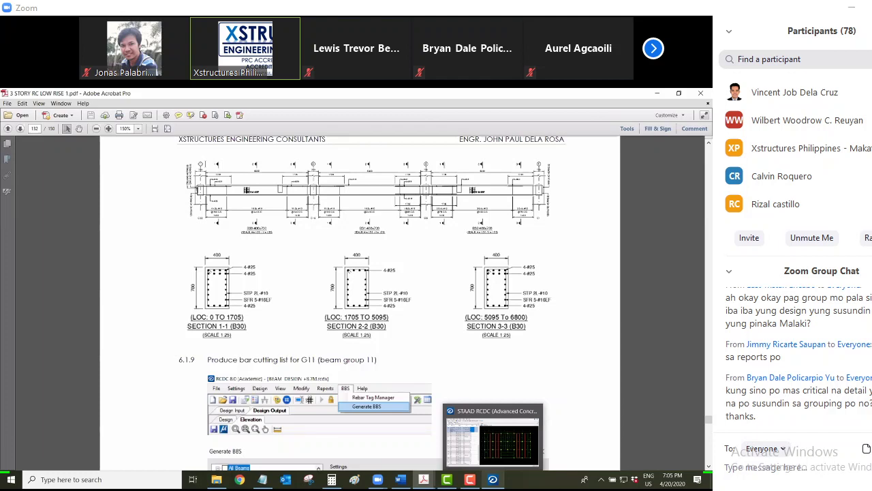
pyautogui.hotkey('ctrl', '0')
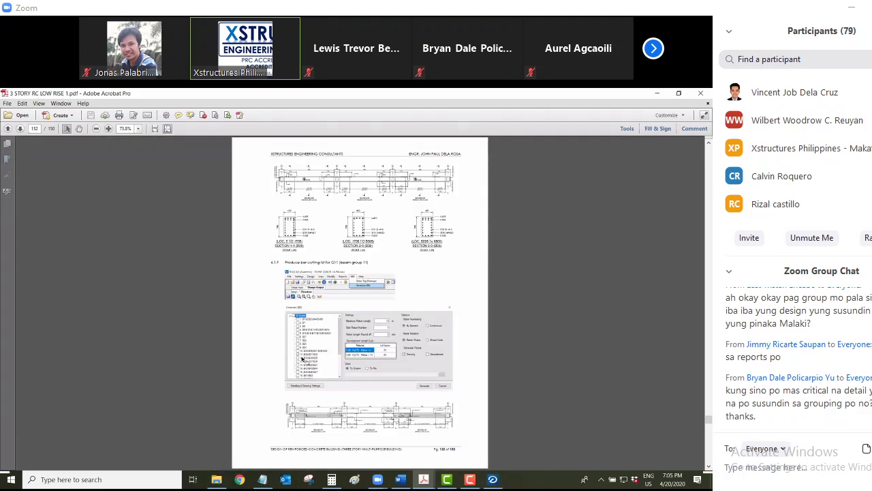
pyautogui.hotkey('ctrl', '=')
pyautogui.hotkey('ctrl', '=')
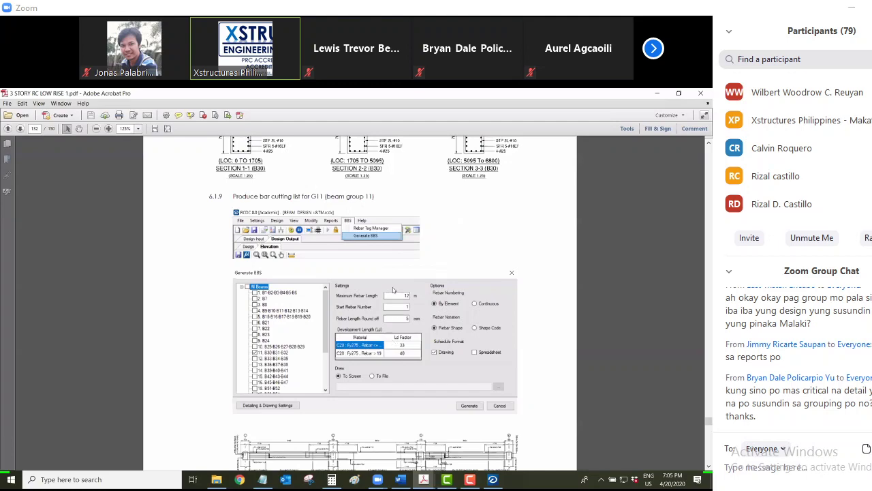
pyautogui.hotkey('alt', 'Tab')
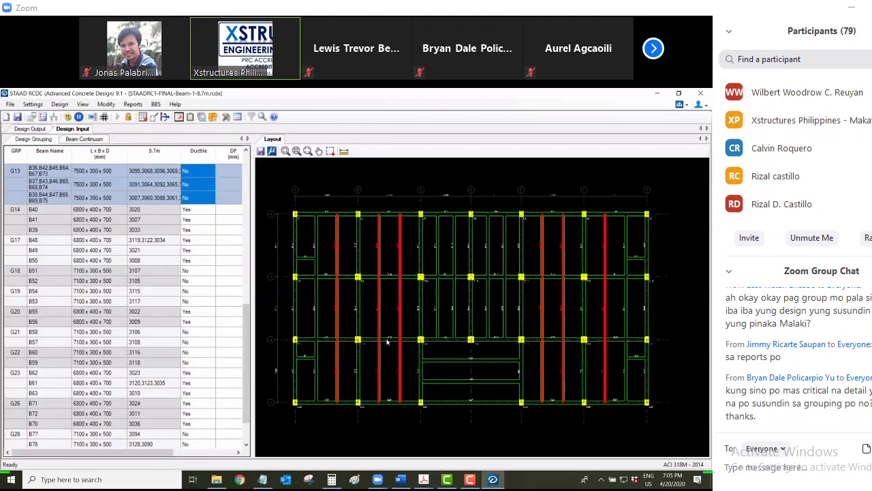
# Highlight beam group G4, then G5, then the vertical beams of G13 on the 8.7m layout
pyautogui.click(390, 276)
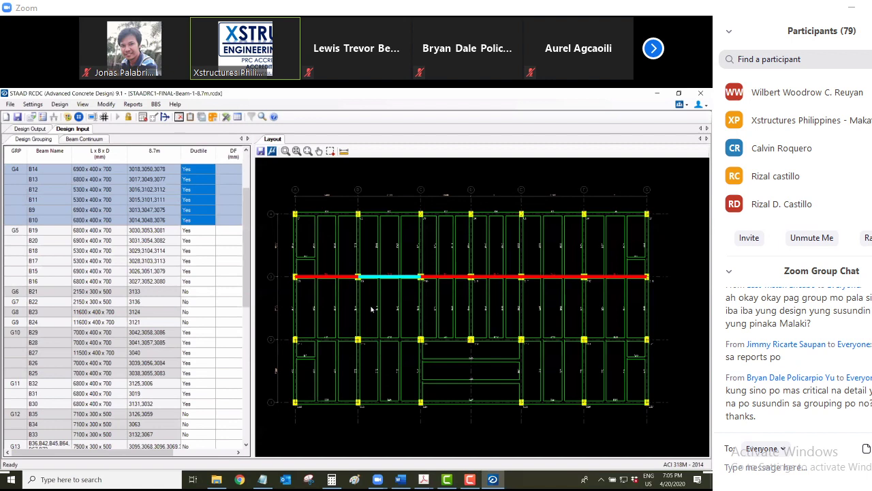
pyautogui.press('Down')
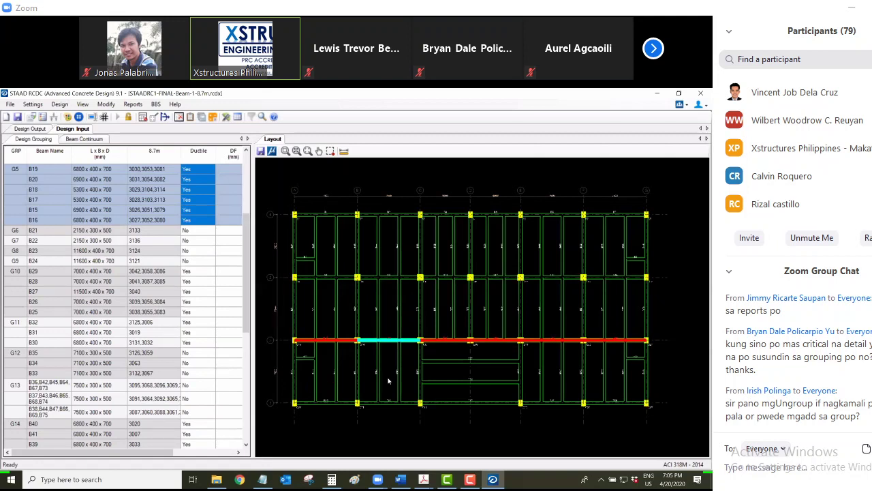
pyautogui.click(343, 389)
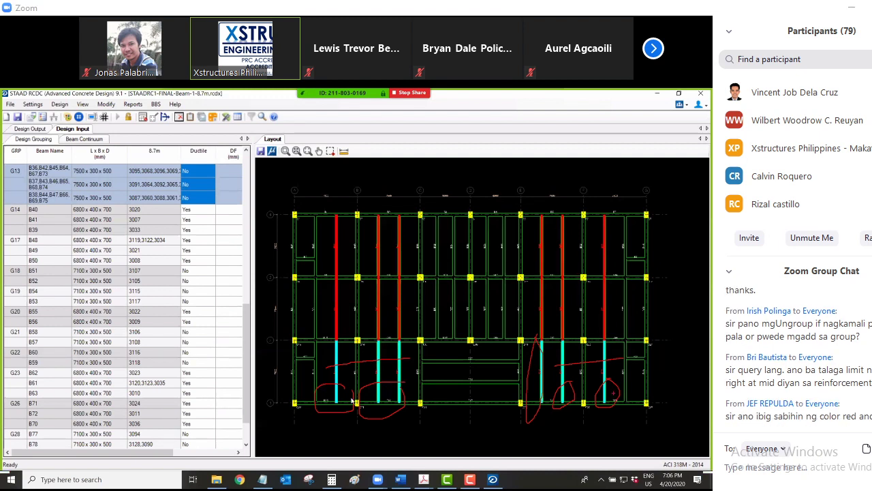
# Zoom the 8.7m layout in and out, then bring up the Modify menu's Group / Ungroup commands
pyautogui.scroll(-2, 353, 401)
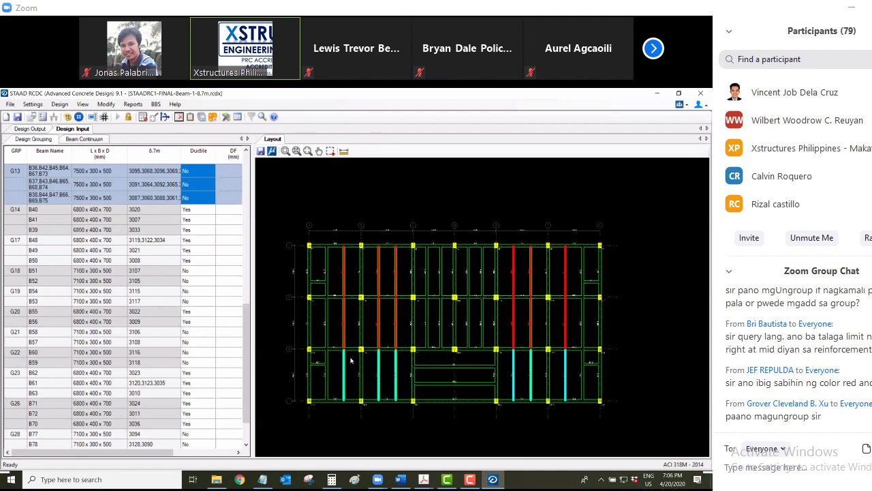
pyautogui.scroll(2, 344, 360)
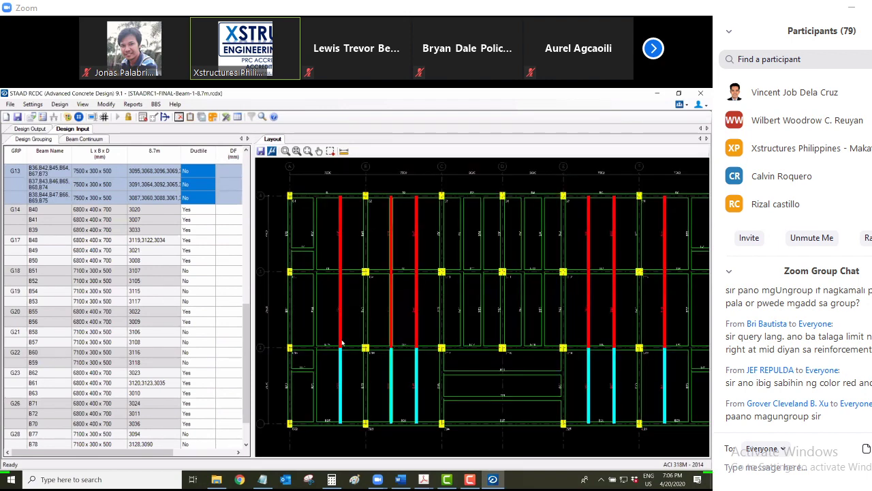
pyautogui.scroll(2, 349, 294)
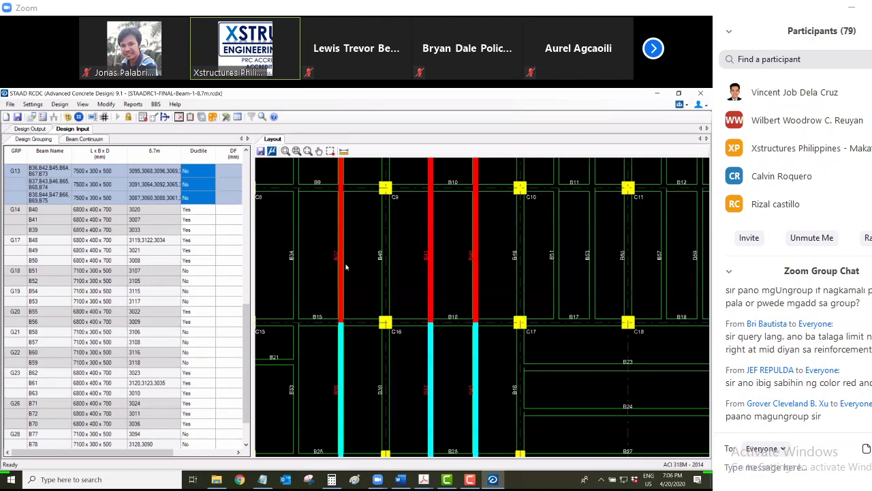
pyautogui.scroll(-1, 326, 275)
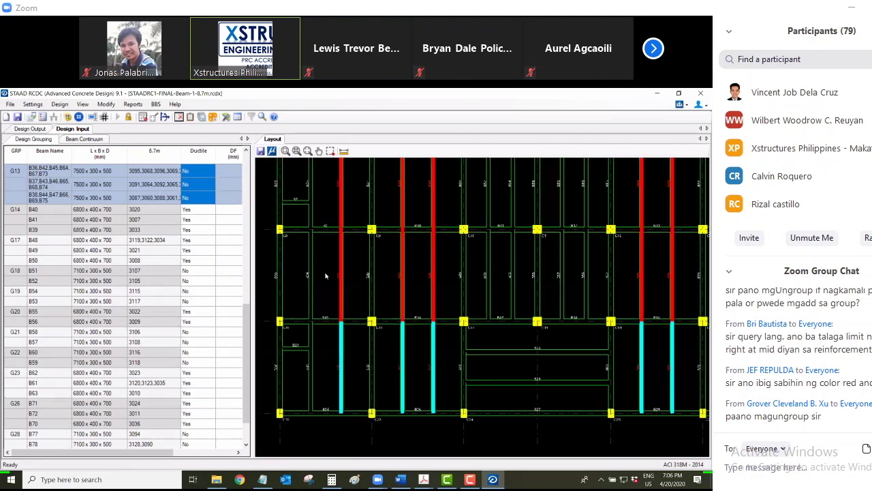
pyautogui.scroll(-1, 325, 276)
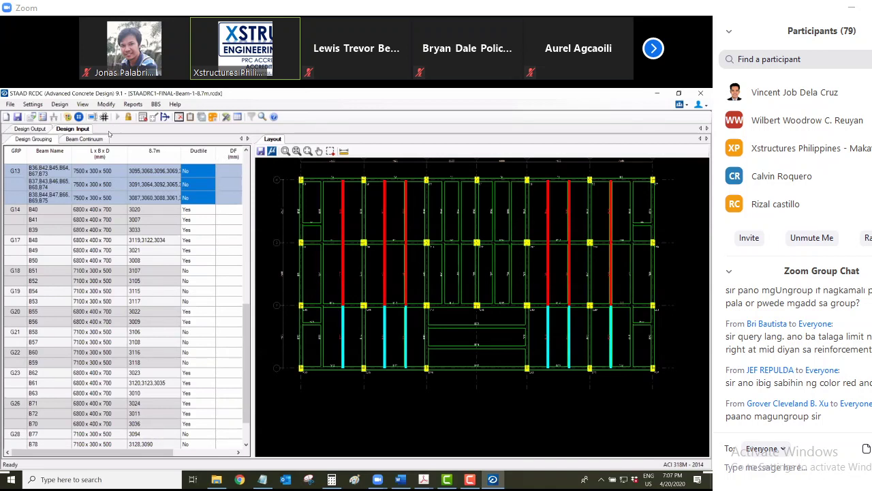
pyautogui.click(106, 103)
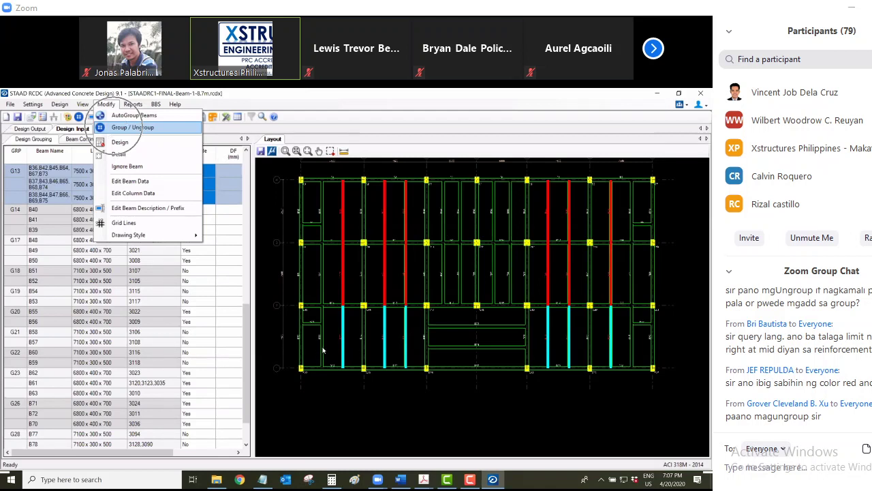
# Dismiss the Modify menu and mark two beams of group G12 on the layout
pyautogui.click(326, 289)
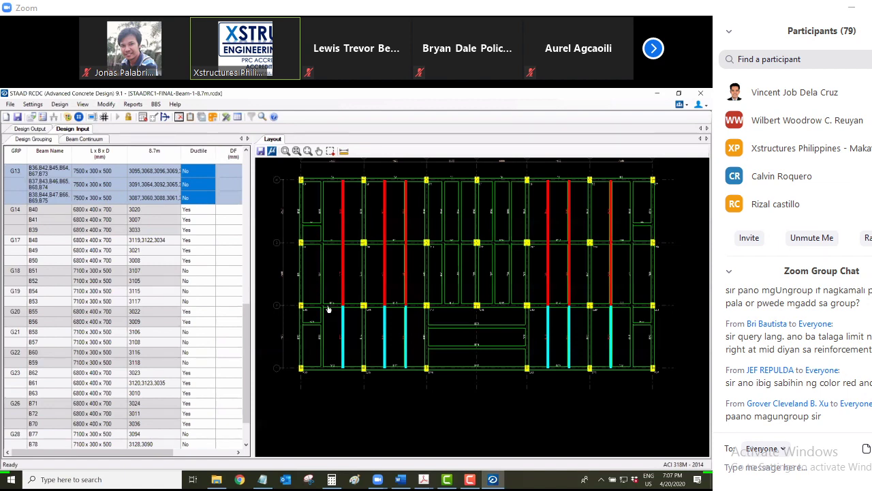
pyautogui.click(323, 301)
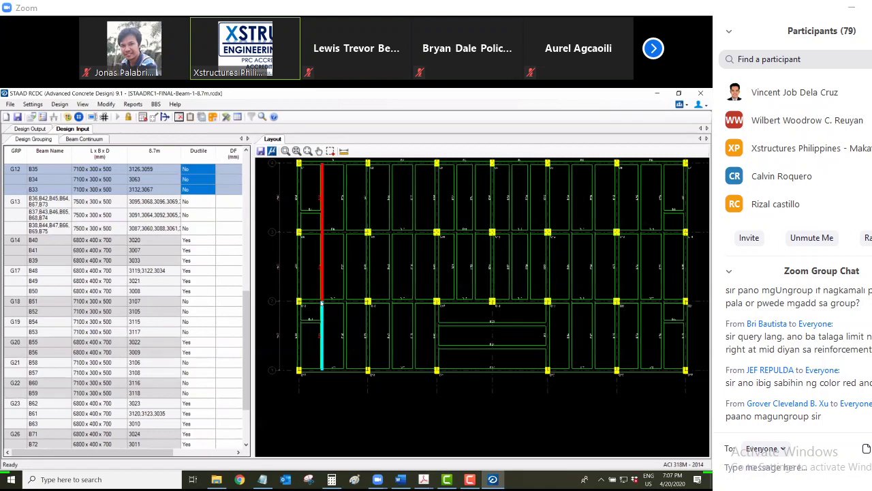
pyautogui.scroll(1, 321, 285)
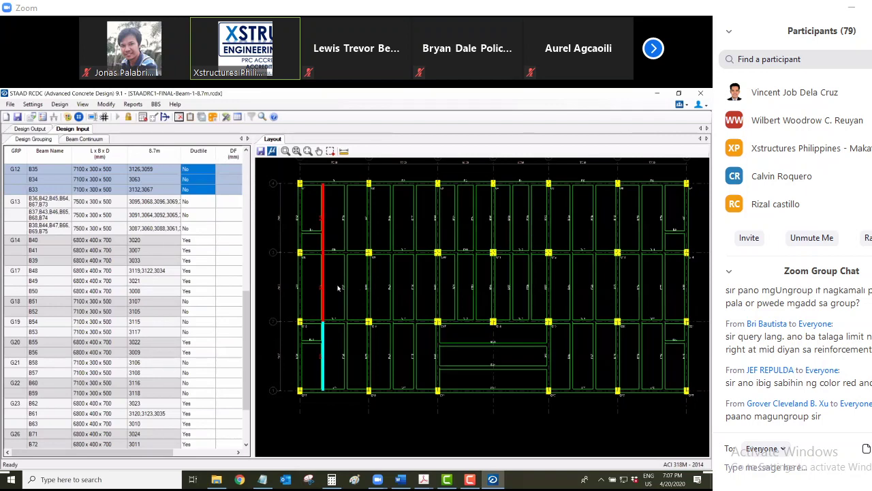
pyautogui.click(323, 286)
pyautogui.scroll(-1, 418, 376)
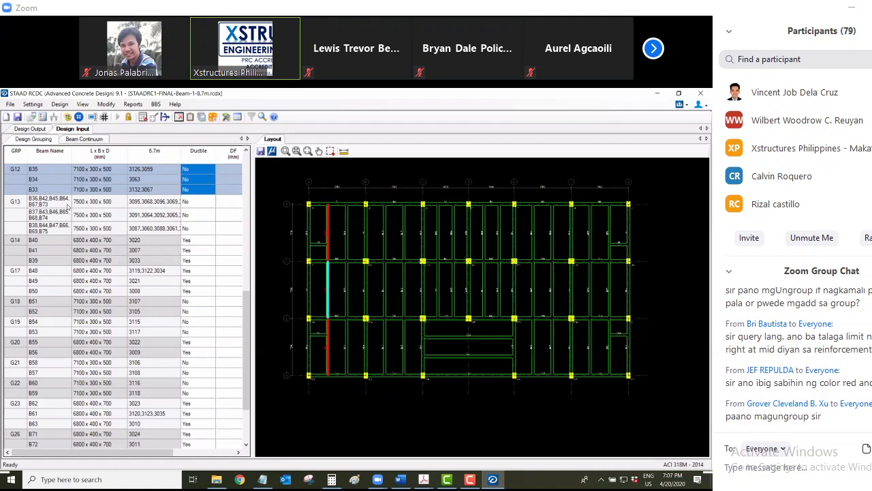
pyautogui.scroll(5, 68, 205)
# Select group G5 (B15–B20), then move up to group G4 so beams B9–B14 highlight
pyautogui.click(19, 173)
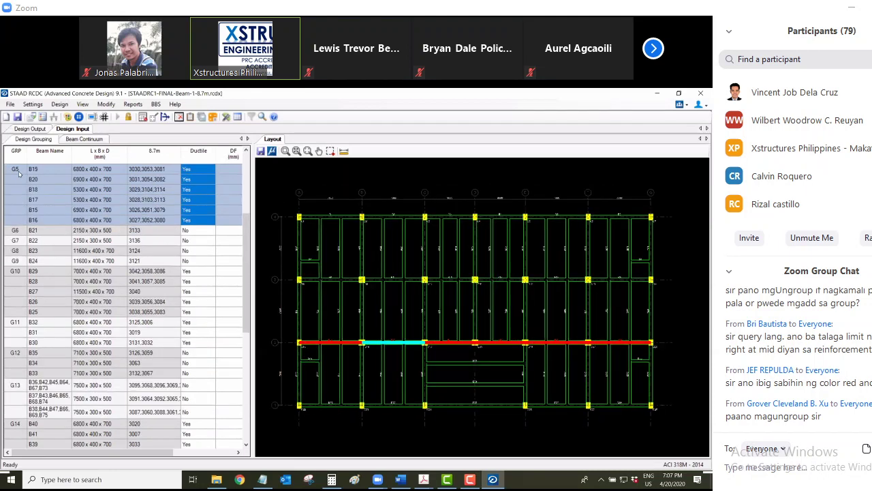
pyautogui.scroll(1, 377, 274)
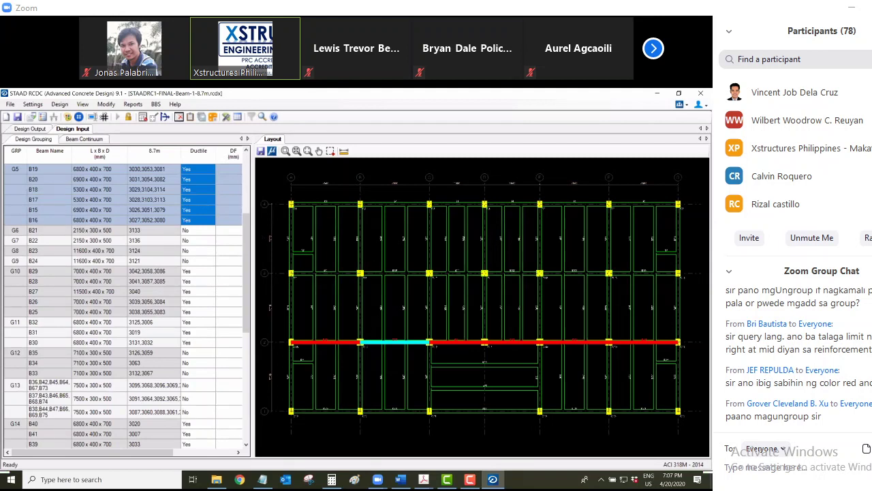
pyautogui.press('Up')
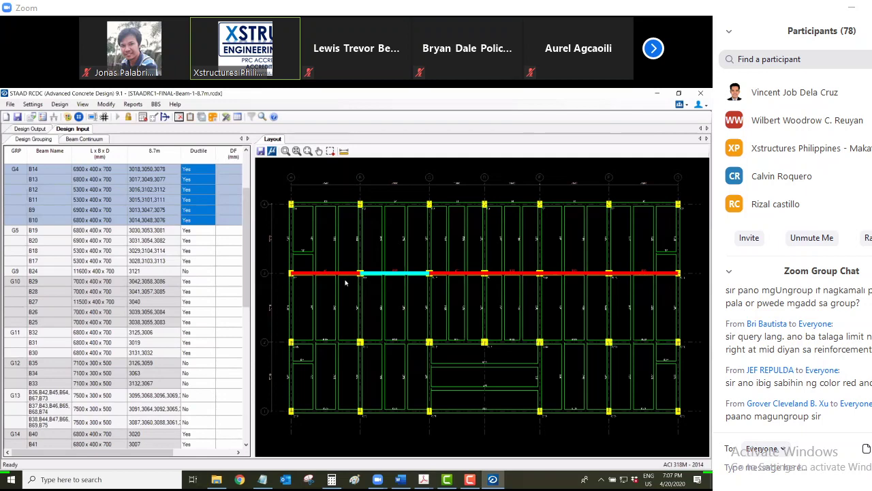
pyautogui.hotkey('ctrl', '1')
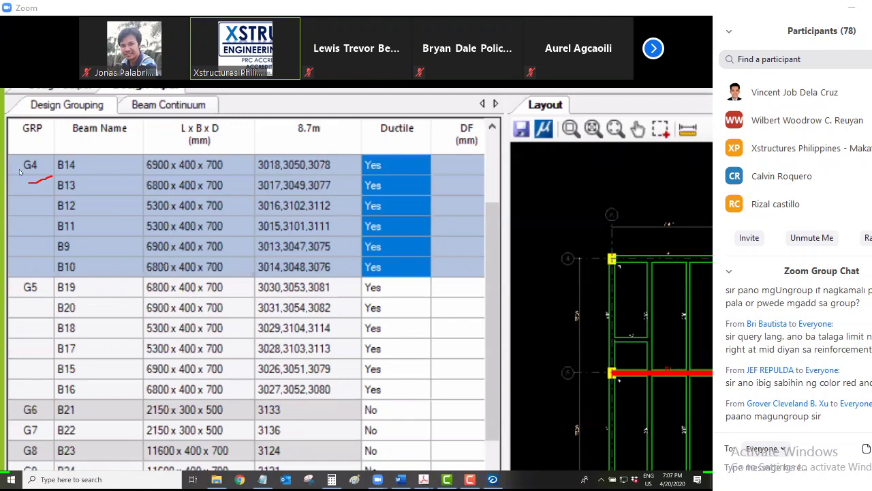
pyautogui.press('Escape')
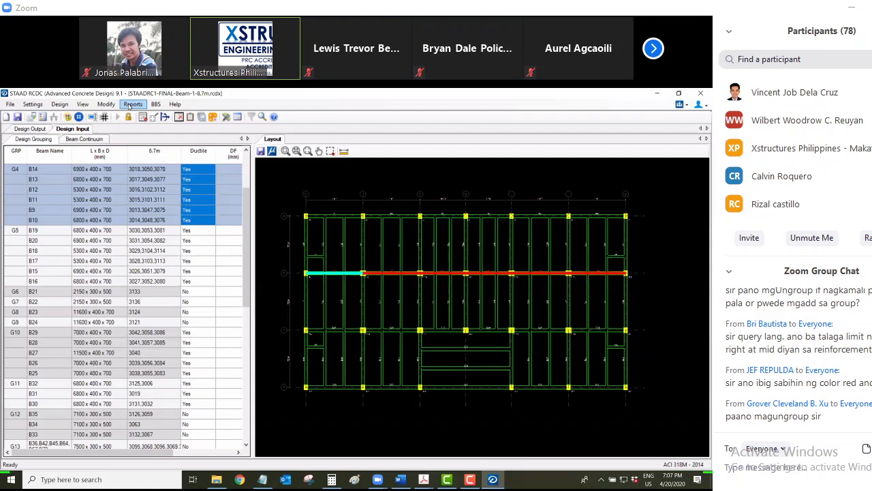
# Choose Elevation and Section from the Reports menu
pyautogui.click(129, 106)
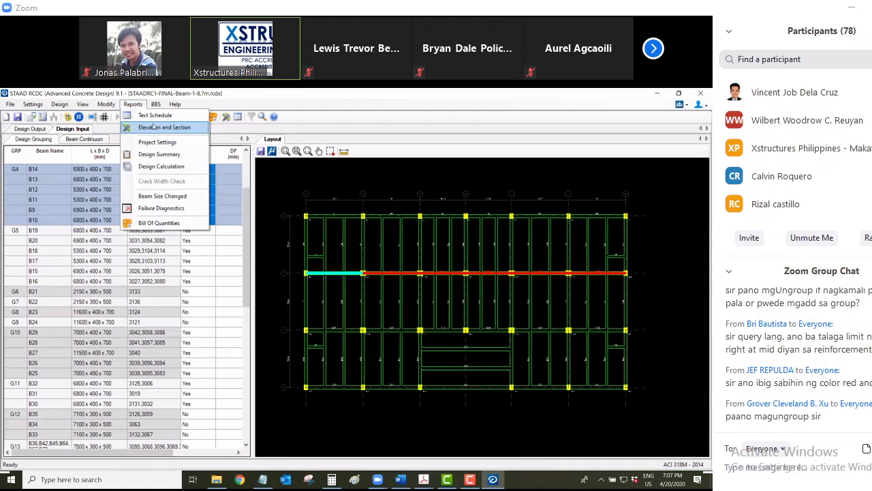
pyautogui.click(154, 126)
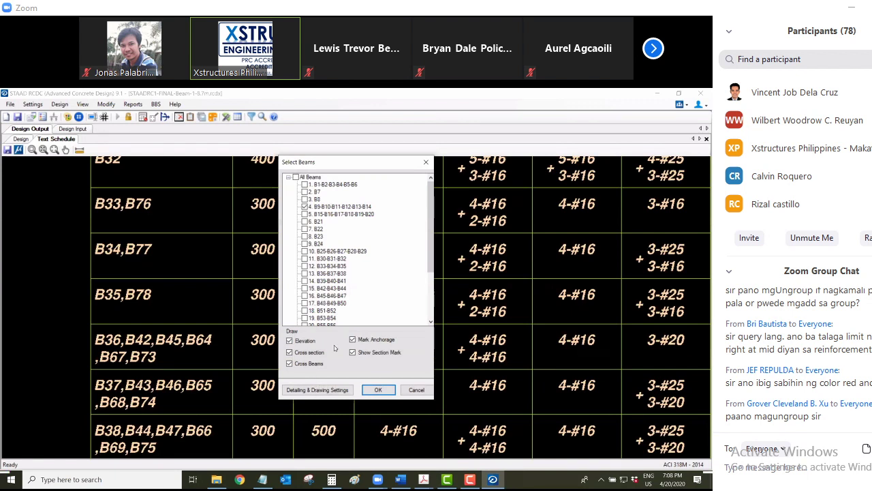
# Confirm elevation and cross sections for group B9–B14 with anchorage and section marks
pyautogui.click(368, 387)
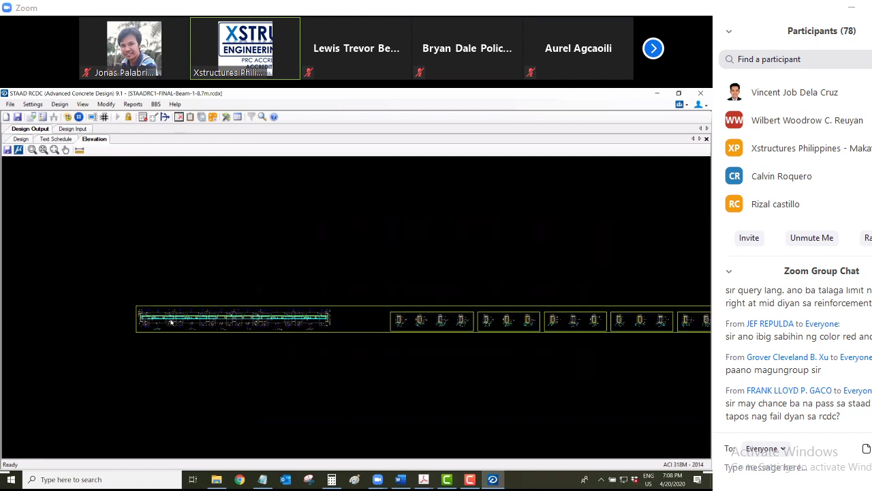
pyautogui.scroll(1, 174, 330)
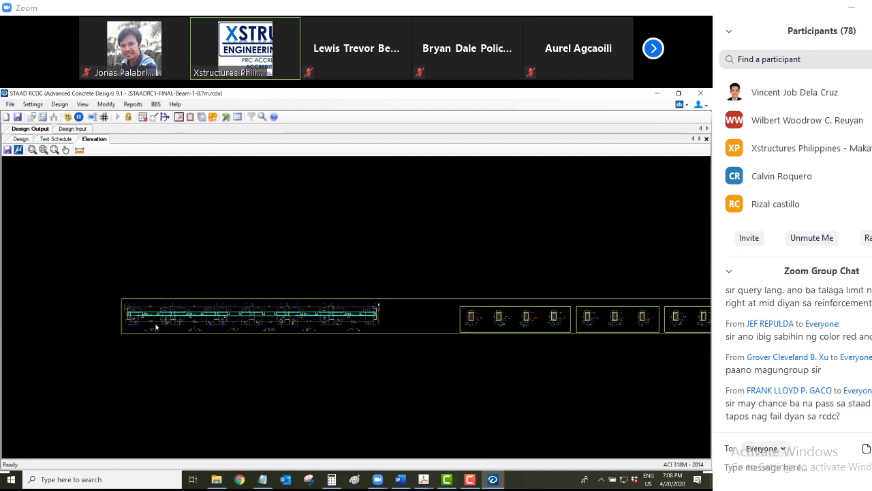
pyautogui.scroll(1, 155, 327)
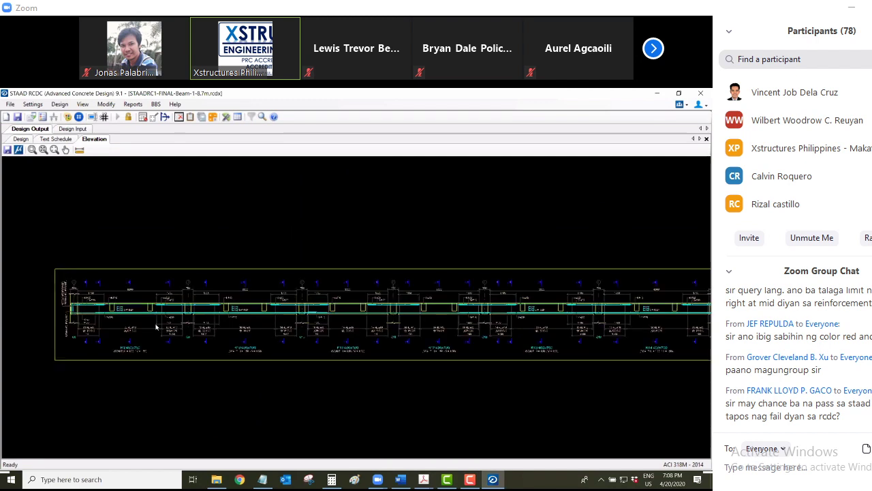
pyautogui.scroll(-1, 155, 327)
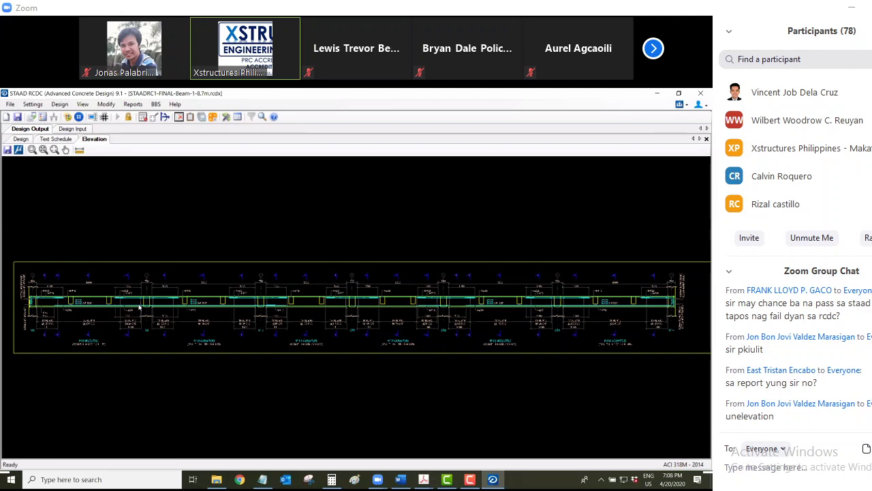
pyautogui.scroll(5, 139, 308)
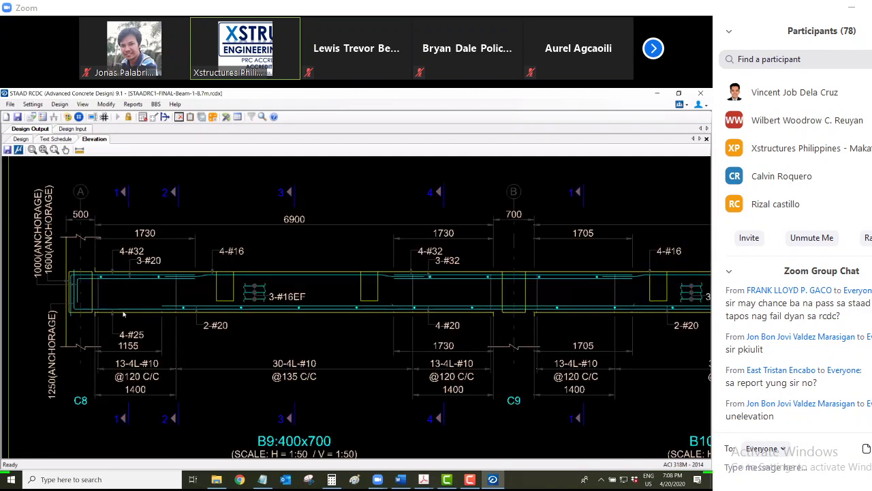
pyautogui.scroll(-2, 123, 314)
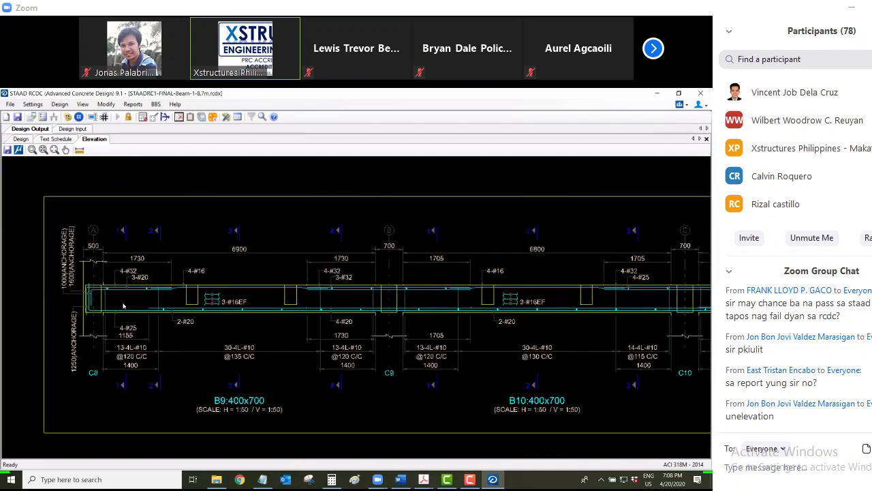
pyautogui.scroll(-1, 123, 306)
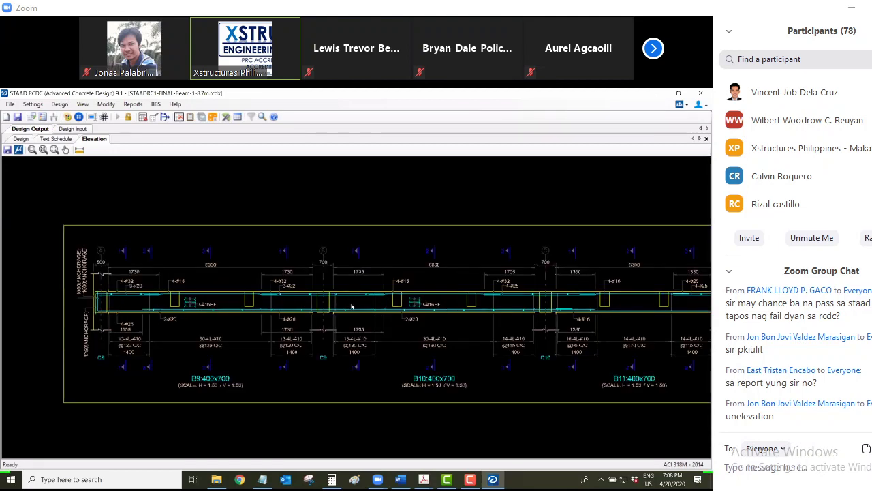
pyautogui.scroll(-2, 132, 325)
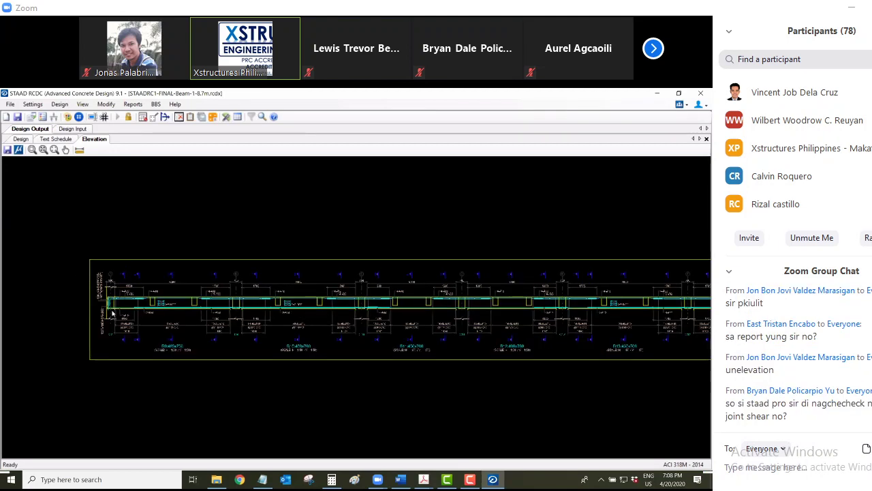
pyautogui.scroll(-1, 113, 313)
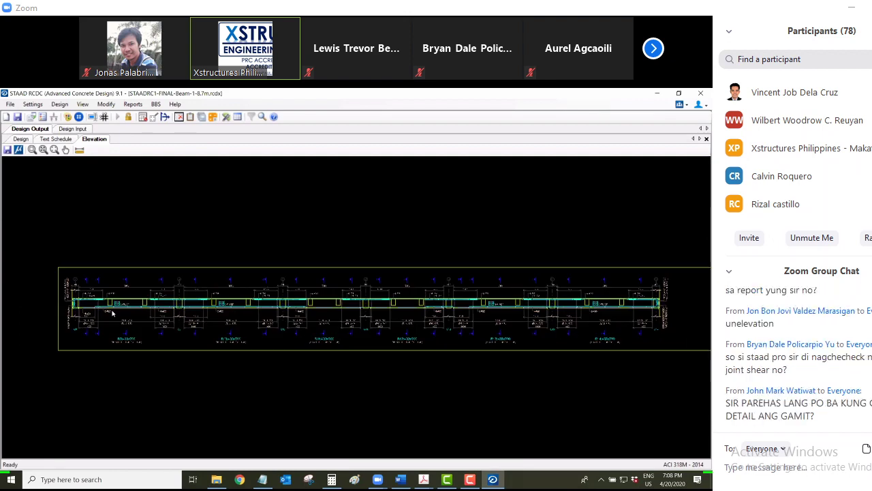
pyautogui.scroll(1, 139, 273)
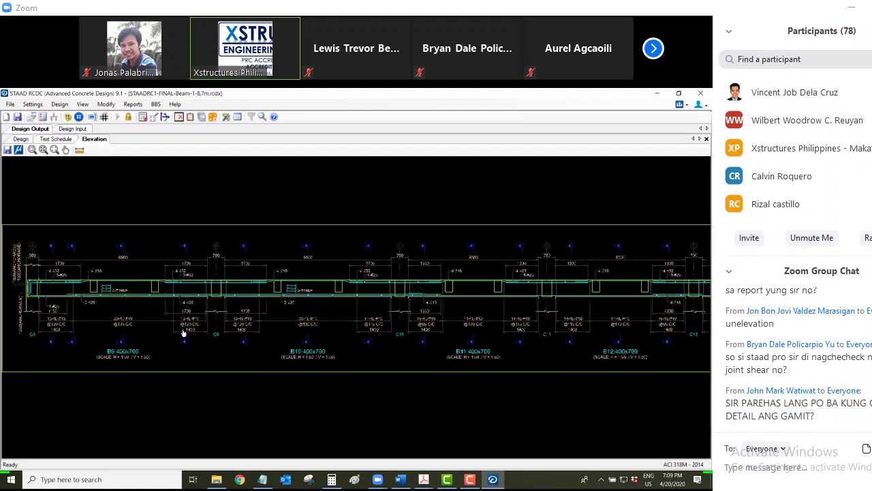
pyautogui.scroll(1, 164, 306)
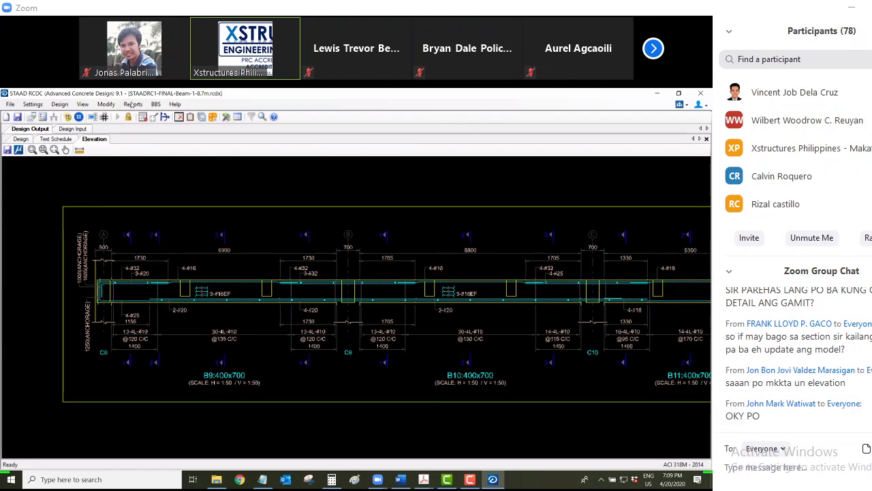
# Glance through the Modify menu, then reopen the Reports menu over the B9–B14 elevation
pyautogui.click(116, 105)
pyautogui.press('Right')
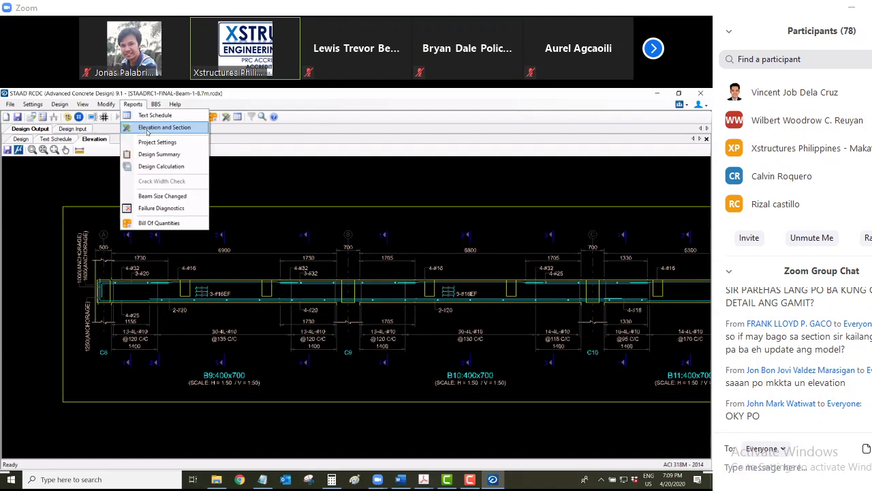
pyautogui.press('Left')
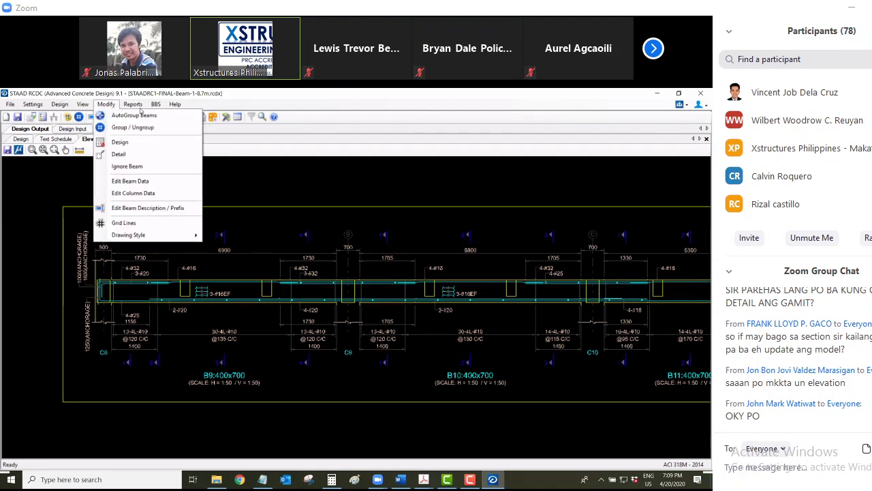
pyautogui.press('Escape')
pyautogui.click(133, 104)
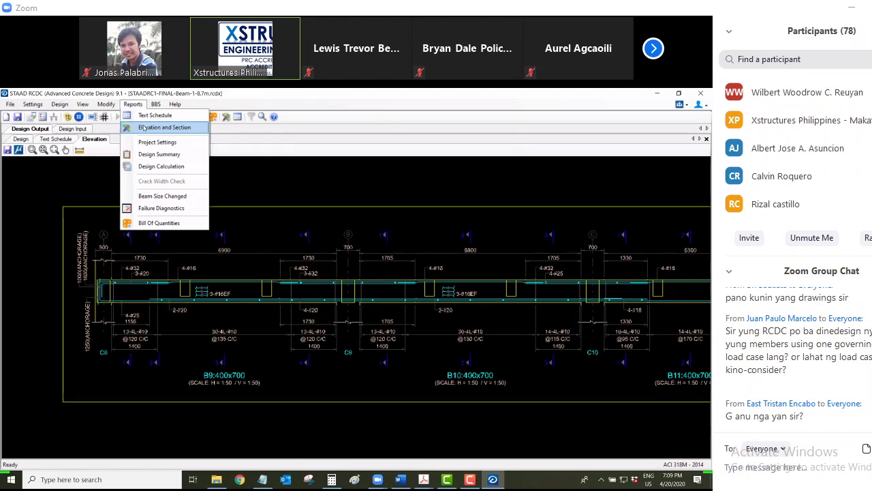
pyautogui.click(123, 318)
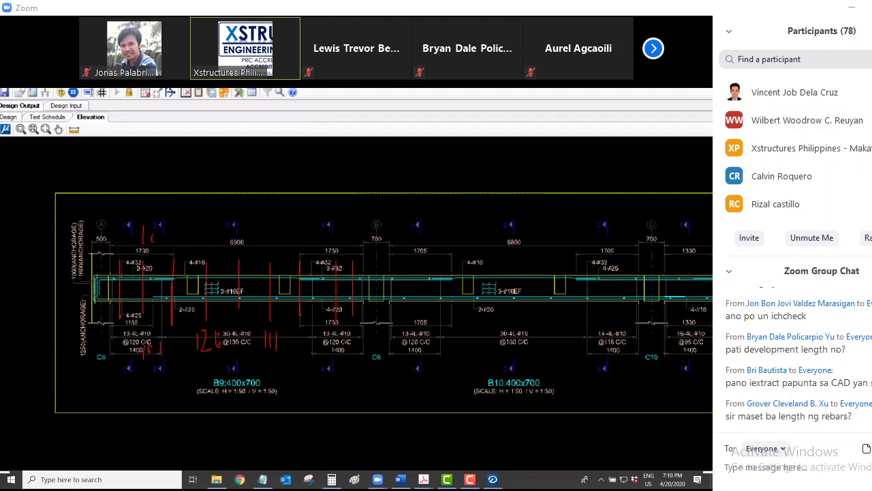
pyautogui.click(730, 34)
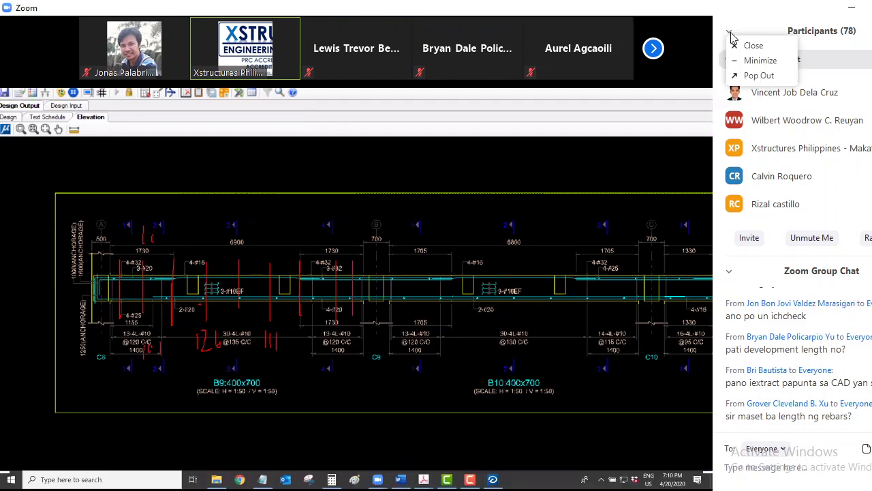
pyautogui.click(761, 61)
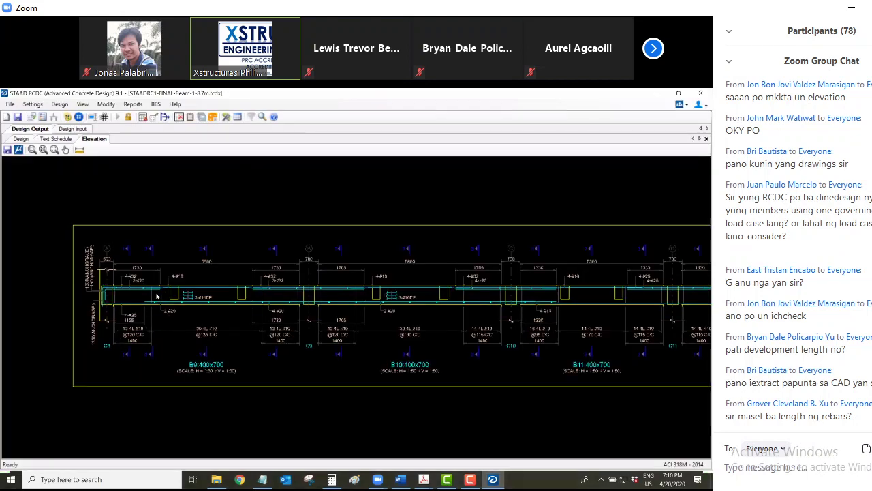
pyautogui.scroll(1, 156, 297)
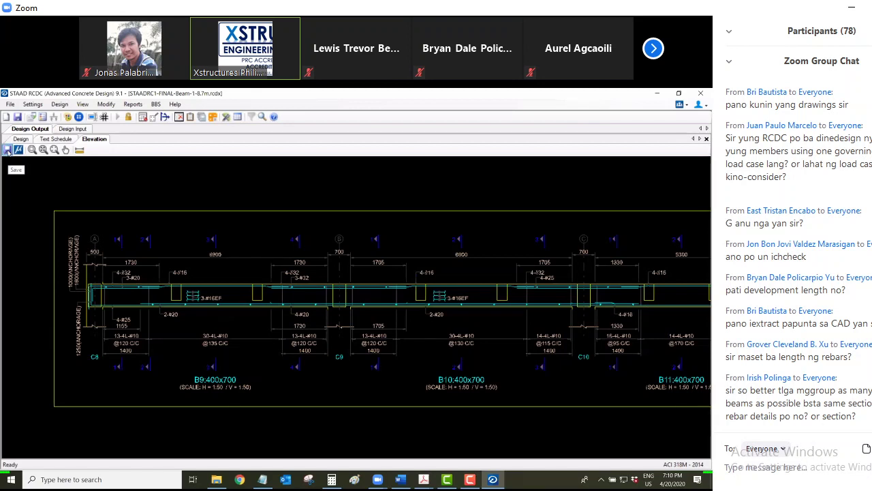
pyautogui.click(7, 151)
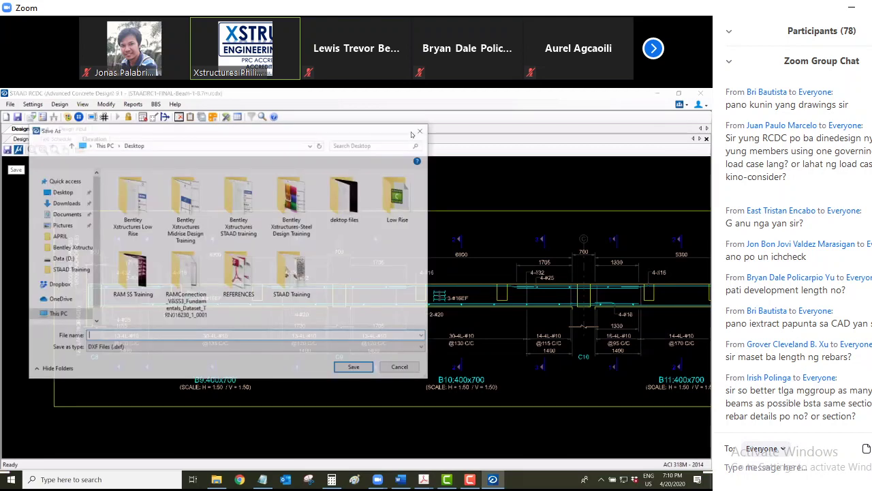
pyautogui.click(137, 336)
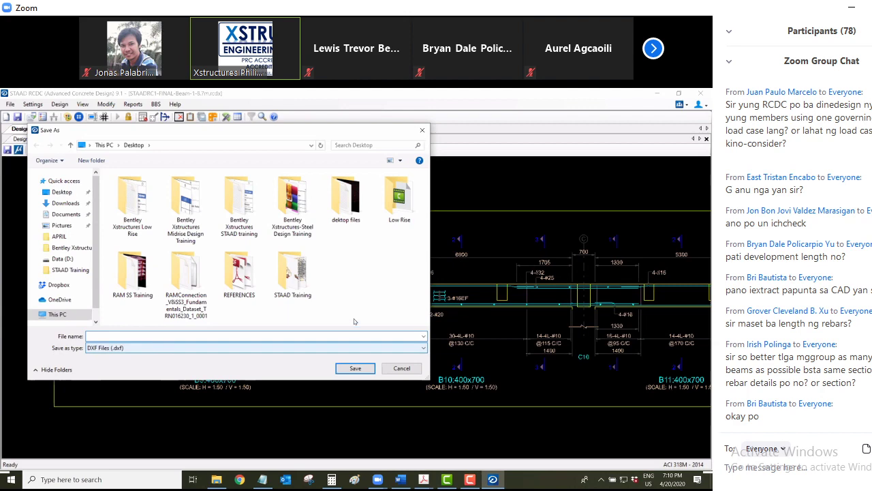
pyautogui.press('Escape')
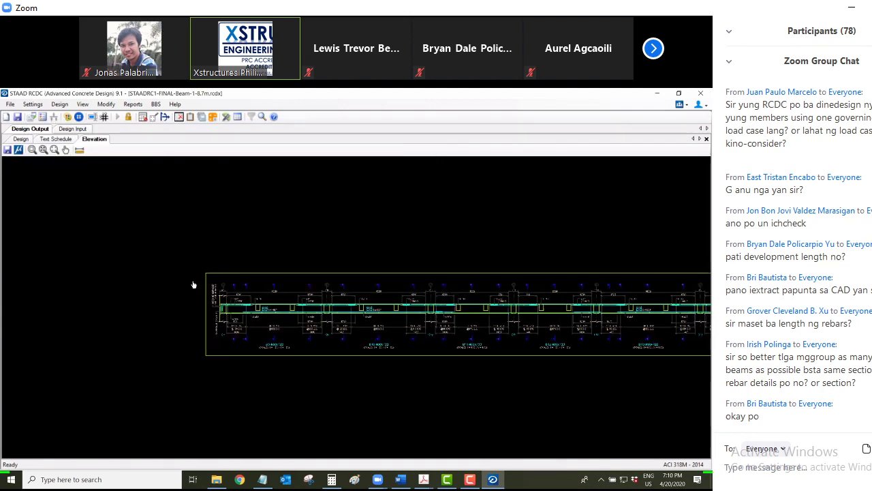
# Zoom and pan the Elevation sheet to the B9 and B10 cross-section details
pyautogui.scroll(3, 167, 268)
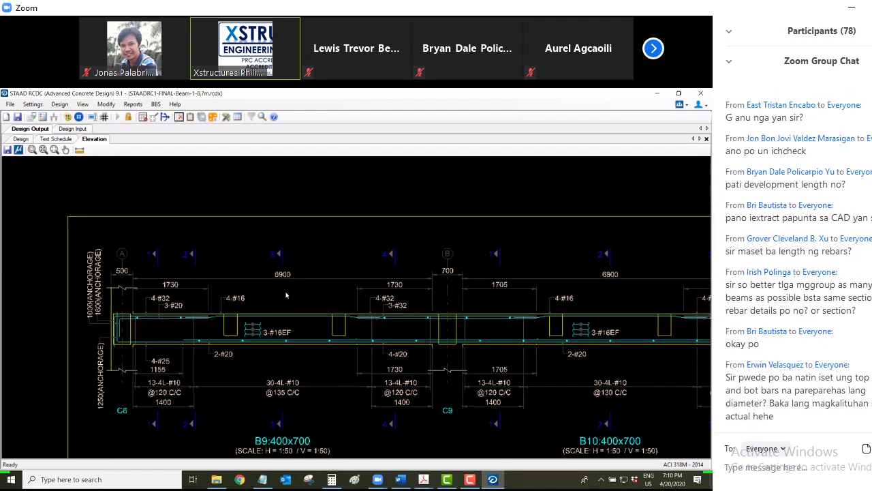
pyautogui.scroll(-3, 286, 294)
pyautogui.scroll(-2, 286, 294)
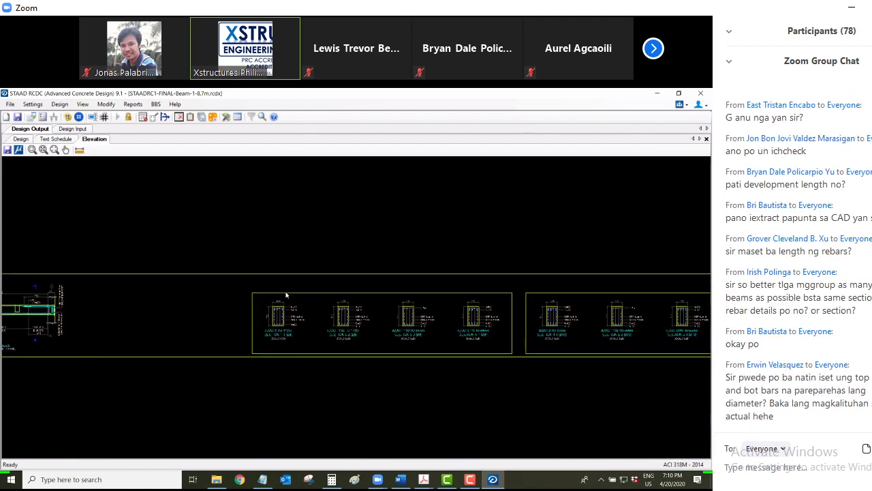
pyautogui.scroll(3, 286, 294)
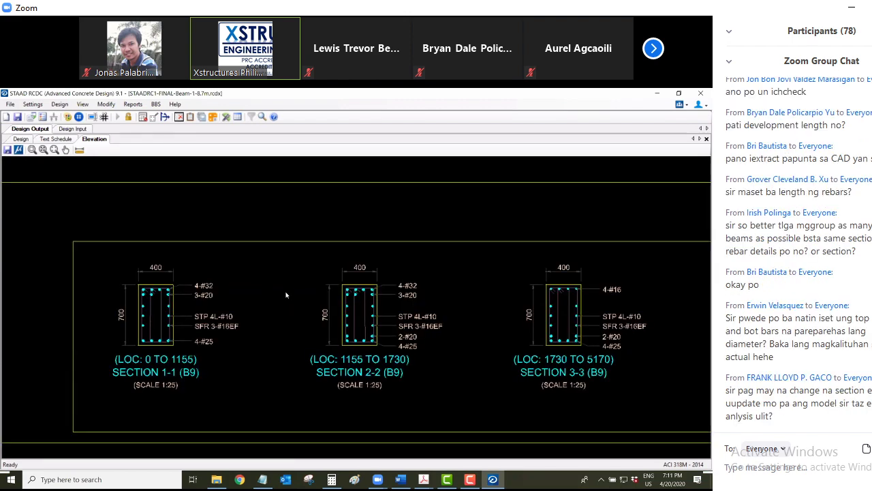
pyautogui.scroll(-5, 419, 335)
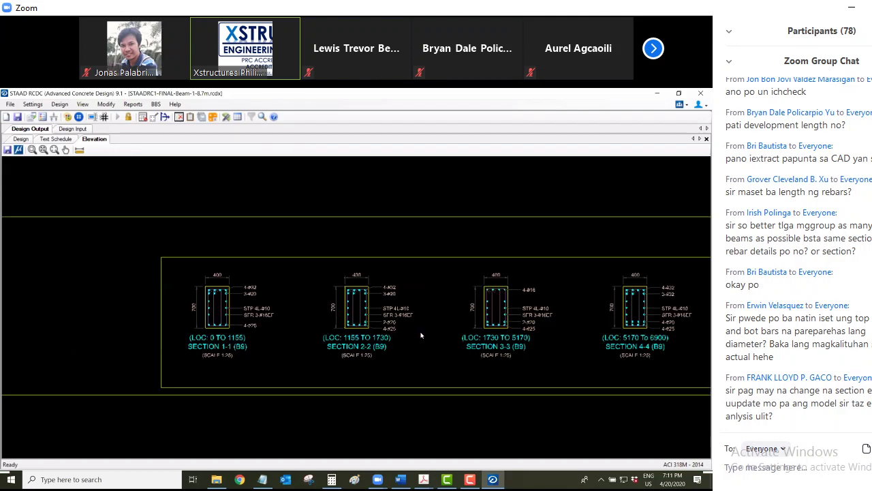
# Draft a chat message asking why the top-bar splicing zone lacks bars in the third
pyautogui.write('b')
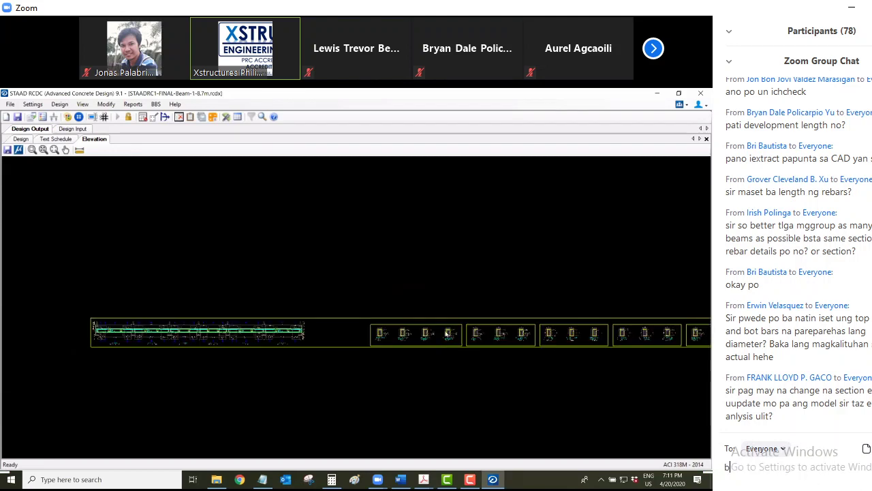
pyautogui.write('akit yung spicin')
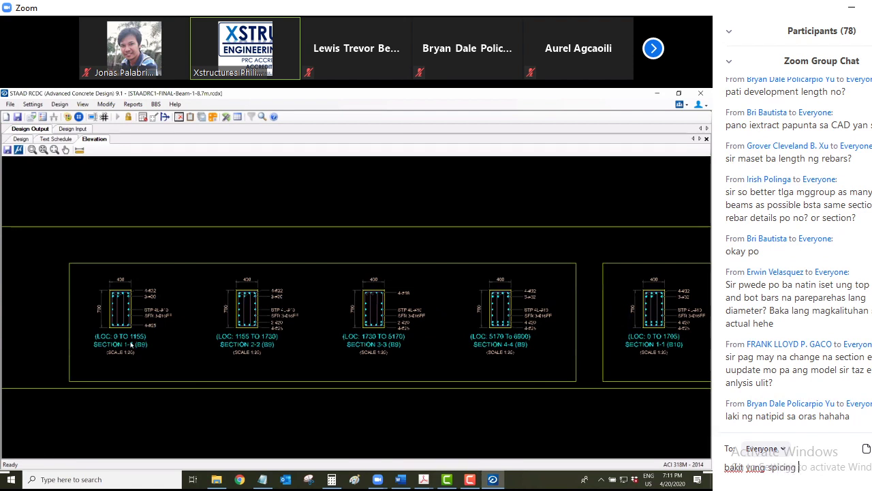
pyautogui.press('BackSpace')
pyautogui.press('BackSpace')
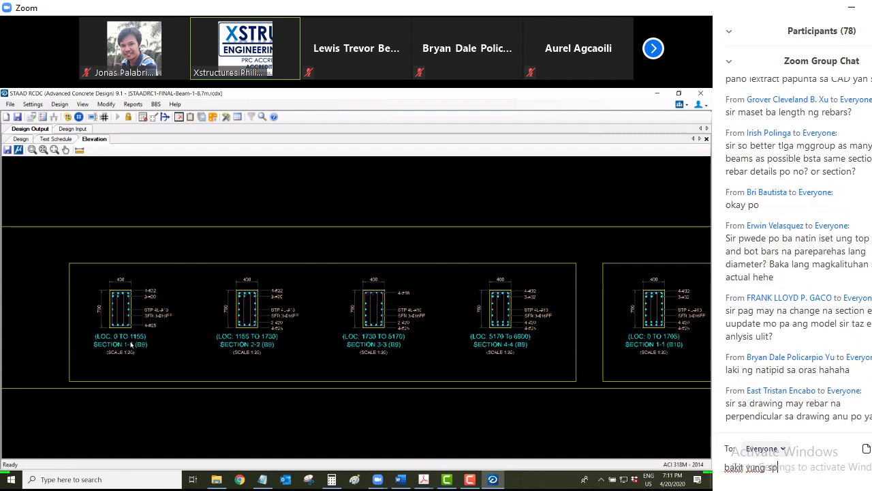
pyautogui.write('licing zone t')
pyautogui.write('g top n')
pyautogui.press('BackSpace')
pyautogui.write('abrs')
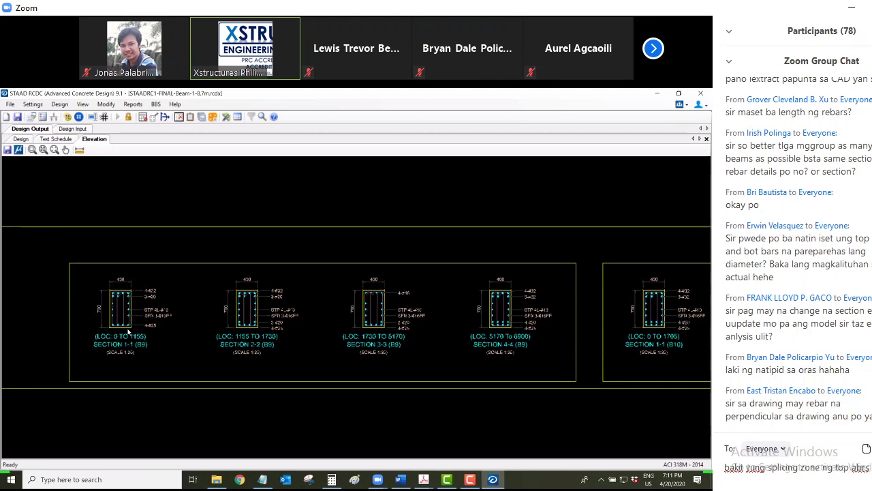
pyautogui.press('BackSpace')
pyautogui.press('BackSpace')
pyautogui.press('BackSpace')
pyautogui.press('BackSpace')
pyautogui.write('baral')
pyautogui.press('BackSpace')
pyautogui.press('BackSpace')
pyautogui.press('BackSpace')
pyautogui.write('wala third')
pyautogui.scroll(-2, 123, 332)
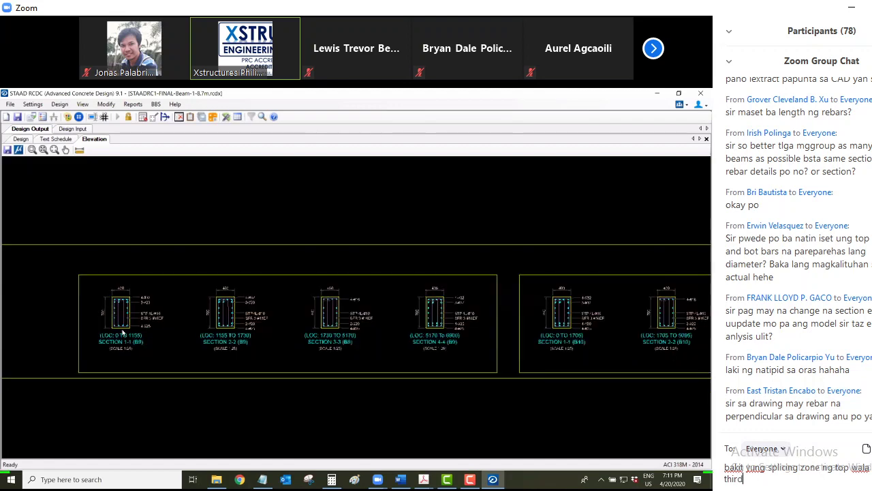
pyautogui.scroll(-1, 123, 333)
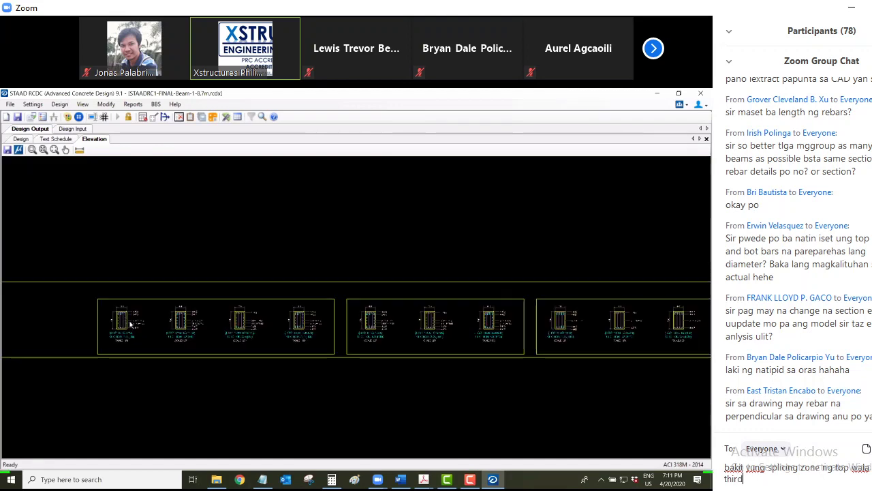
# Add 'middle' and '??' to the splicing question, send it, then show File's Update Analysis File
pyautogui.click(869, 468)
pyautogui.write('middle')
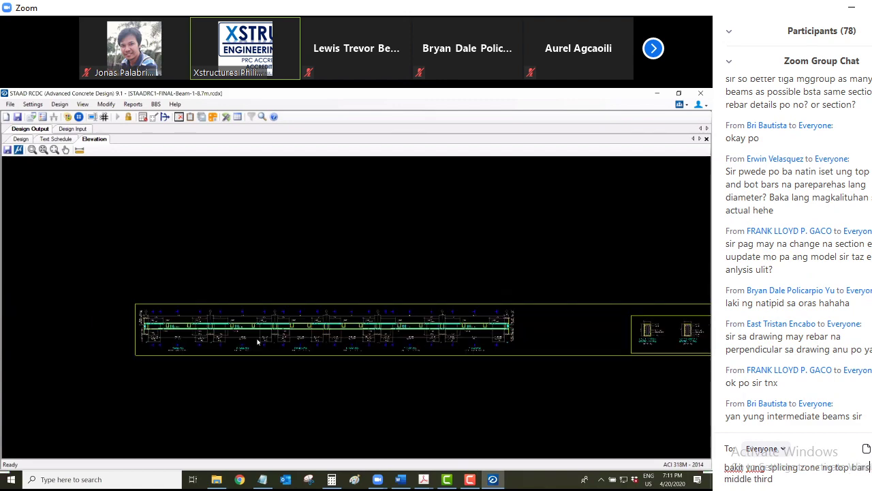
pyautogui.click(798, 477)
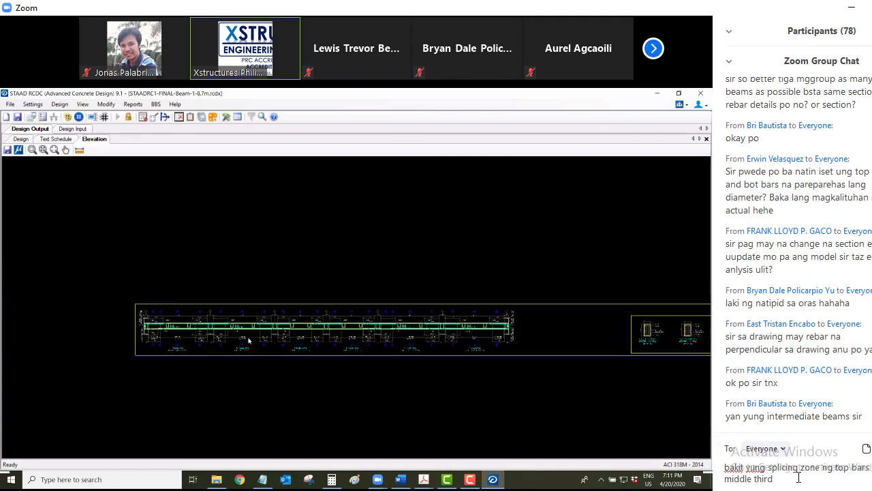
pyautogui.write('??')
pyautogui.press('Return')
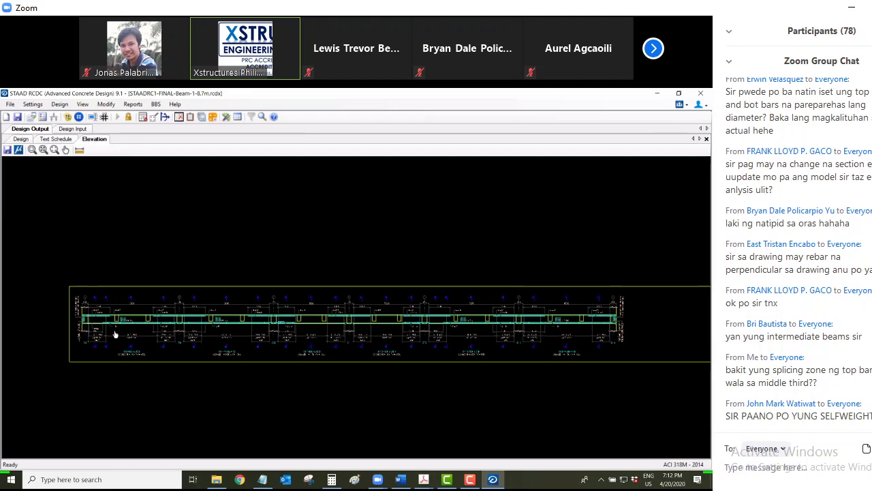
pyautogui.scroll(2, 115, 334)
pyautogui.click(10, 103)
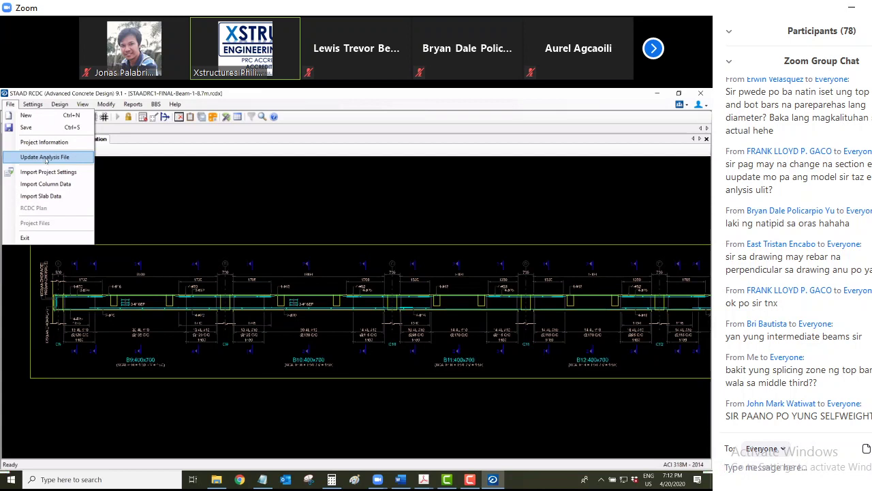
pyautogui.click(286, 280)
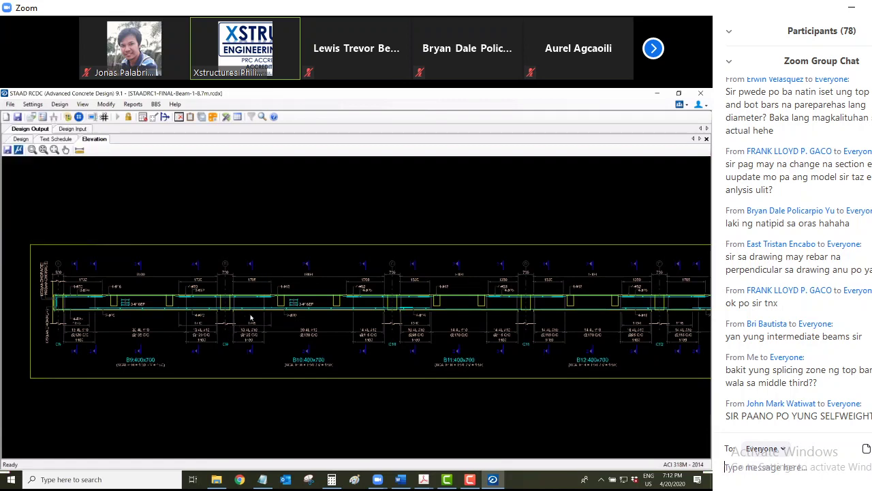
pyautogui.scroll(-3, 192, 339)
pyautogui.moveTo(439, 334); pyautogui.dragTo(306, 341, button='middle')
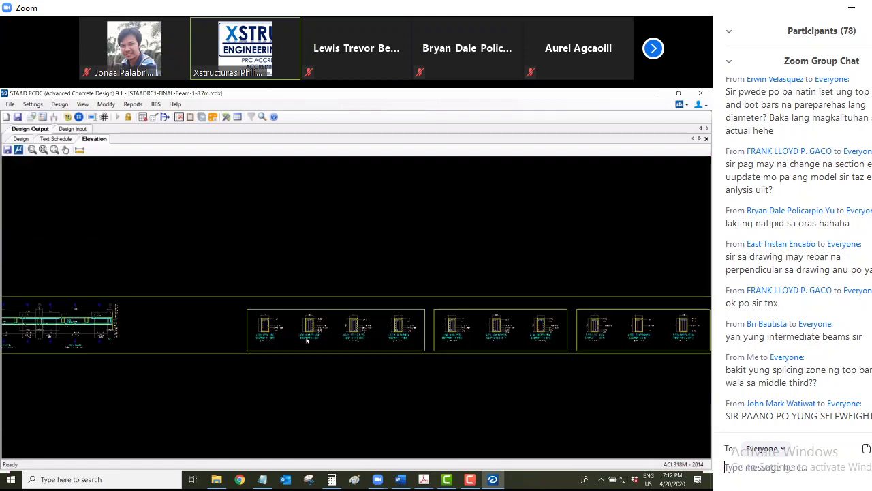
pyautogui.scroll(3, 260, 339)
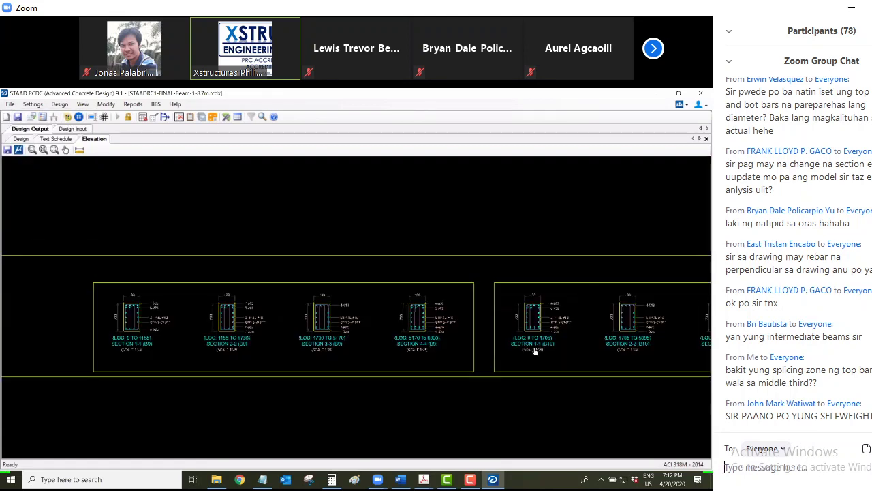
pyautogui.scroll(-3, 535, 351)
pyautogui.scroll(1, 512, 351)
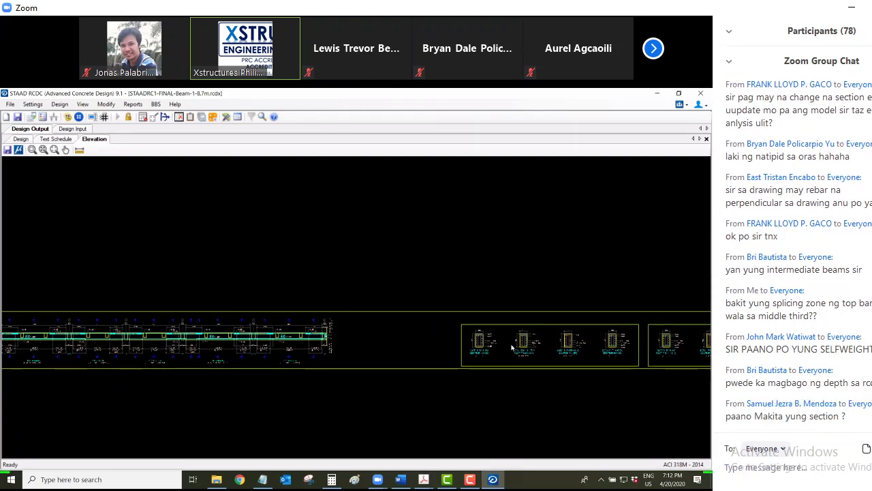
pyautogui.scroll(1, 444, 298)
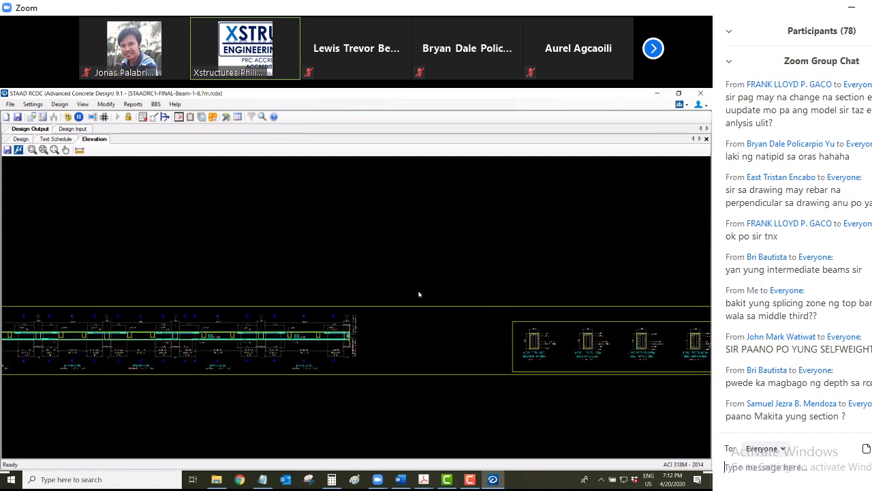
pyautogui.scroll(3, 185, 194)
pyautogui.click(133, 103)
pyautogui.click(265, 217)
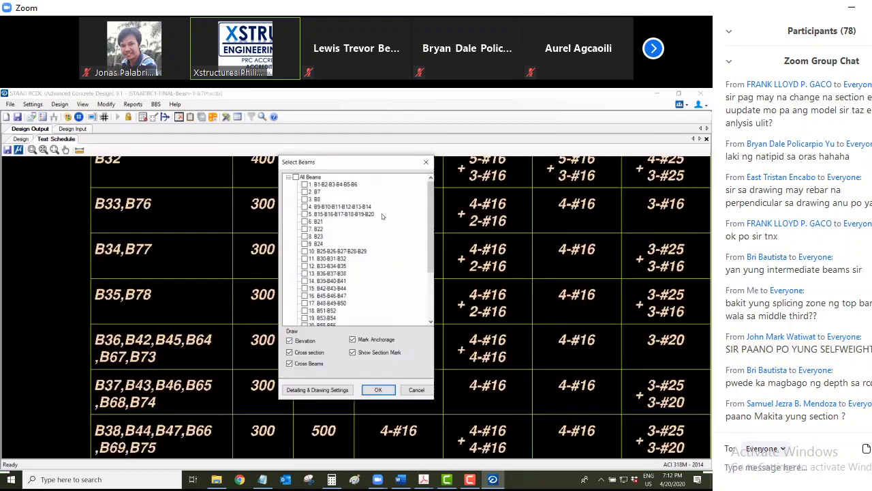
# Tick beam group B9–B14 in Select Beams, then close the dialog without drawing
pyautogui.scroll(-1, 425, 251)
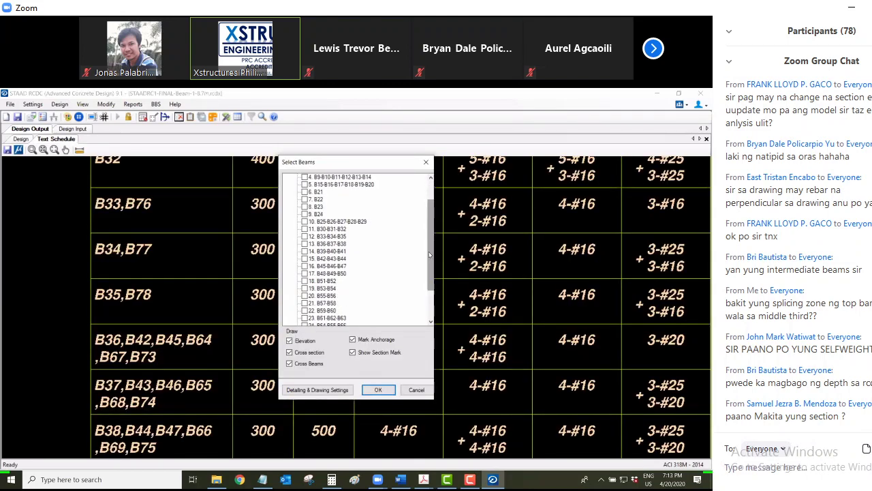
pyautogui.scroll(2, 429, 254)
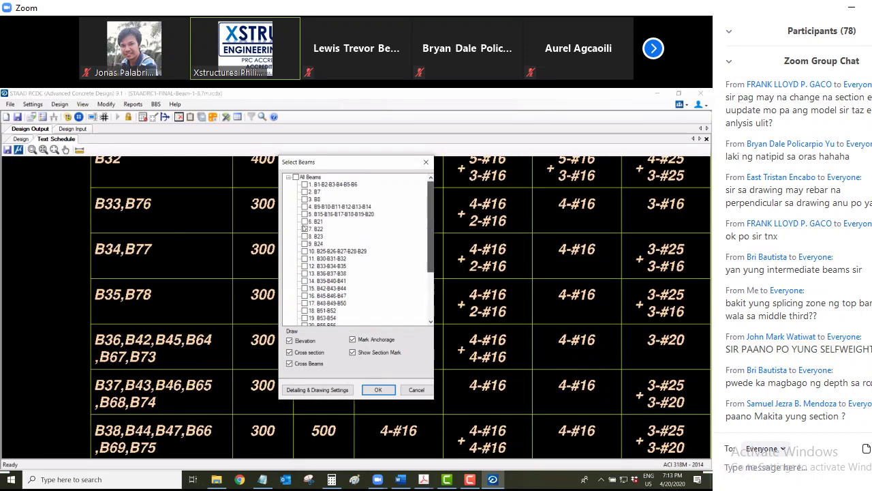
pyautogui.click(305, 208)
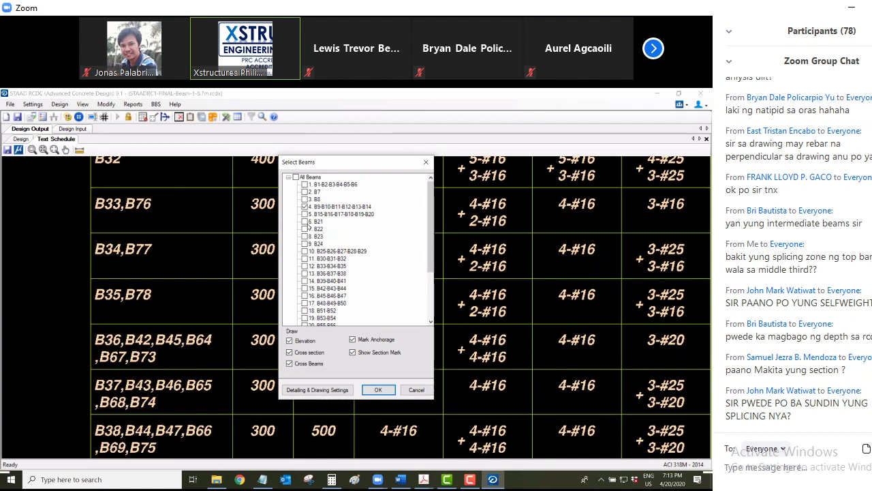
pyautogui.click(426, 163)
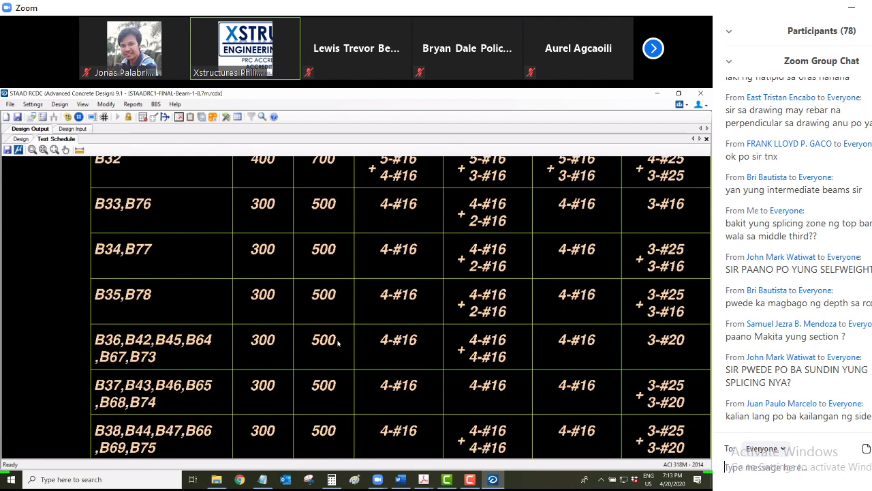
# Zoom out on the text beam schedule table
pyautogui.scroll(-2, 339, 342)
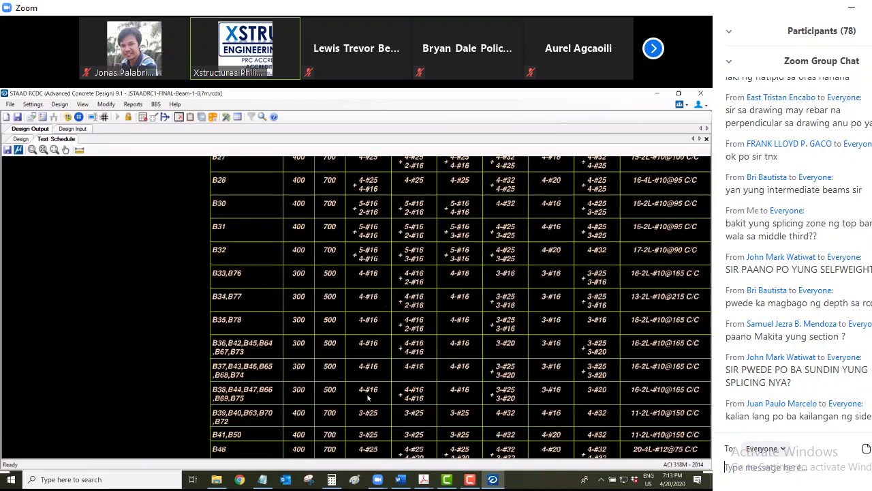
pyautogui.scroll(-3, 368, 398)
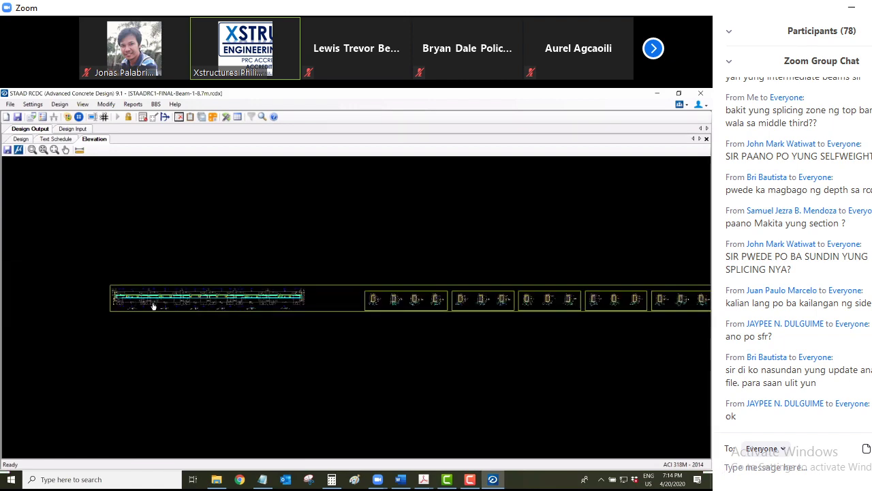
# Send the chat replies 'para mag update ng bew design sa staadpro' and 'beam'
pyautogui.write('para mag upda')
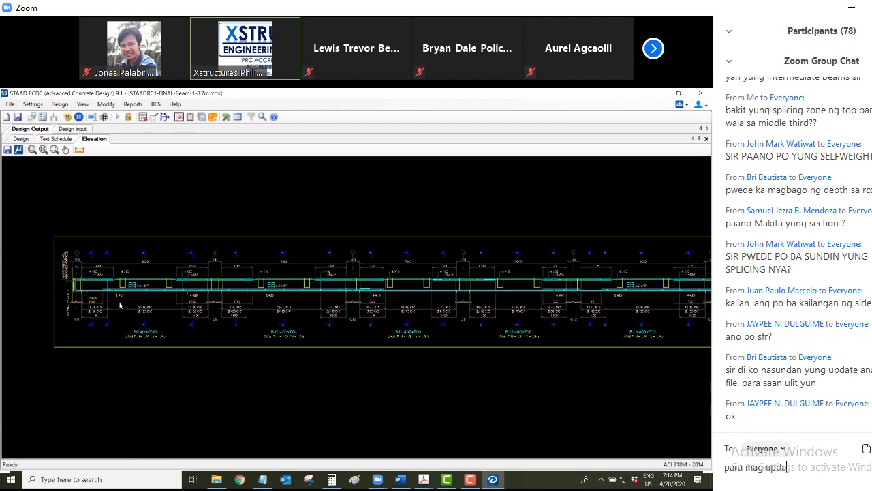
pyautogui.write('te ng be')
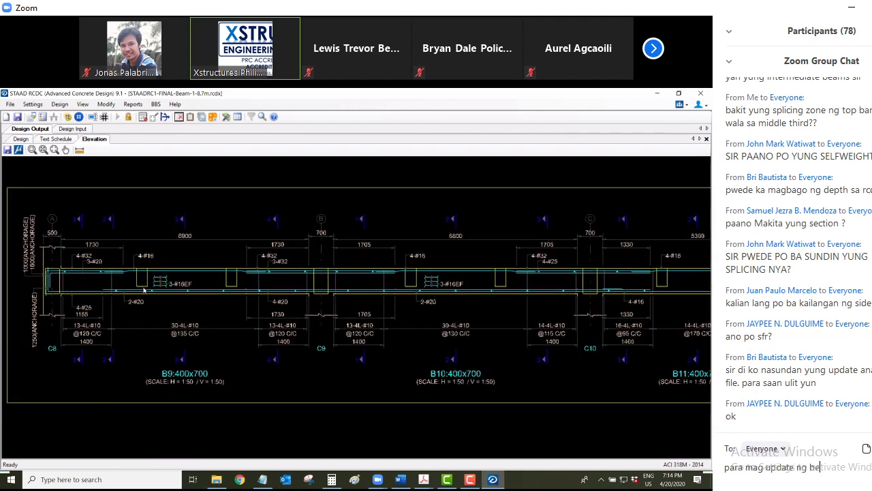
pyautogui.write('w design ')
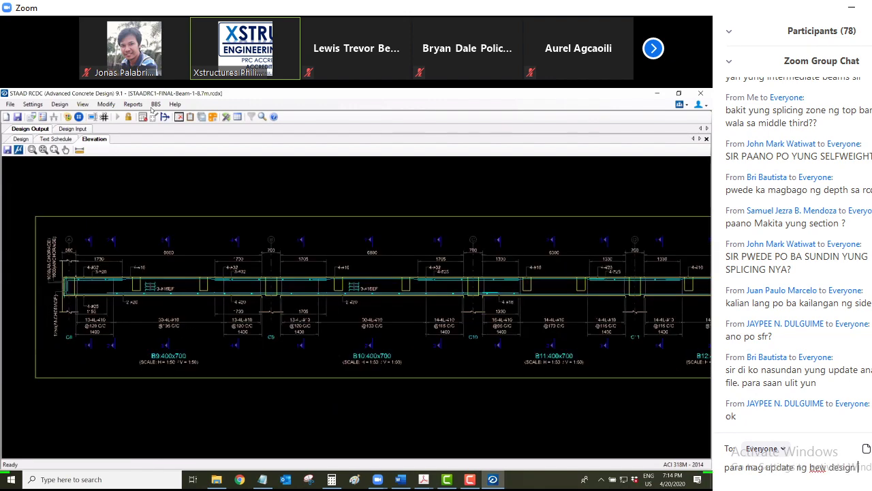
pyautogui.write('sa s')
pyautogui.write('taadpro')
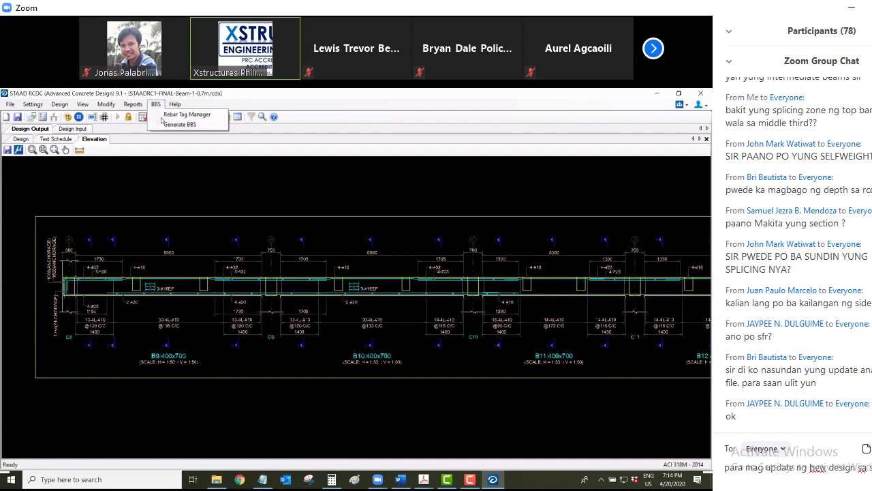
pyautogui.press('Return')
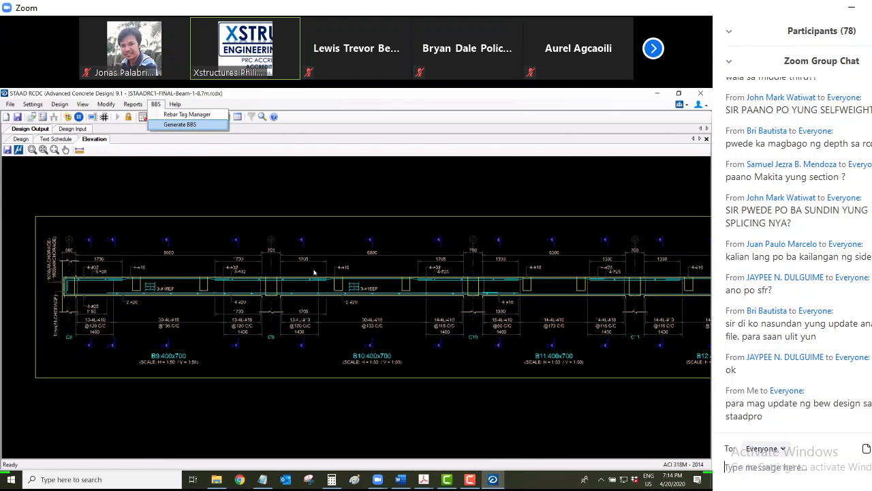
pyautogui.write('beam')
pyautogui.press('Return')
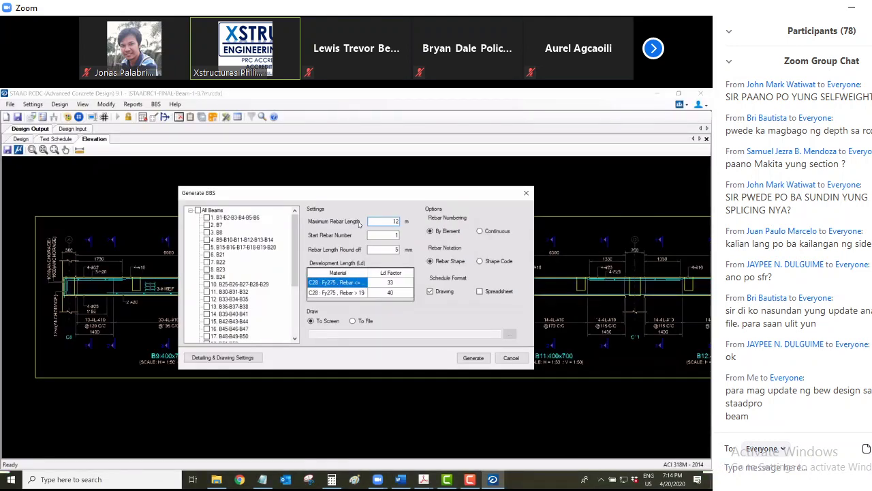
# Tick the B9–B14 beam group, sending chat replies 'new' and 'yes i update nya sa STAAD bale may revisions'
pyautogui.write('ne')
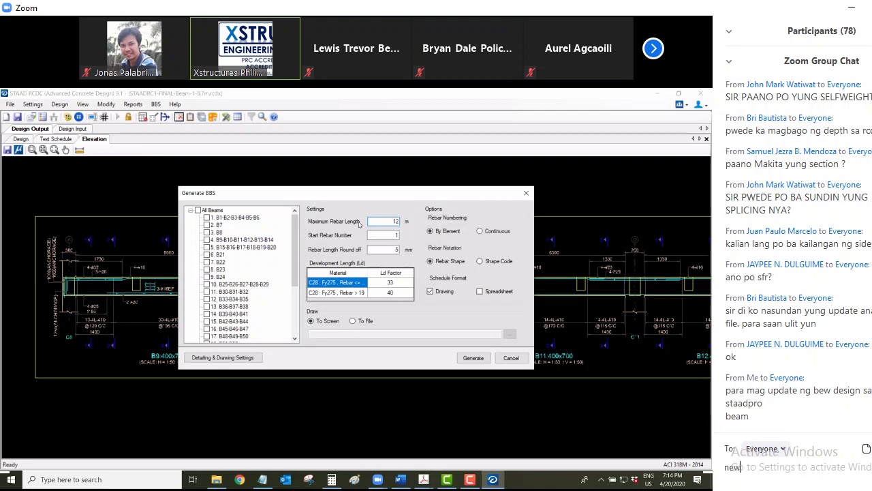
pyautogui.write('w')
pyautogui.press('Return')
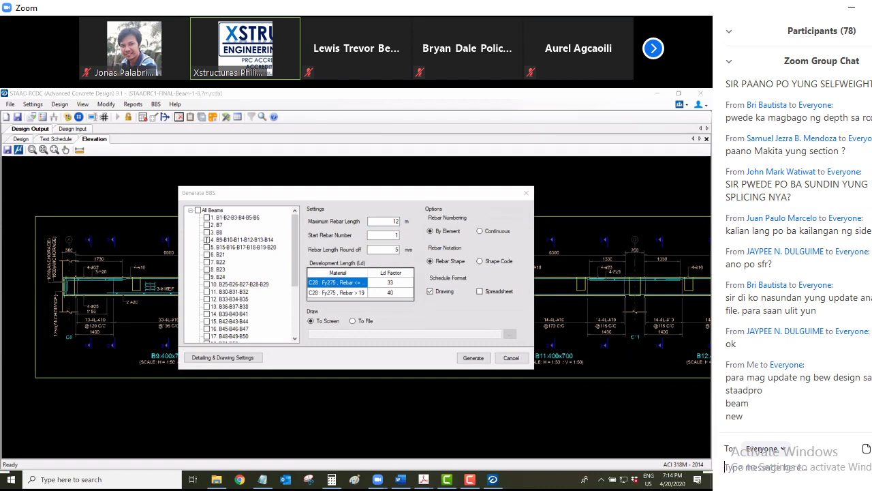
pyautogui.click(207, 239)
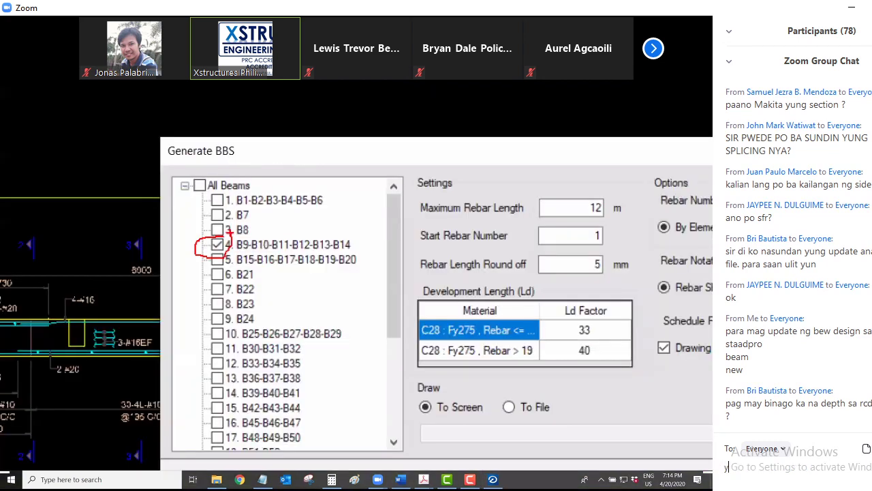
pyautogui.write('yes i update nya sa STAAD')
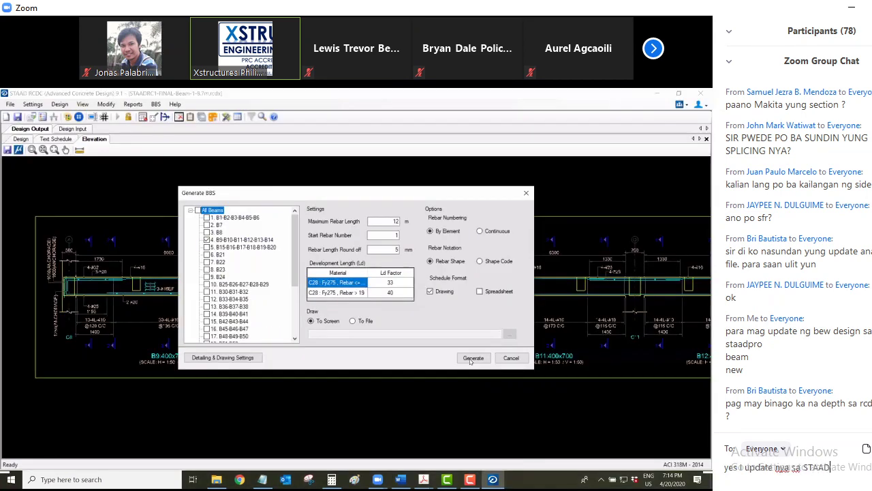
pyautogui.write(' bale may')
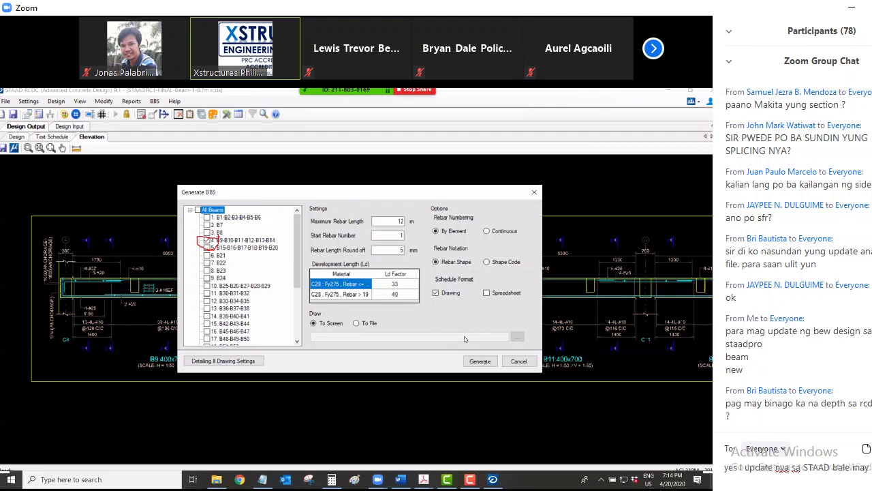
pyautogui.write(' revisions')
pyautogui.press('Return')
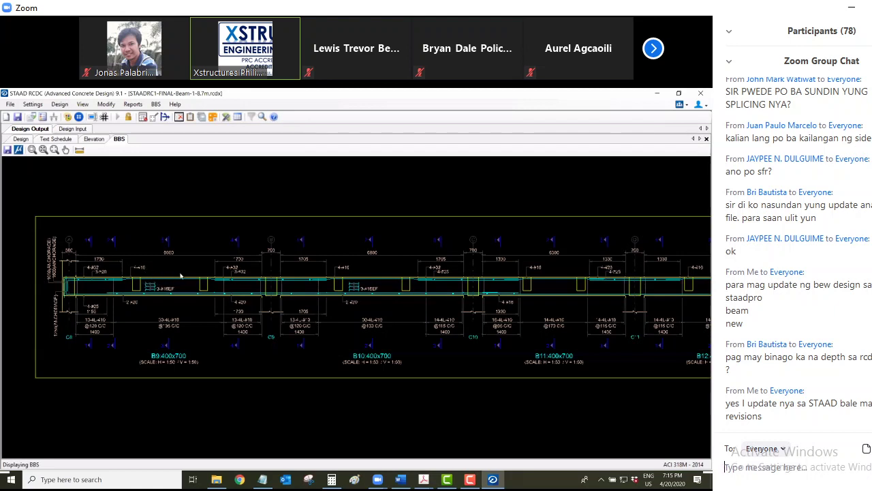
pyautogui.scroll(-3, 324, 295)
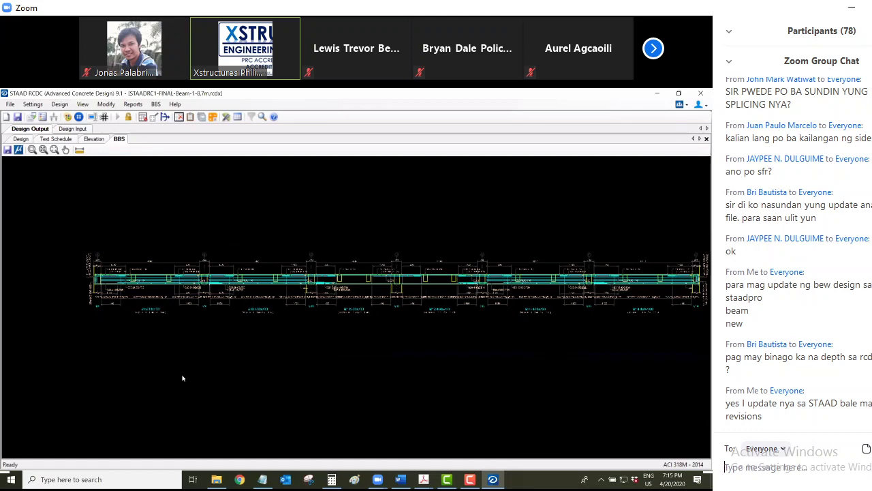
pyautogui.scroll(5, 182, 378)
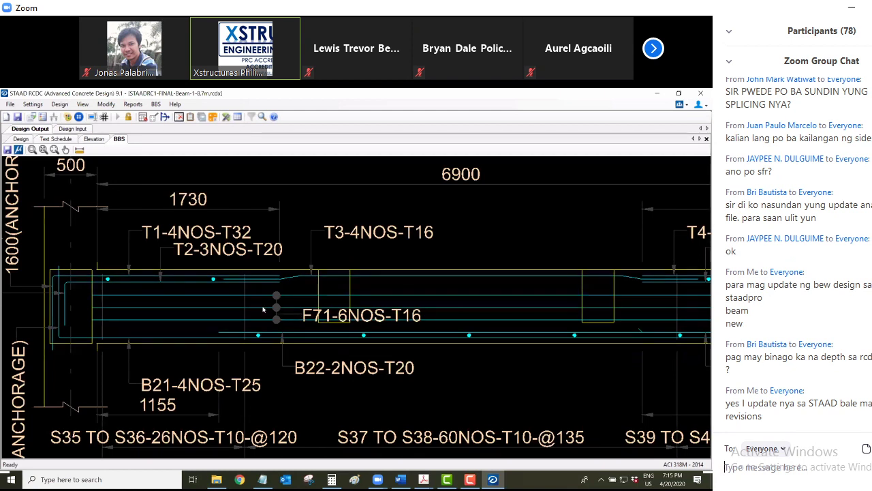
pyautogui.scroll(-3, 263, 310)
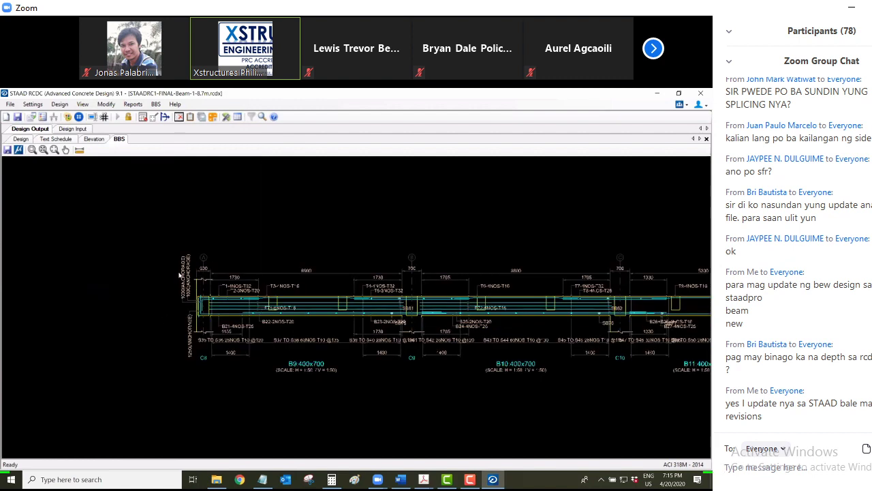
pyautogui.write('Si')
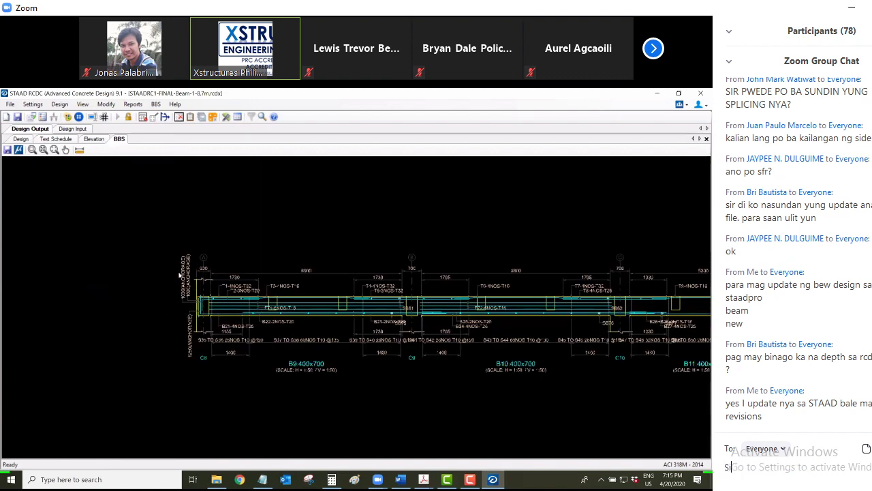
pyautogui.write('r yung ')
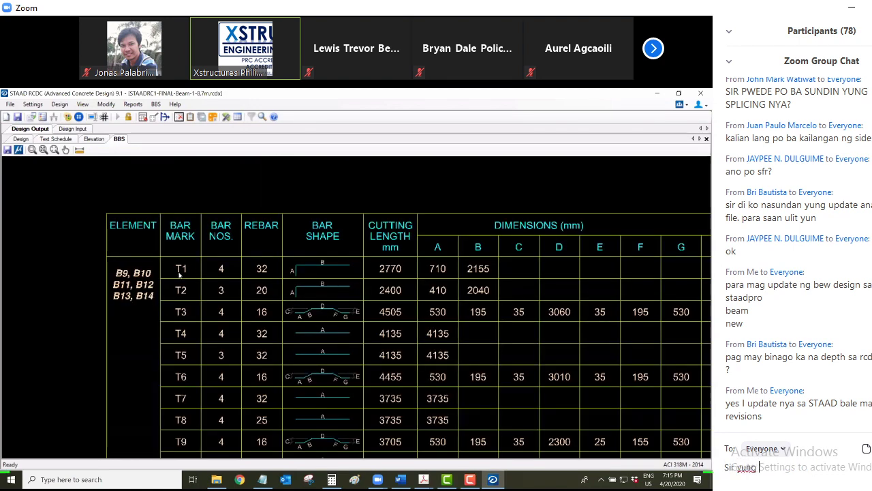
pyautogui.write('splicing zone bak')
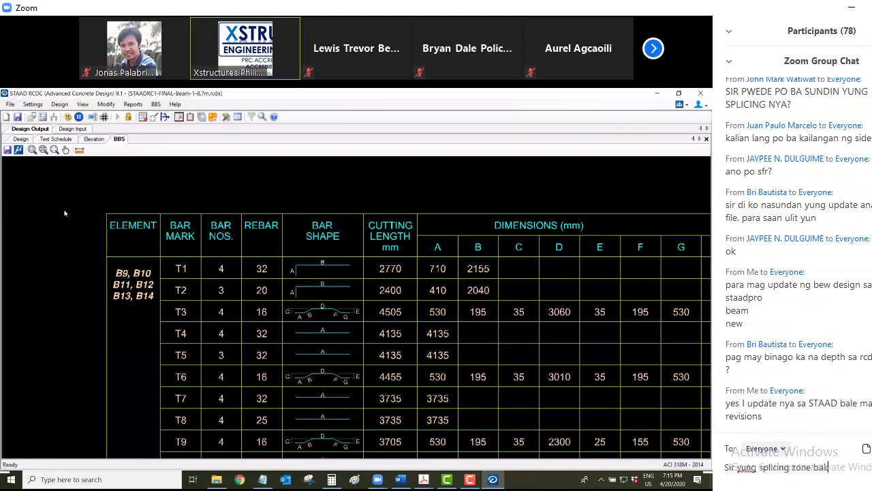
pyautogui.write('it wala sa m')
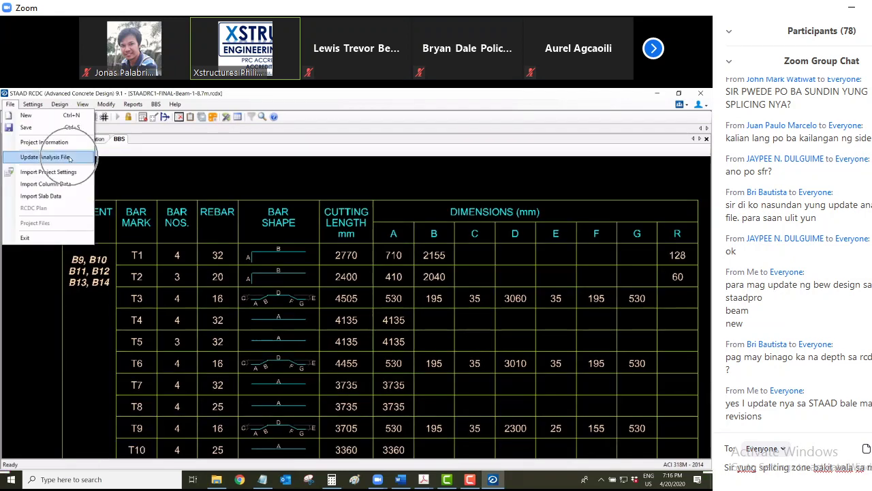
pyautogui.click(818, 468)
pyautogui.write('ng ')
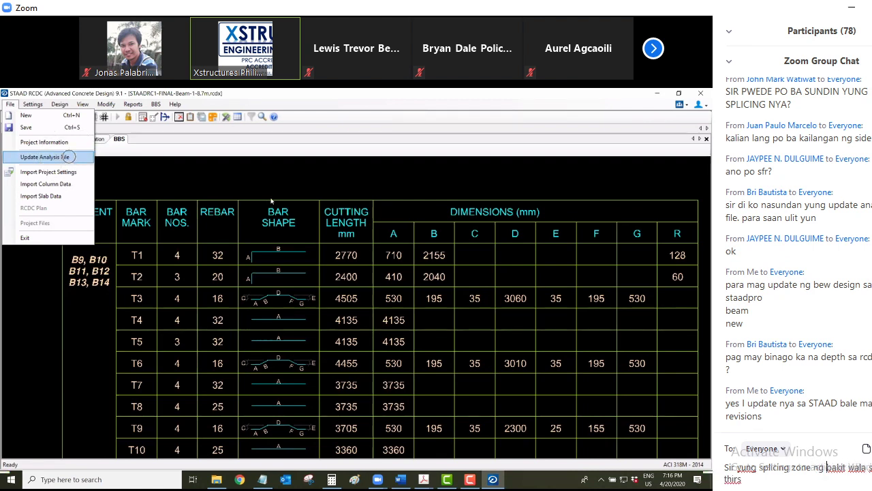
pyautogui.write('top bars')
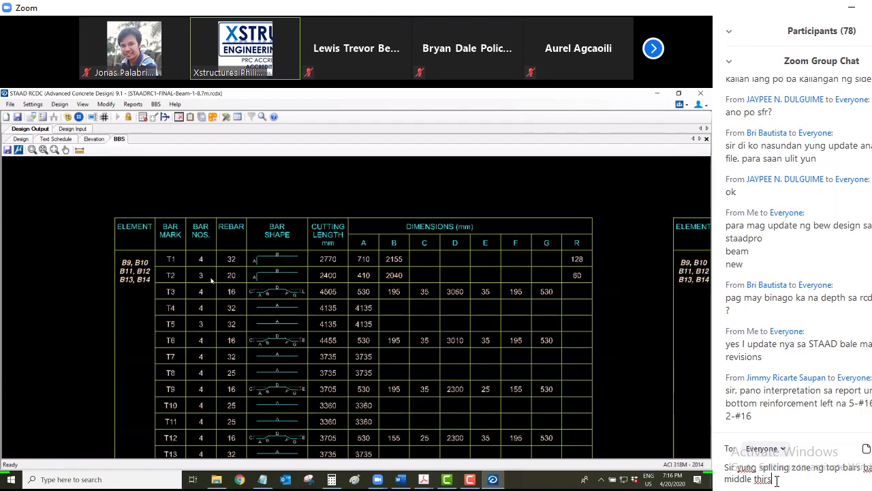
pyautogui.press('BackSpace')
pyautogui.write('d?')
pyautogui.press('Return')
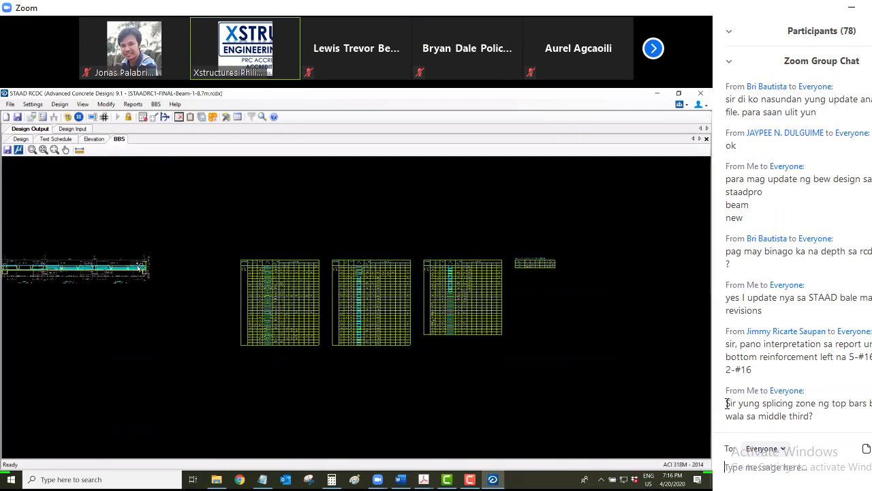
pyautogui.moveTo(727, 403); pyautogui.dragTo(817, 417)
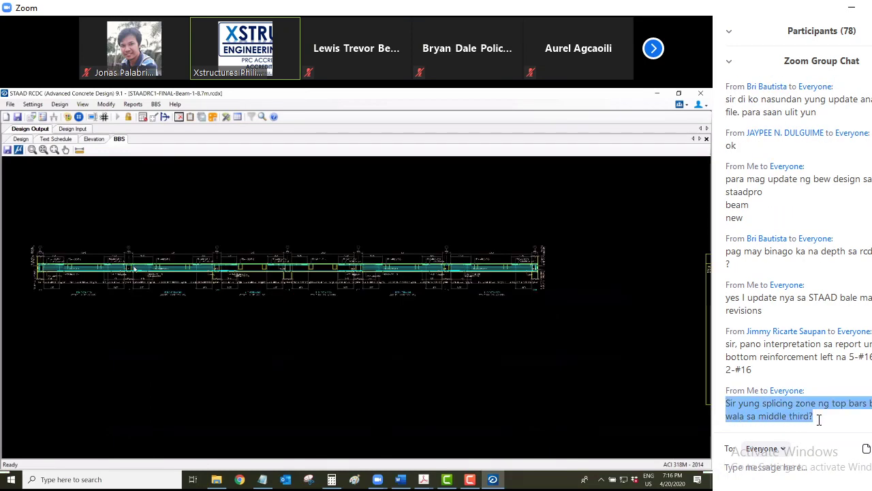
pyautogui.click(781, 465)
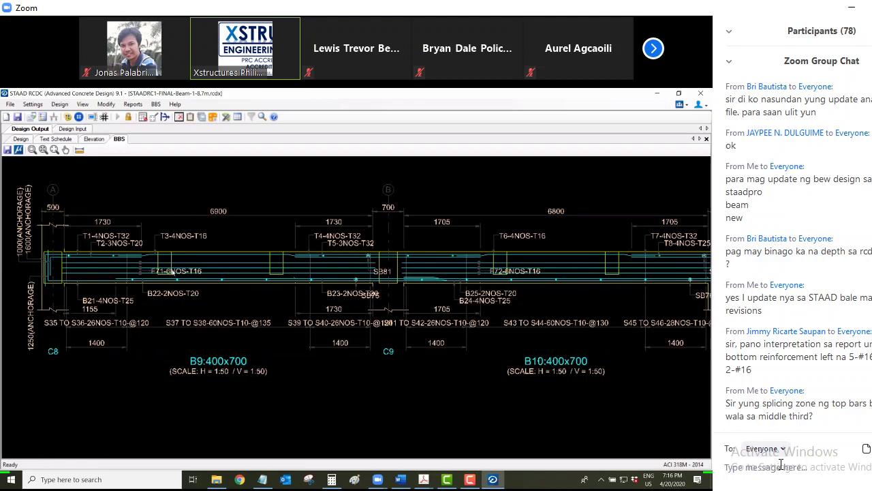
pyautogui.scroll(1, 136, 253)
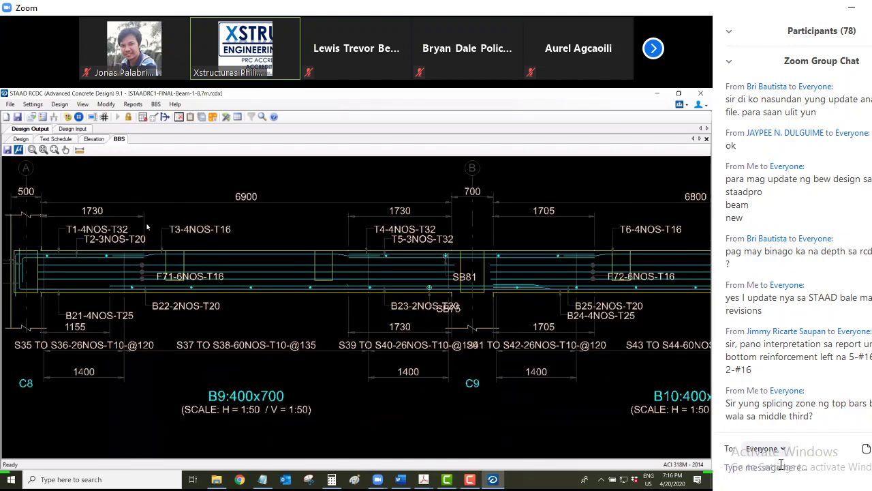
pyautogui.scroll(1, 201, 263)
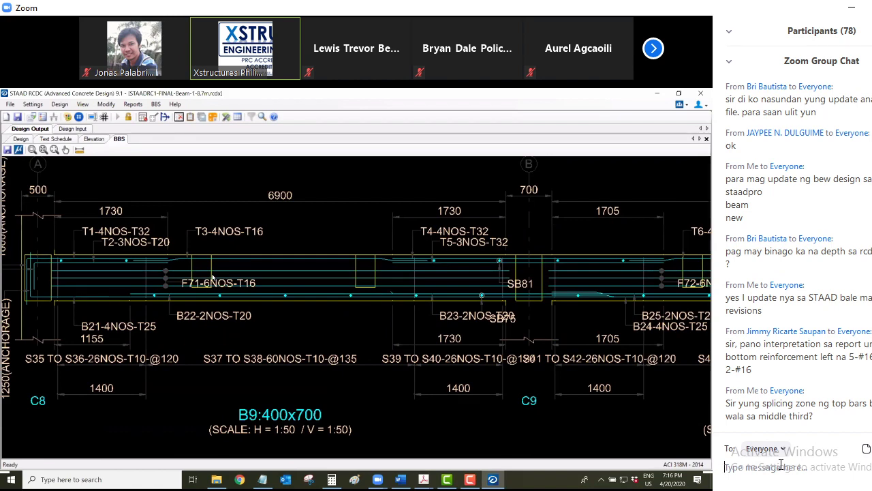
pyautogui.moveTo(212, 277); pyautogui.dragTo(257, 286, button='middle')
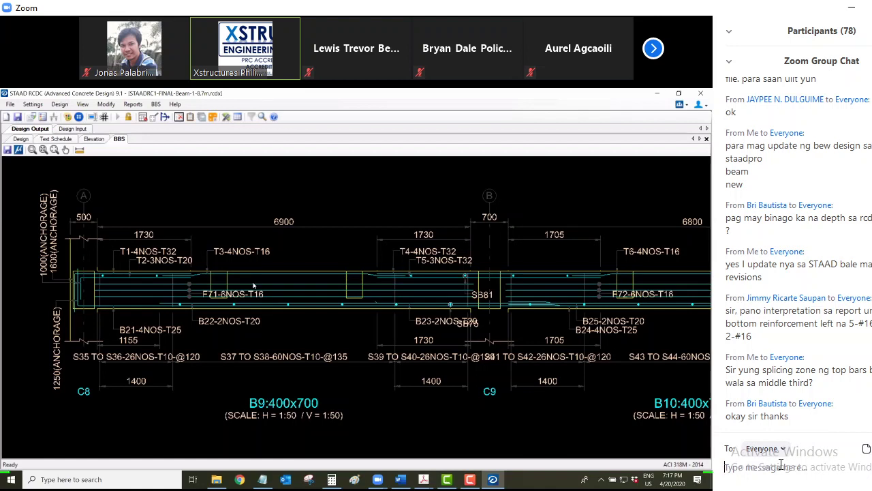
pyautogui.click(781, 464)
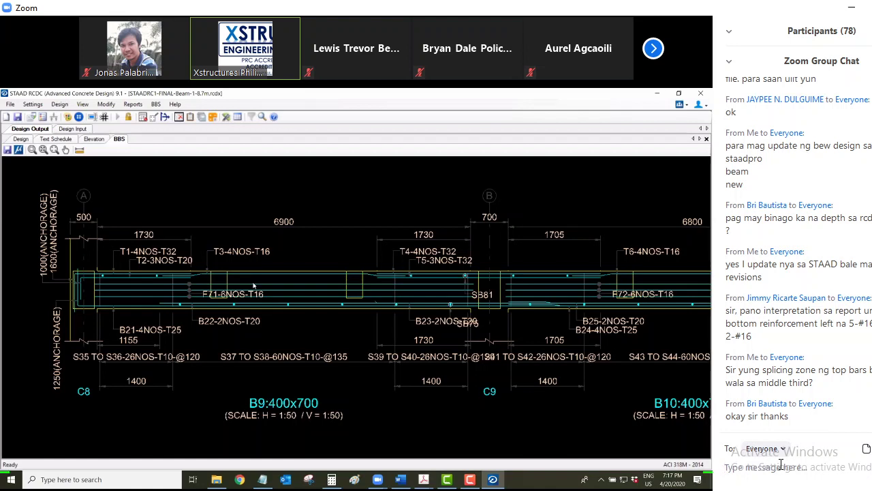
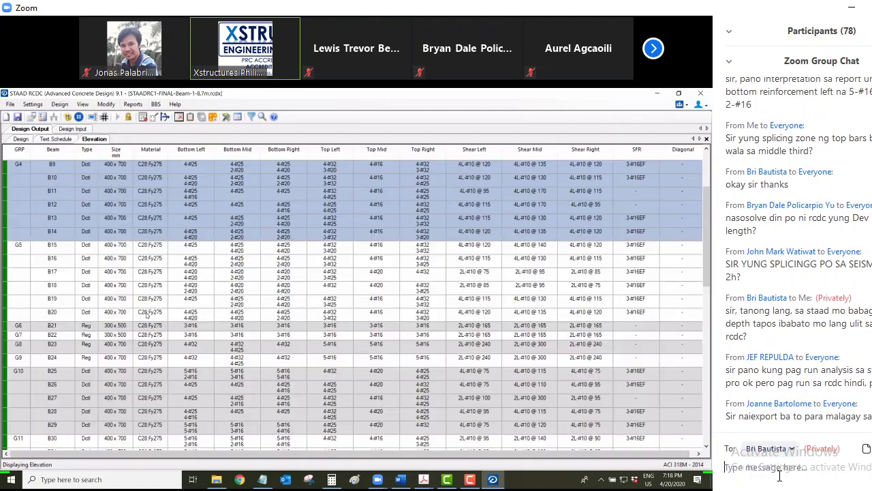
# Type the chat message 'kapag nag fail sir tap os mag redesign'
pyautogui.write('kapa')
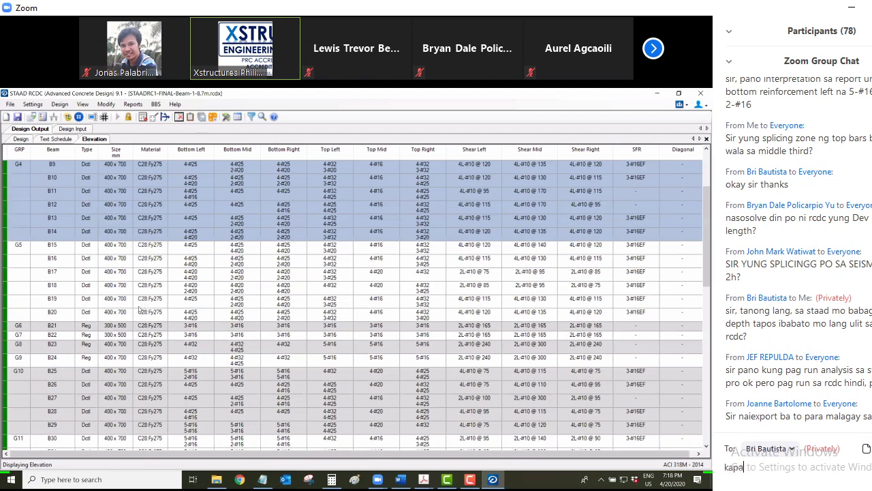
pyautogui.write('g na')
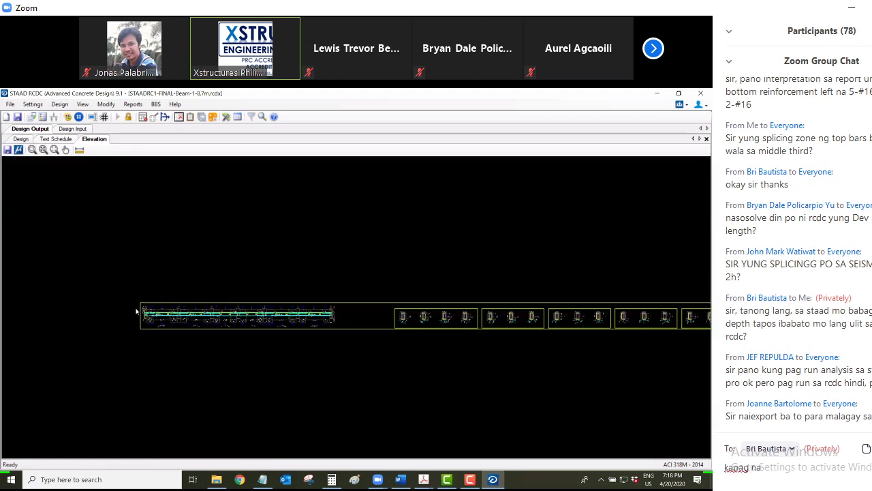
pyautogui.write('g fail s')
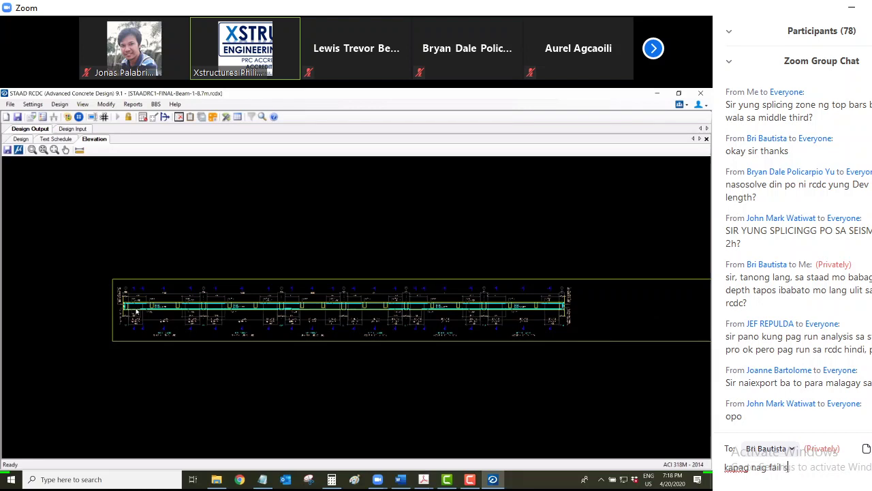
pyautogui.write('ir tap os mag redesign')
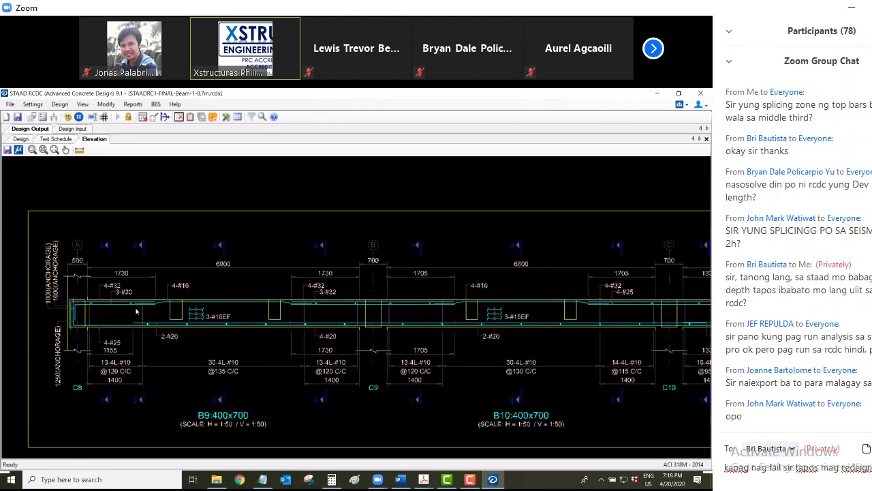
pyautogui.press('Left')
pyautogui.press('Left')
pyautogui.press('Left')
pyautogui.write('s')
pyautogui.write('click')
pyautogui.write(' mo upda')
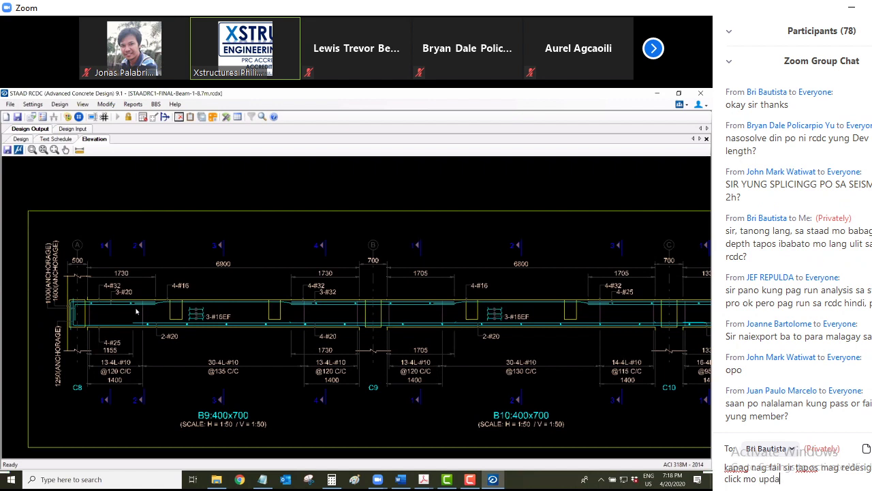
pyautogui.write('te analysis file para ma')
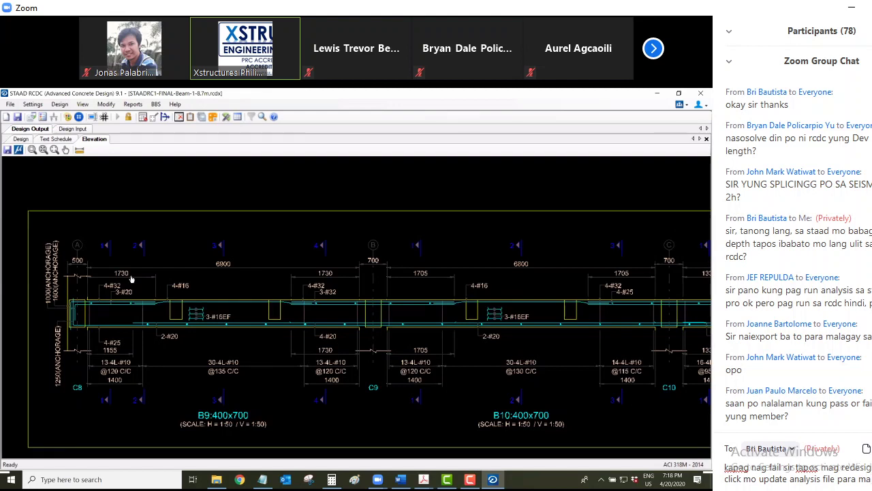
pyautogui.scroll(-1, 131, 277)
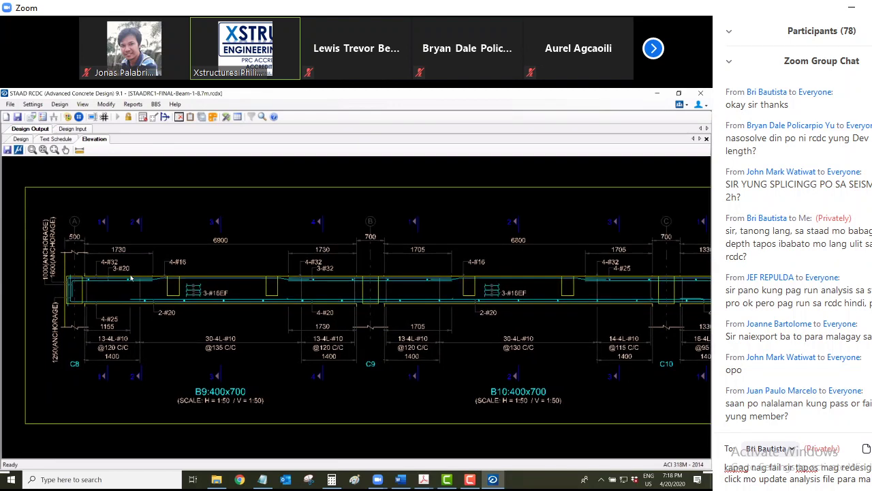
pyautogui.write('STAAD ku')
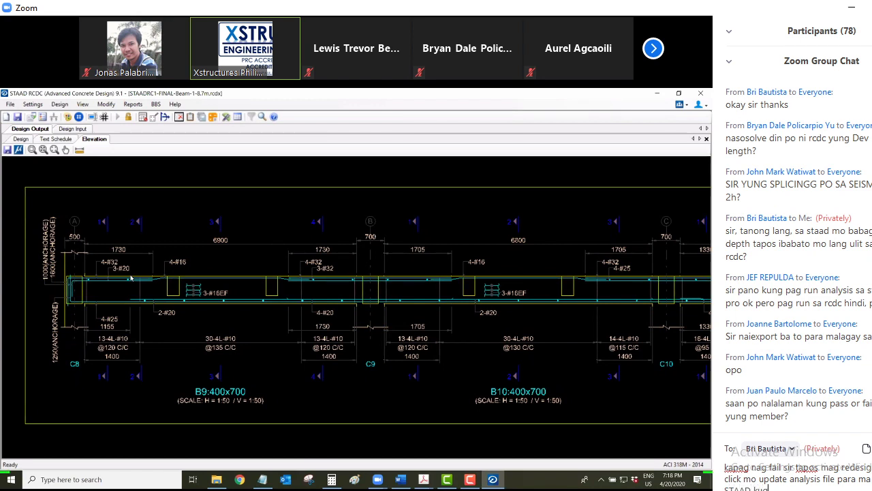
pyautogui.write('g ano ni redesign mo')
pyautogui.press('Return')
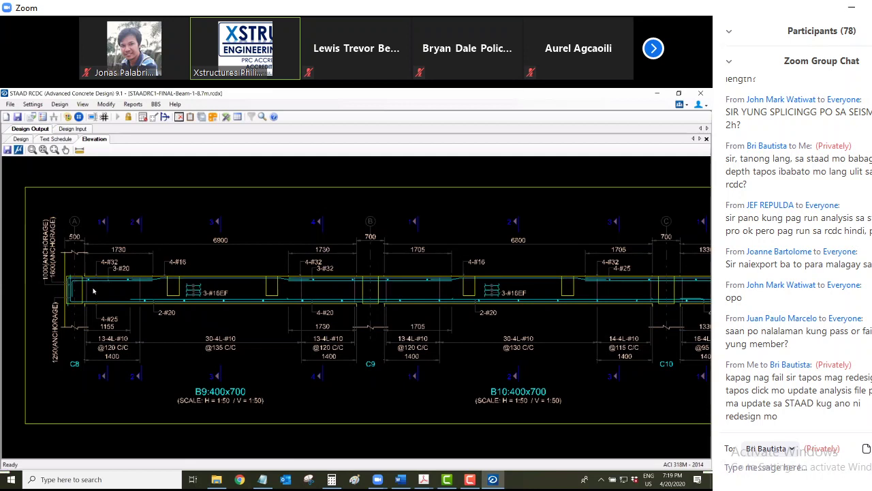
pyautogui.scroll(-1, 93, 291)
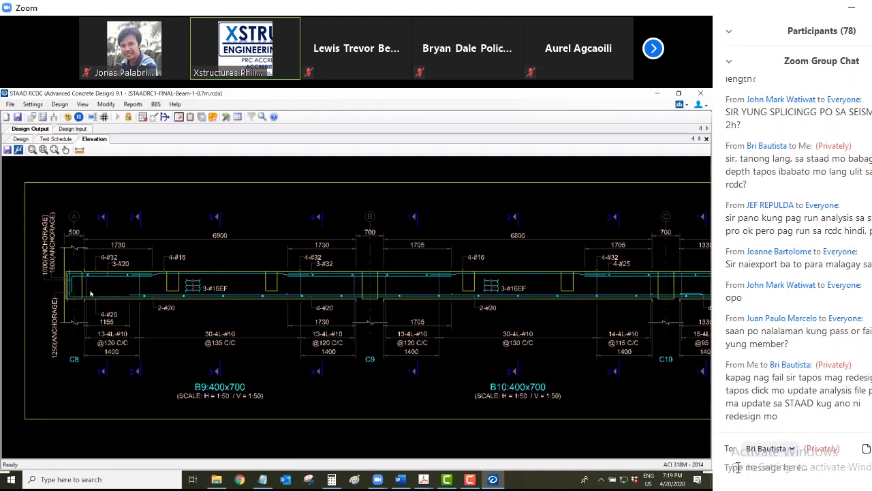
pyautogui.write('sa RC')
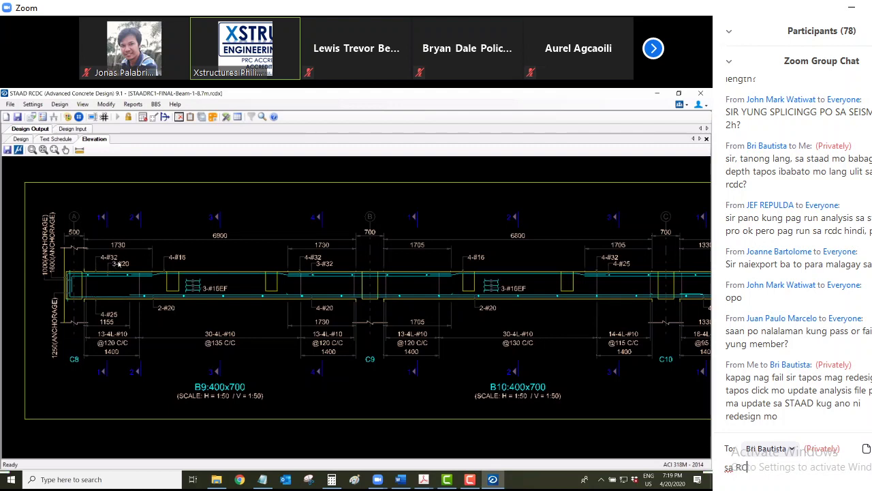
pyautogui.write('DC kapag mag ')
pyautogui.write('redesign')
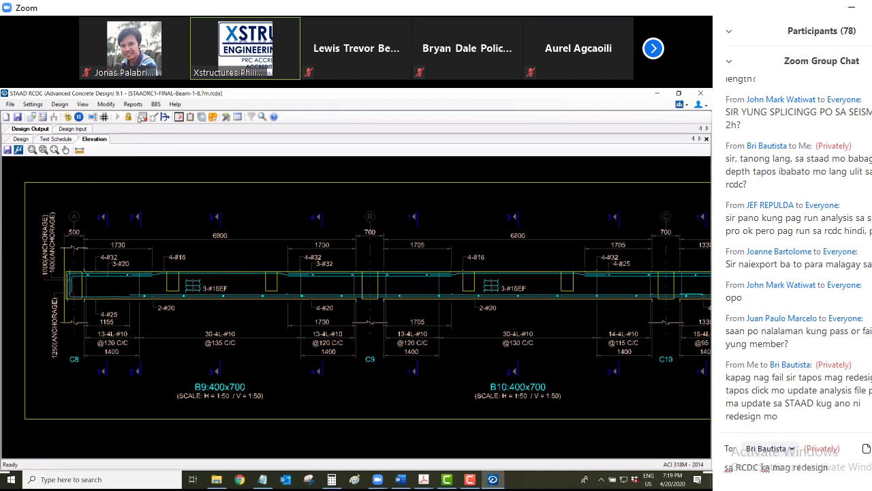
pyautogui.press('Return')
# Generate the bar bending schedule for beam group B9–B14 and address the chat to Everyone
pyautogui.click(156, 104)
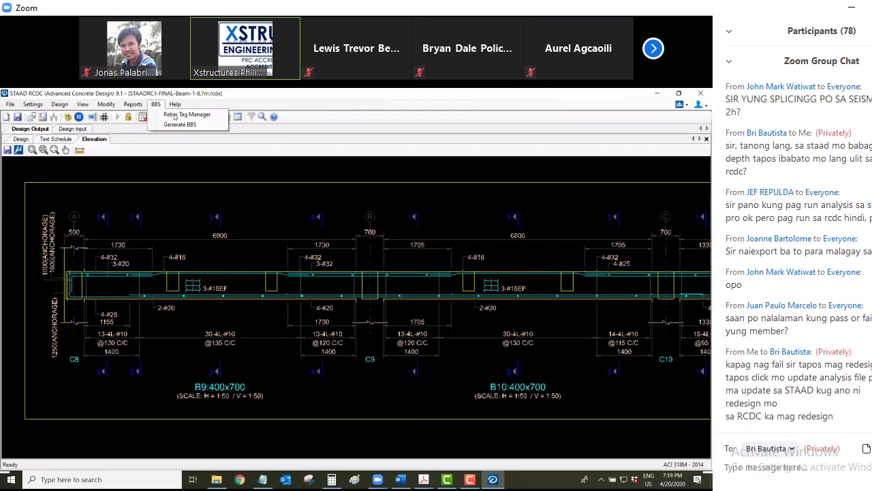
pyautogui.click(175, 116)
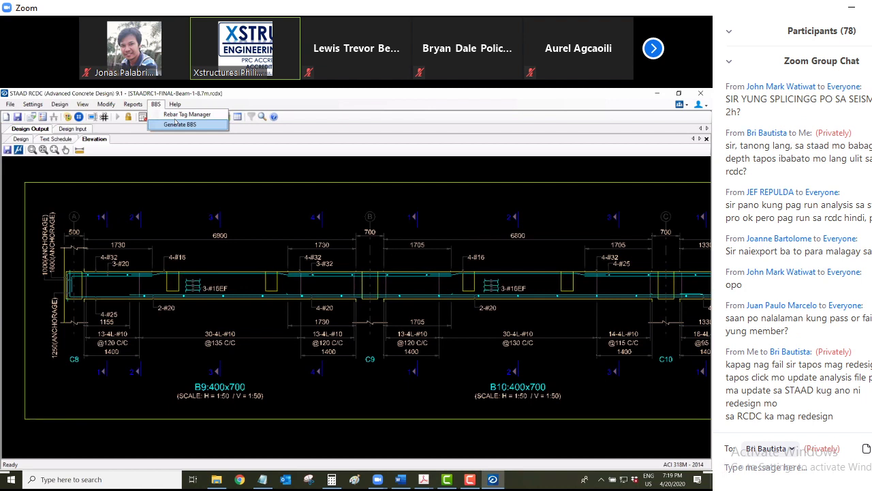
pyautogui.press('Return')
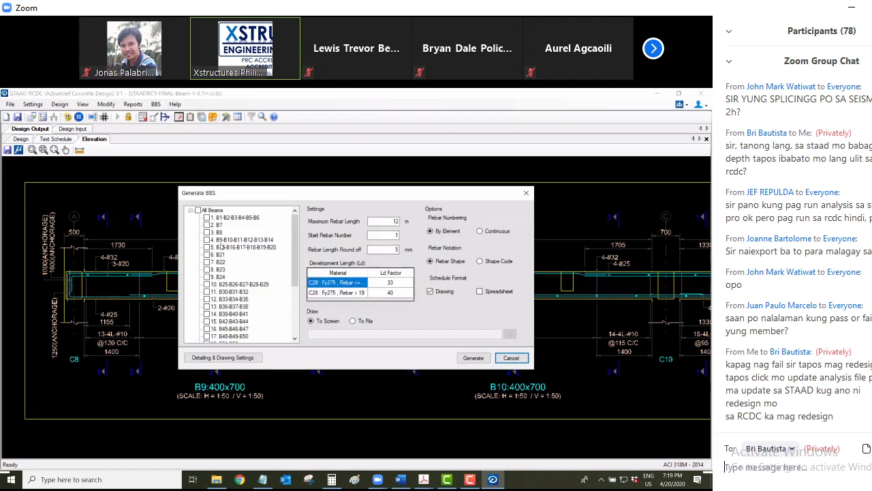
pyautogui.click(230, 253)
pyautogui.click(793, 450)
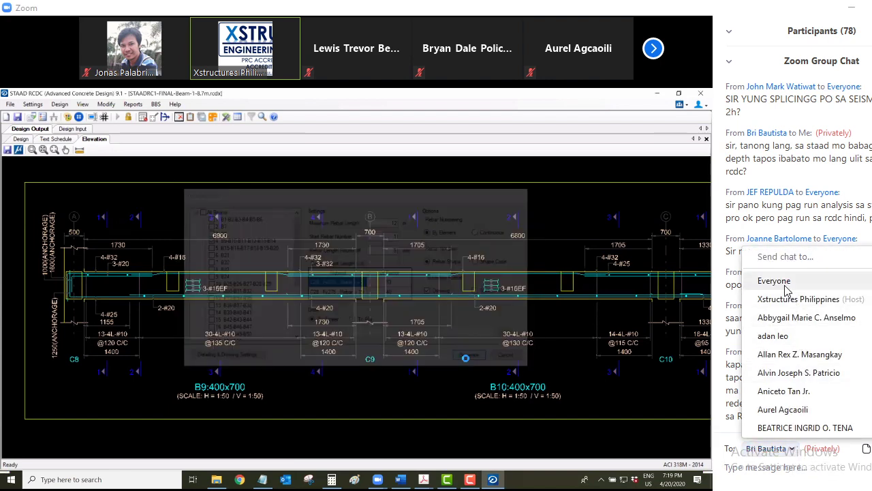
pyautogui.click(769, 280)
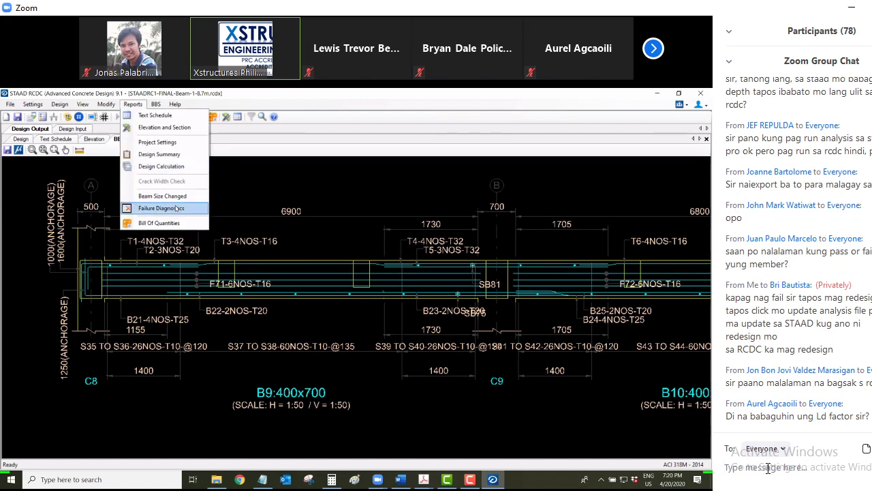
# Close the Reports menu and bring up the Design menu
pyautogui.click(81, 104)
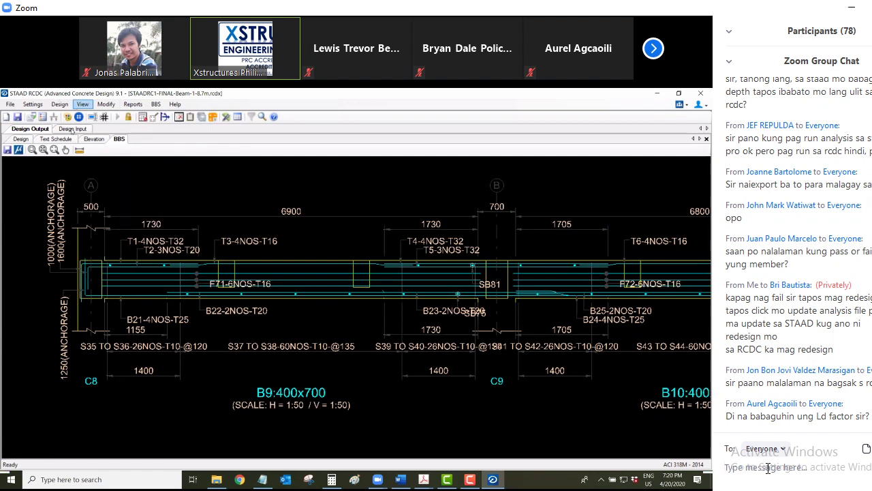
pyautogui.click(59, 104)
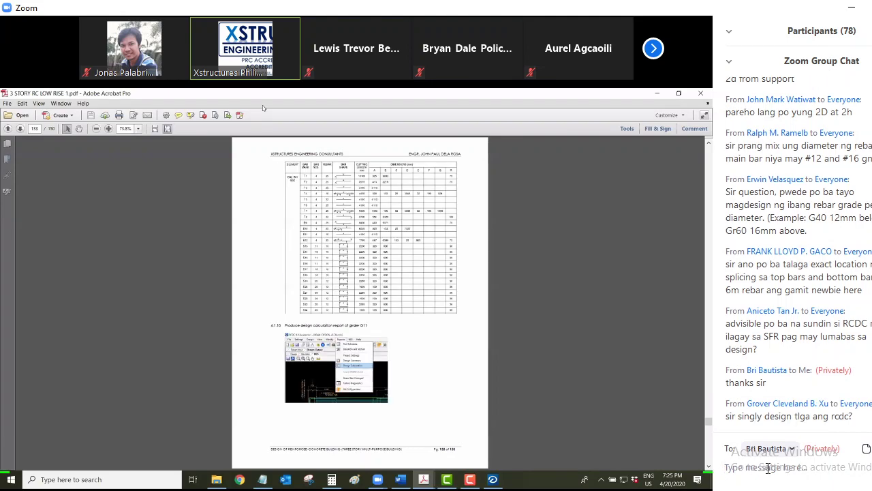
# Send a chat message about discussing STAAD in the Messenger group open forum
pyautogui.write('sa me')
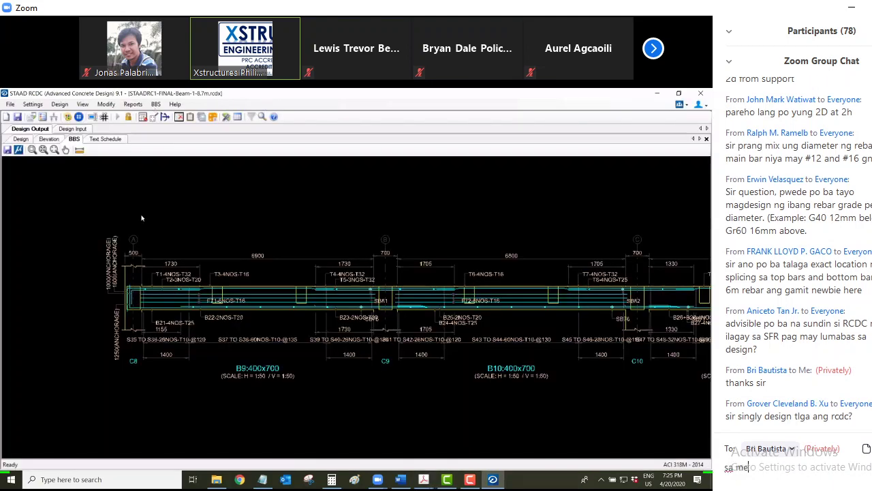
pyautogui.write('ssenger gi')
pyautogui.write('oup naa')
pyautogui.press('BackSpace')
pyautogui.write('ti')
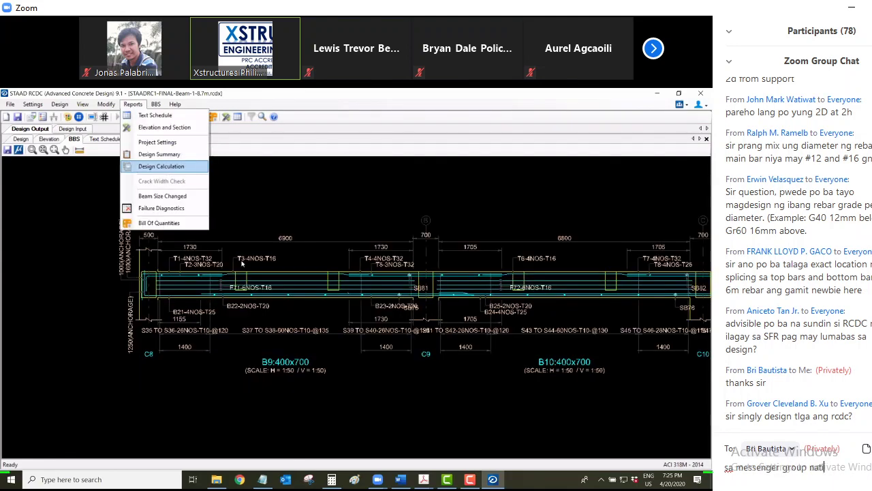
pyautogui.write('n discuss ta')
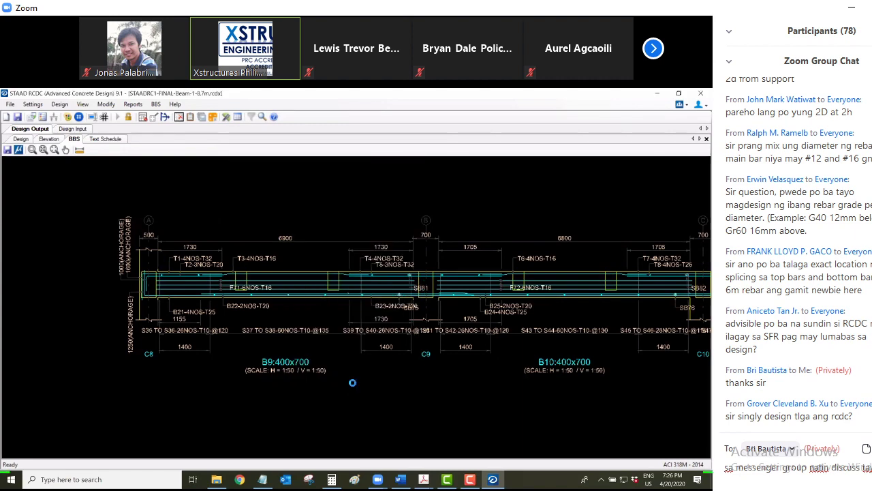
pyautogui.write(' open foru')
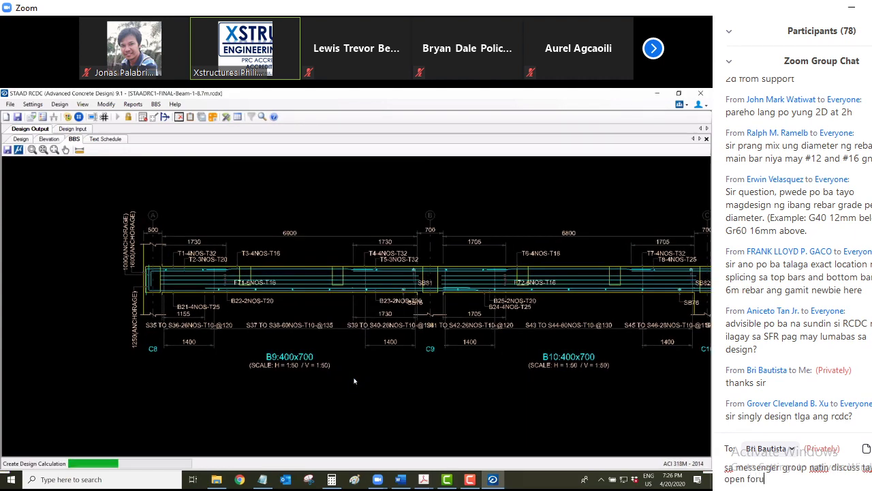
pyautogui.write('m regarding staad')
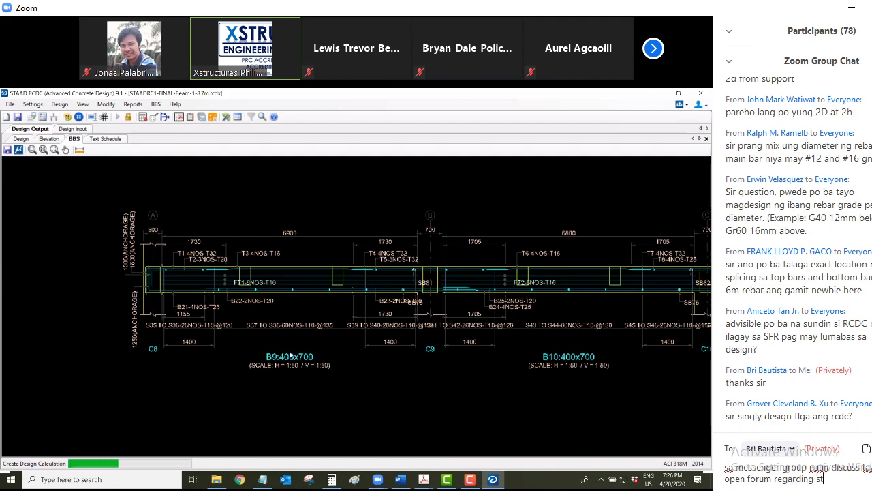
pyautogui.press('Return')
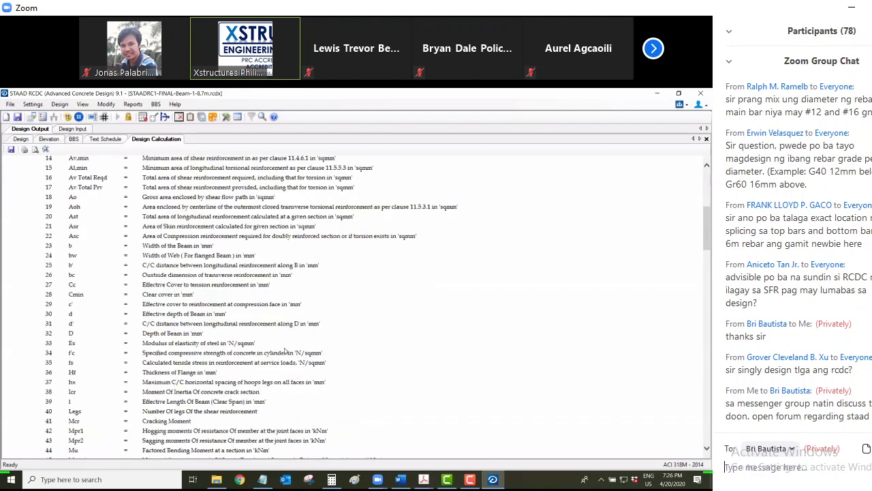
# Set the Zoom chat recipient to Everyone
pyautogui.click(794, 449)
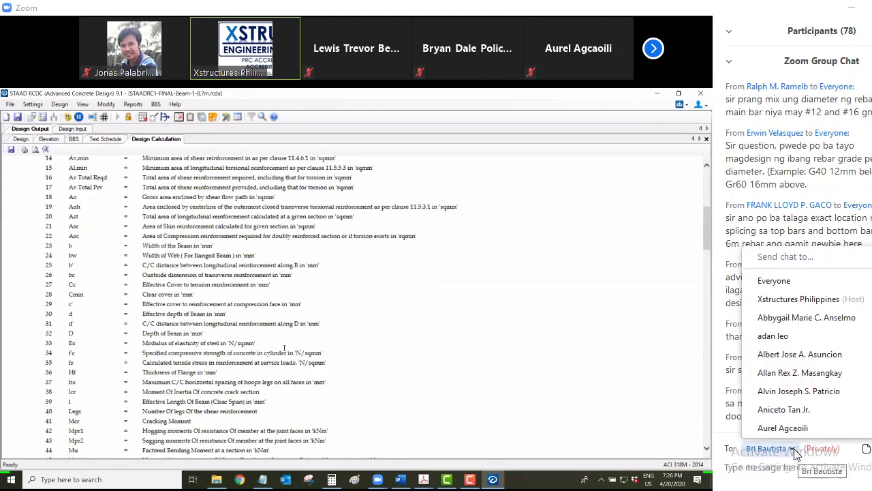
pyautogui.click(803, 285)
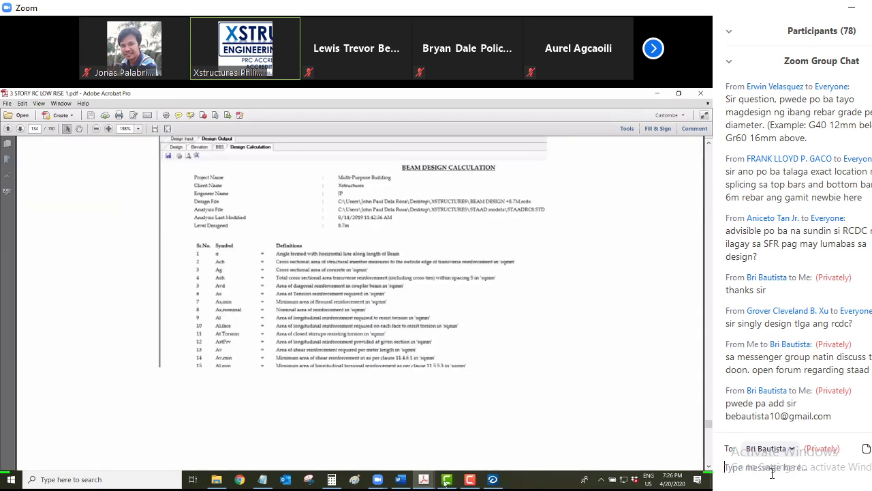
# Send the chat question 'ang name mo sa FB?' and return to the STAAD RCDC window
pyautogui.write('a')
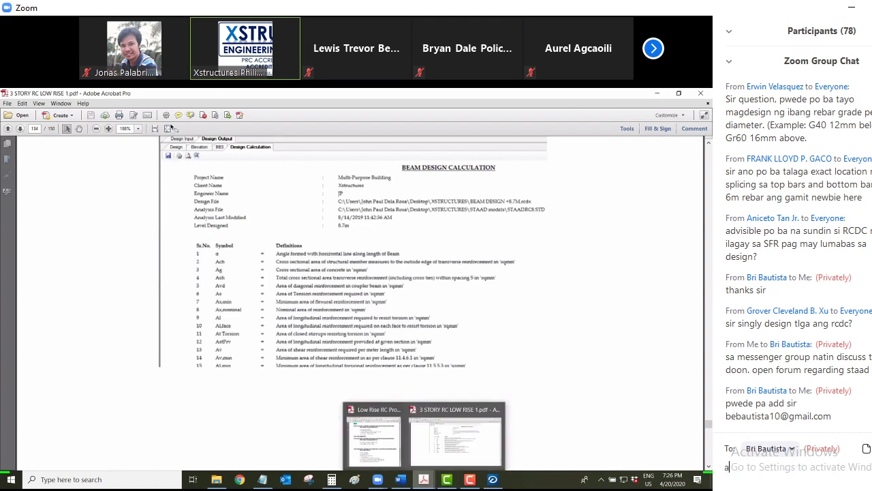
pyautogui.write('ng name mo')
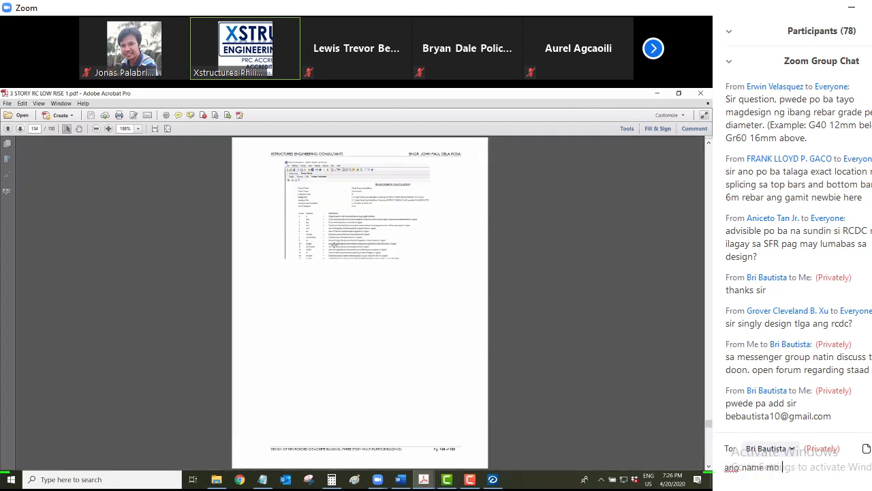
pyautogui.write(' sa FB?')
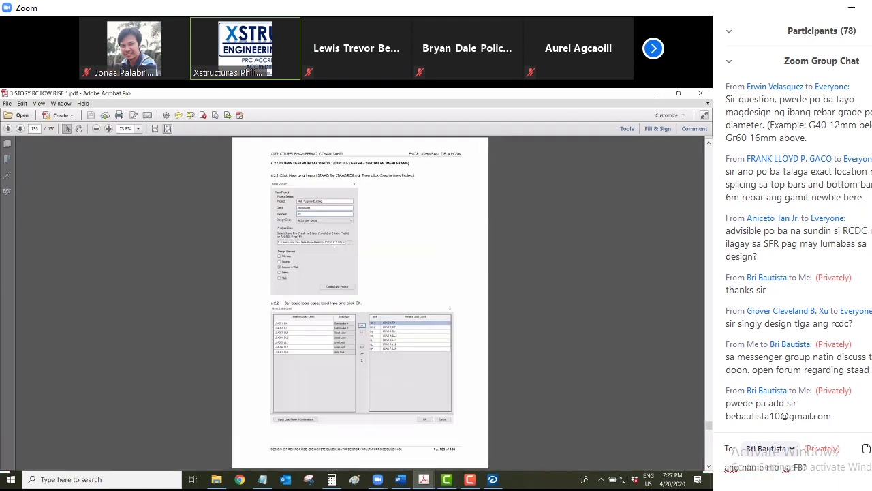
pyautogui.press('Return')
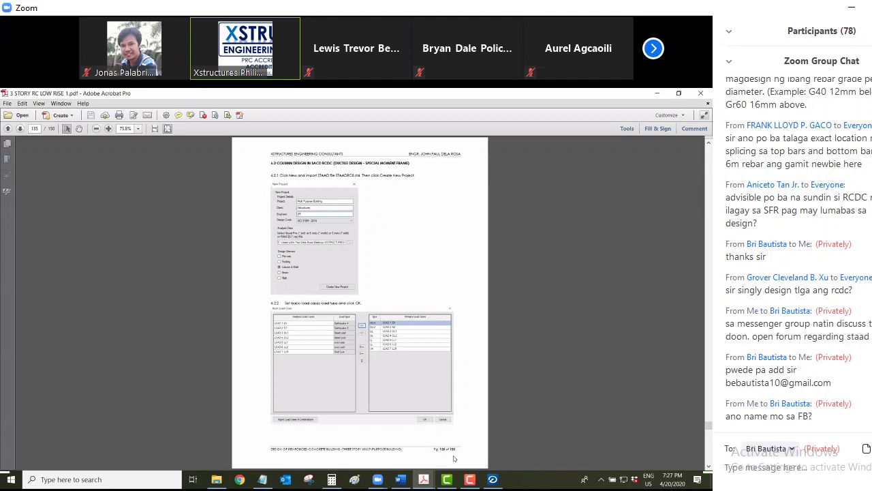
pyautogui.moveTo(488, 485)
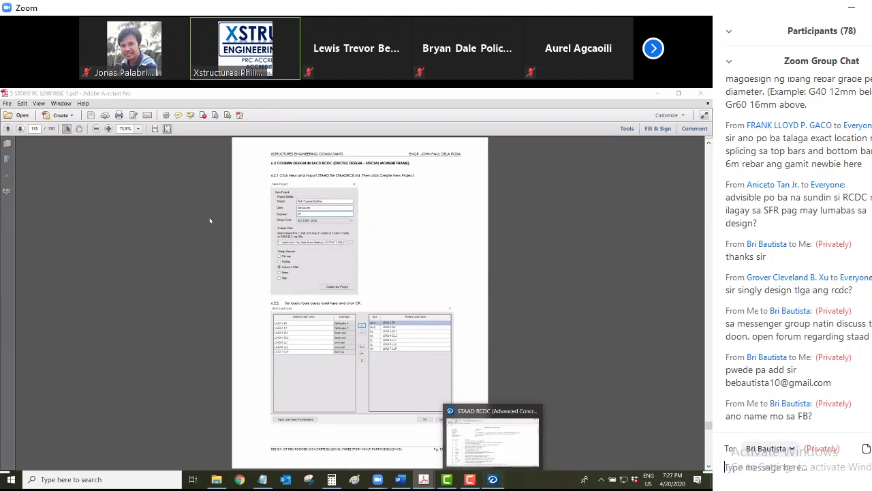
pyautogui.click(491, 437)
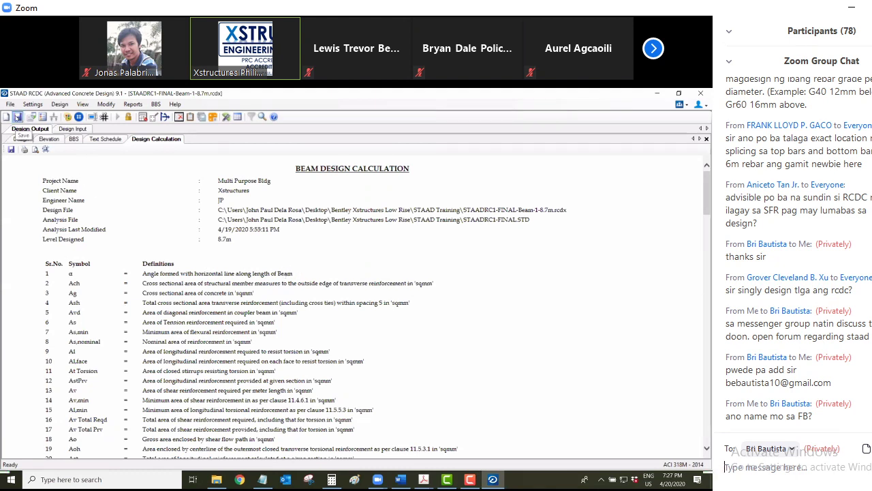
# Save the project and show the Design Input beam grouping table with the layout zoomed
pyautogui.click(18, 117)
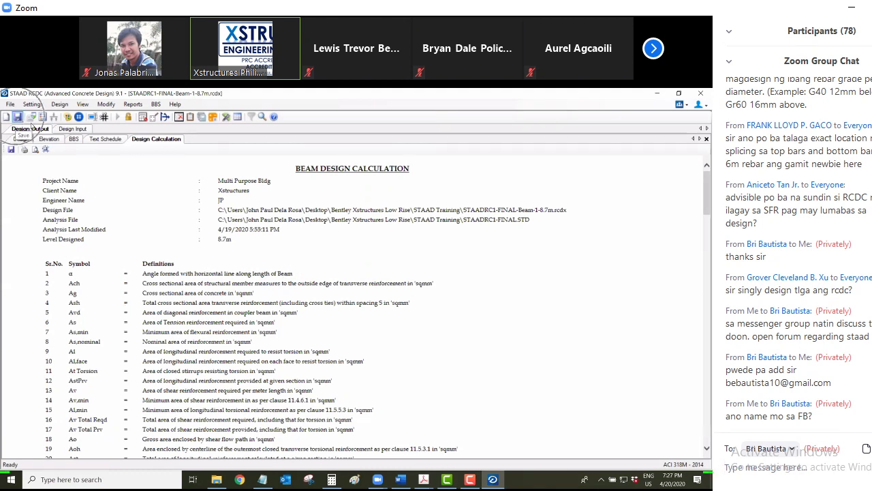
pyautogui.click(71, 129)
pyautogui.click(18, 117)
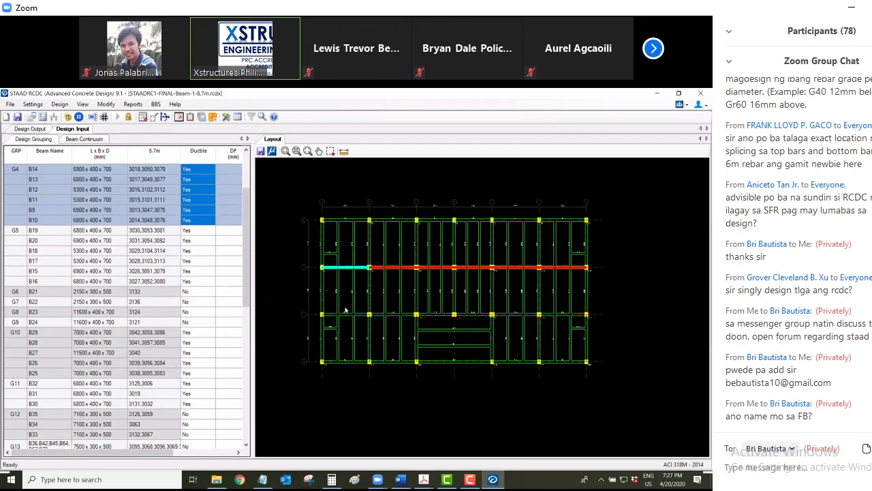
pyautogui.scroll(1, 343, 345)
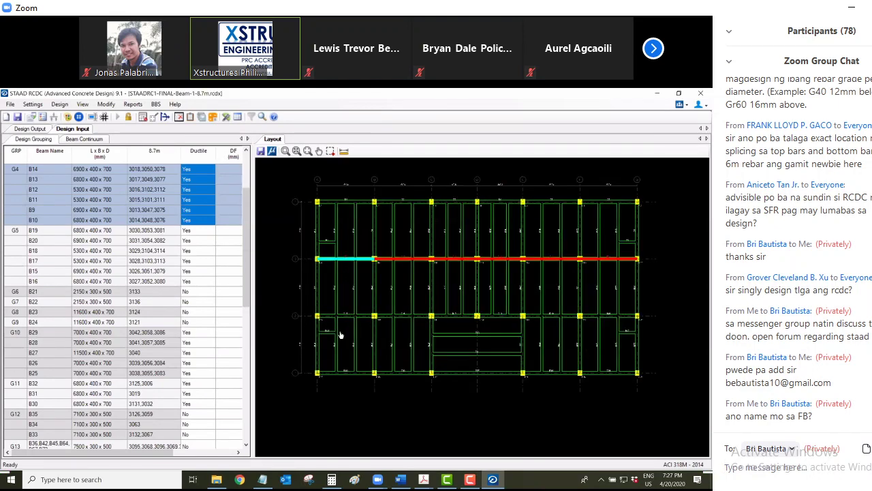
pyautogui.scroll(1, 317, 328)
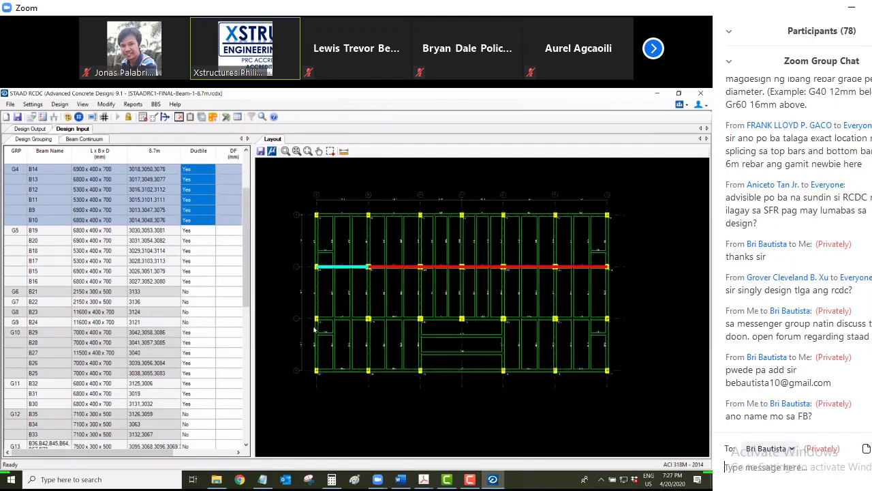
pyautogui.scroll(1, 314, 329)
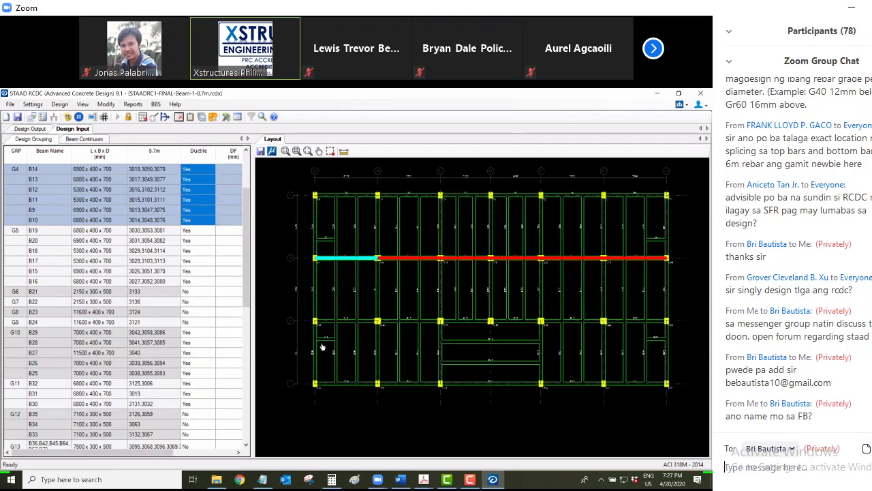
# Select beam groups G5, G4 and G14 on the layout, replying 'ok. wait. add kita' in chat
pyautogui.click(319, 321)
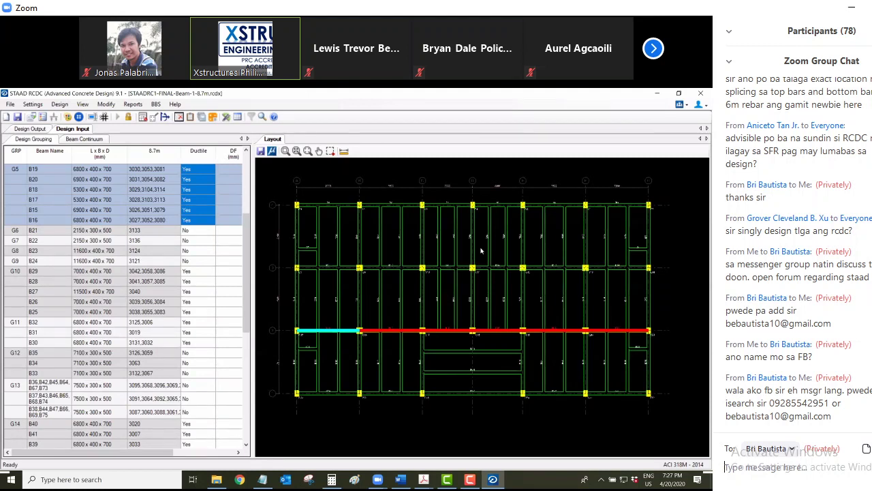
pyautogui.write('ok.')
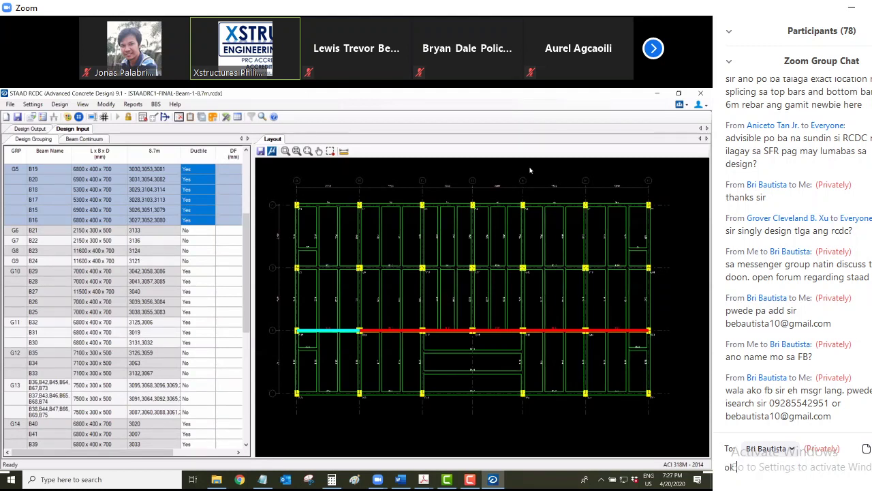
pyautogui.write(' wait. add kita')
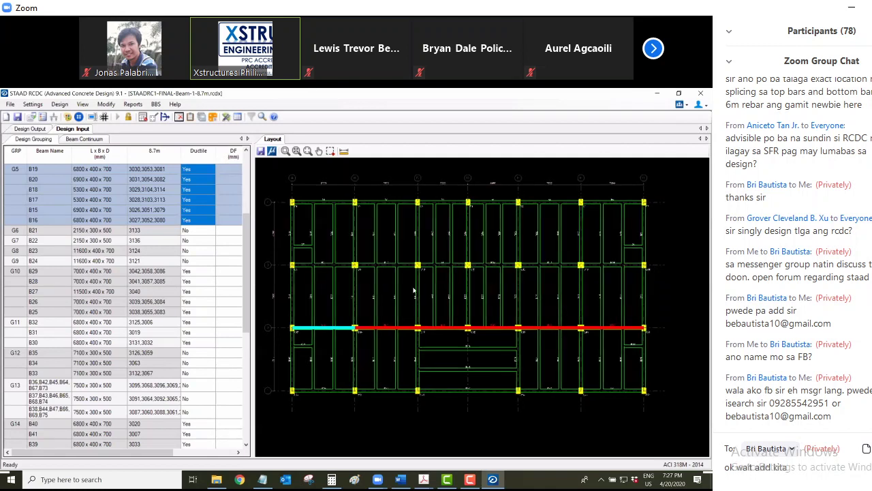
pyautogui.press('Return')
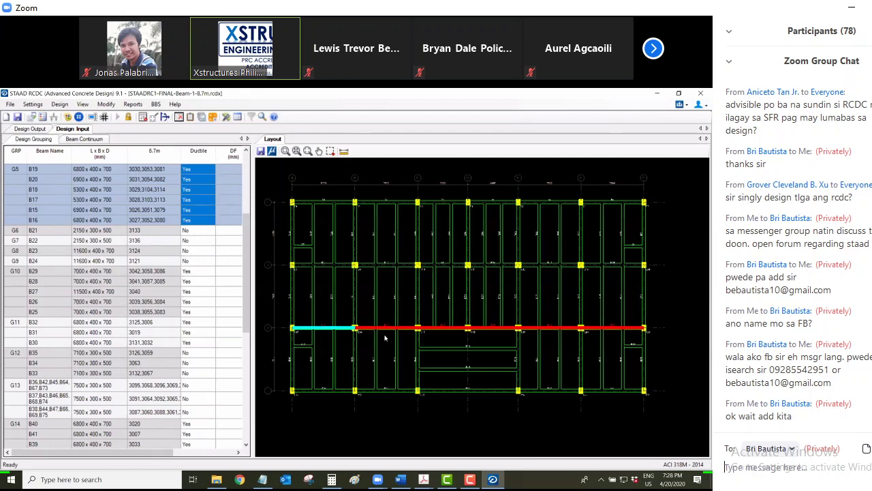
pyautogui.click(354, 310)
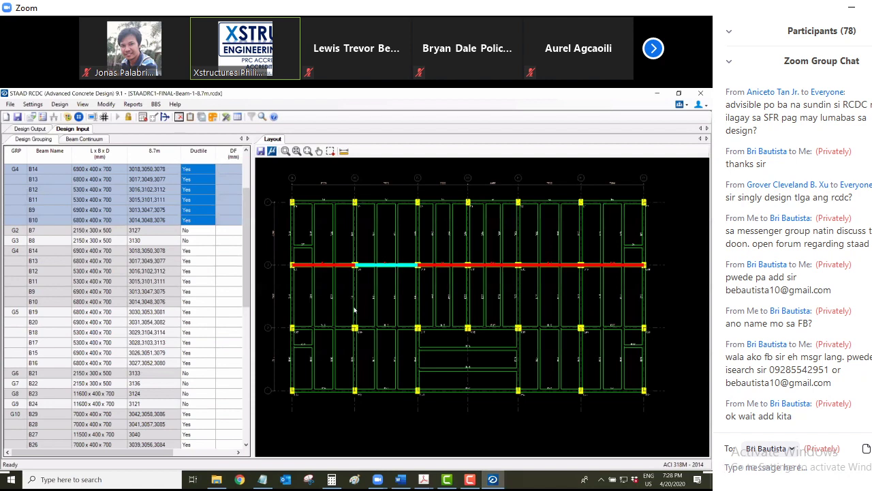
pyautogui.click(354, 310)
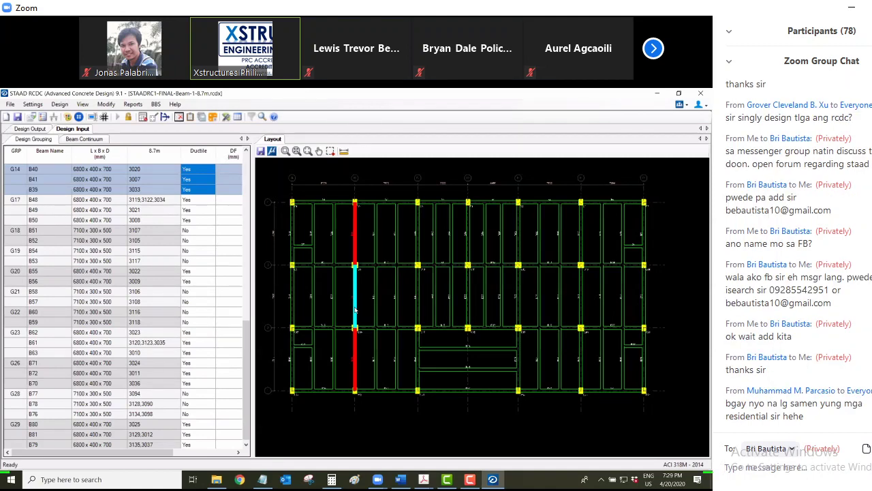
pyautogui.click(790, 451)
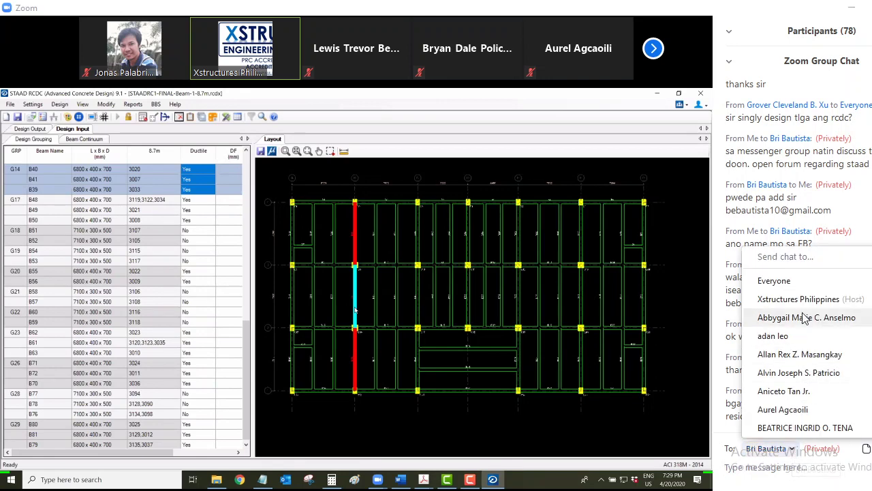
pyautogui.click(774, 280)
pyautogui.click(764, 467)
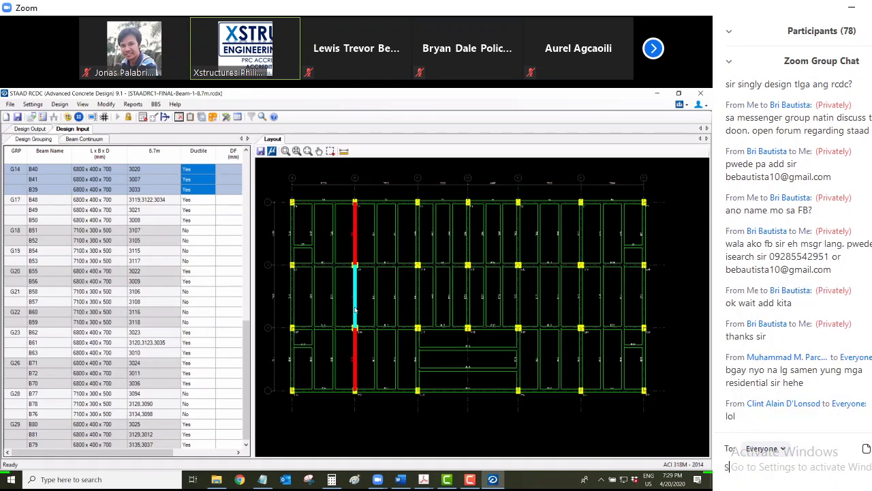
pyautogui.write('Sir magpa Structural say')
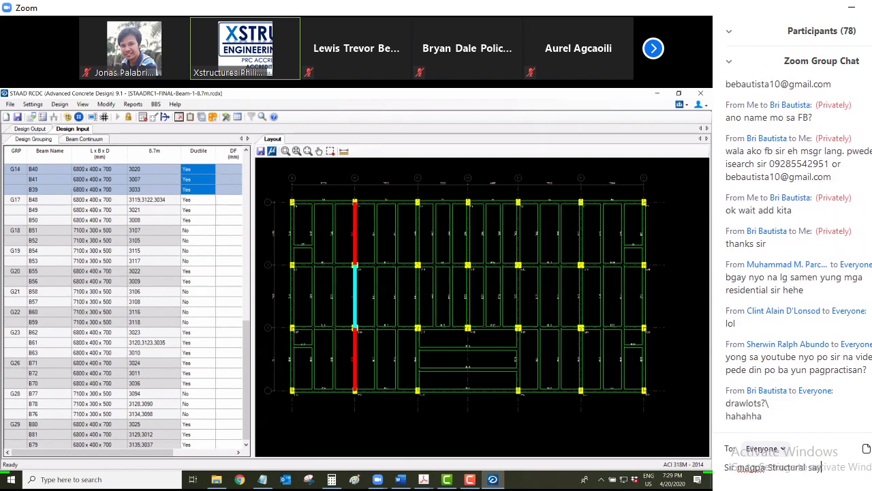
pyautogui.write('o')
pyautogui.click(735, 467)
pyautogui.write(',pag')
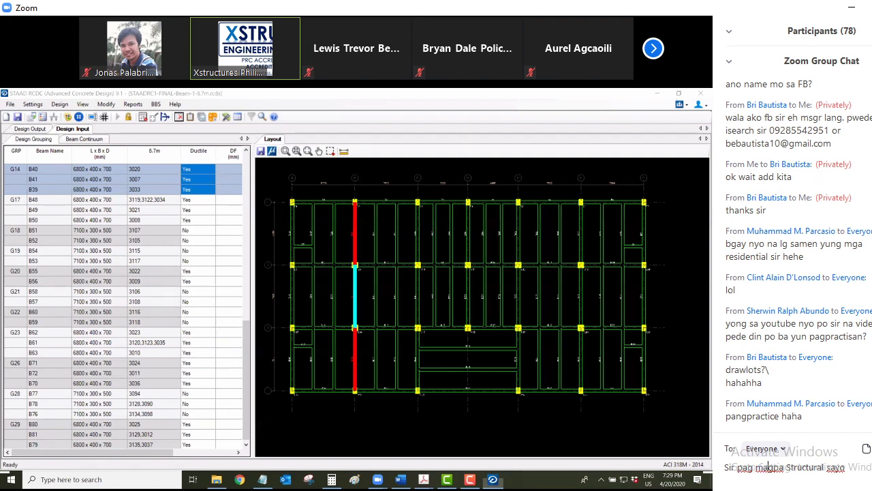
pyautogui.press('BackSpace')
pyautogui.write('y ')
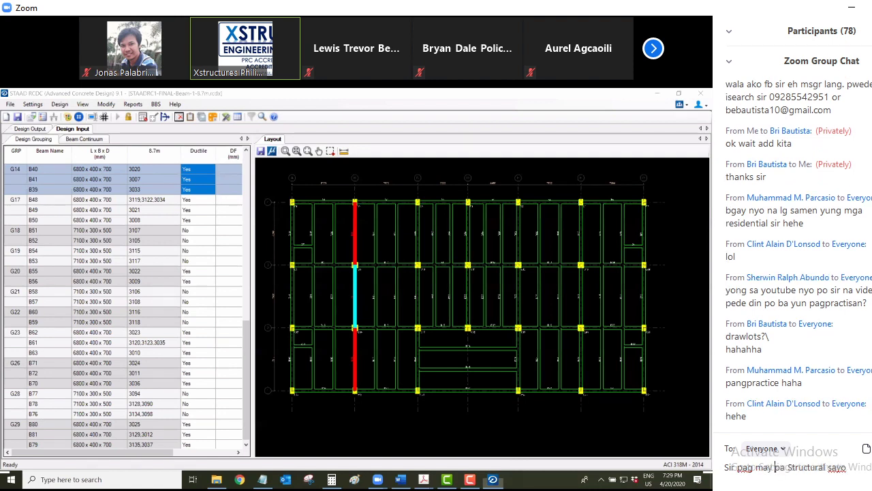
pyautogui.write('mag')
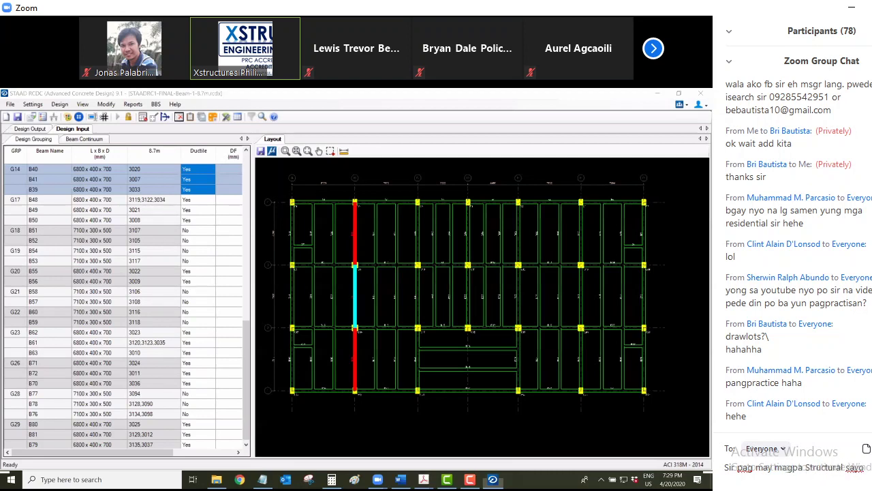
pyautogui.click(864, 467)
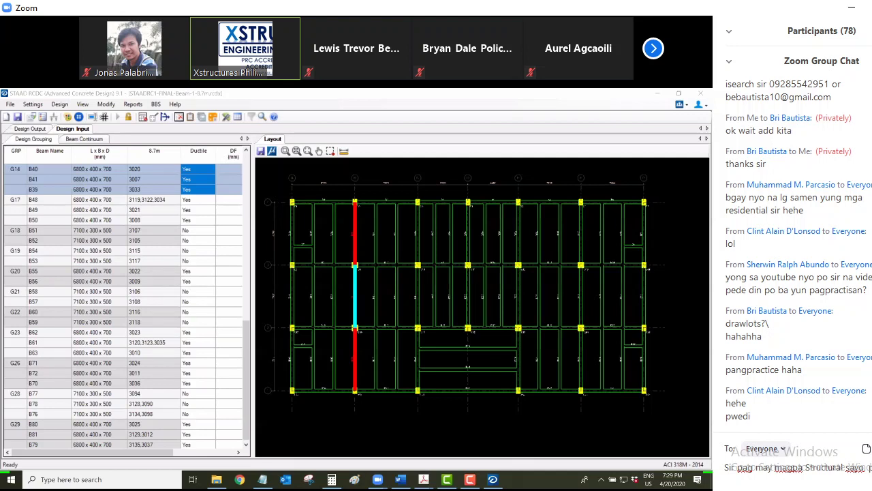
pyautogui.write('residential, pasa mo ')
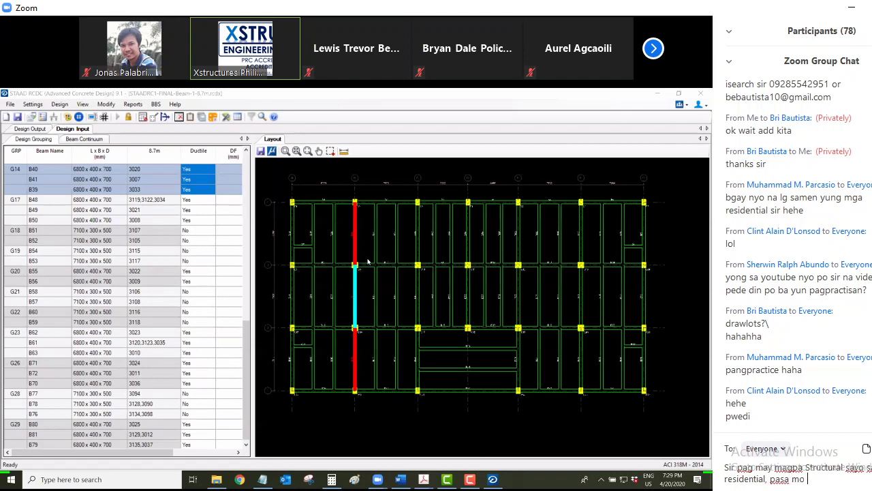
pyautogui.write('sa akin hahahhah')
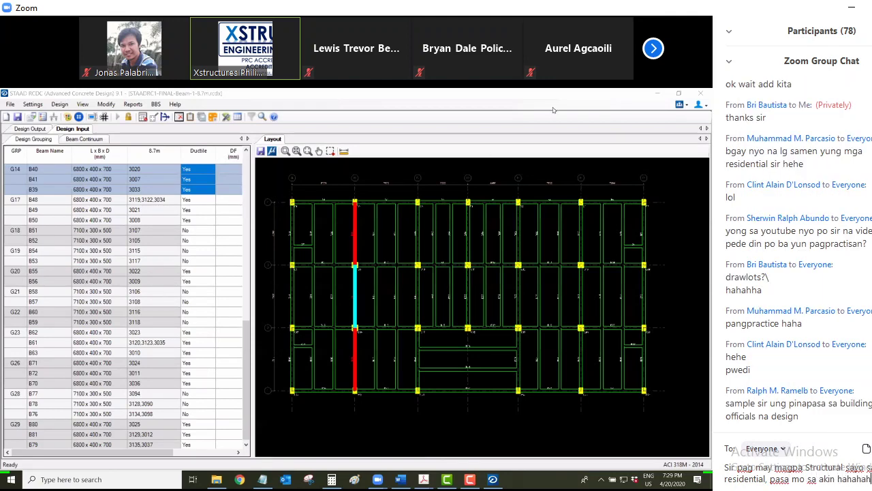
pyautogui.press('Return')
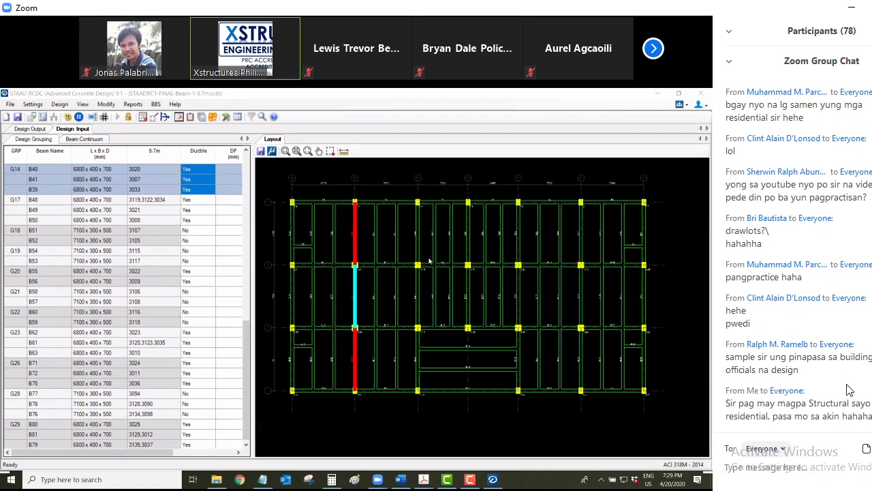
pyautogui.scroll(1, 808, 370)
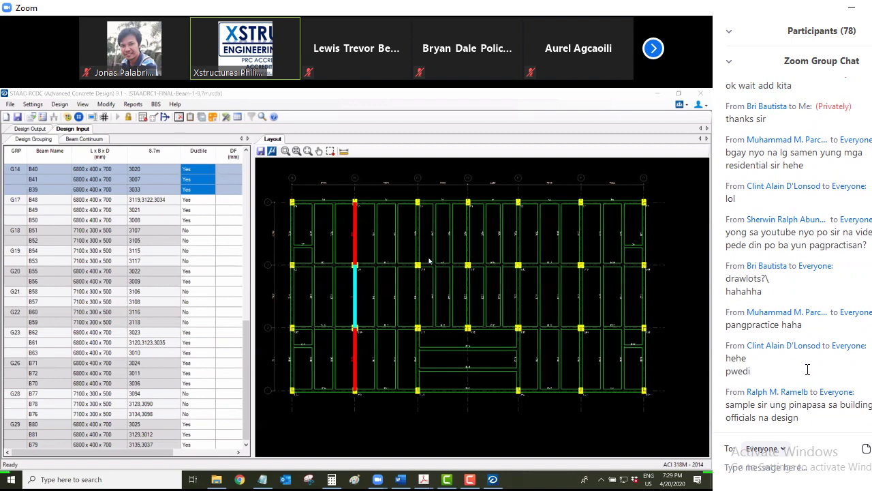
pyautogui.scroll(1, 807, 370)
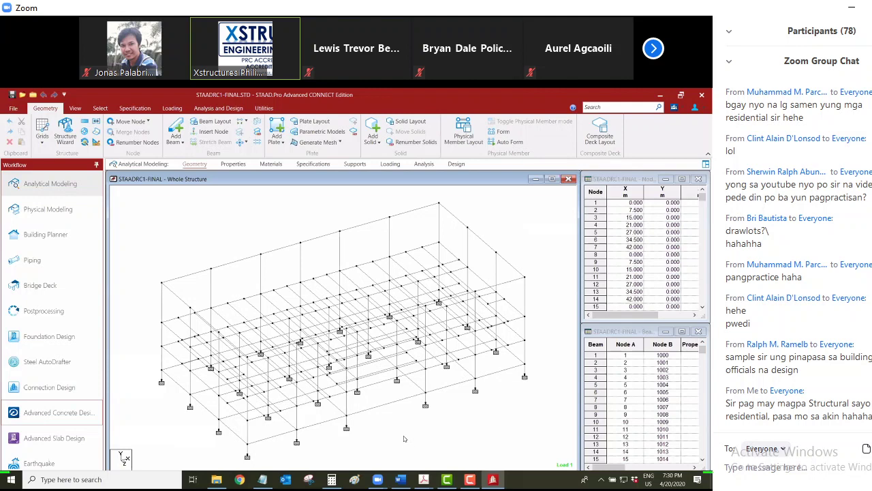
# Address the Zoom chat privately to a single participant
pyautogui.click(784, 449)
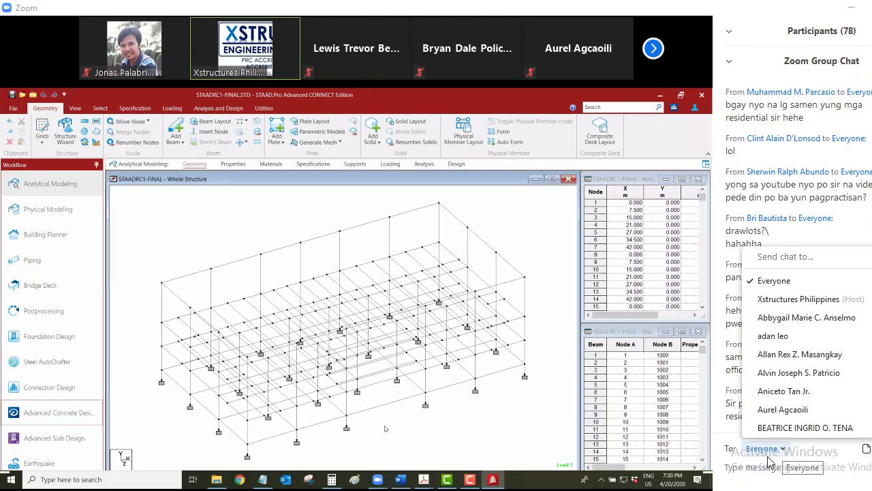
pyautogui.click(767, 449)
pyautogui.click(783, 449)
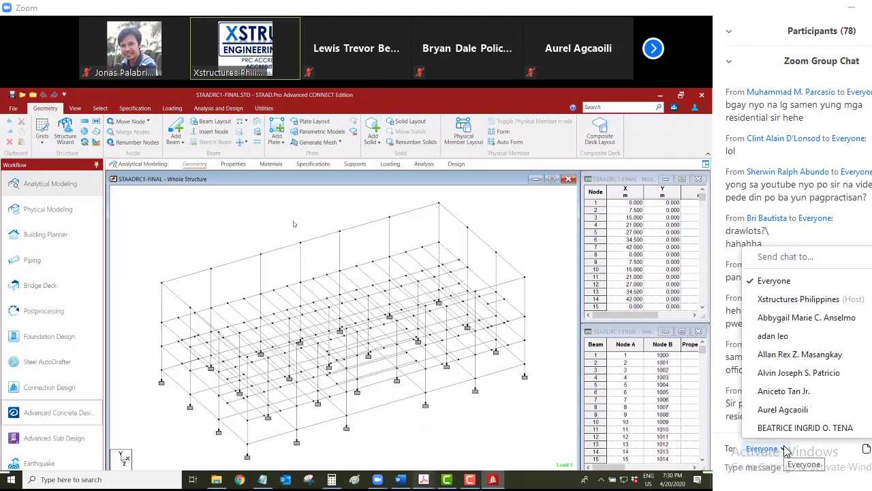
pyautogui.scroll(-2, 783, 419)
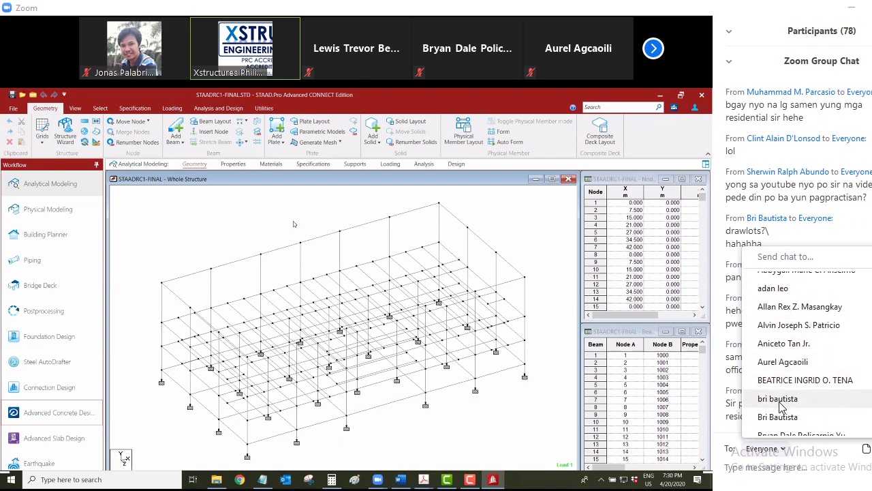
pyautogui.click(780, 402)
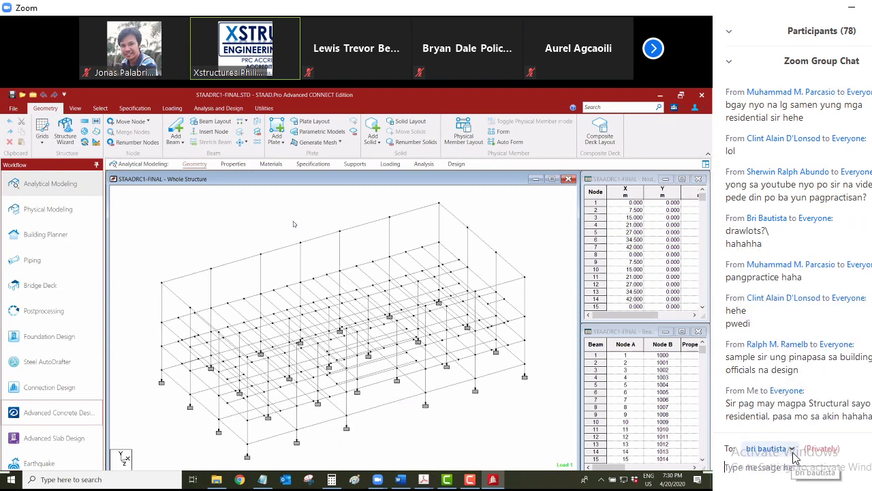
pyautogui.click(790, 449)
pyautogui.scroll(-2, 800, 366)
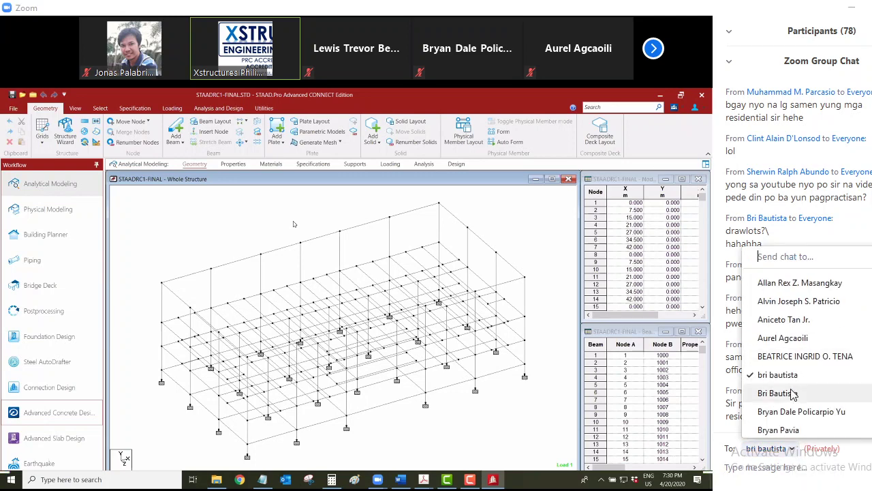
pyautogui.click(780, 461)
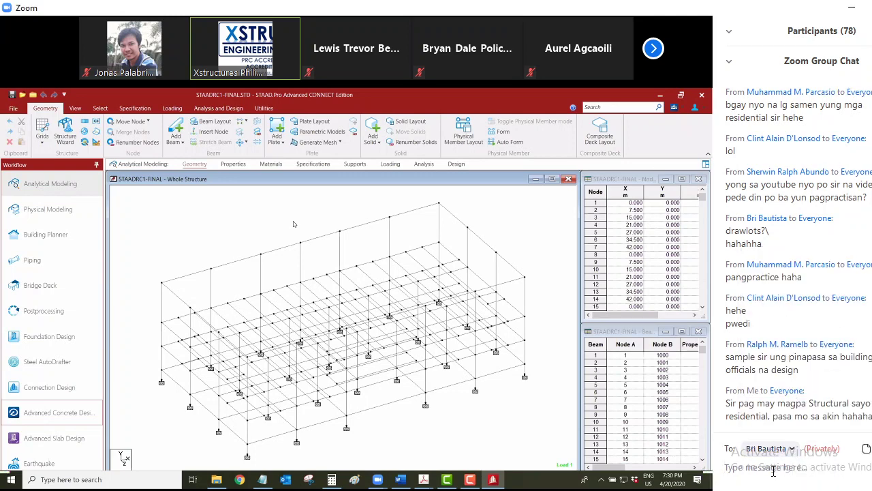
# Send a private message to search 'messenger XStructures Support Grou' and launch Advanced Concrete Design
pyautogui.write('Sir di kita')
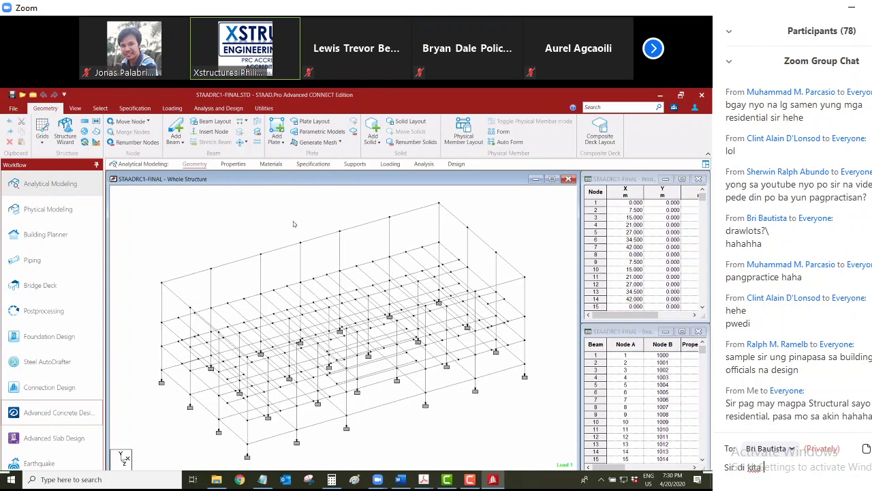
pyautogui.write(' ma add. Search mo na lang')
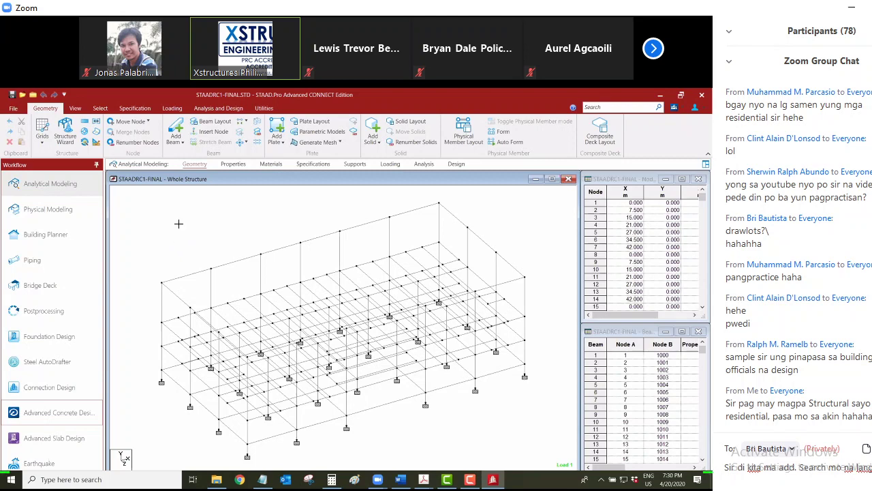
pyautogui.write('messenger X')
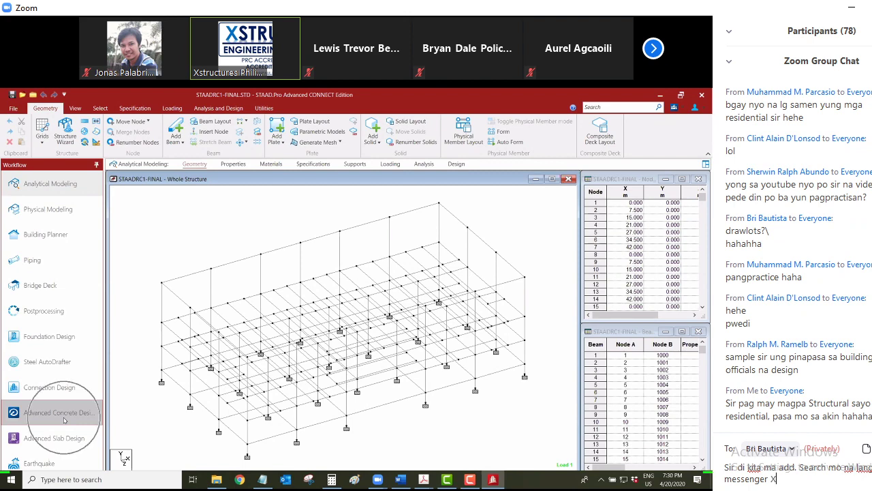
pyautogui.write('Str')
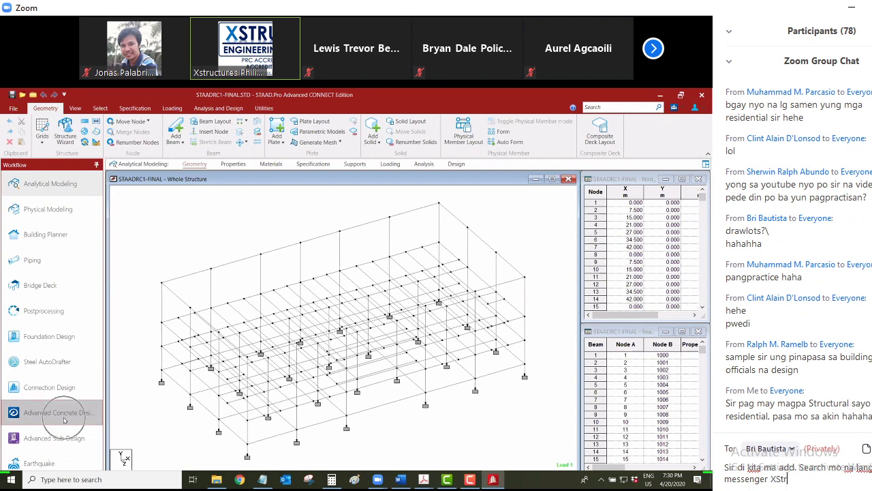
pyautogui.write('uctures Supp')
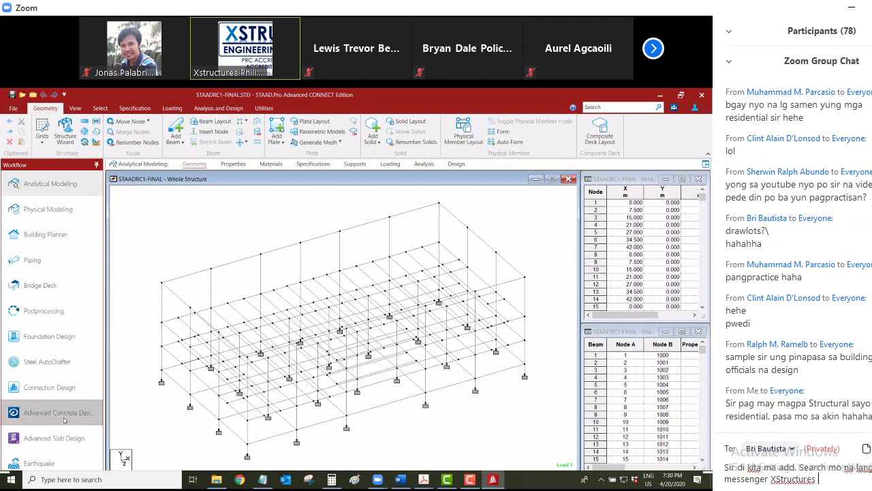
pyautogui.write('ort Grou')
pyautogui.click(64, 420)
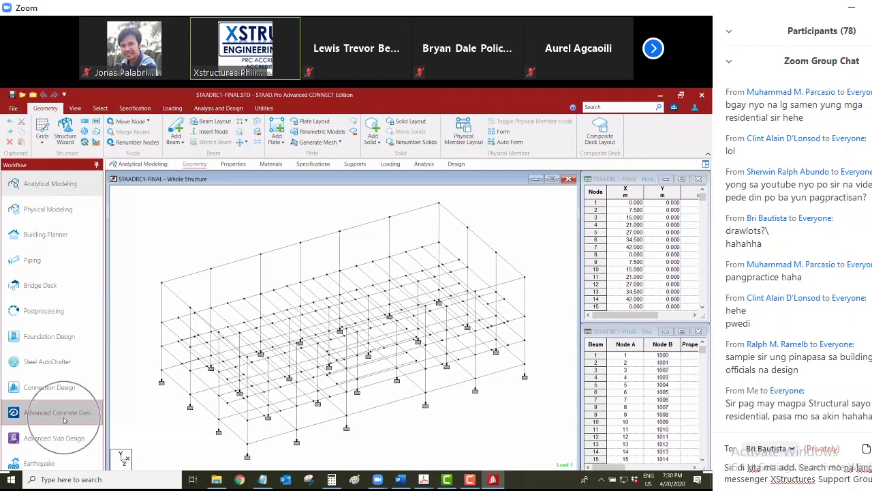
pyautogui.press('Return')
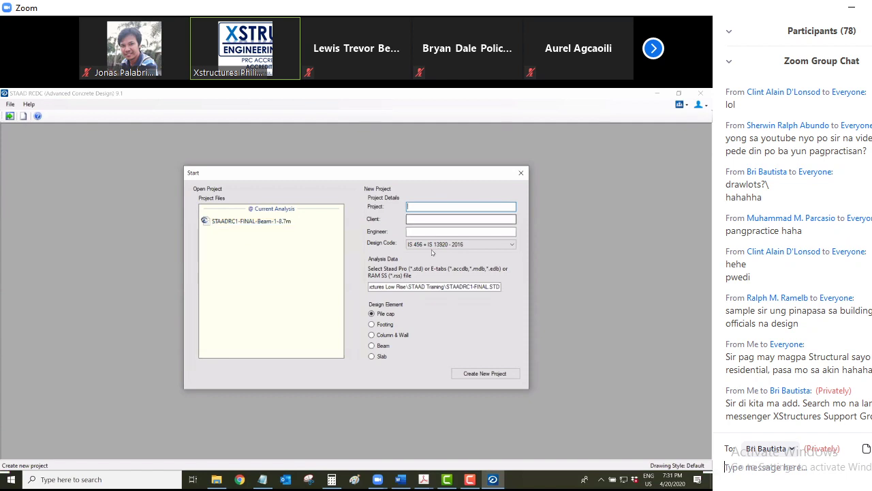
# Set the design code to ACI 318M - 2014, send a chat reply with a full name, create the project
pyautogui.click(442, 245)
pyautogui.click(446, 203)
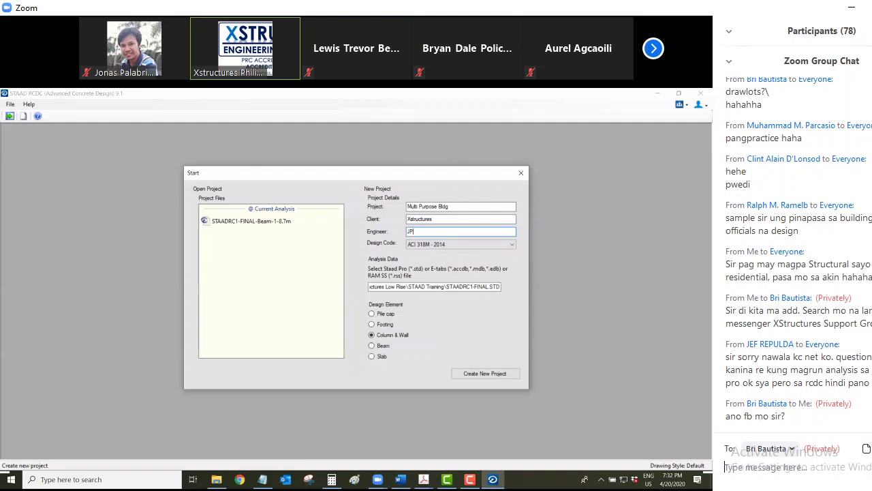
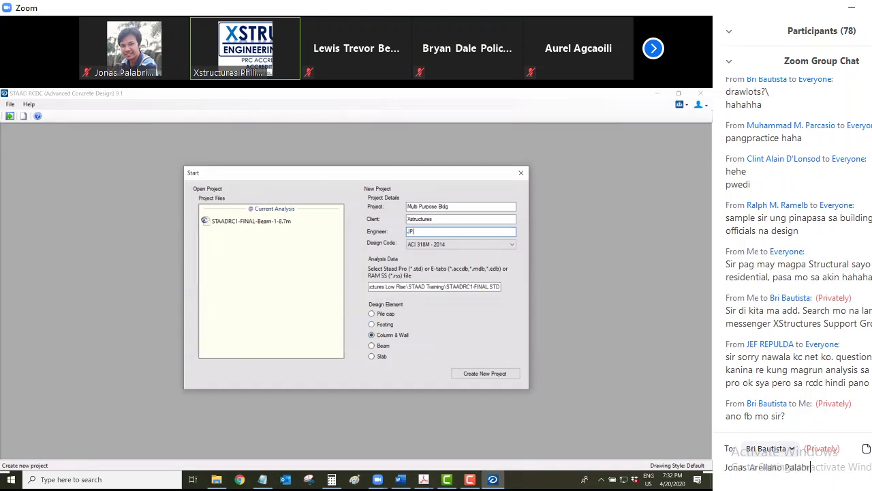
pyautogui.press('Return')
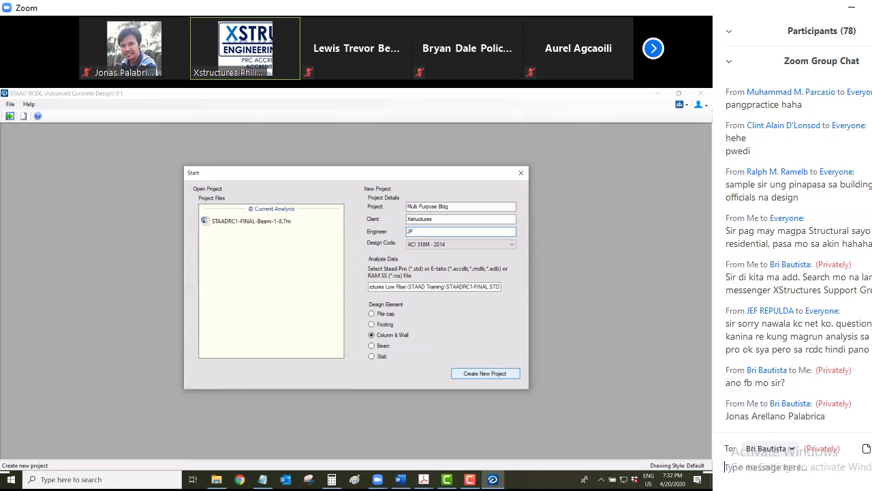
pyautogui.press('Return')
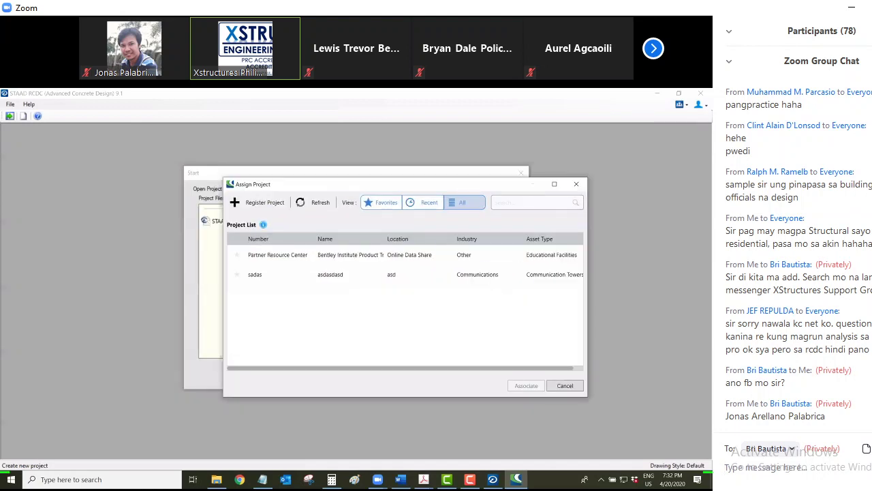
# Skip project assignment and dismiss the warning to reach the column Design Input
pyautogui.press('Escape')
pyautogui.click(596, 313)
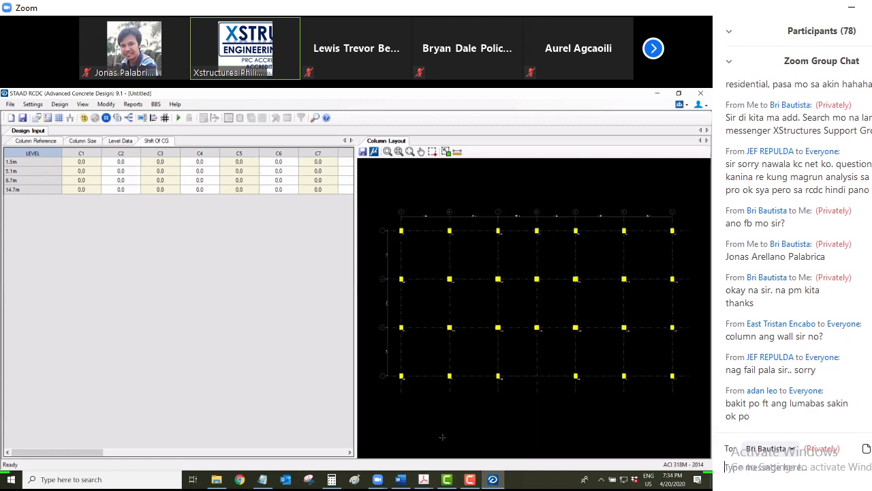
# Reply 'ok sir' in the private Zoom chat
pyautogui.write('ok sir')
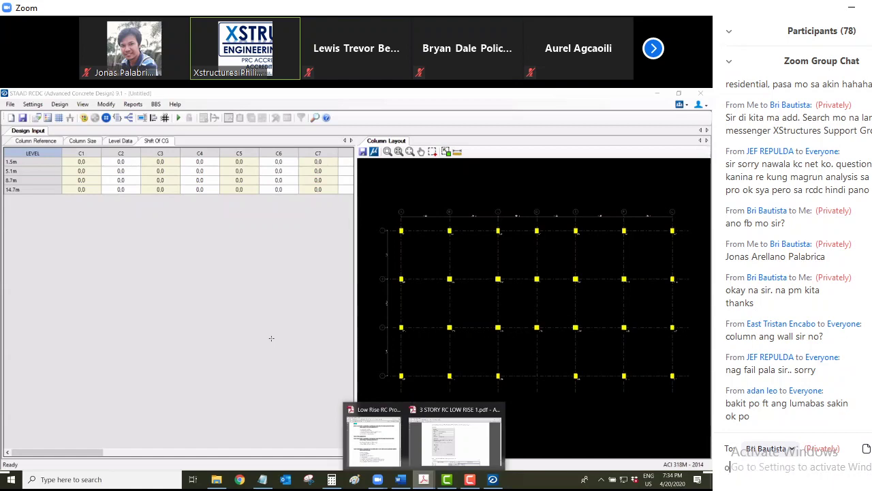
pyautogui.press('Return')
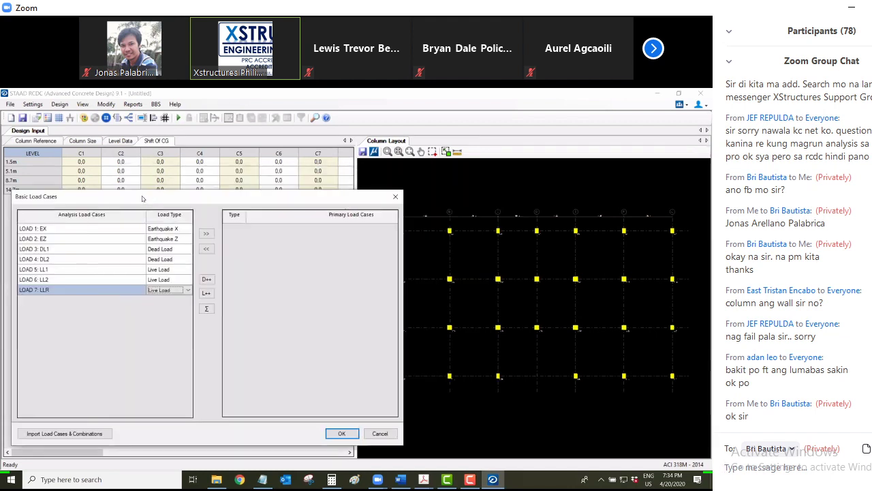
# Reply 'na add. na kita' in chat, then move all seven analysis load cases to Primary Load Cases
pyautogui.write('na')
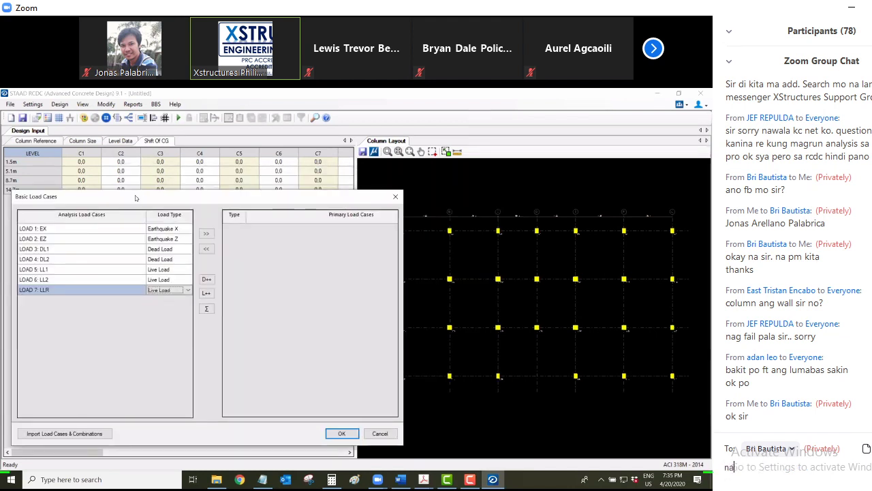
pyautogui.write(' add.')
pyautogui.write(' na kita')
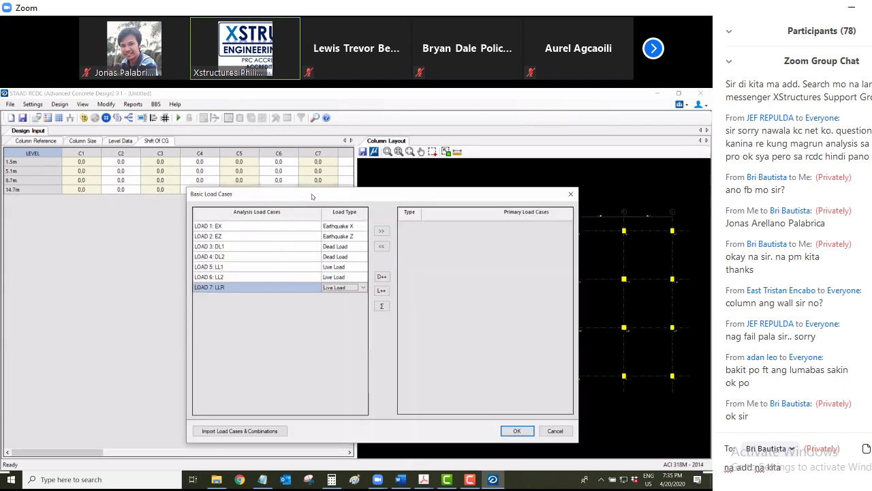
pyautogui.press('Return')
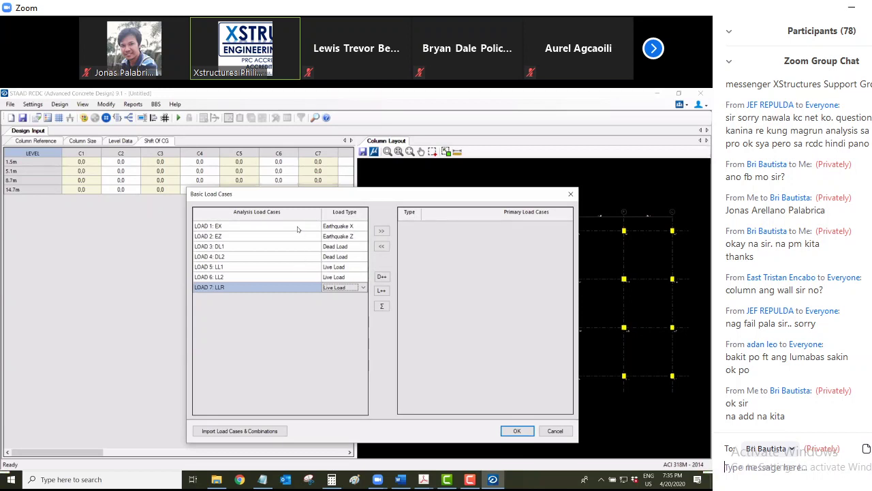
pyautogui.keyDown('shift'); pyautogui.click(307, 230); pyautogui.keyUp('shift')
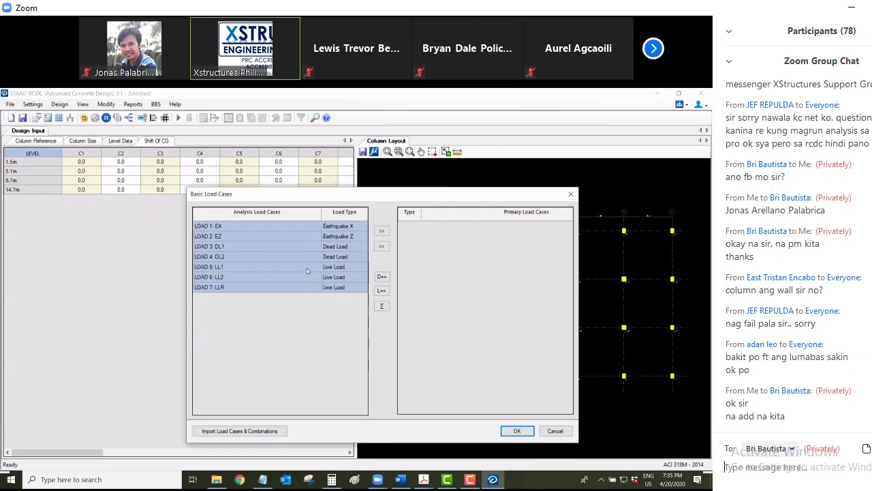
pyautogui.keyDown('shift'); pyautogui.click(304, 235); pyautogui.keyUp('shift')
pyautogui.hotkey('ctrl', 'a')
pyautogui.press('Return')
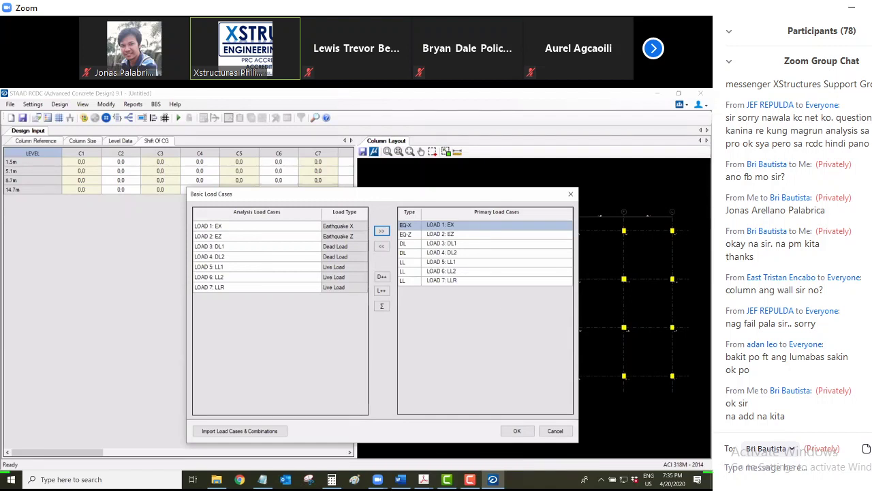
pyautogui.click(725, 467)
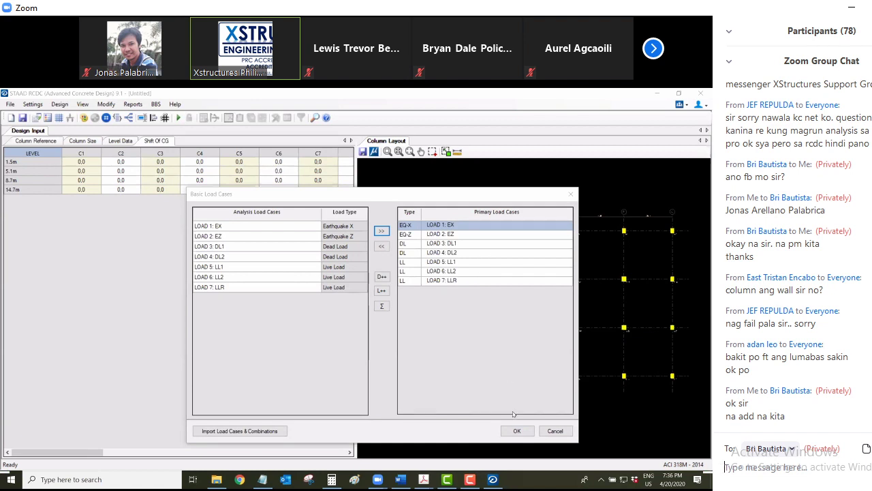
# Expand the Zoom participants list, pick another attendee and type 'Ano FB mo? Add kita sa M'
pyautogui.click(729, 31)
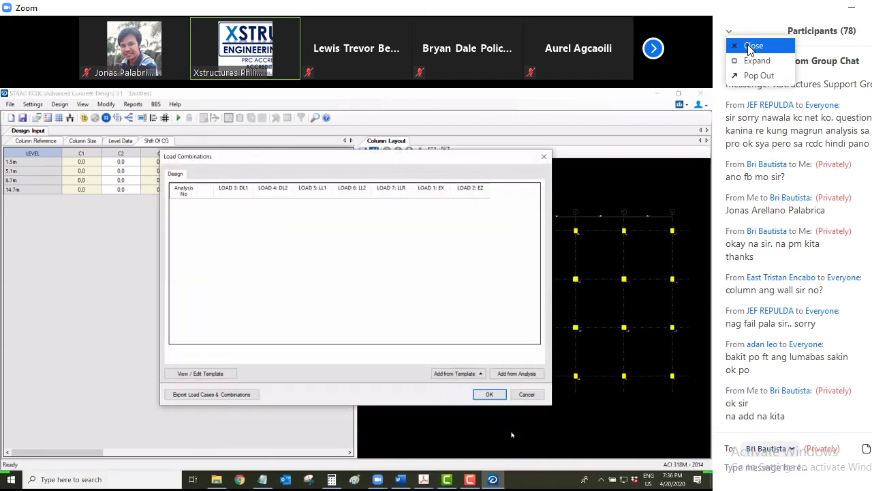
pyautogui.click(754, 61)
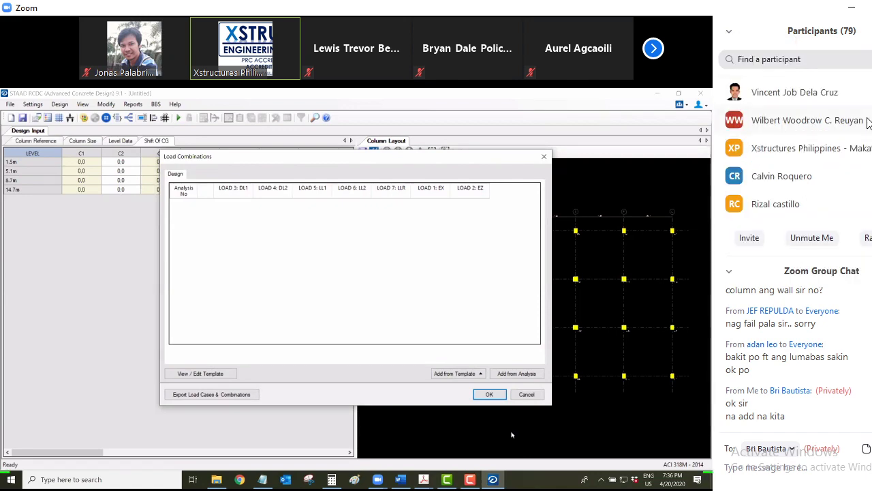
pyautogui.scroll(10, 866, 123)
pyautogui.scroll(10, 868, 123)
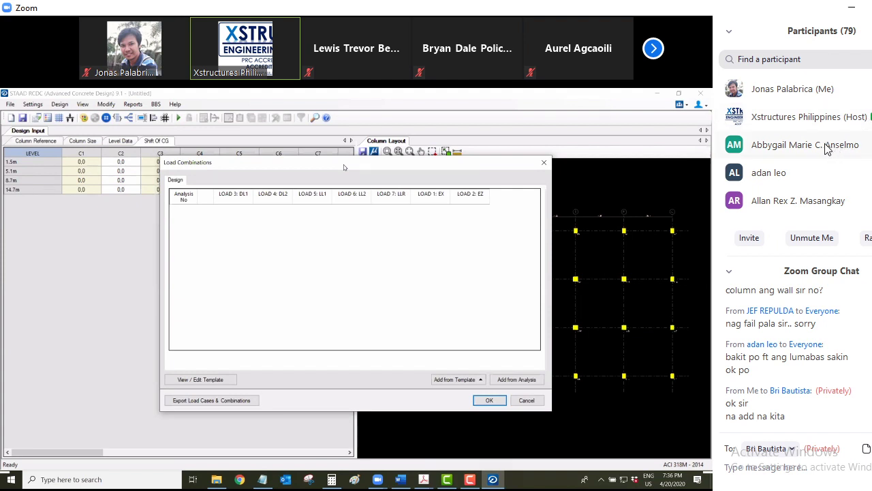
pyautogui.click(792, 450)
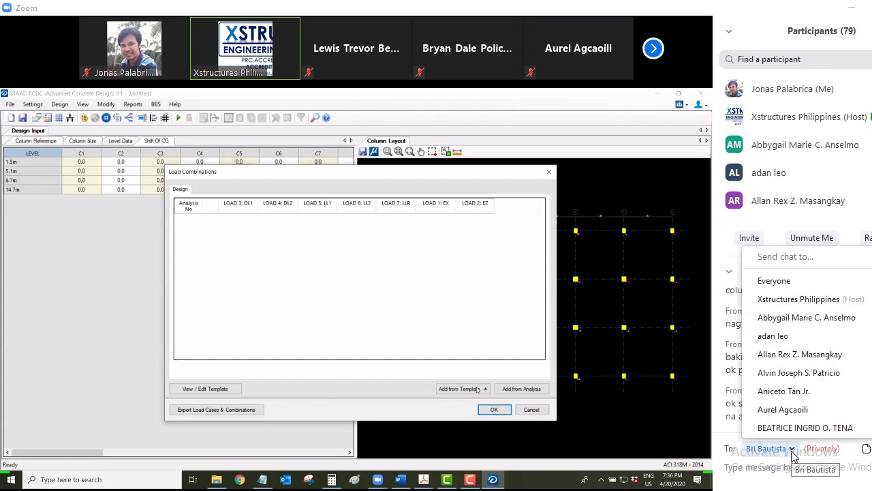
pyautogui.click(804, 317)
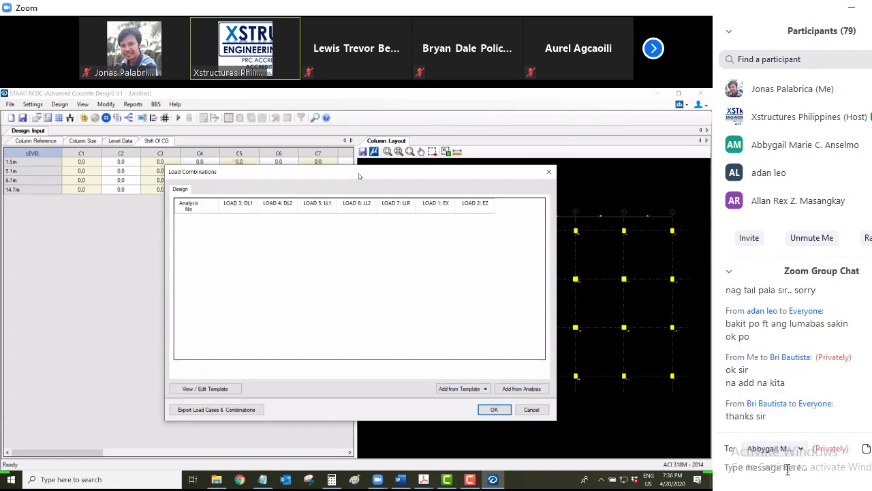
pyautogui.write('Ano')
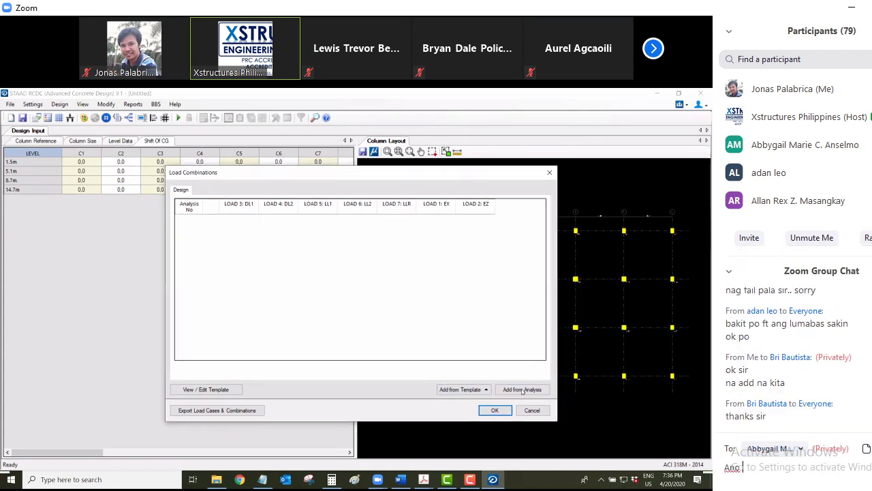
pyautogui.write(' F')
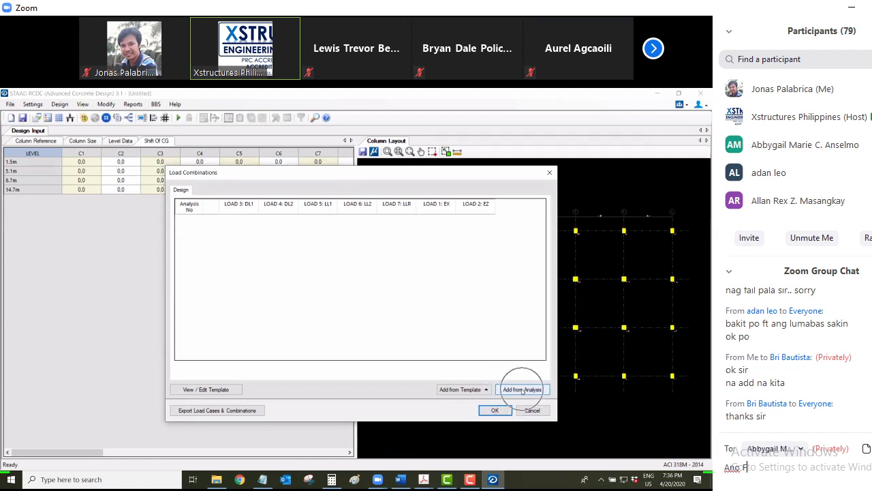
pyautogui.write('B mo? Add kit')
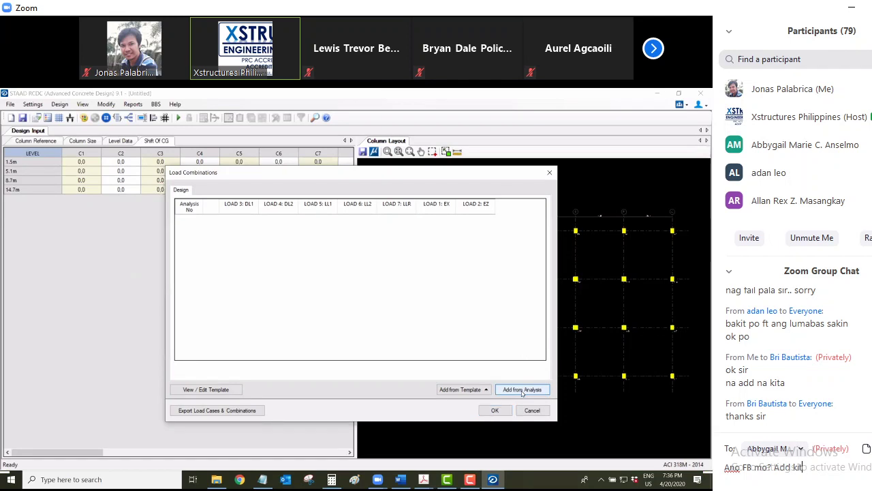
pyautogui.write('a sa')
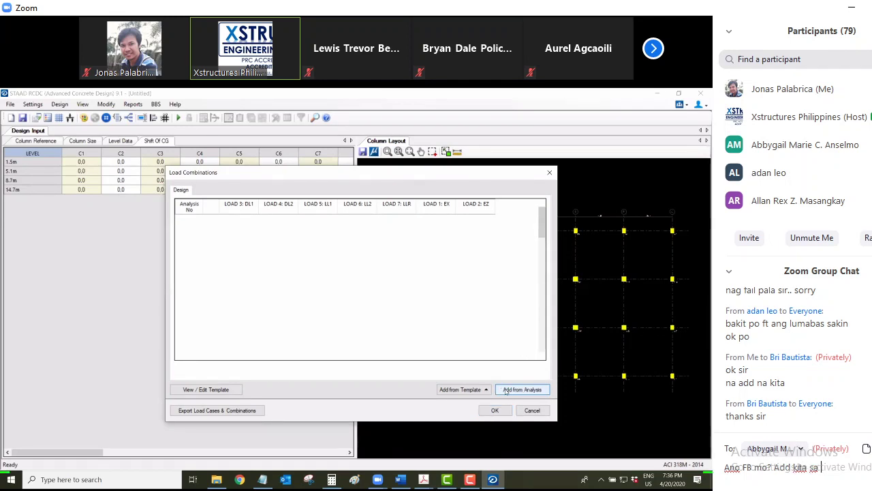
pyautogui.write(' M')
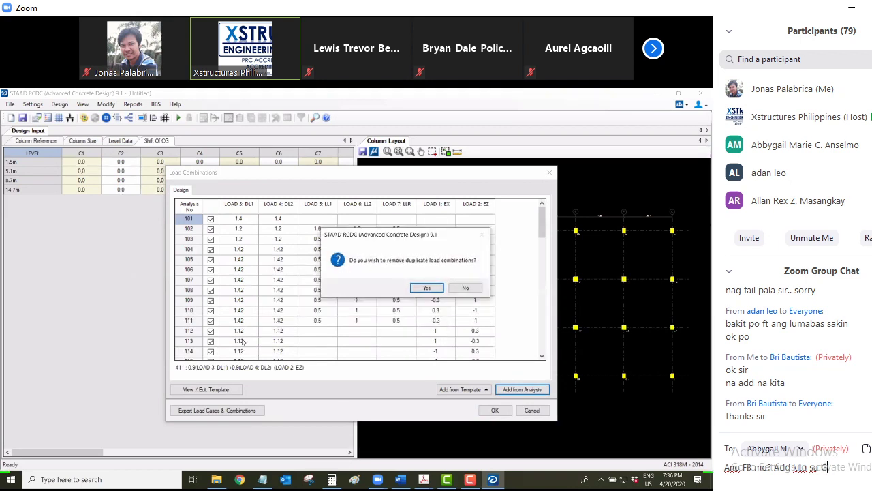
# Finish the chat message as 'Ano FB mo? Add kita sa GC' and send it
pyautogui.press('BackSpace')
pyautogui.write('GC')
pyautogui.press('Return')
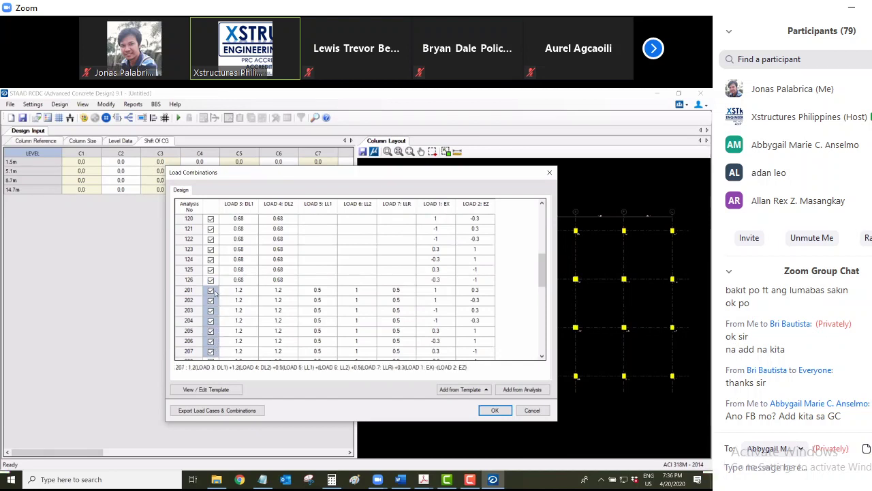
# Untick load combinations 201 to 206 and 404 to 407 in the Load Combinations table
pyautogui.moveTo(215, 290); pyautogui.dragTo(215, 343)
pyautogui.rightClick(215, 343)
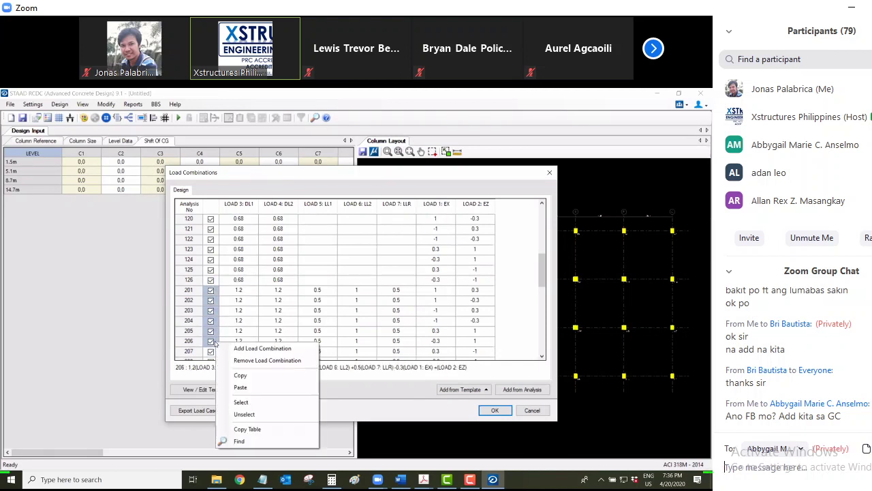
pyautogui.click(244, 413)
pyautogui.scroll(-4, 222, 323)
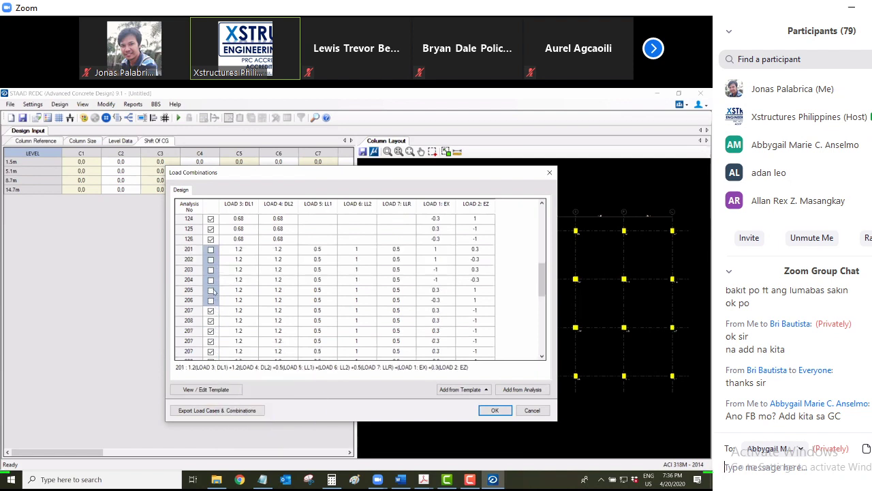
pyautogui.moveTo(215, 229); pyautogui.dragTo(215, 240)
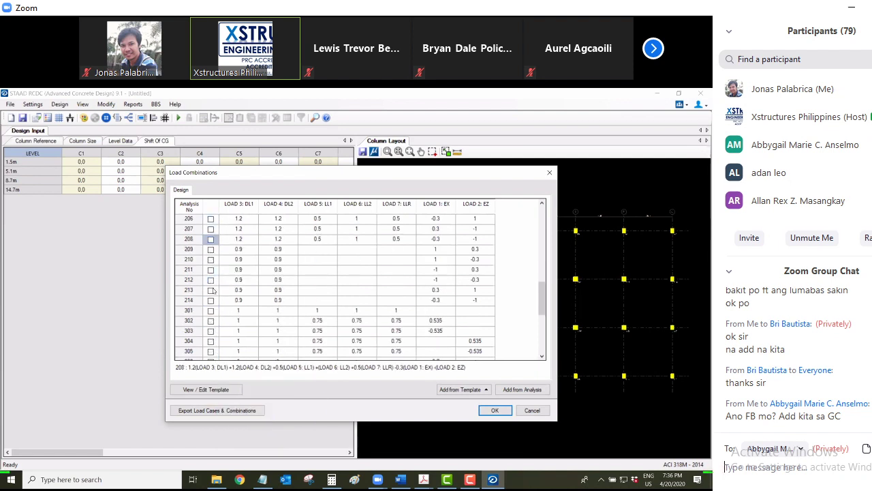
pyautogui.scroll(-4, 215, 289)
pyautogui.scroll(-1, 214, 289)
pyautogui.moveTo(211, 280); pyautogui.dragTo(212, 311)
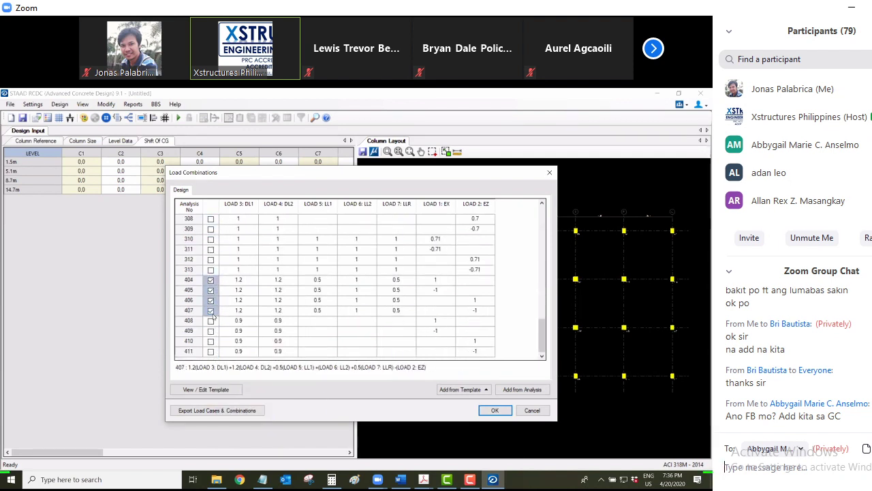
pyautogui.rightClick(213, 314)
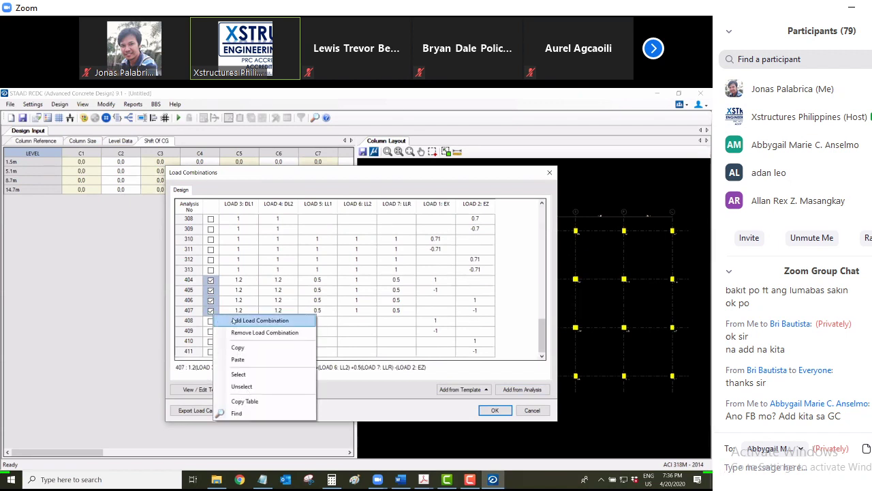
pyautogui.press('Down')
pyautogui.press('Down')
pyautogui.press('Down')
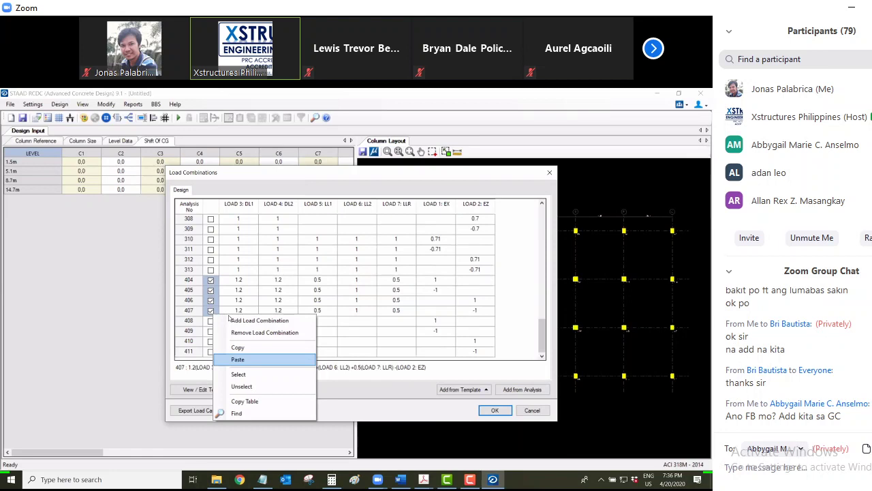
pyautogui.press('Down')
pyautogui.press('Down')
pyautogui.press('Down')
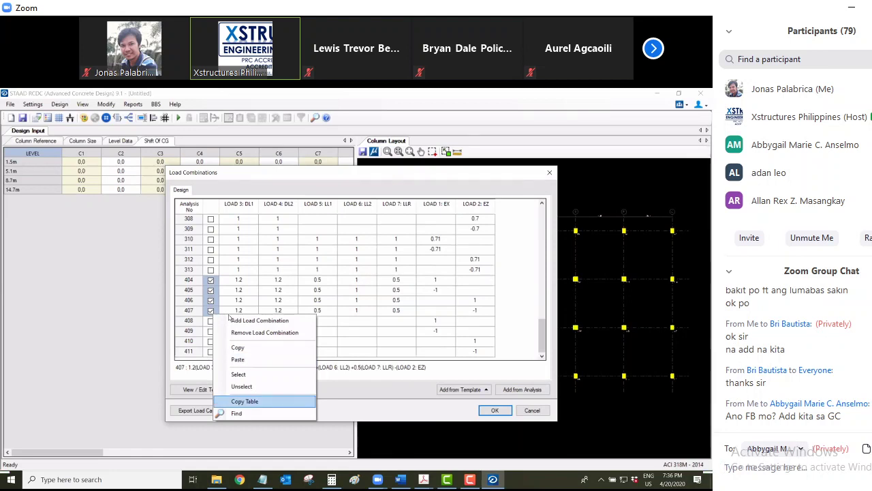
pyautogui.press('Up')
pyautogui.press('Return')
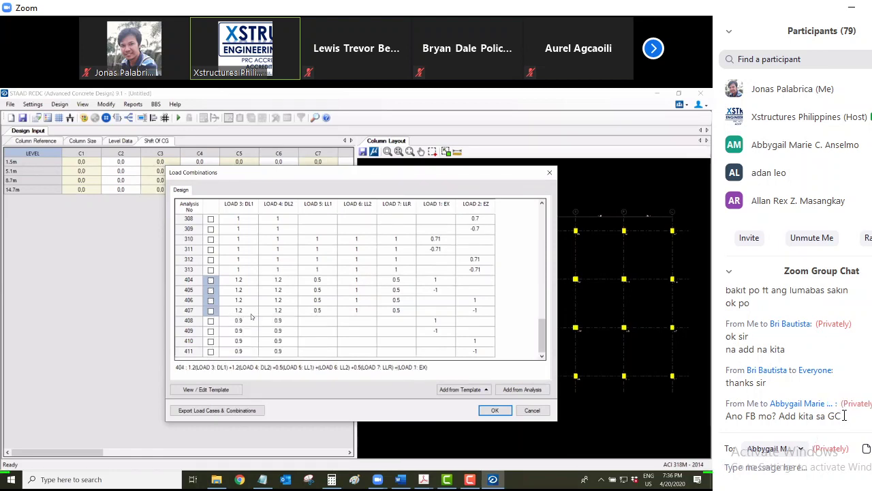
# Paste the same invite message and send it privately to another attendee
pyautogui.moveTo(843, 416); pyautogui.dragTo(723, 418)
pyautogui.hotkey('ctrl', 'c')
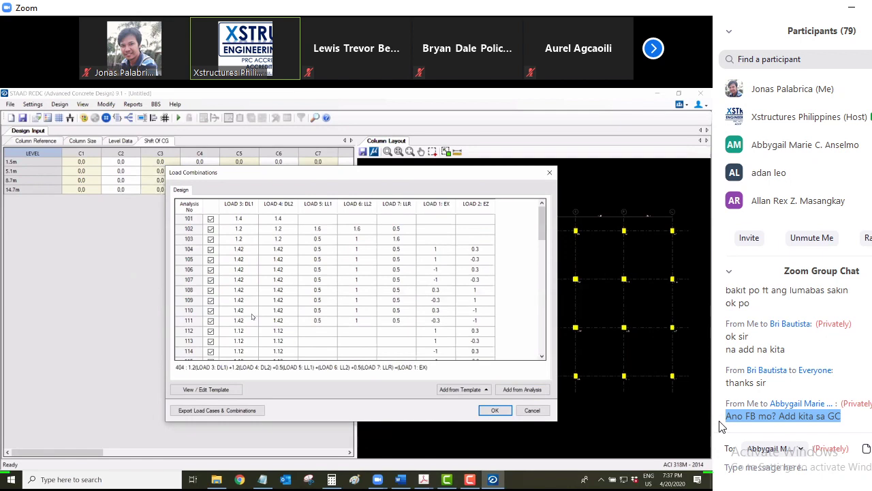
pyautogui.click(770, 469)
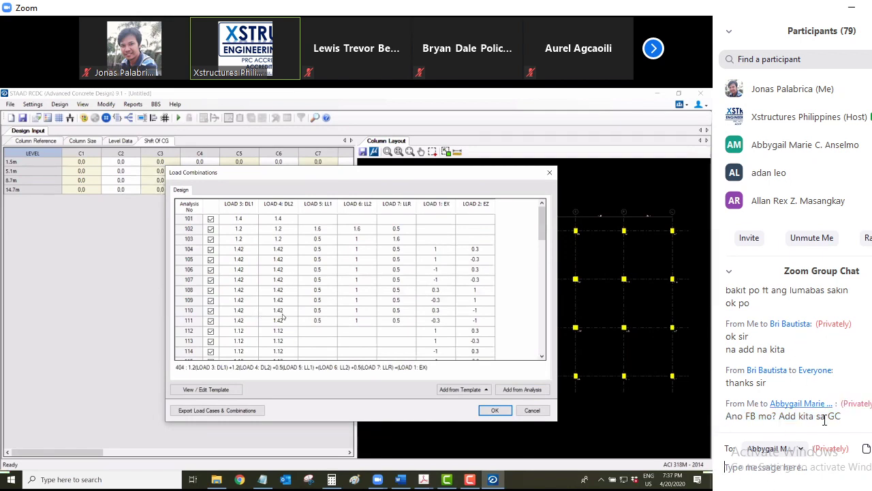
pyautogui.click(797, 449)
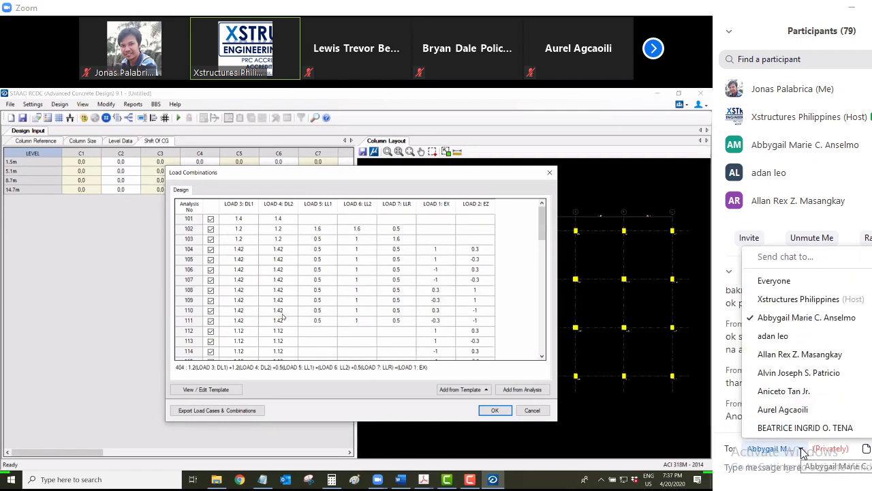
pyautogui.click(789, 340)
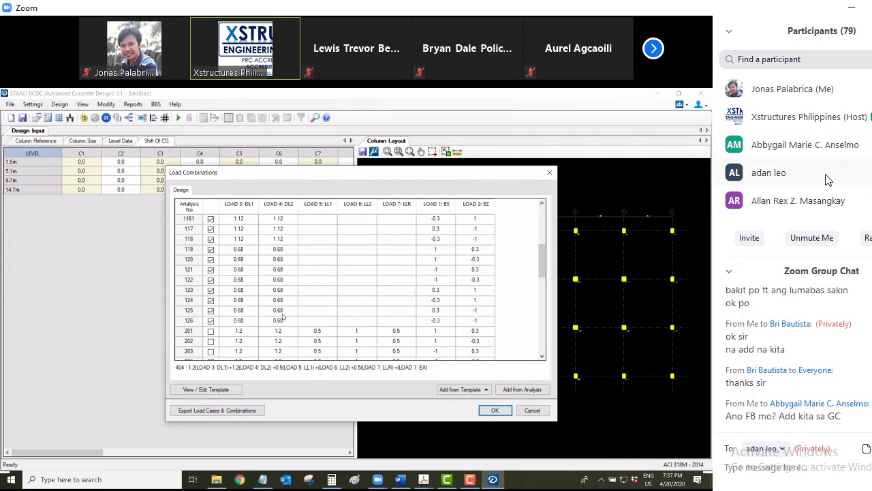
pyautogui.rightClick(770, 466)
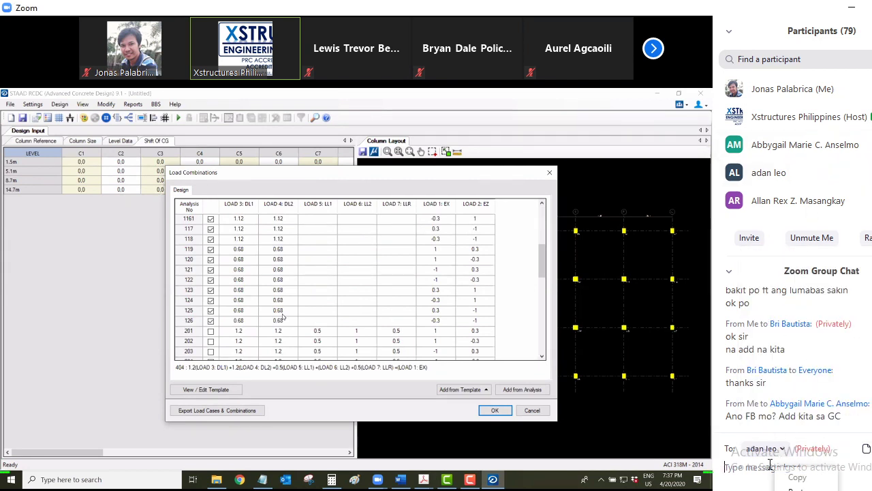
pyautogui.click(793, 488)
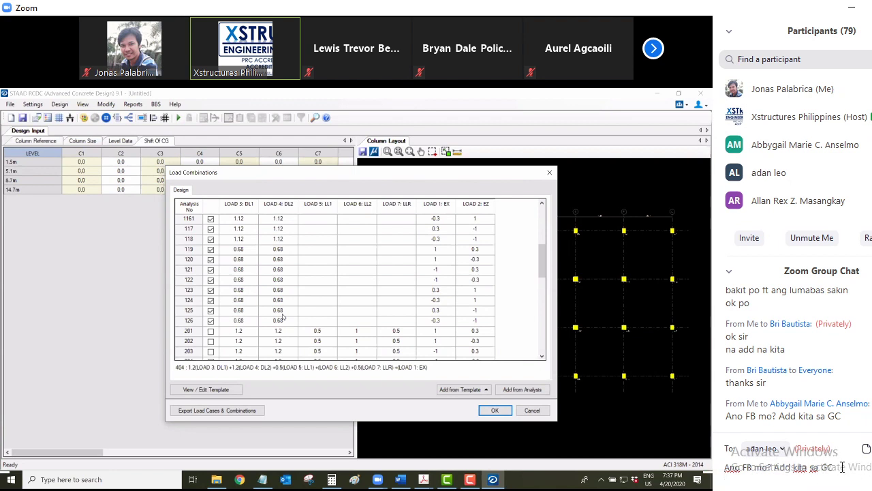
pyautogui.press('Return')
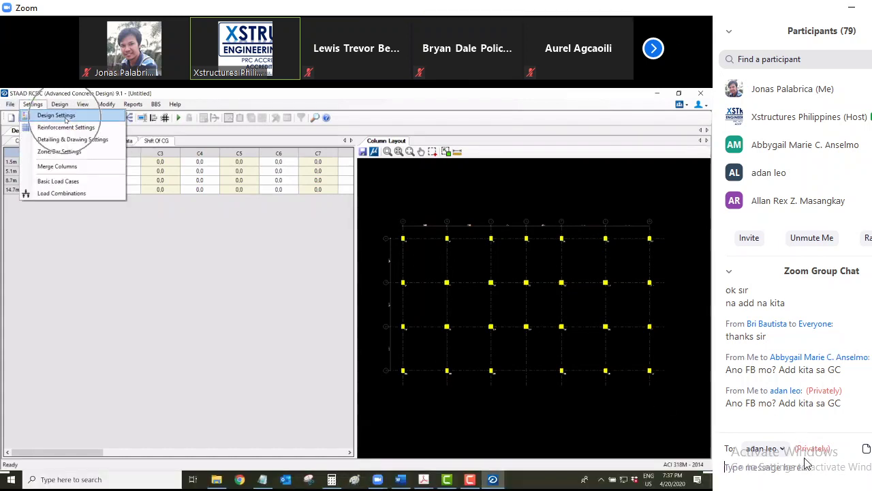
# Privately send the copied invite message to the next participant in the recipient list
pyautogui.click(783, 449)
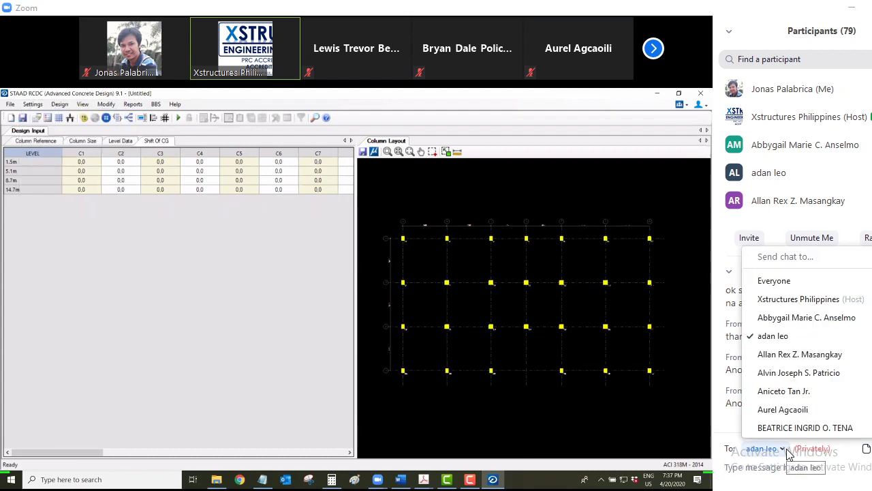
pyautogui.click(800, 354)
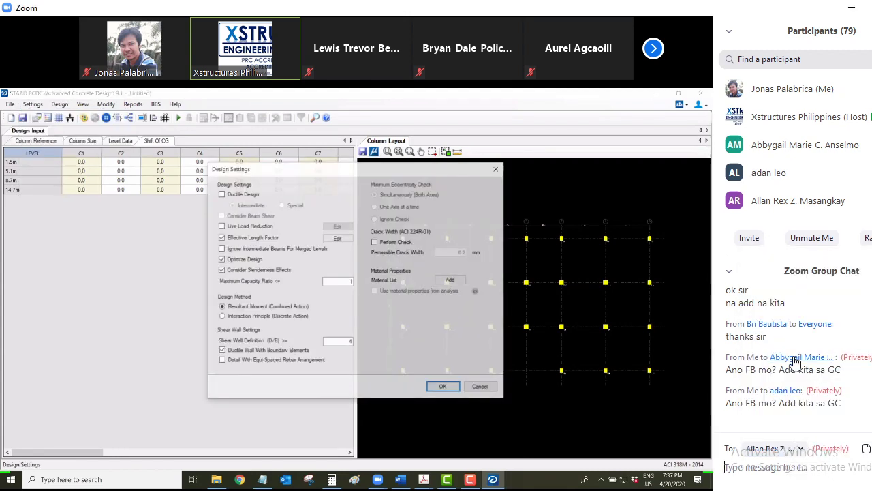
pyautogui.scroll(-2, 804, 163)
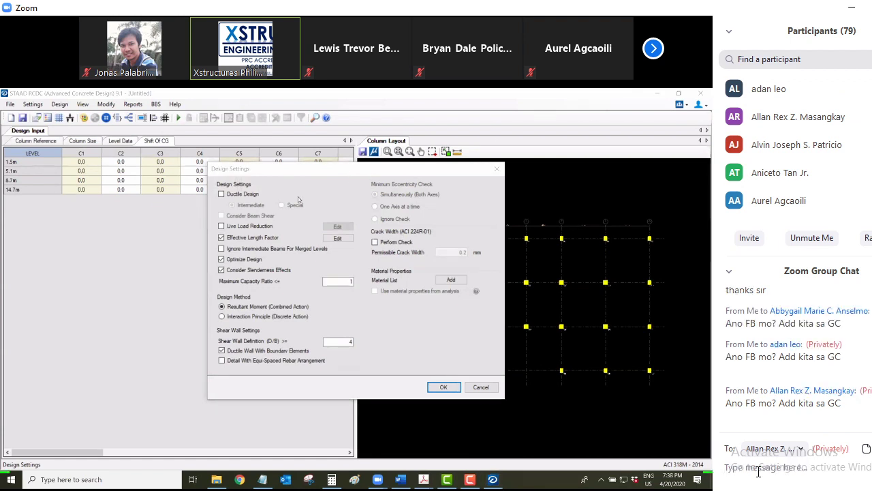
pyautogui.click(801, 450)
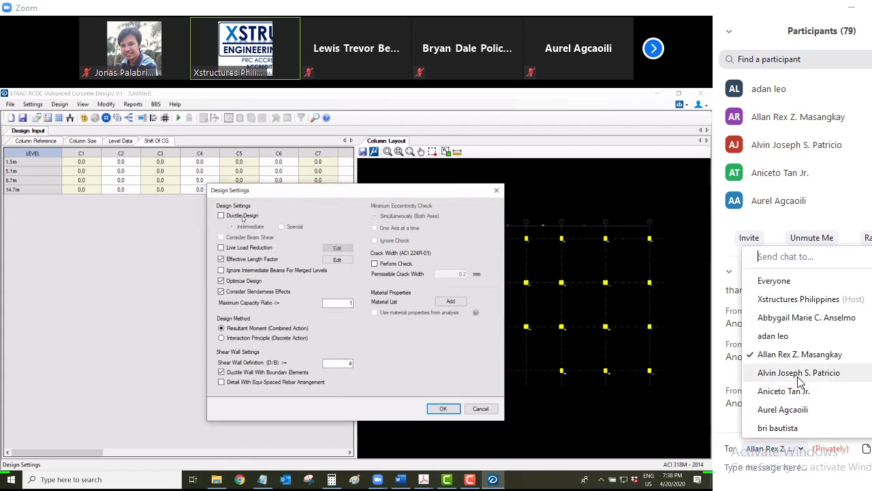
pyautogui.click(800, 374)
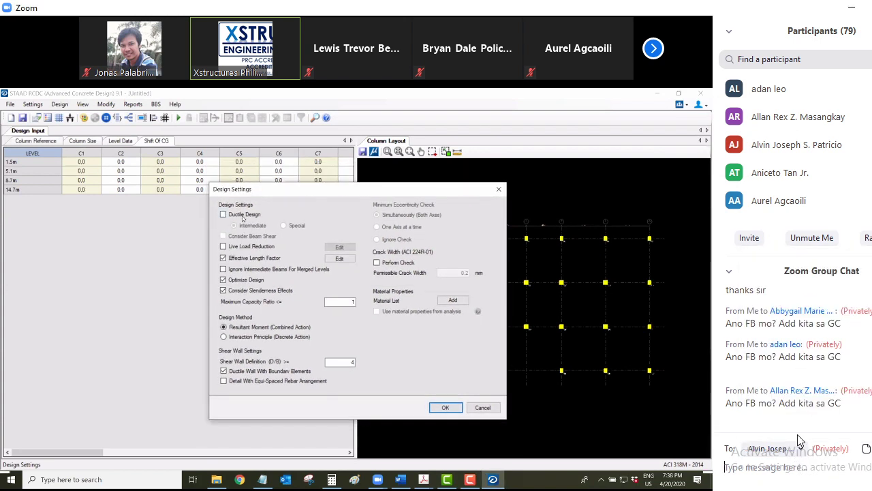
pyautogui.click(774, 467)
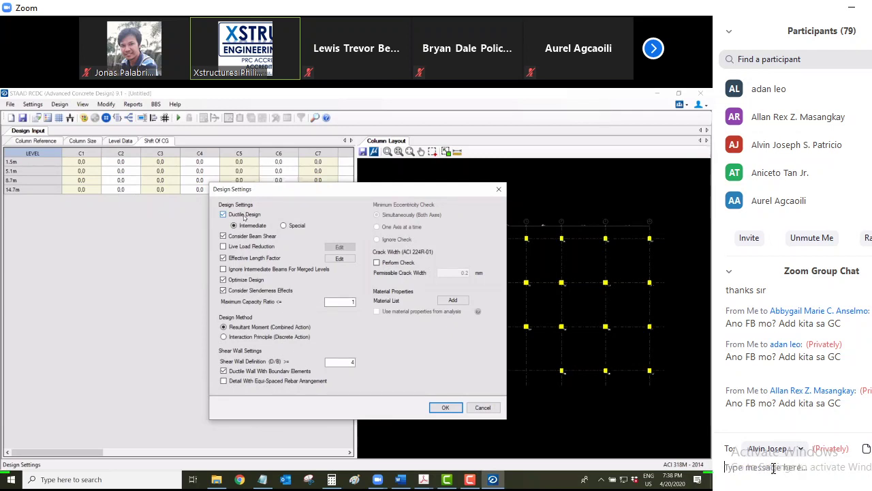
pyautogui.hotkey('ctrl', 'v')
pyautogui.press('Return')
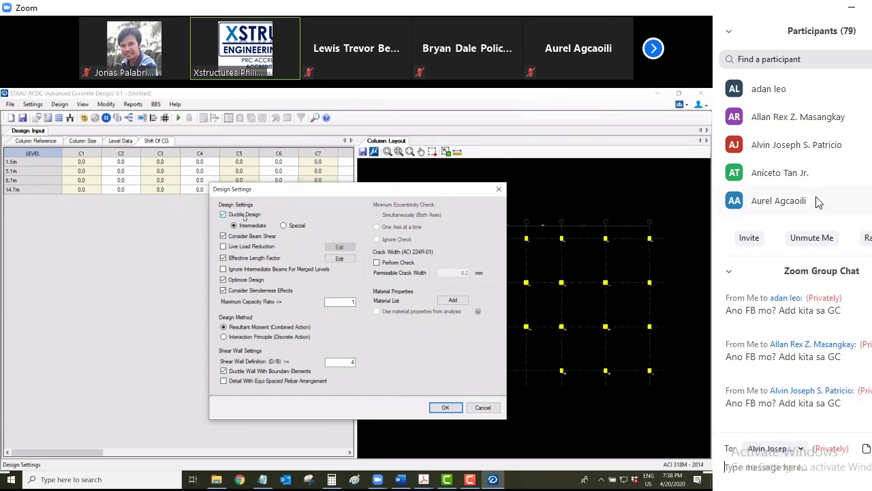
# Send the same pasted invite privately to two more participants
pyautogui.click(804, 450)
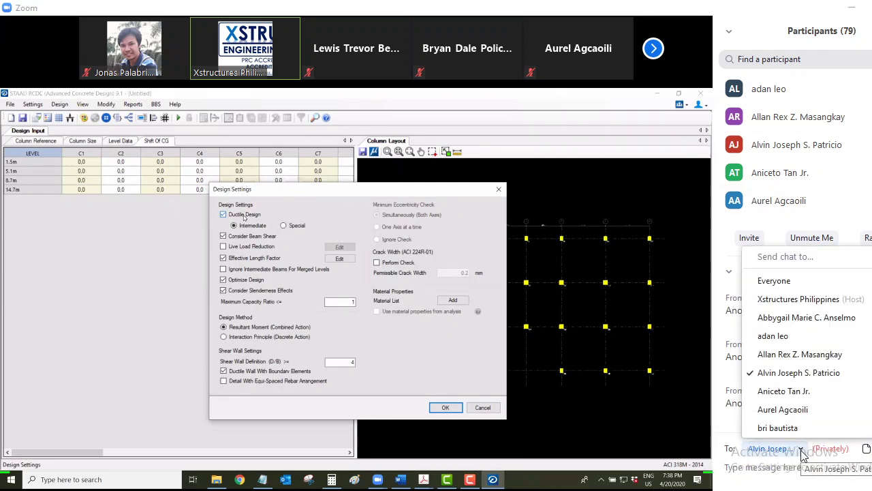
pyautogui.click(799, 398)
pyautogui.click(772, 463)
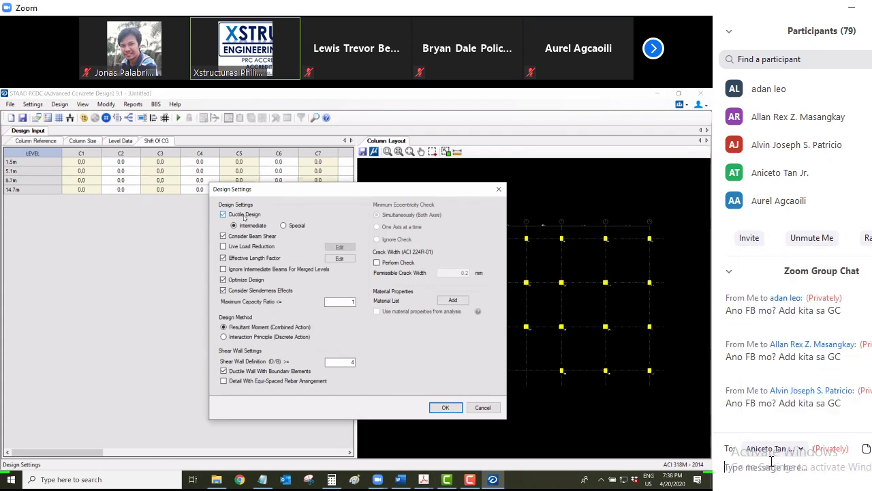
pyautogui.hotkey('ctrl', 'v')
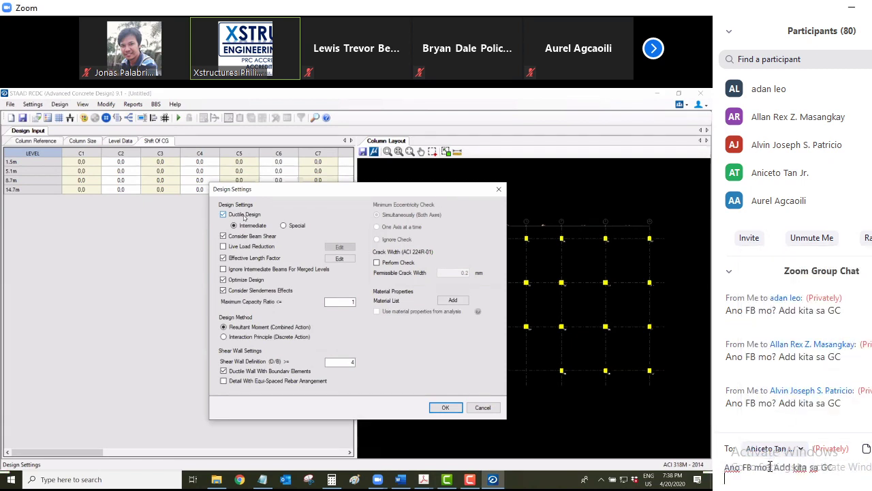
pyautogui.press('Return')
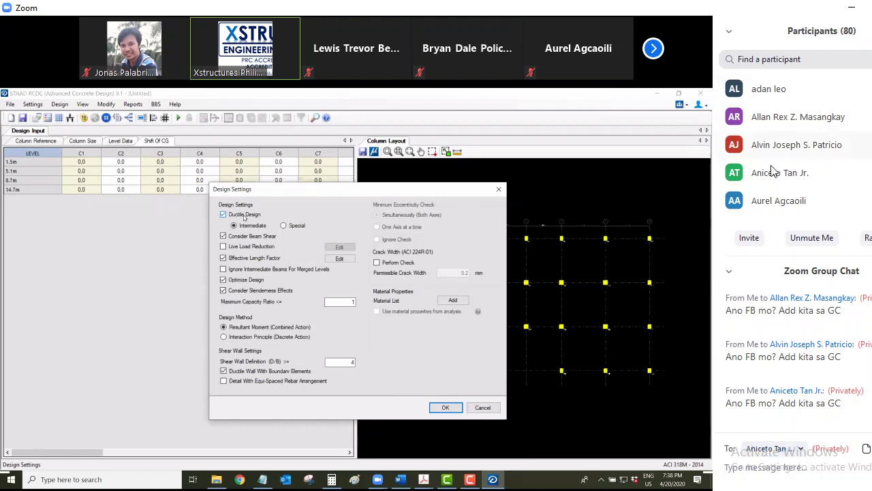
pyautogui.scroll(-3, 774, 174)
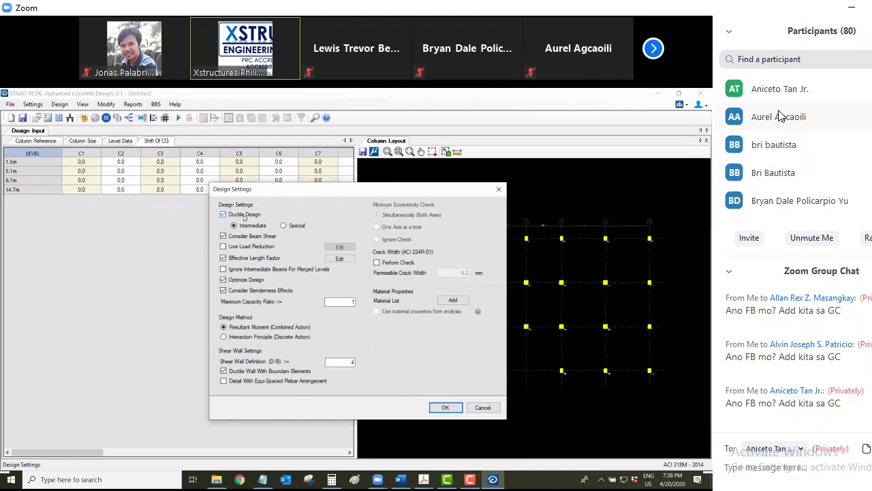
pyautogui.click(801, 451)
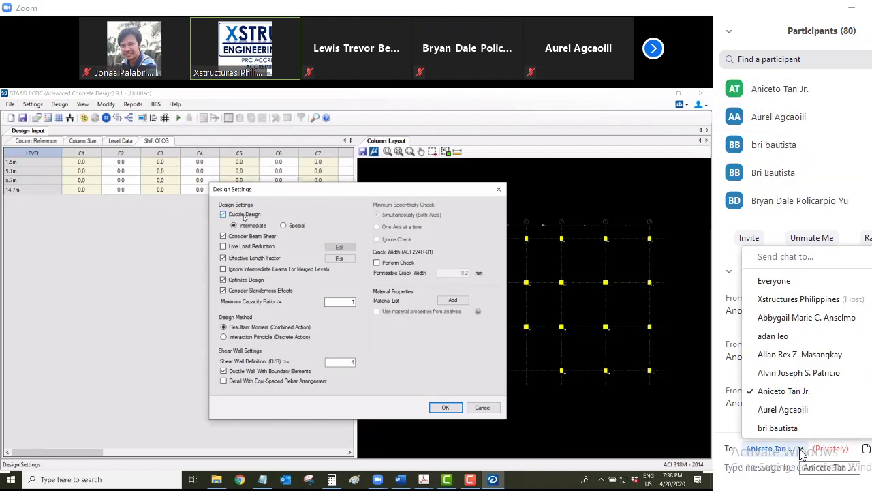
pyautogui.click(799, 419)
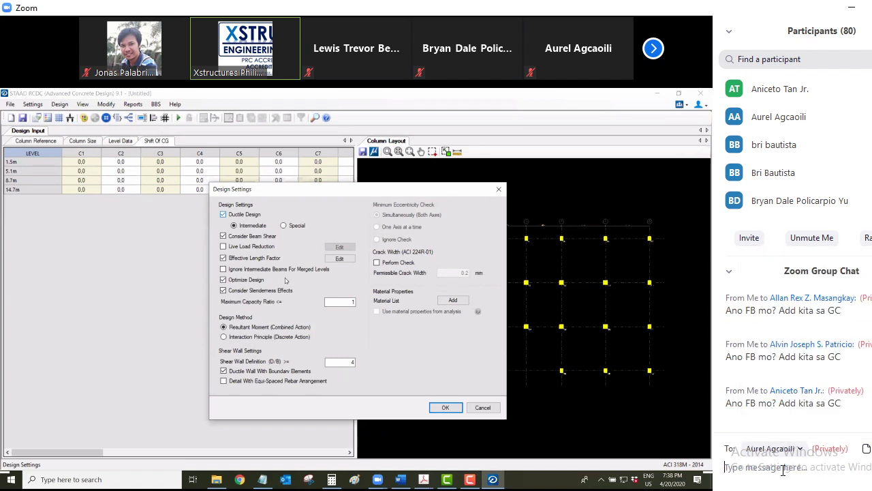
pyautogui.hotkey('ctrl', 'v')
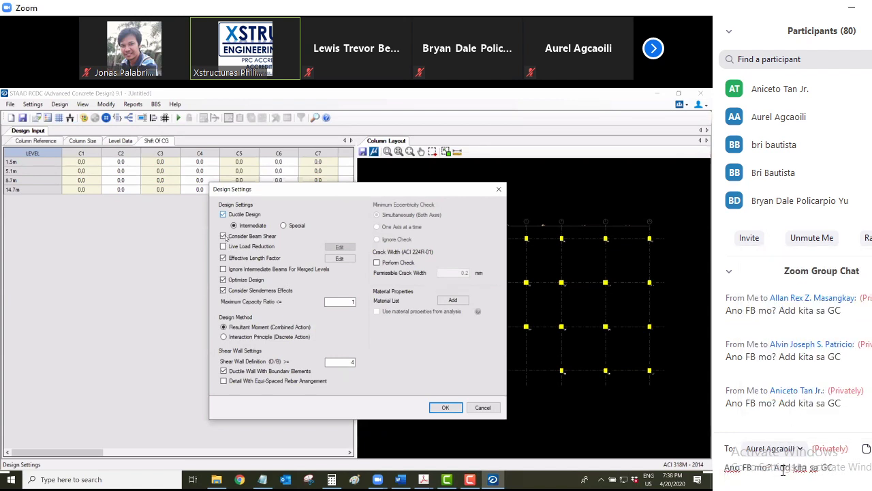
pyautogui.press('Return')
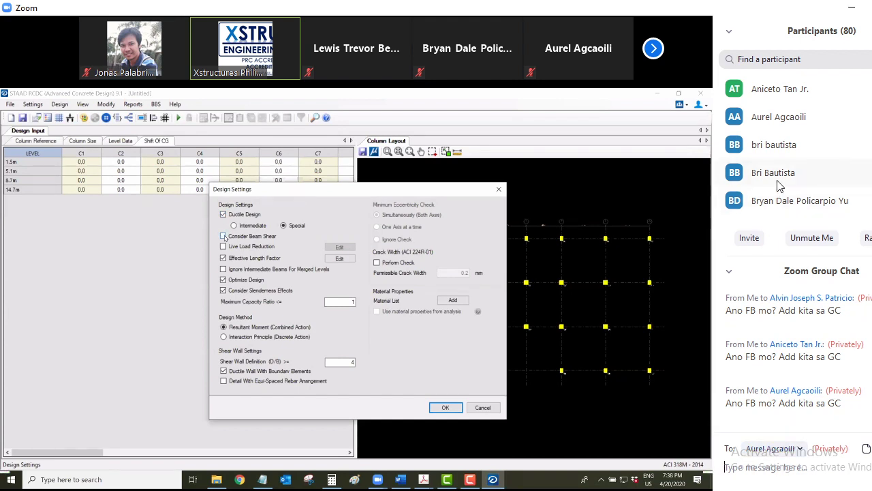
# Switch the recipient to one further participant and send them the invite
pyautogui.scroll(-1, 780, 186)
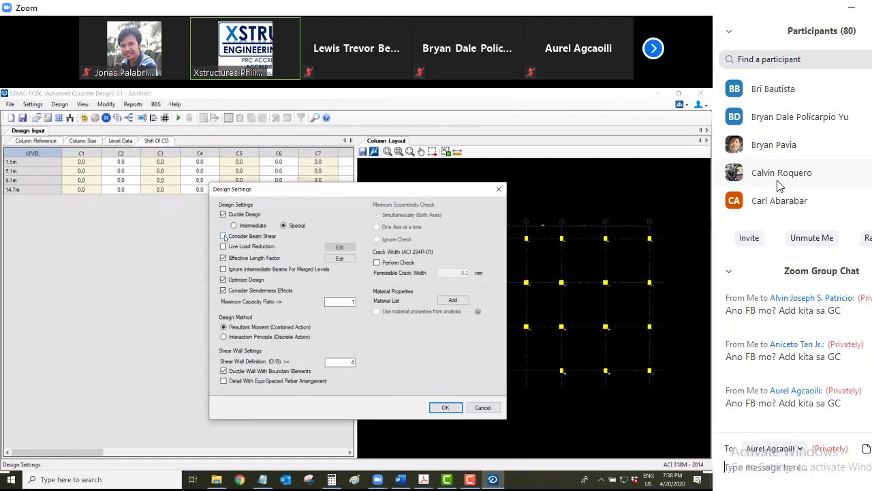
pyautogui.click(803, 450)
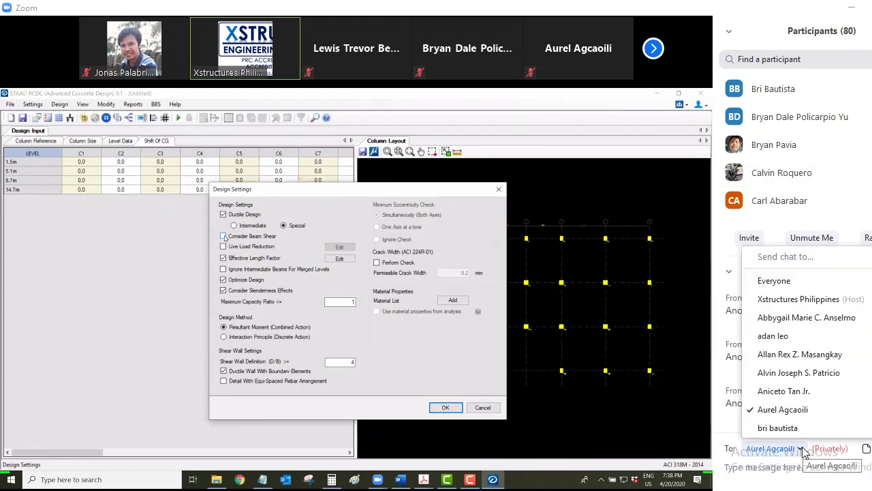
pyautogui.scroll(-1, 797, 428)
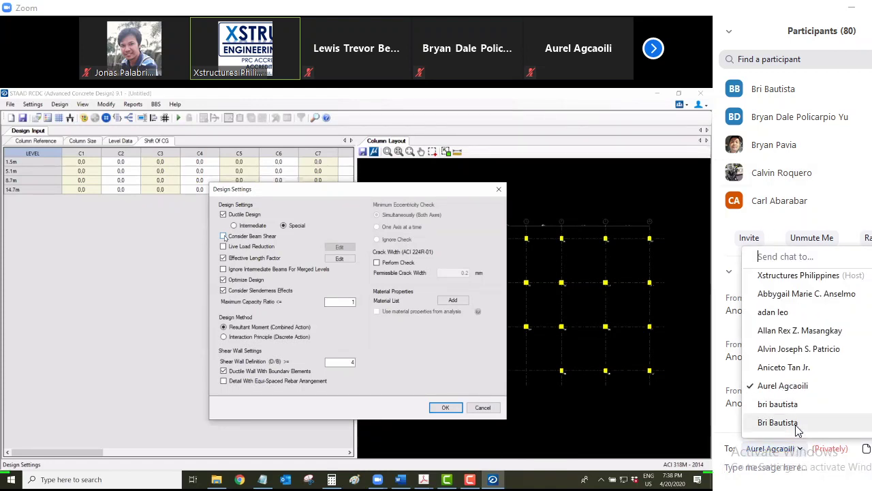
pyautogui.scroll(-1, 797, 428)
pyautogui.press('Escape')
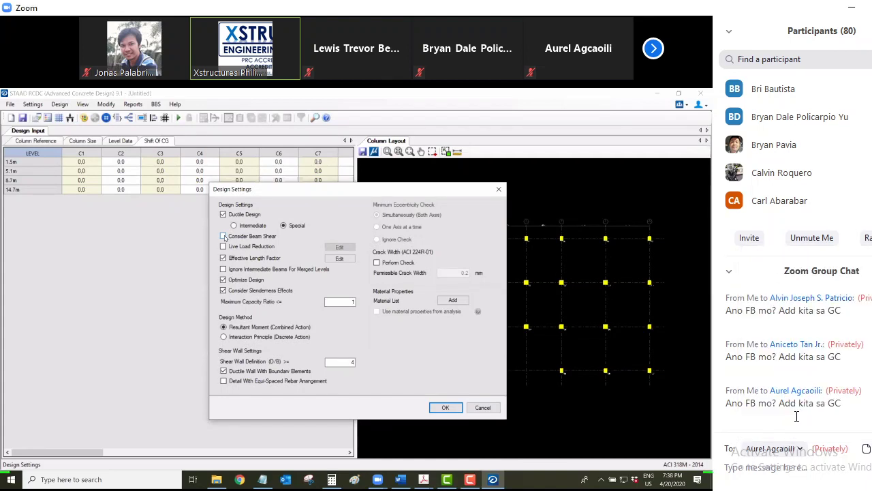
pyautogui.click(773, 465)
pyautogui.write('Ano FB mo? Add kita sa GC')
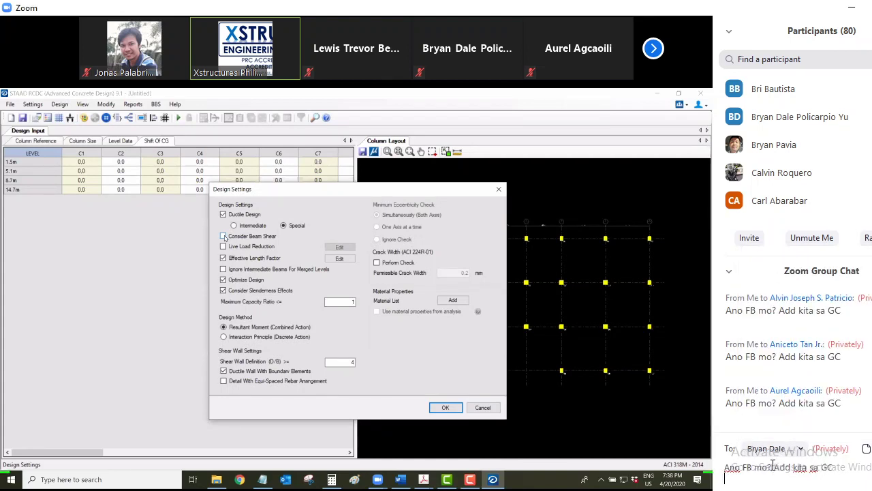
pyautogui.press('Return')
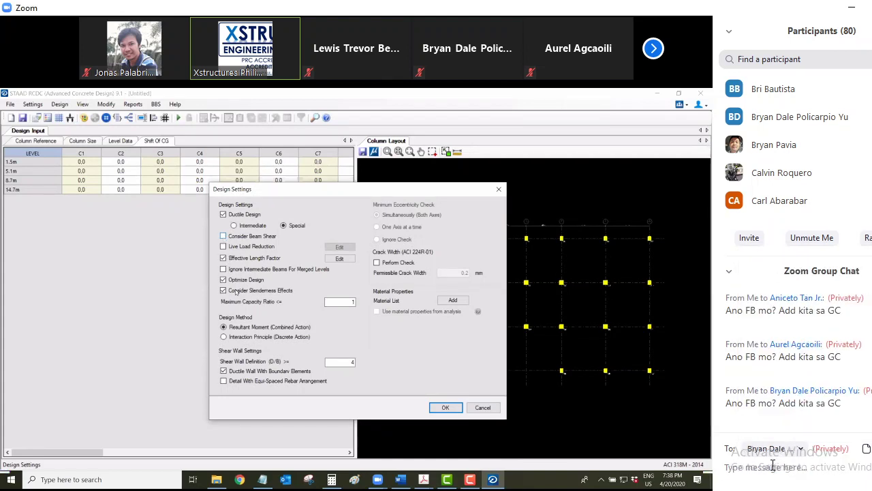
# Pick another participant from the To: list and send them the pasted invite
pyautogui.scroll(1, 814, 324)
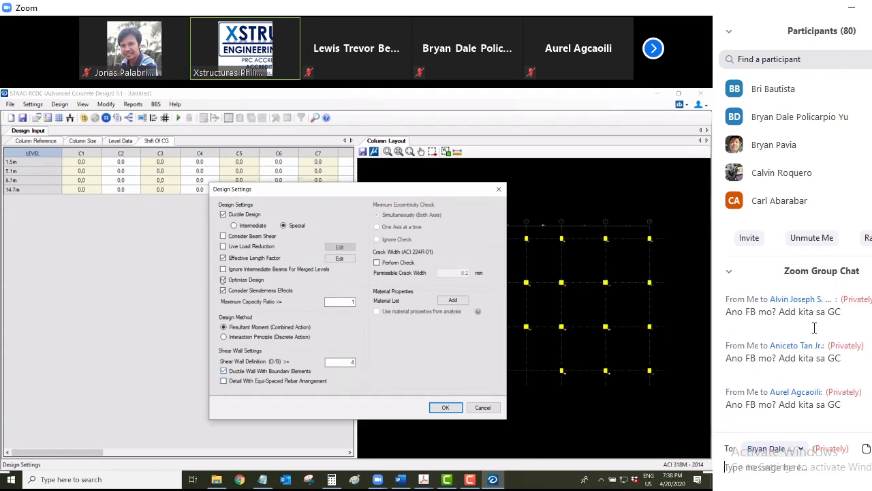
pyautogui.scroll(4, 814, 327)
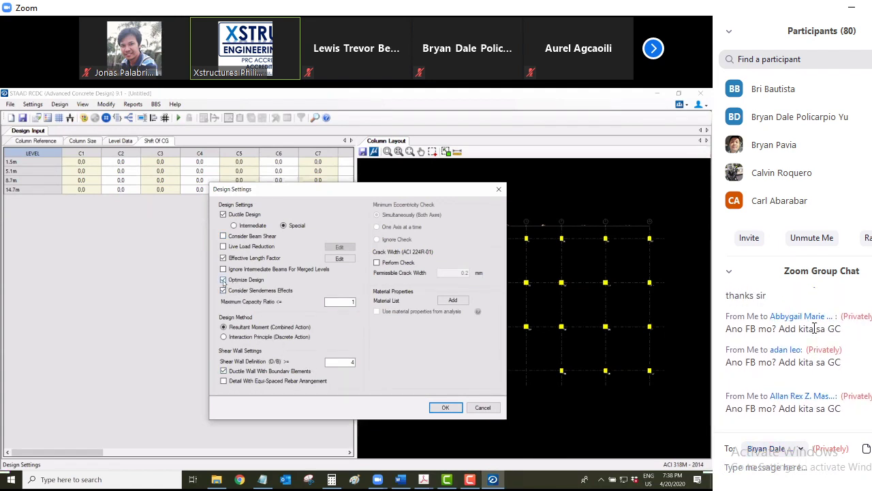
pyautogui.scroll(1, 815, 328)
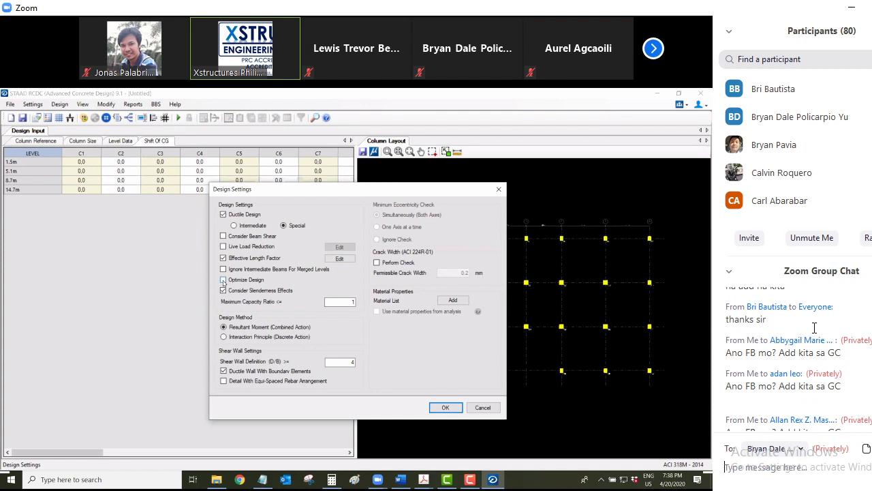
pyautogui.scroll(-5, 815, 328)
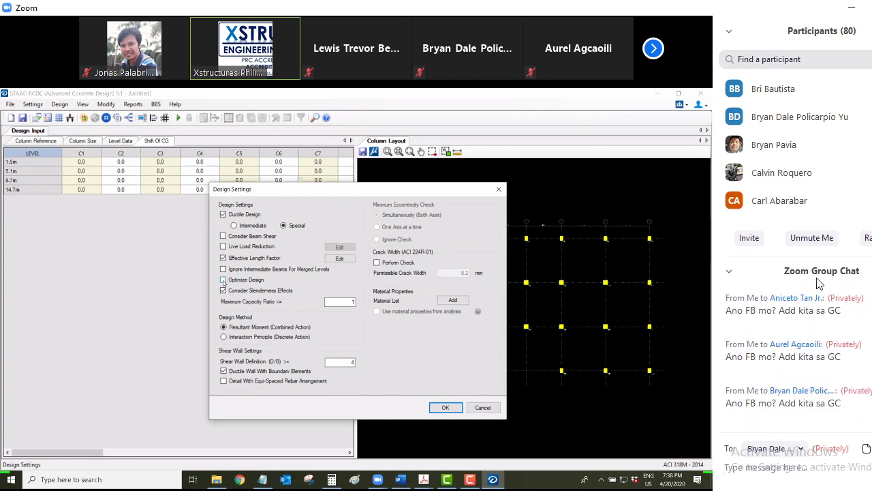
pyautogui.click(802, 450)
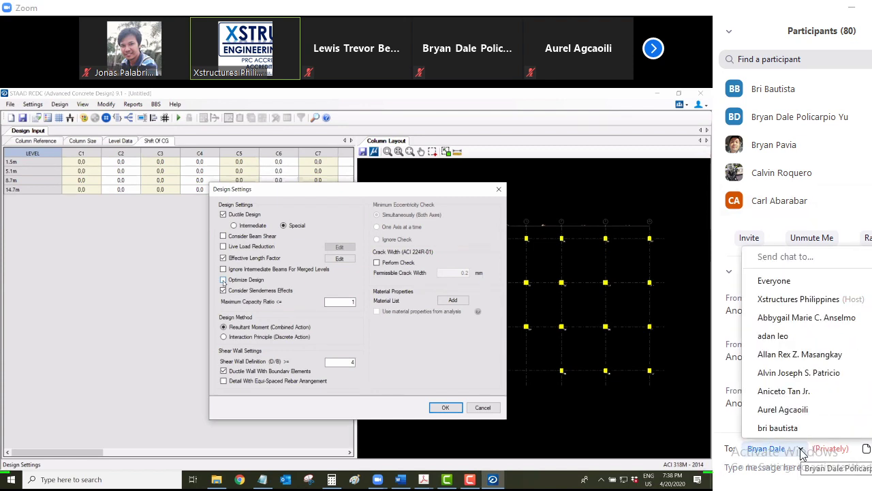
pyautogui.scroll(-4, 810, 436)
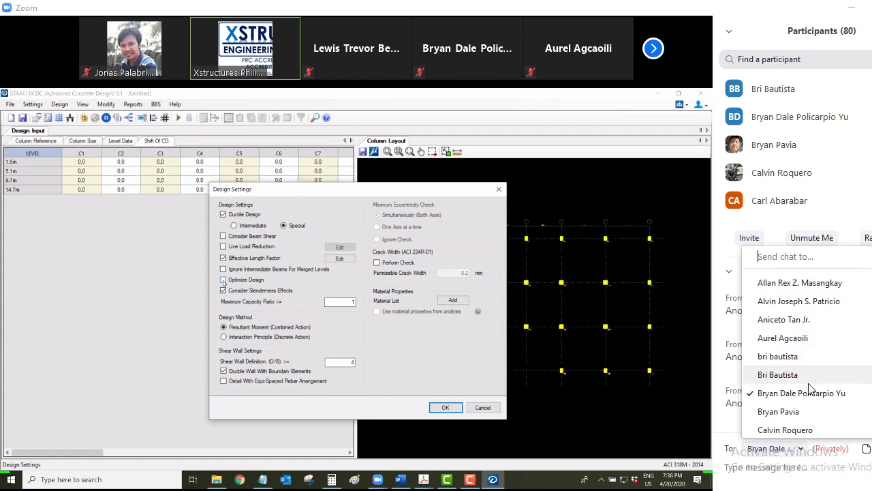
pyautogui.scroll(-1, 811, 386)
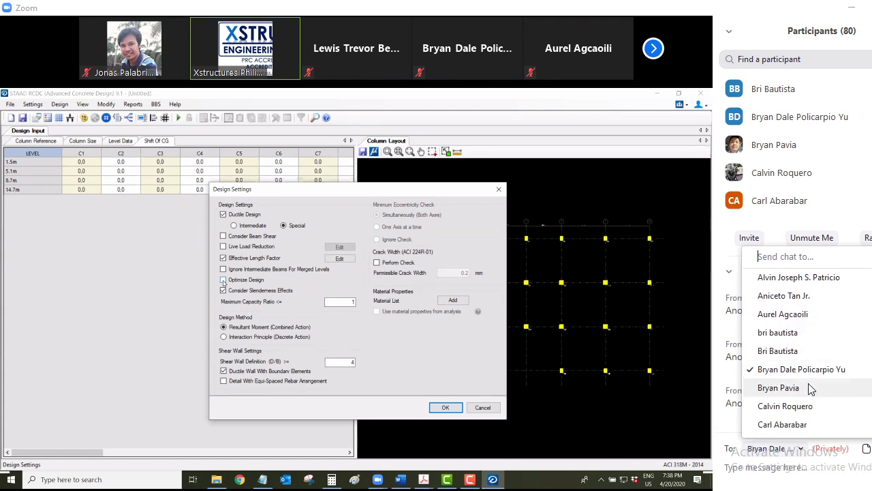
pyautogui.click(800, 406)
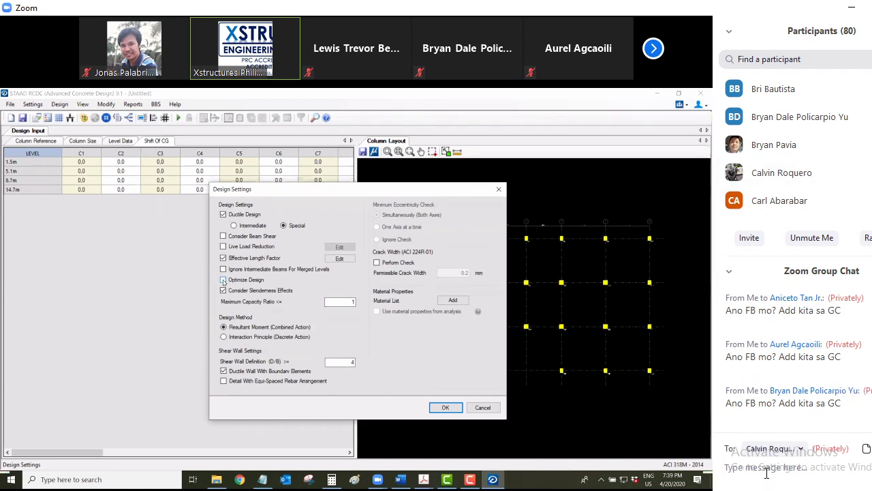
pyautogui.write('Ano FB mo? Add kita sa GC')
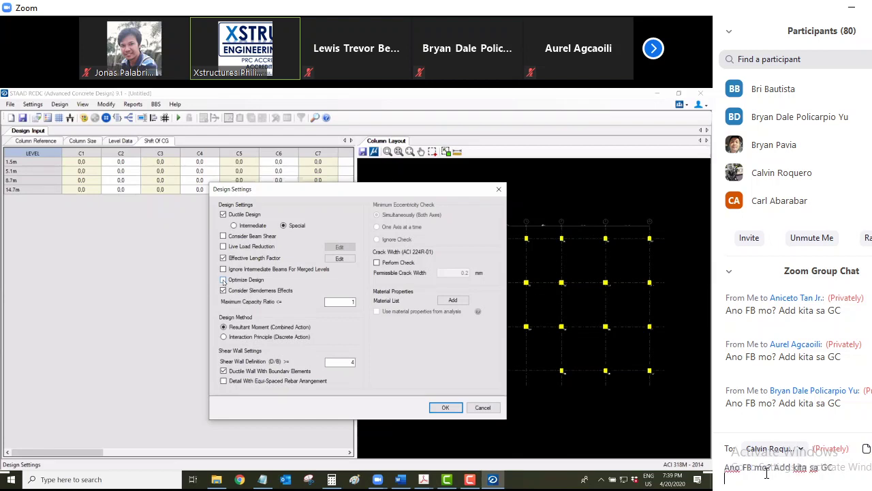
pyautogui.press('Return')
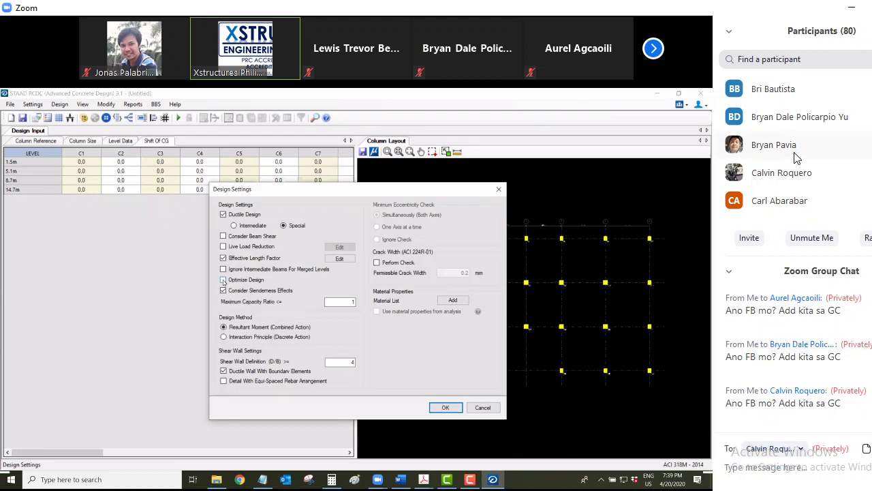
# Send the same invite message privately to one more participant
pyautogui.scroll(-3, 785, 157)
pyautogui.scroll(1, 785, 157)
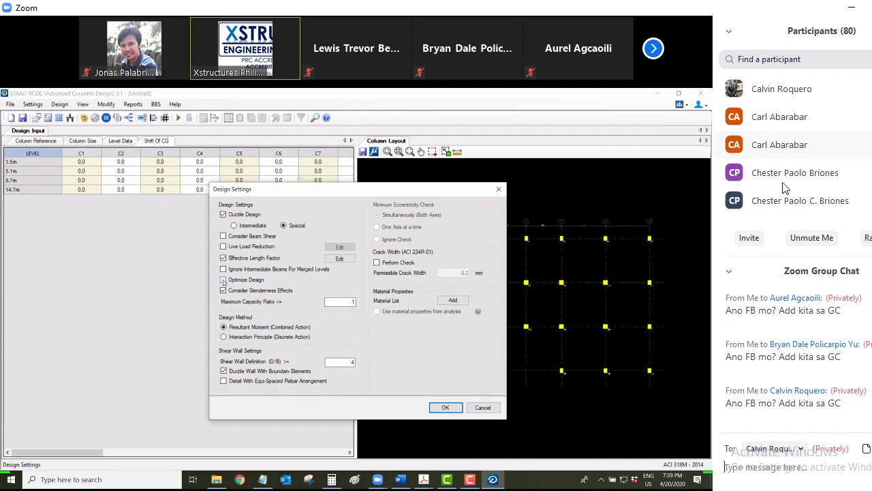
pyautogui.click(800, 450)
pyautogui.scroll(-5, 791, 407)
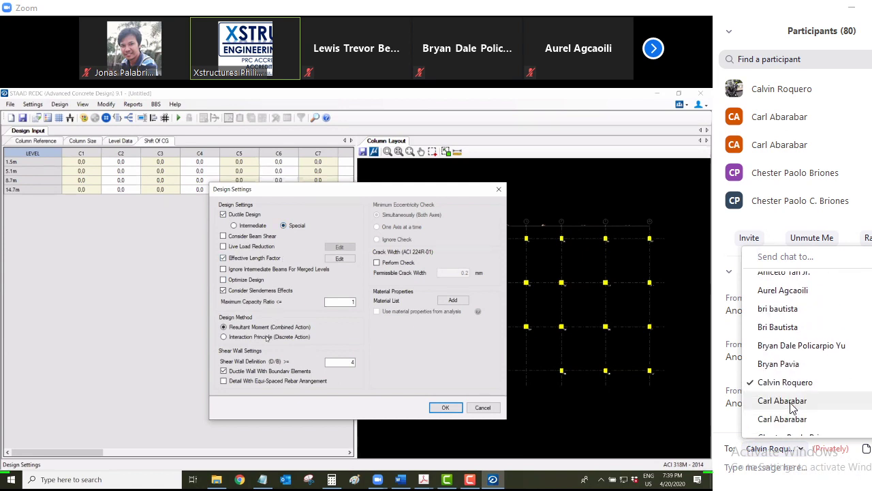
pyautogui.click(783, 402)
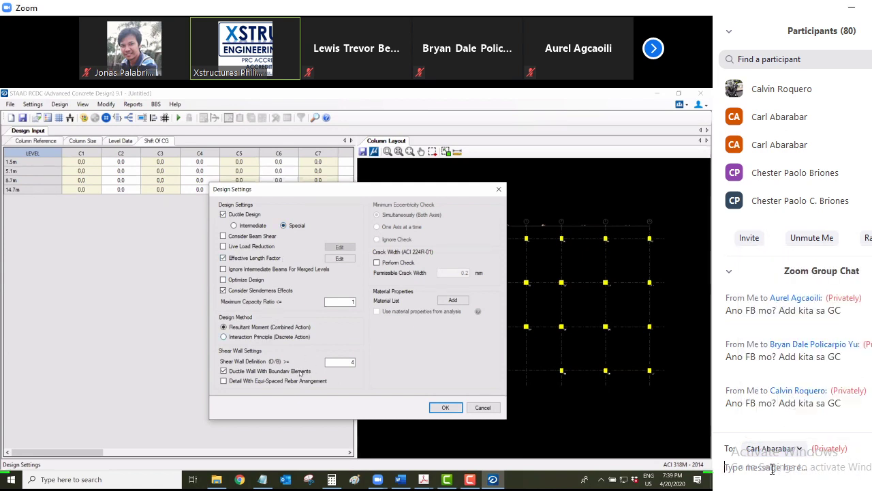
pyautogui.write('Ano FB mo? Add kita sa GC')
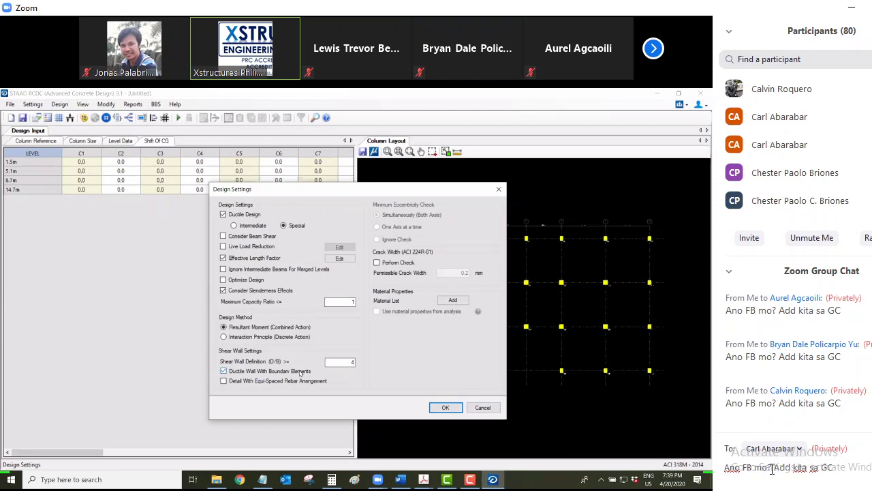
pyautogui.press('Return')
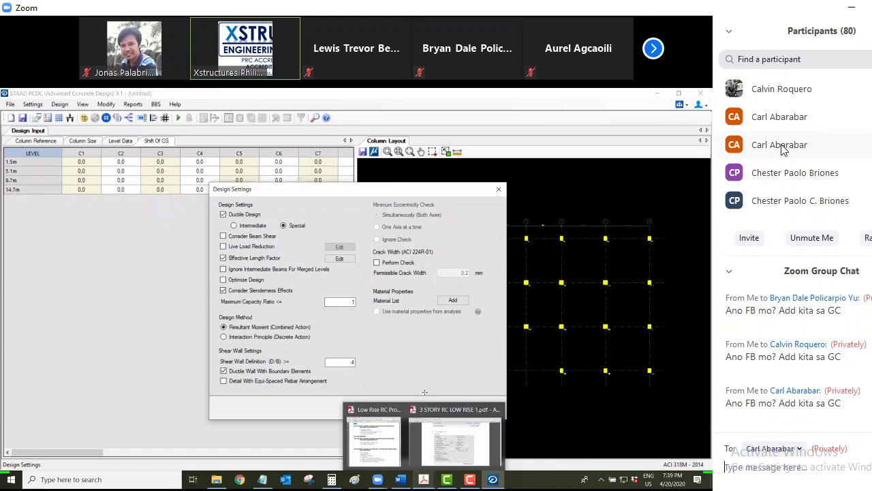
# Exit Zoom's full-screen view of the shared screen
pyautogui.click(802, 450)
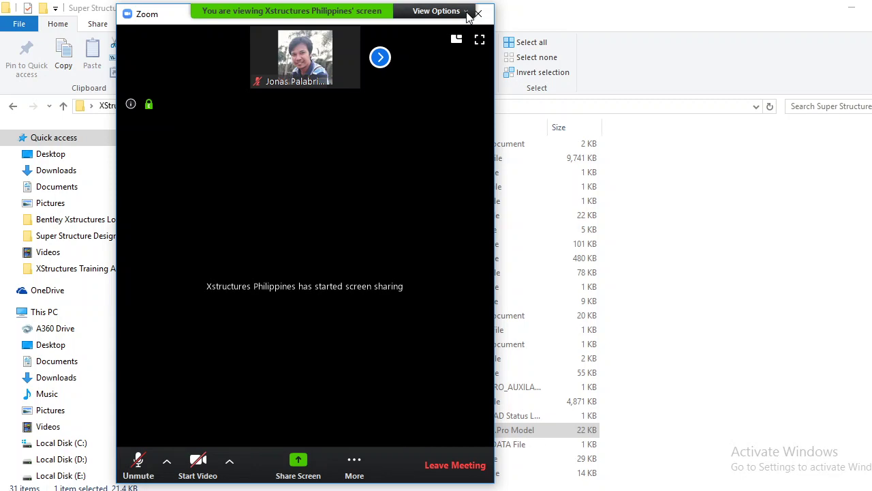
pyautogui.click(436, 11)
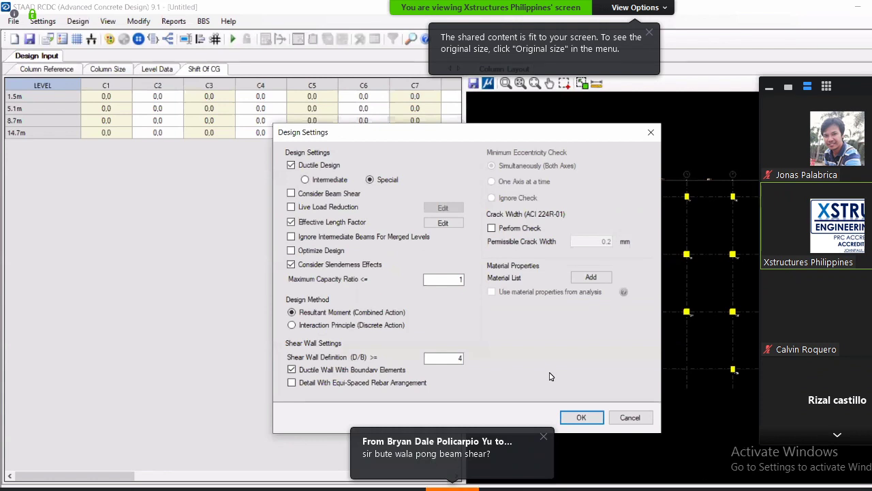
pyautogui.click(665, 13)
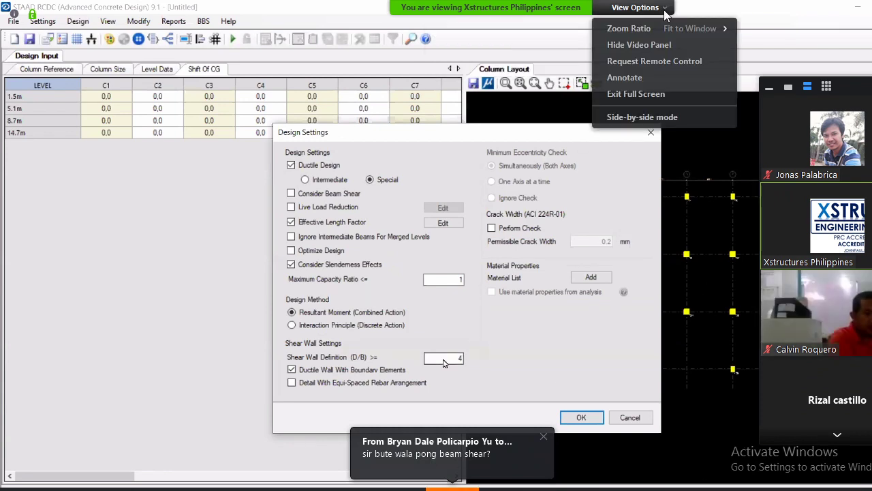
pyautogui.click(660, 91)
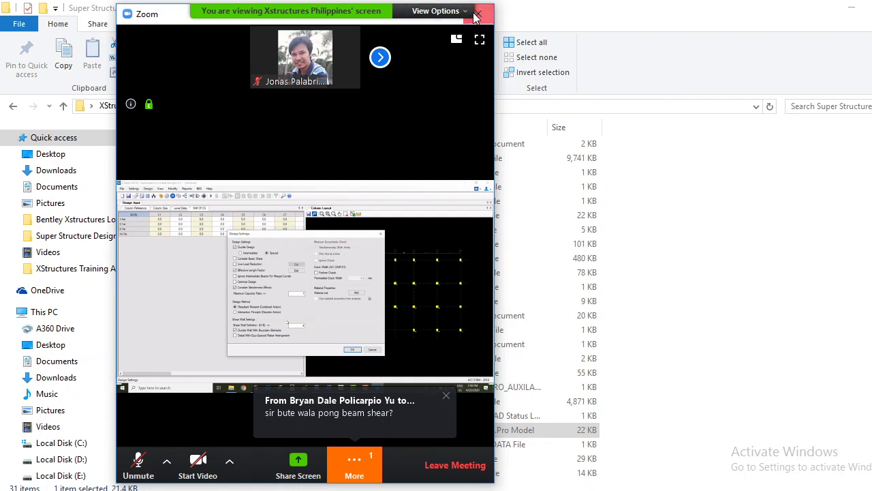
# Widen the Zoom meeting window and maximize it to fill the screen
pyautogui.moveTo(173, 21); pyautogui.dragTo(219, 19)
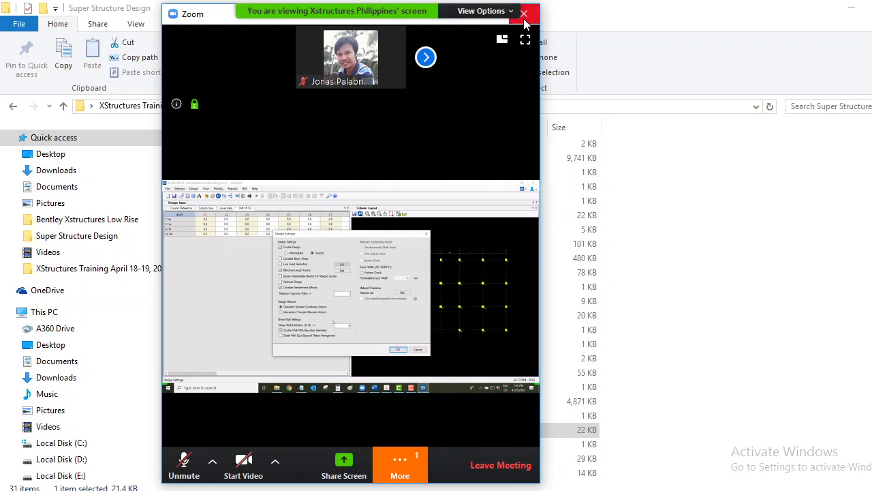
pyautogui.click(487, 19)
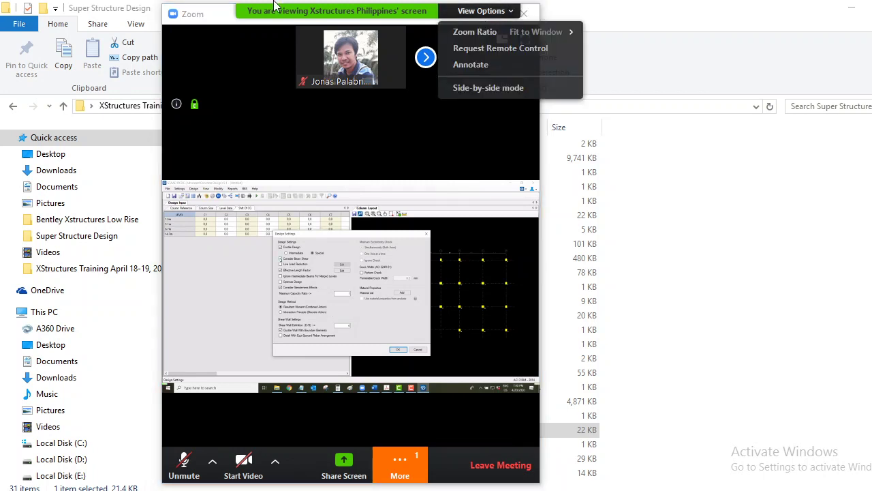
pyautogui.click(205, 15)
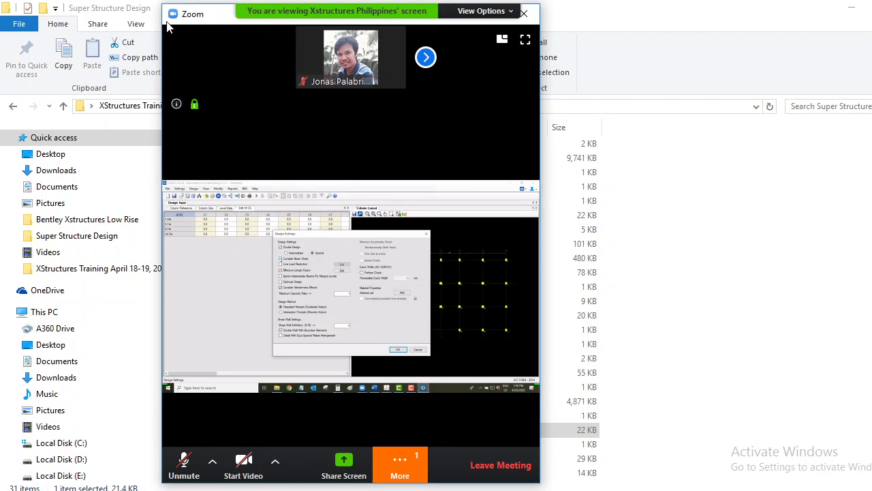
pyautogui.moveTo(162, 27); pyautogui.dragTo(17, 28)
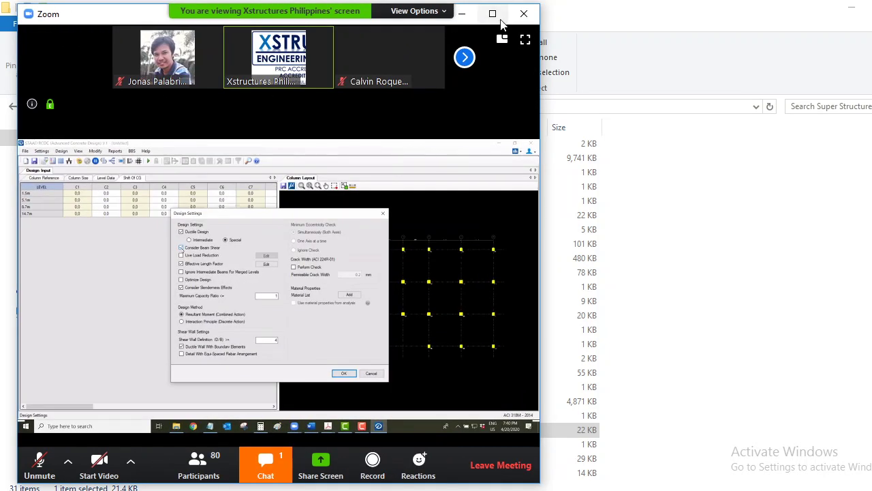
pyautogui.click(494, 14)
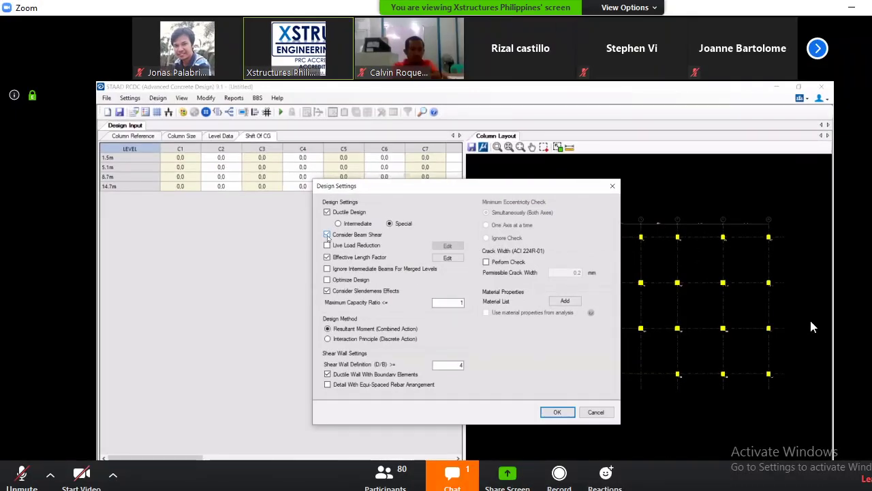
# Show the group chat beside the shared screen and switch off Optimize Design
pyautogui.click(455, 477)
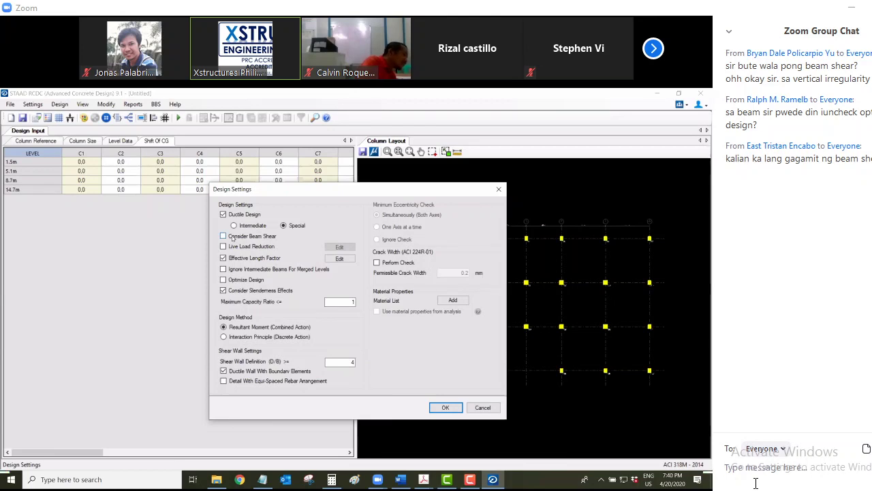
pyautogui.click(756, 482)
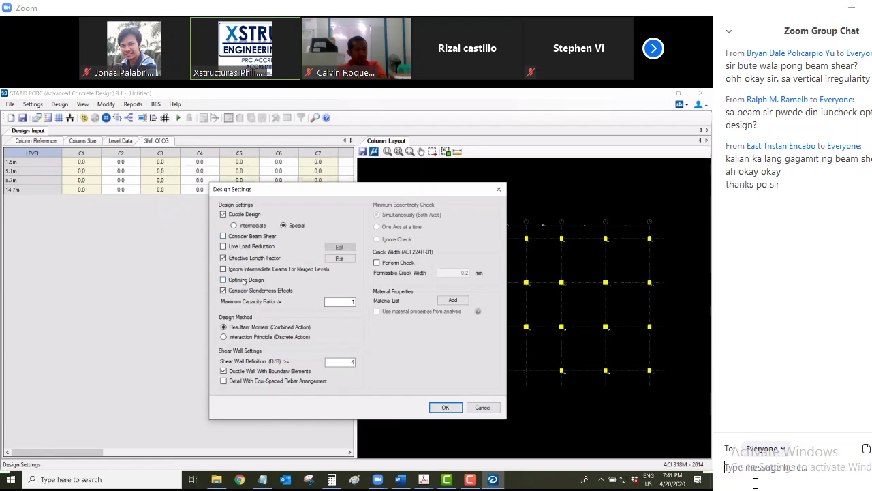
pyautogui.click(243, 281)
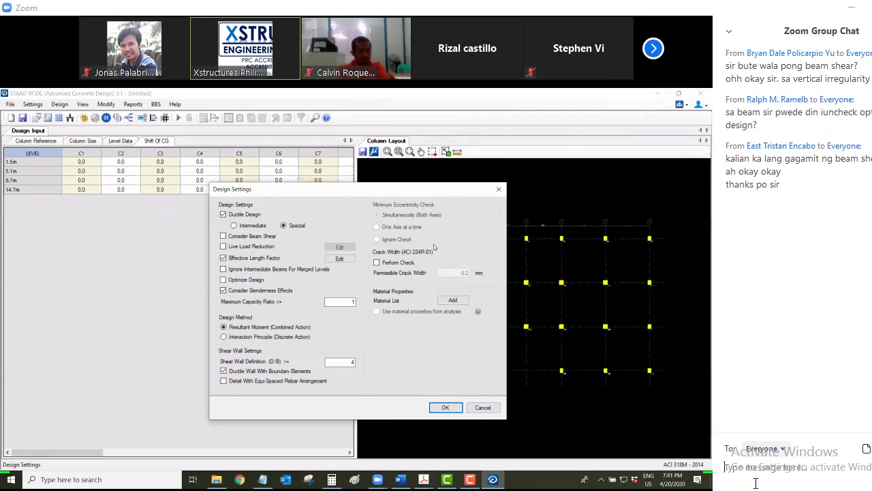
# Open Material Properties and add concrete grade C28 to the concrete list
pyautogui.click(453, 300)
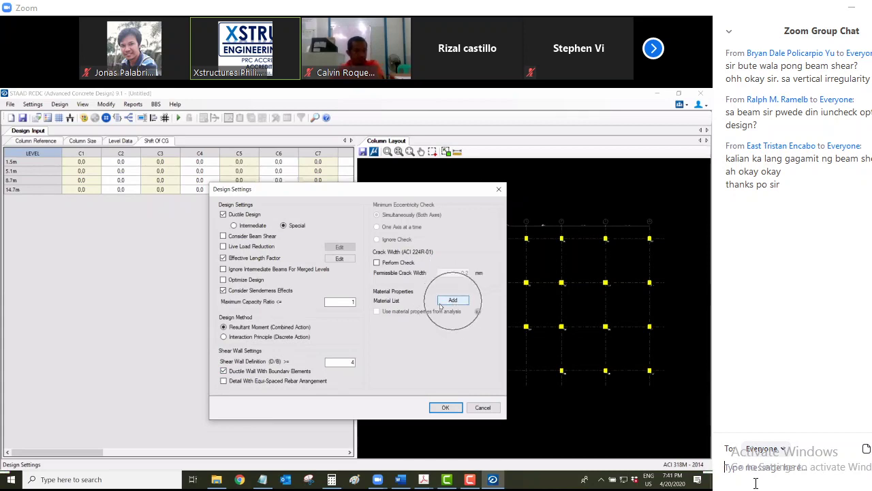
pyautogui.click(447, 301)
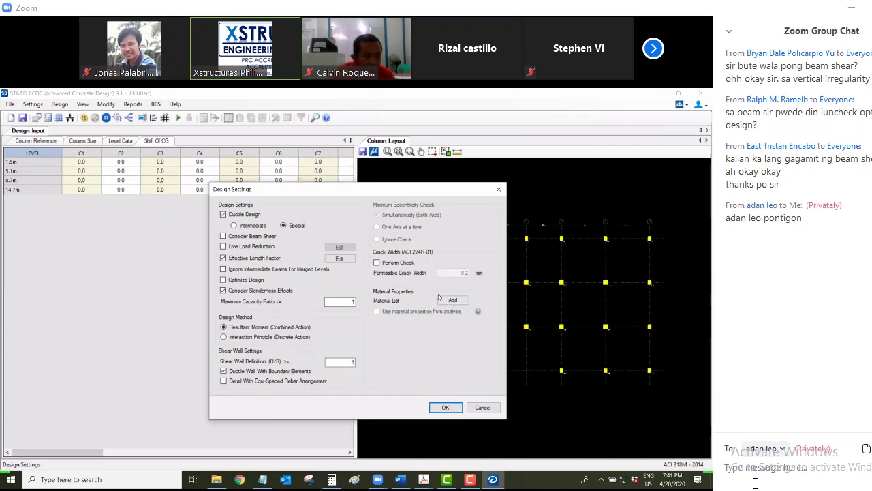
pyautogui.click(449, 302)
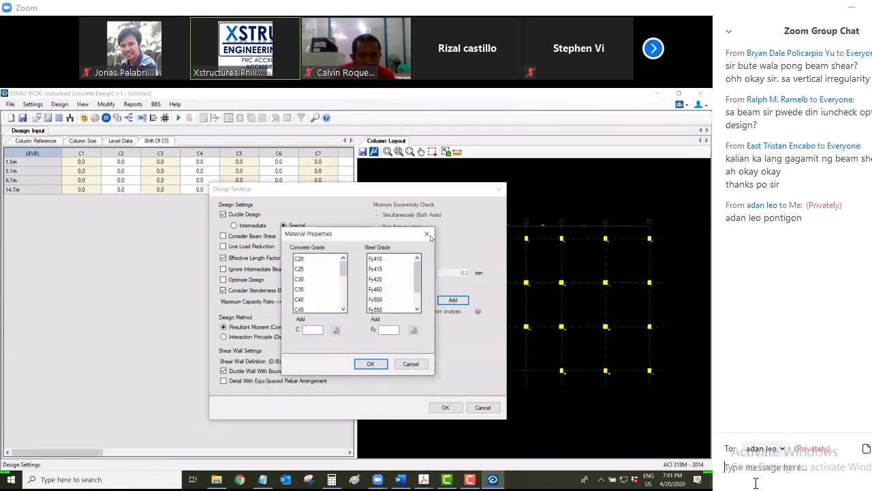
pyautogui.click(427, 234)
pyautogui.click(452, 300)
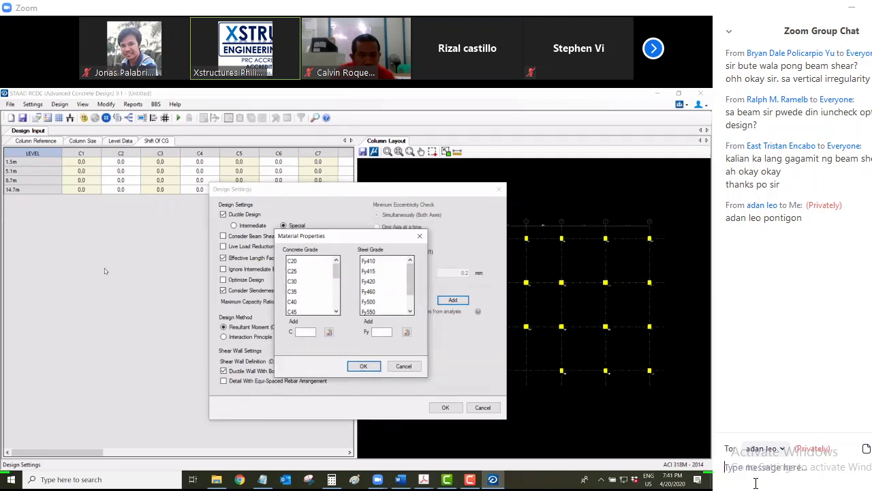
pyautogui.write('28')
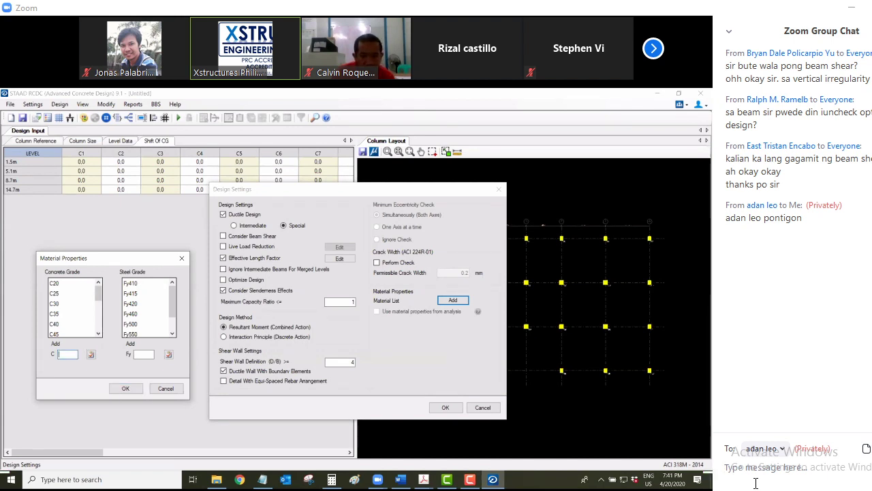
pyautogui.click(73, 362)
pyautogui.click(91, 354)
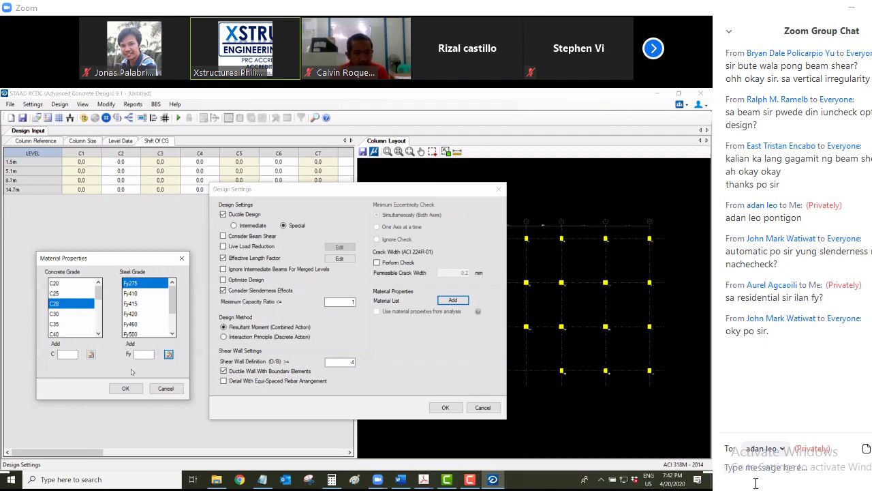
# Confirm the new material grades, close Design Settings and widen the column layout view
pyautogui.click(125, 389)
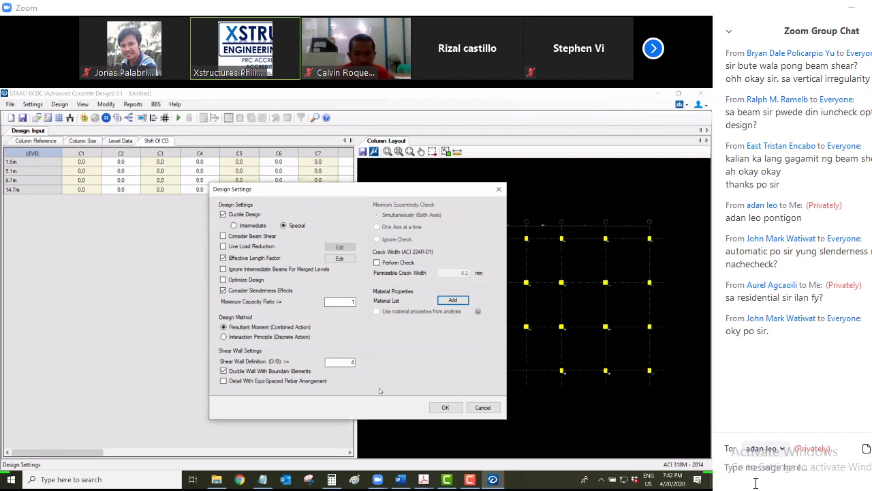
pyautogui.click(436, 409)
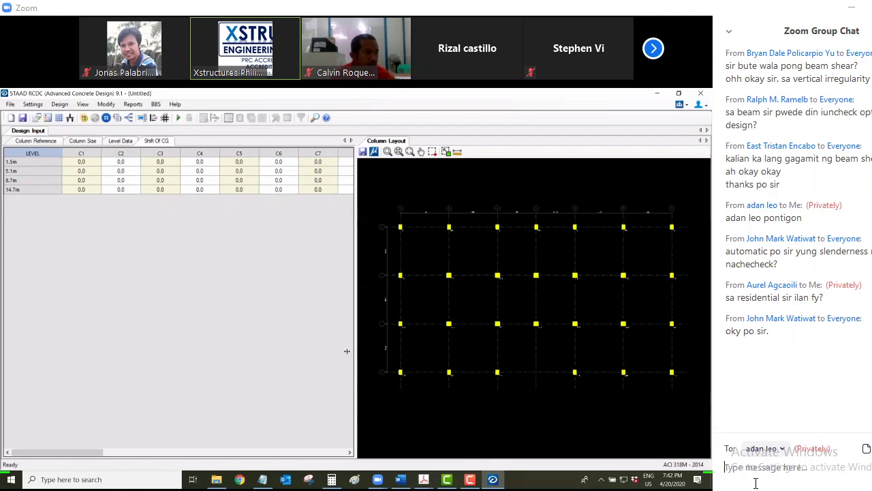
pyautogui.moveTo(340, 352); pyautogui.dragTo(344, 351)
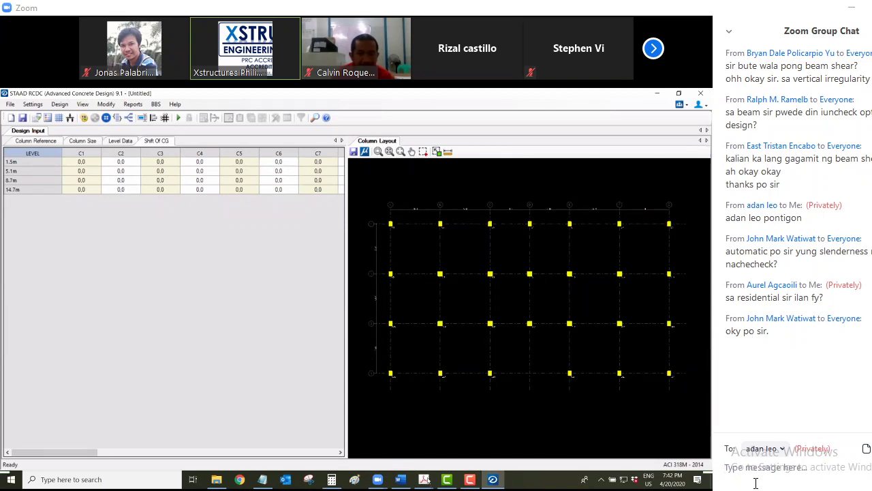
# Show the whole tutorial PDF page and reply 'na add na kita sir' in chat
pyautogui.moveTo(424, 479)
pyautogui.click(455, 440)
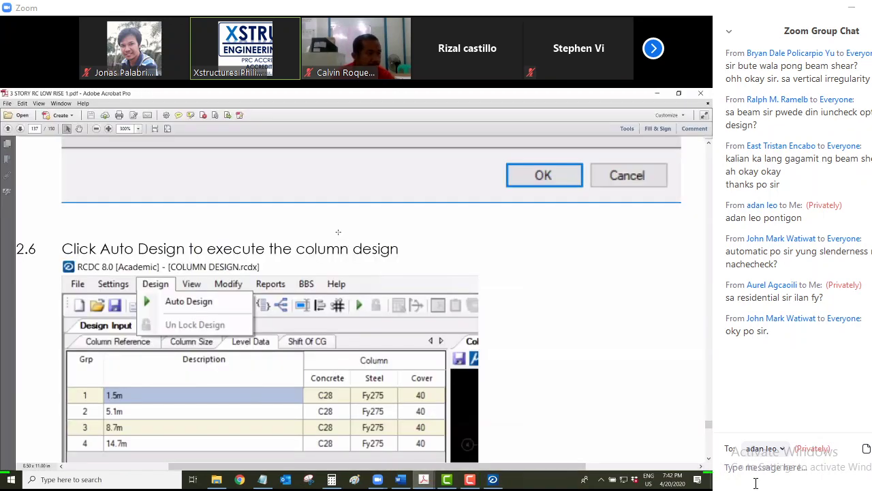
pyautogui.hotkey('ctrl', '0')
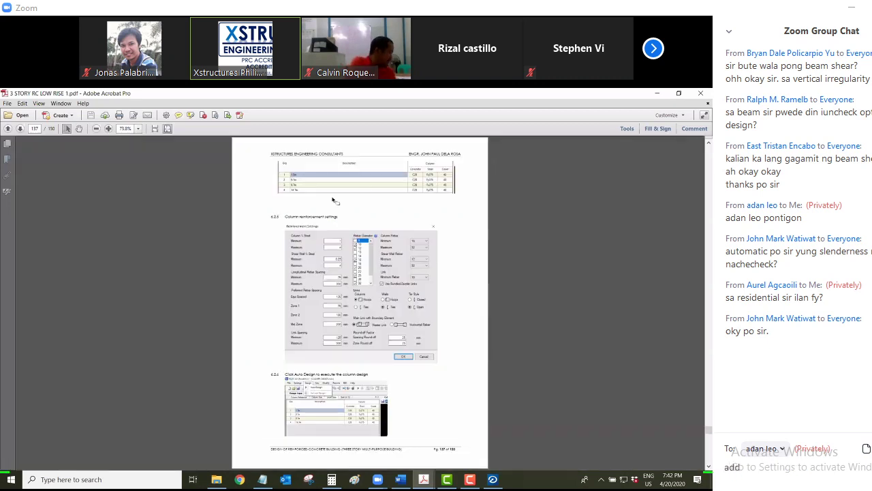
pyautogui.write('na add na')
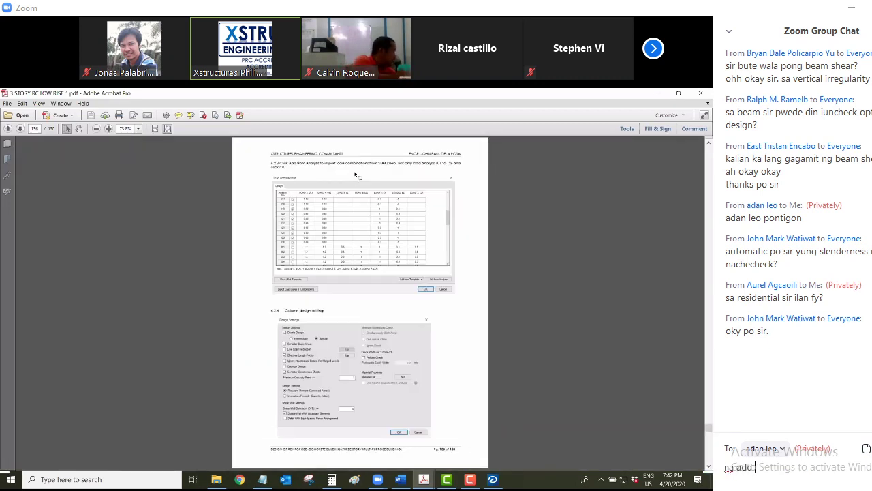
pyautogui.write(' kita s')
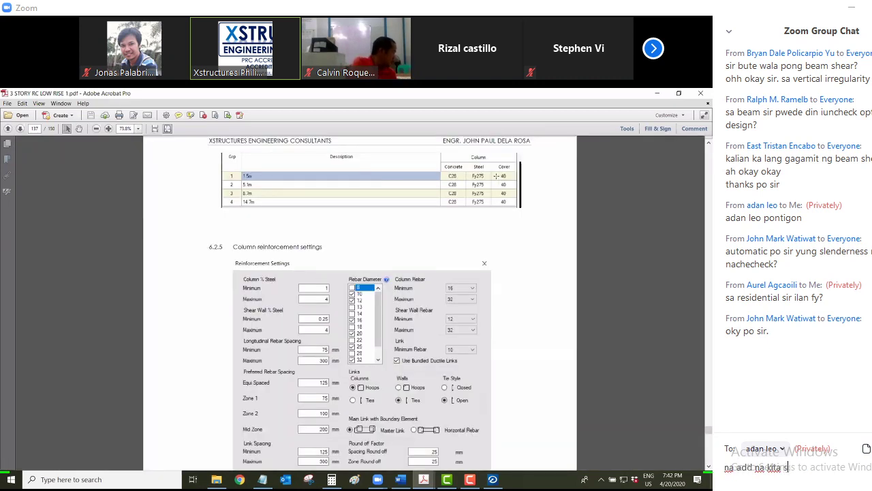
pyautogui.write('ir')
pyautogui.press('Return')
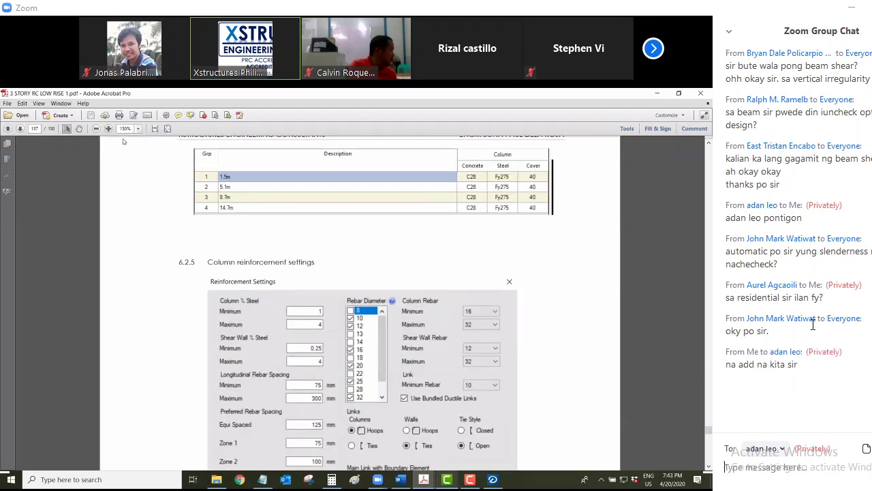
pyautogui.click(787, 452)
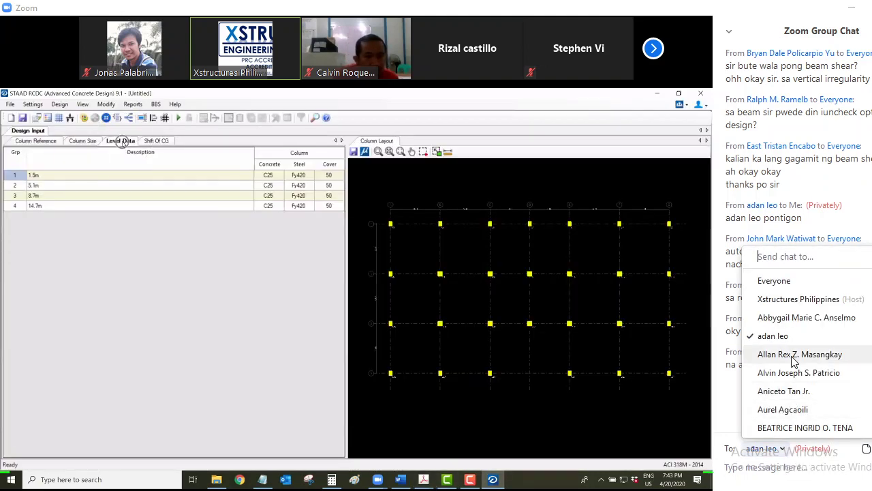
# Send the chat message '275' to another participant, then show the recipient list again
pyautogui.click(791, 410)
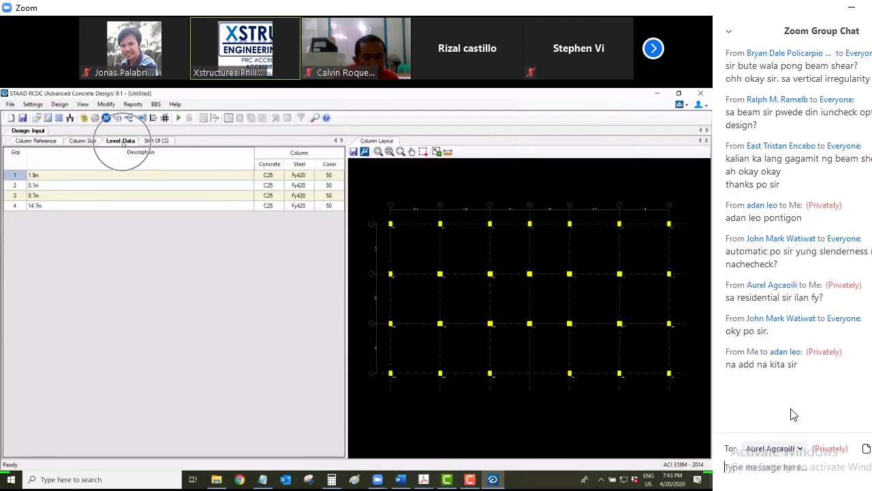
pyautogui.click(777, 467)
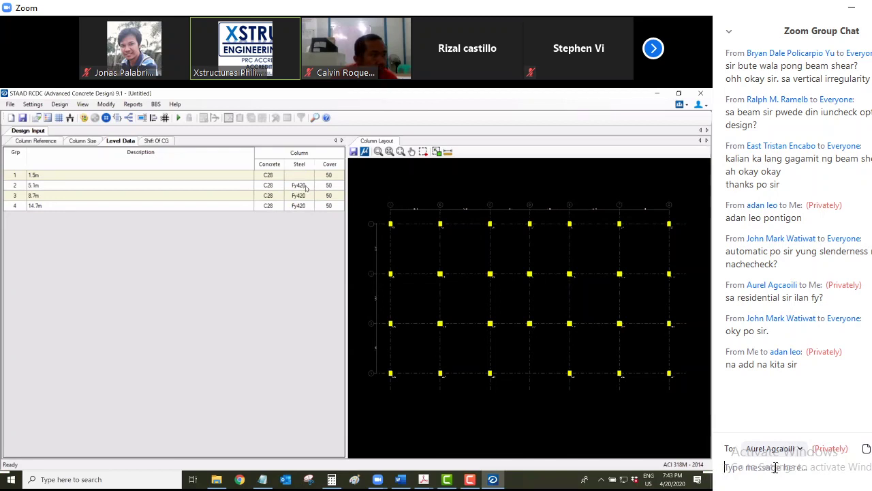
pyautogui.write('275')
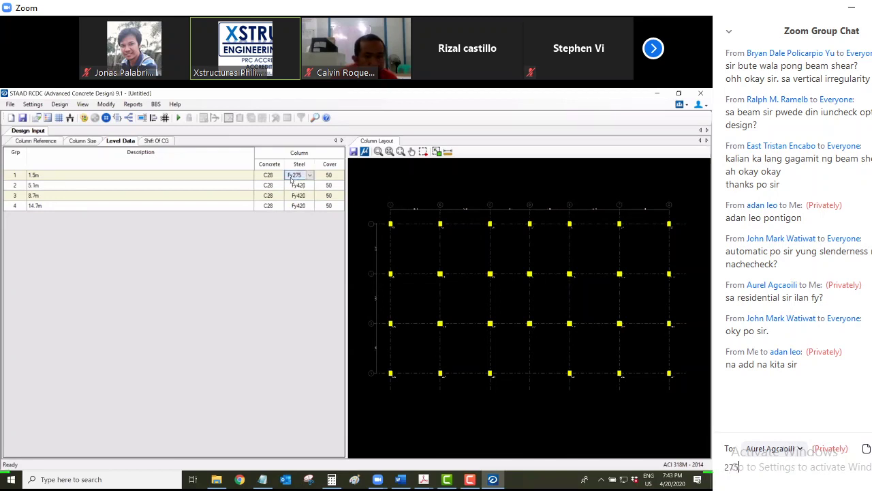
pyautogui.press('Return')
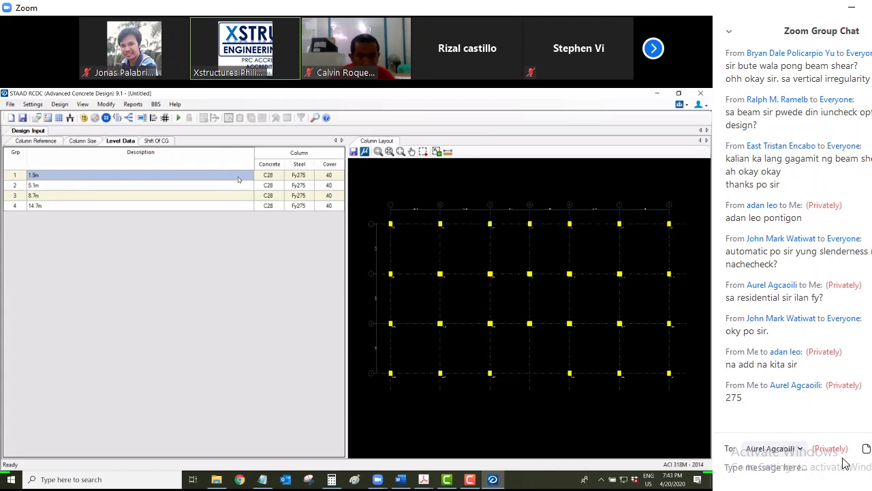
pyautogui.click(800, 450)
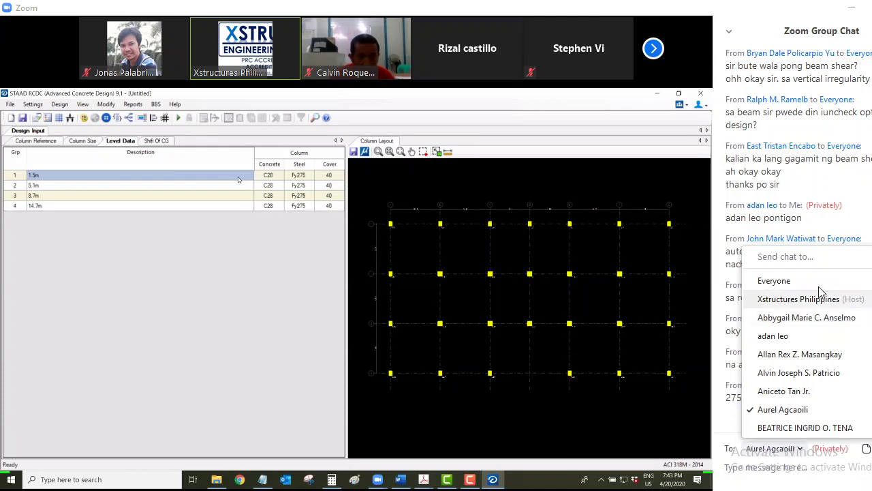
pyautogui.click(776, 280)
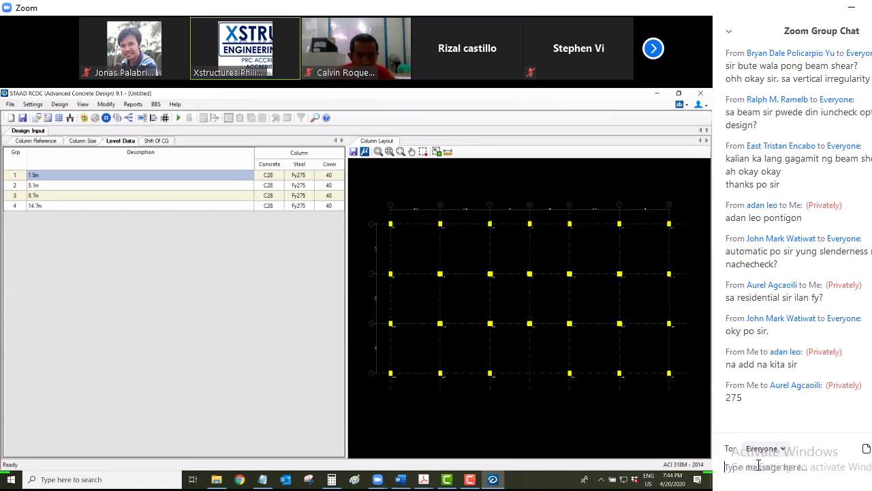
pyautogui.click(758, 465)
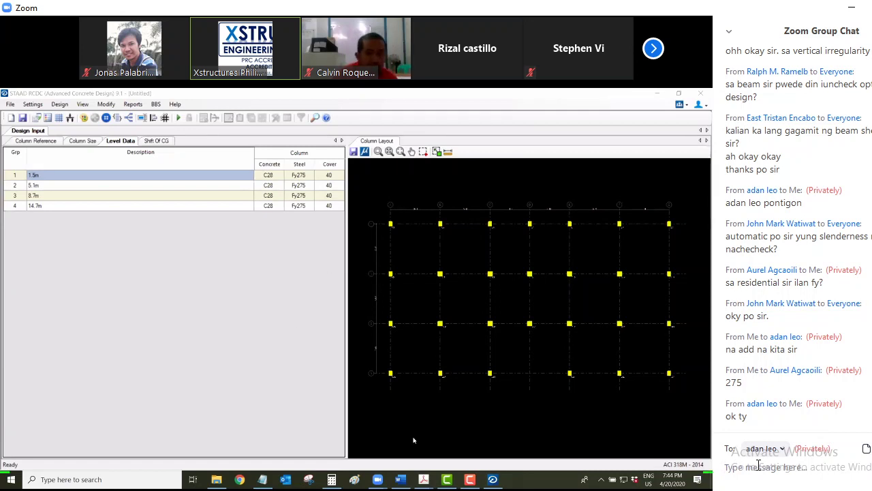
pyautogui.moveTo(423, 479)
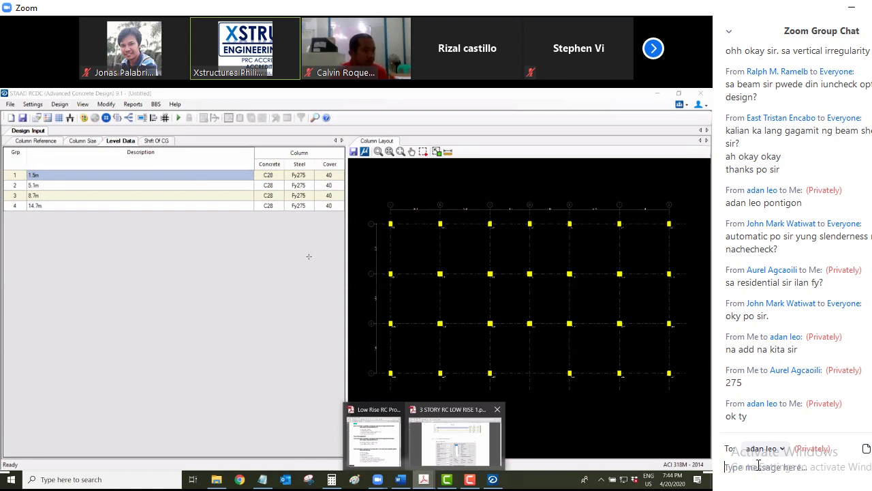
# Bring the tutorial PDF to the front and fit the whole guide page in view
pyautogui.hotkey('alt', 'Tab')
pyautogui.hotkey('ctrl', '0')
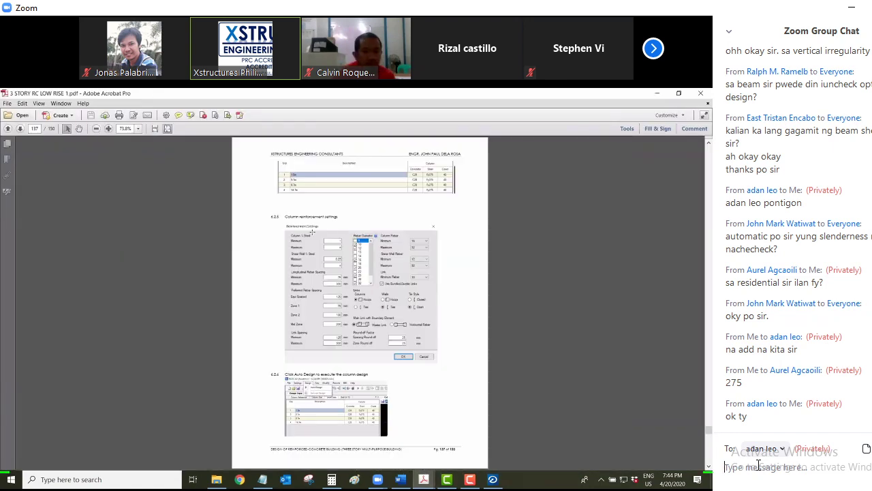
pyautogui.keyDown('ctrl'); pyautogui.scroll(3, 307, 241); pyautogui.keyUp('ctrl')
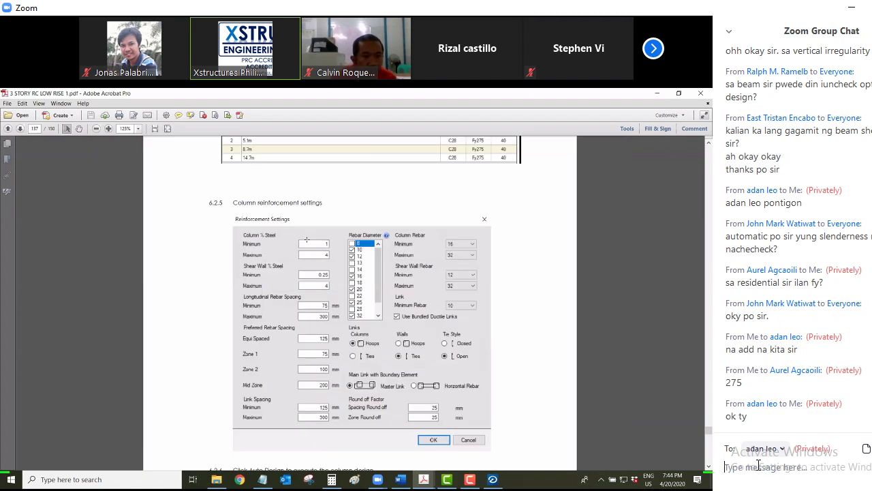
pyautogui.click(307, 241)
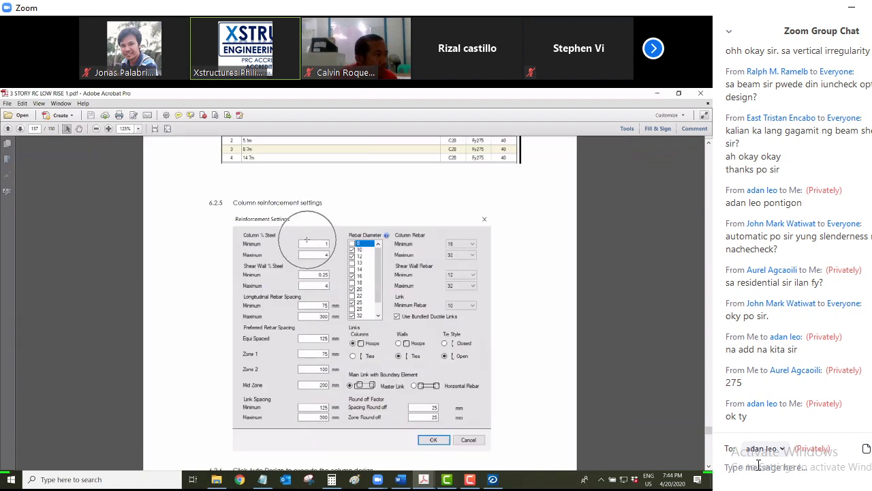
# Draft the chat message 'Sir pwede FY', then delete part of the unsent draft
pyautogui.click(758, 465)
pyautogui.write('Sir')
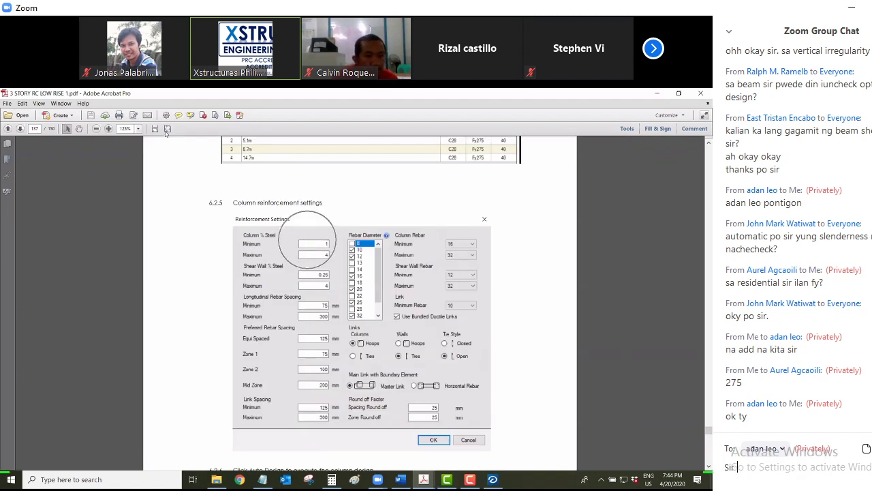
pyautogui.write(' pwede ')
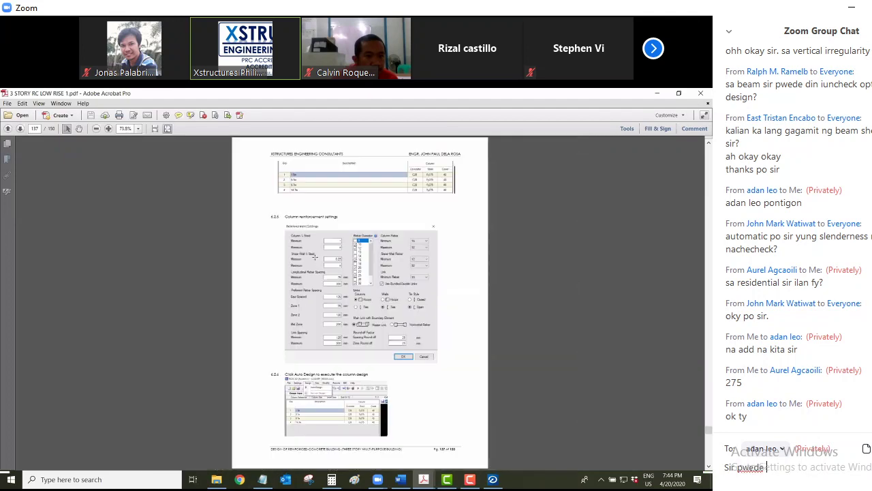
pyautogui.write('FY')
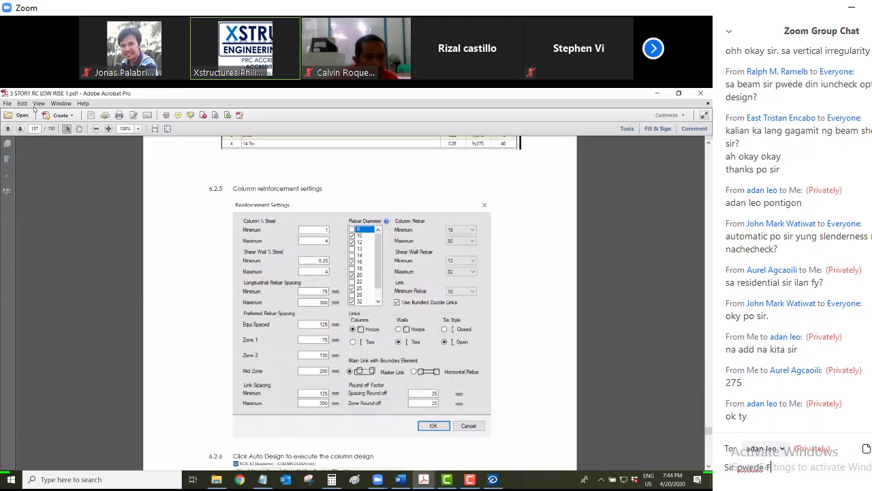
pyautogui.press('BackSpace')
pyautogui.press('BackSpace')
pyautogui.press('BackSpace')
pyautogui.press('BackSpace')
pyautogui.press('BackSpace')
pyautogui.press('BackSpace')
pyautogui.press('BackSpace')
pyautogui.press('BackSpace')
pyautogui.press('BackSpace')
pyautogui.press('BackSpace')
pyautogui.press('BackSpace')
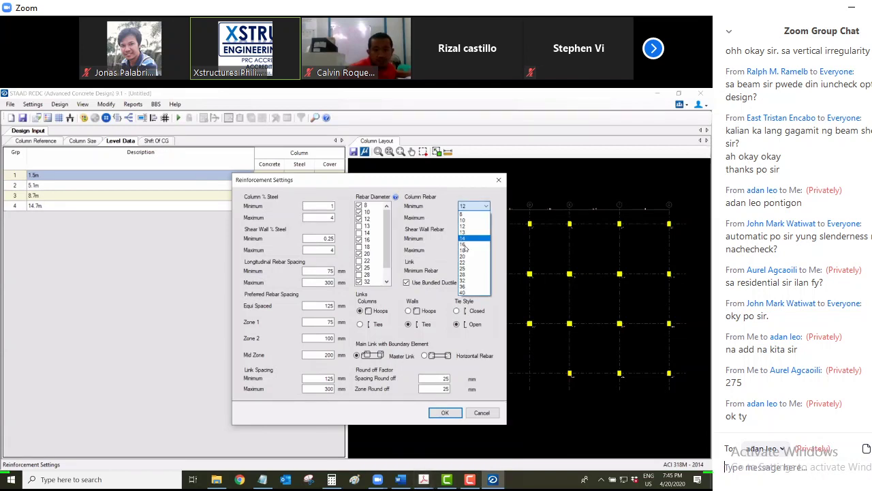
# Show the open PDF windows
pyautogui.click(423, 479)
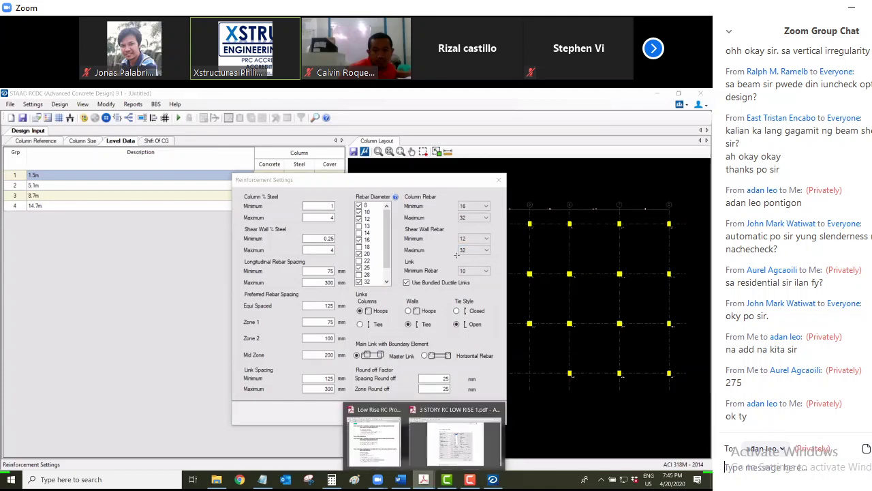
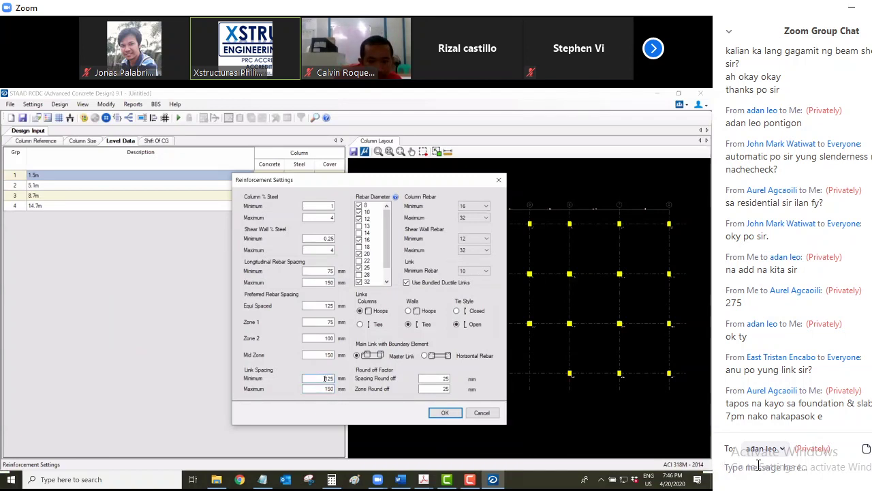
# Send the private Zoom reply that the beam and column design isn't finished yet ('di pa beam and column tapos')
pyautogui.write('di pa')
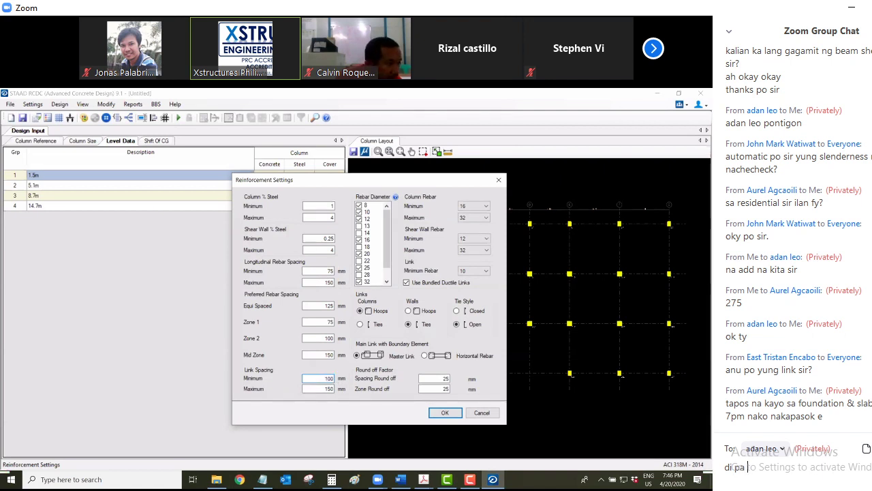
pyautogui.write(' column desig')
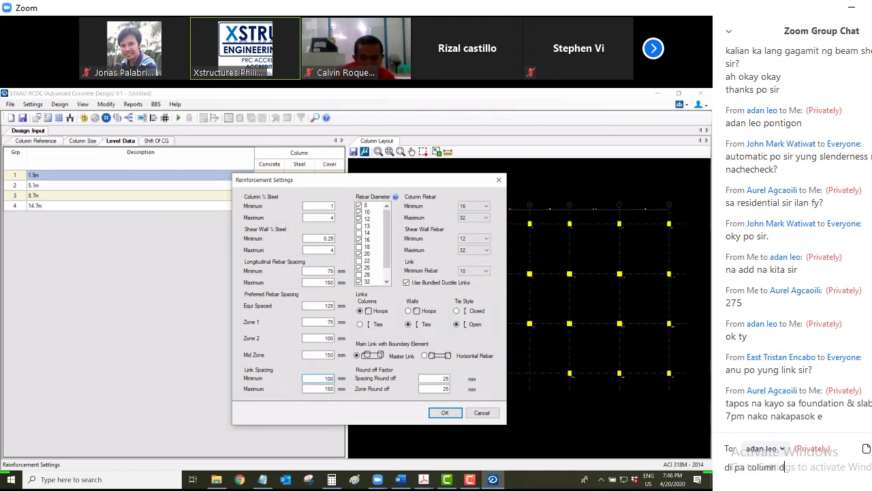
pyautogui.press('BackSpace')
pyautogui.press('BackSpace')
pyautogui.press('BackSpace')
pyautogui.press('BackSpace')
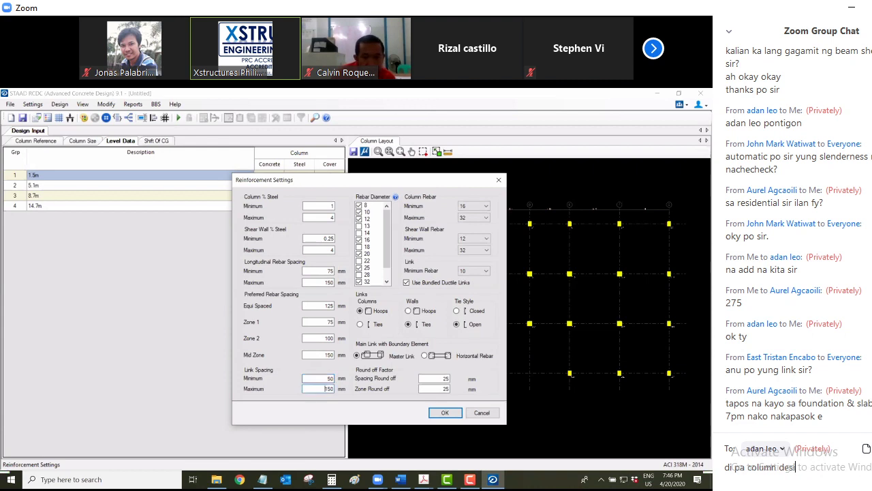
pyautogui.press('BackSpace')
pyautogui.write('bea')
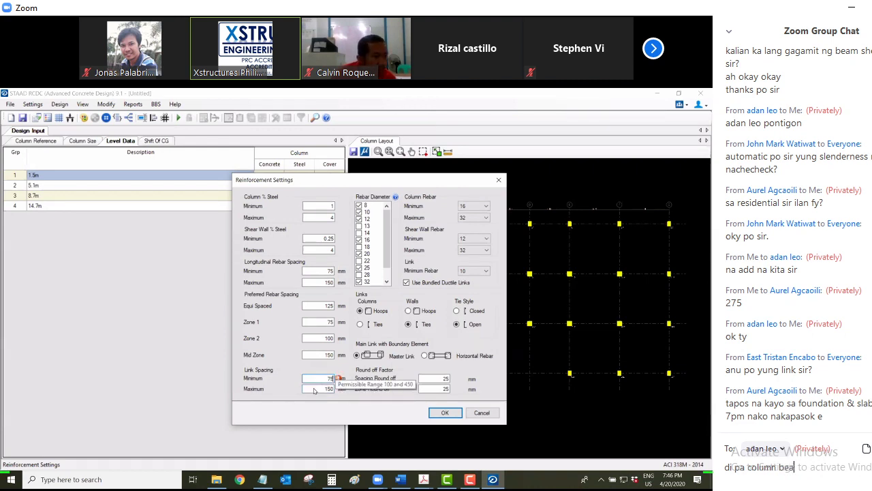
pyautogui.write('m and colu')
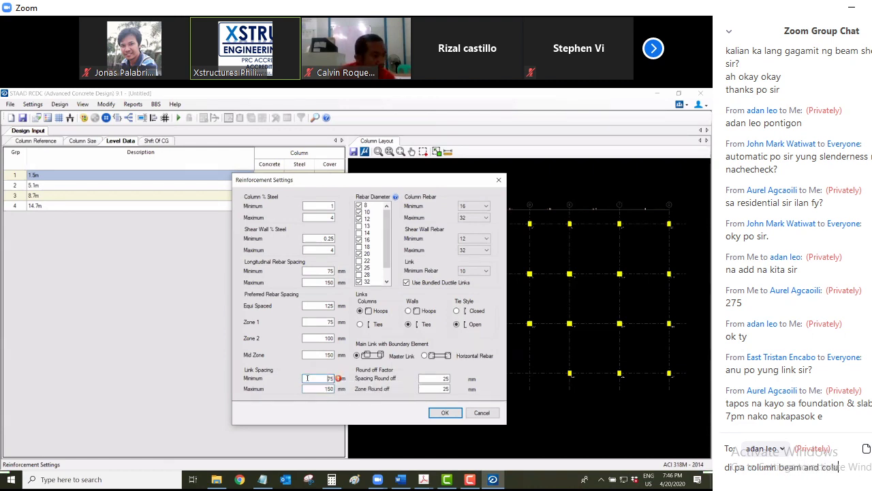
pyautogui.write('mn tapo')
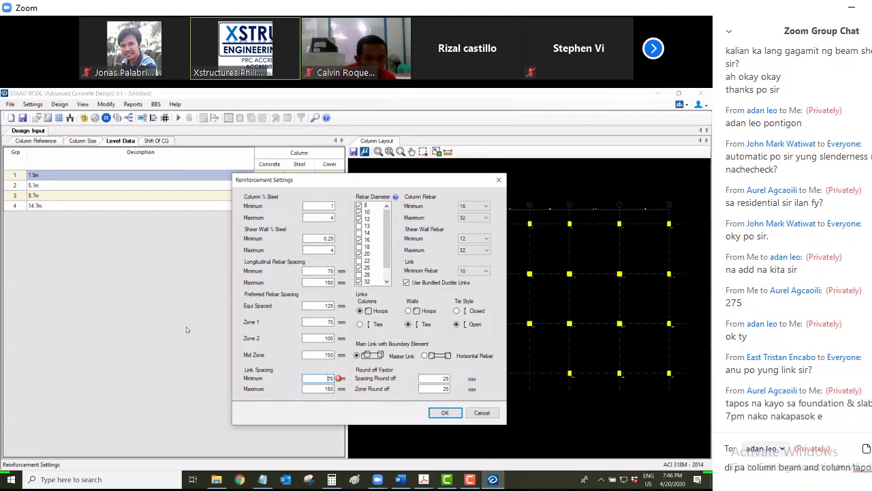
pyautogui.press('Return')
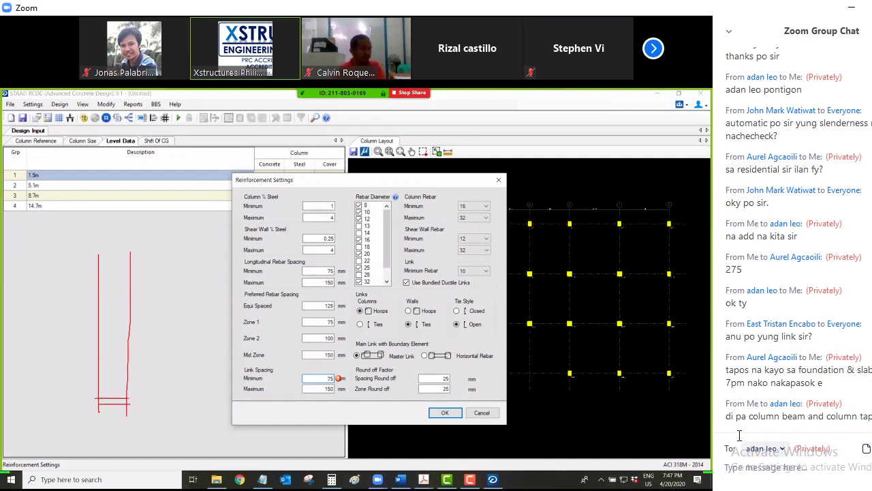
# Forward the not-done message privately to a second participant, then send 'column ongoing'
pyautogui.moveTo(740, 430); pyautogui.dragTo(724, 422)
pyautogui.hotkey('ctrl', 'c')
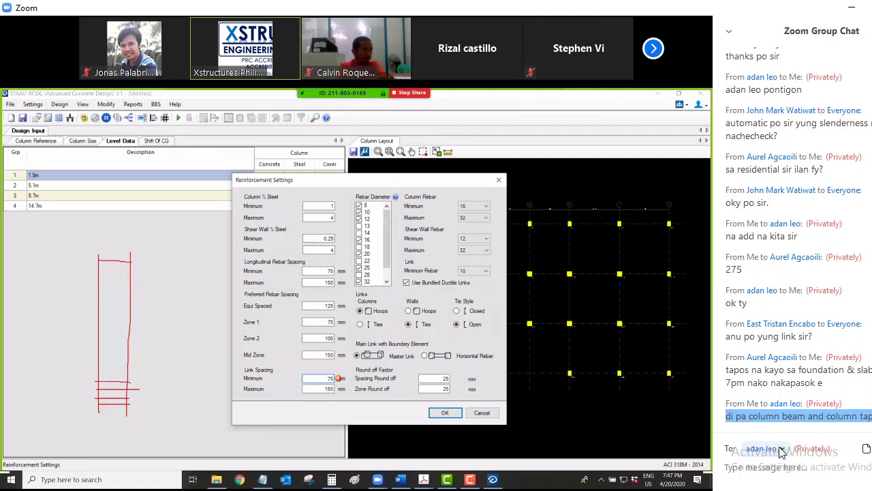
pyautogui.click(764, 448)
pyautogui.click(784, 427)
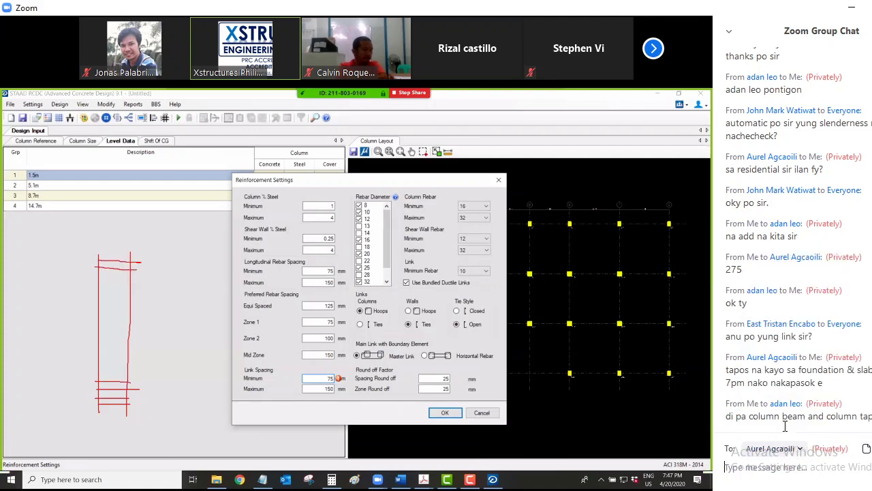
pyautogui.hotkey('ctrl', 'v')
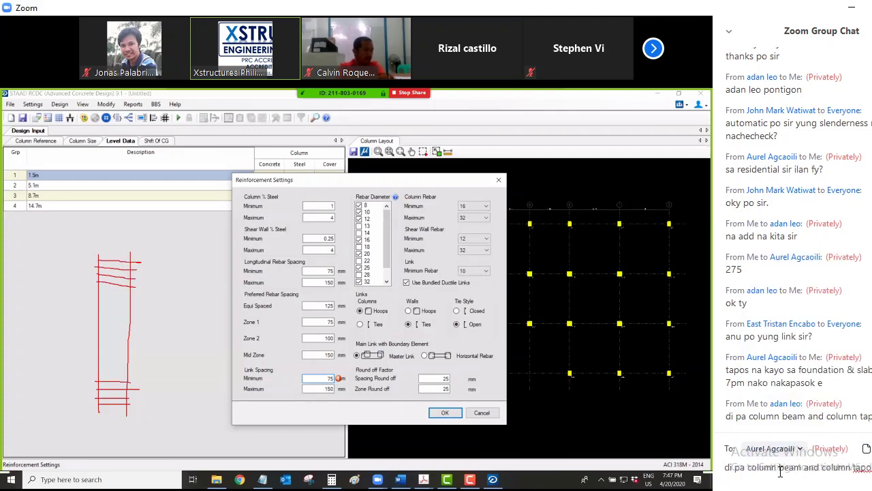
pyautogui.press('Return')
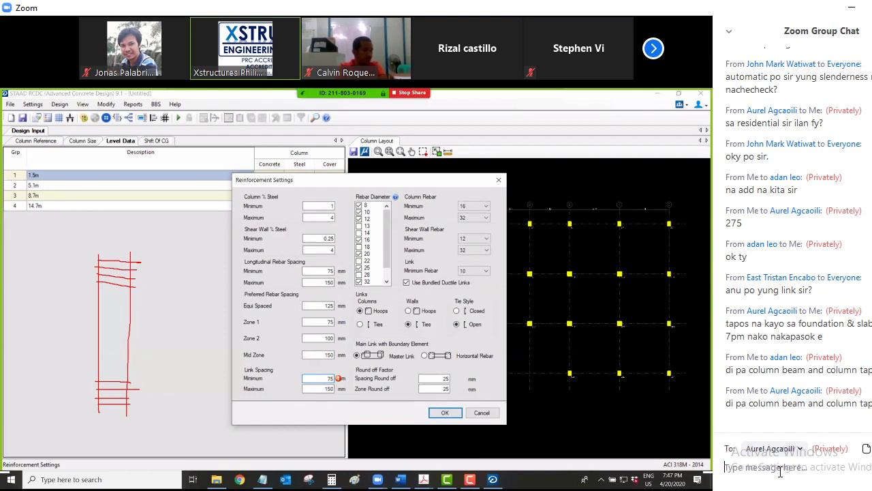
pyautogui.write('column ')
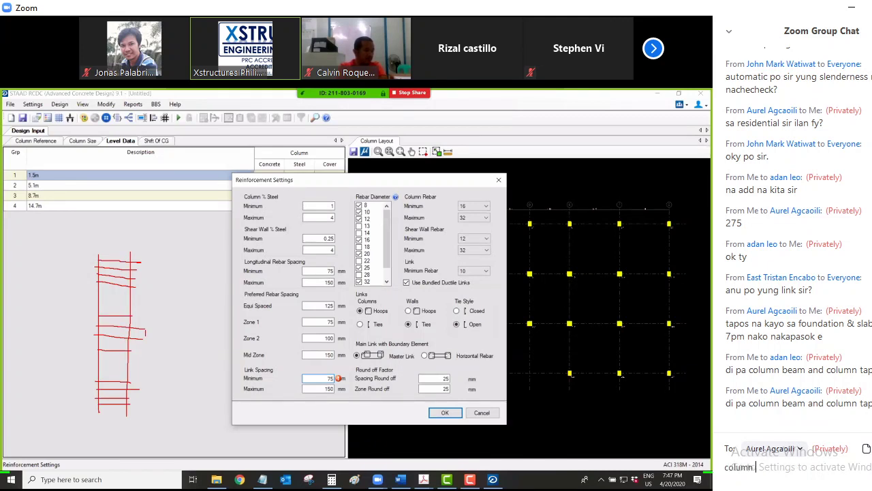
pyautogui.write('ongoing')
pyautogui.press('Return')
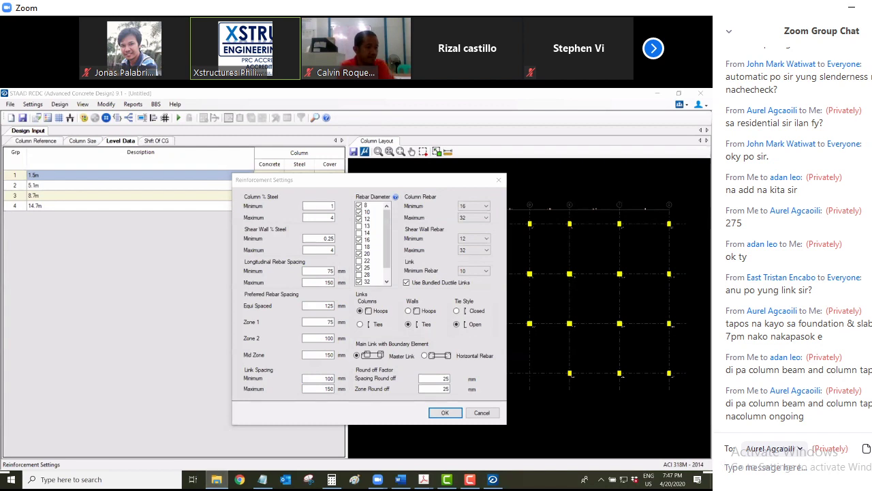
# Privately ask a third participant for their FB so they can be added ('ang FB mo? add kita')
pyautogui.click(801, 449)
pyautogui.scroll(-5, 794, 386)
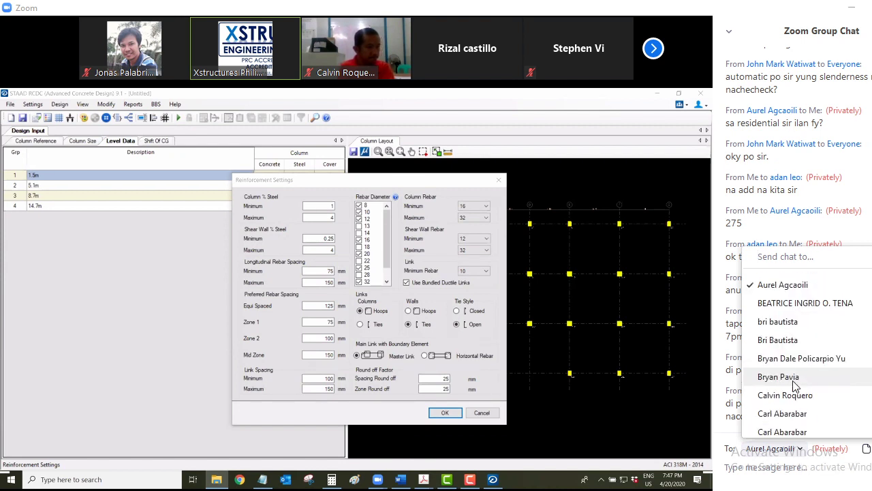
pyautogui.click(793, 395)
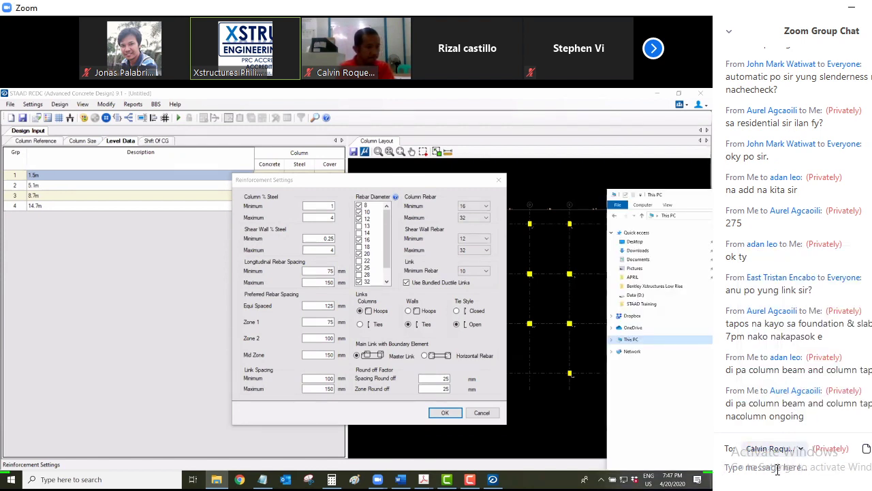
pyautogui.write('an')
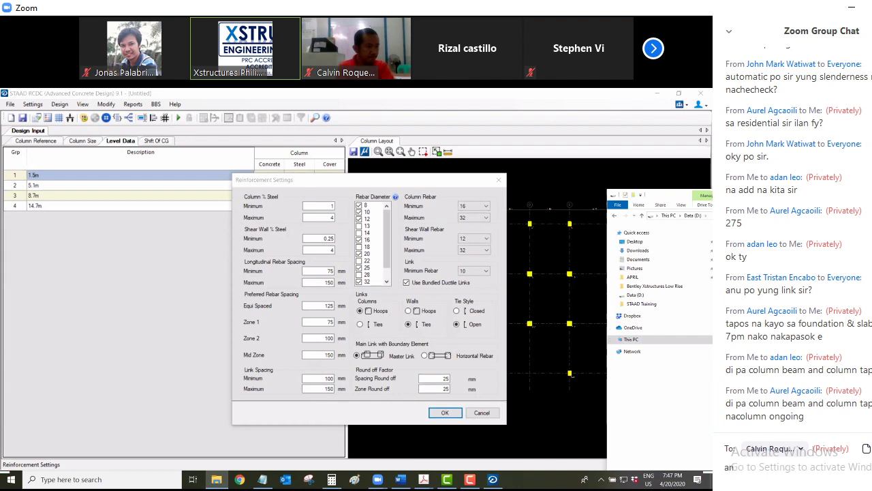
pyautogui.write('p')
pyautogui.press('BackSpace')
pyautogui.write('g FB')
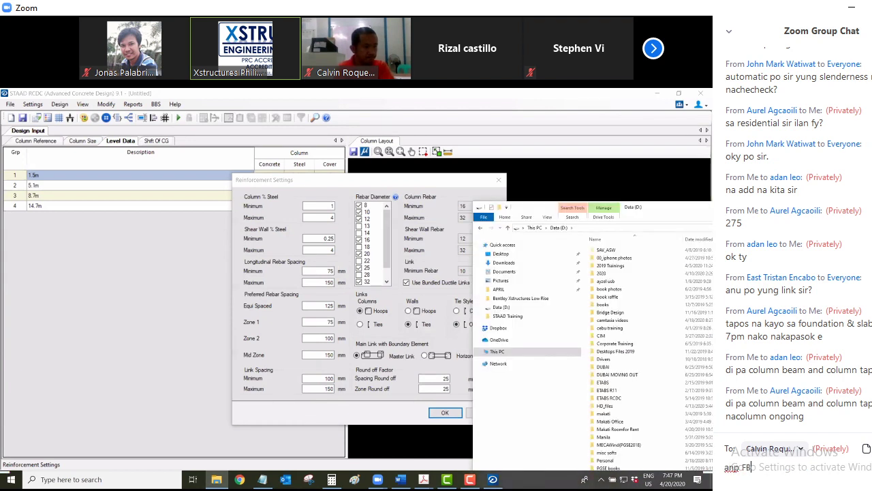
pyautogui.write(' mo?')
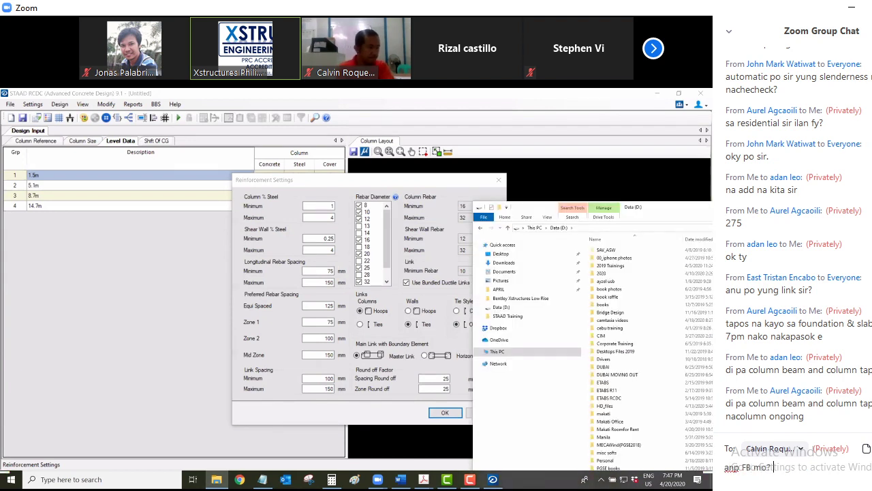
pyautogui.write(' add kita sa GC')
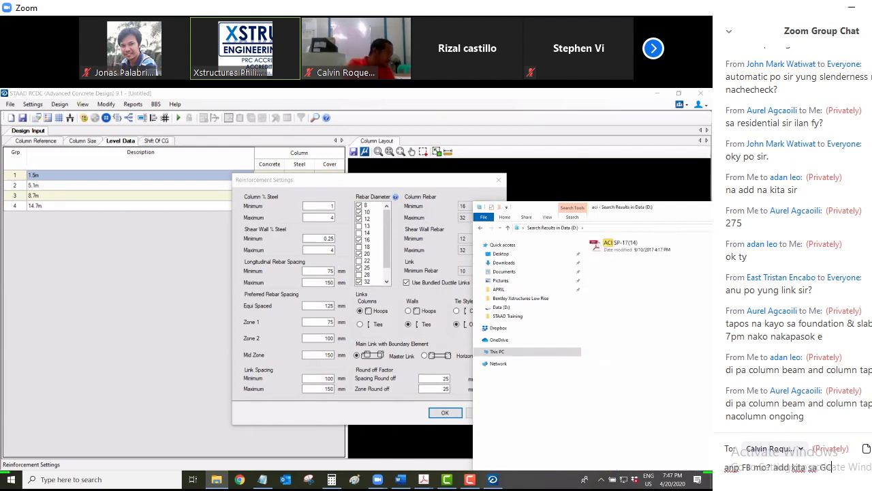
pyautogui.press('Return')
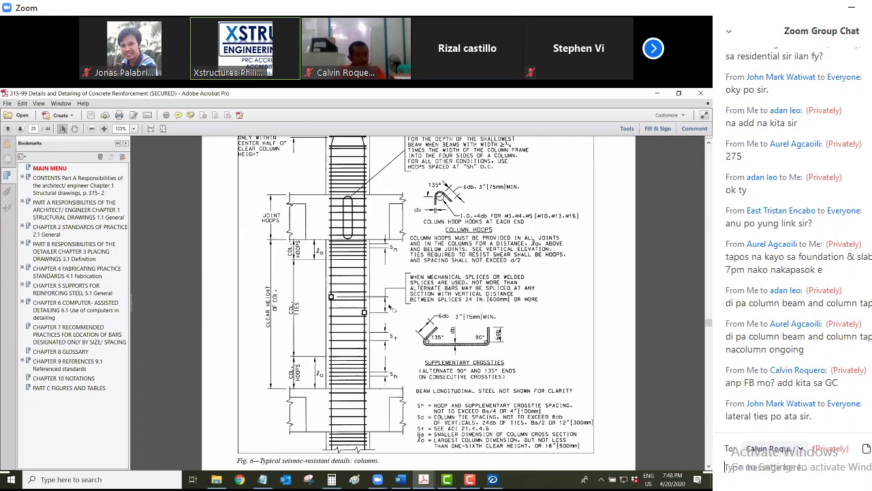
# Begin an unsent follow-up chat draft reading 'sir yung' to the same participant
pyautogui.write('sir')
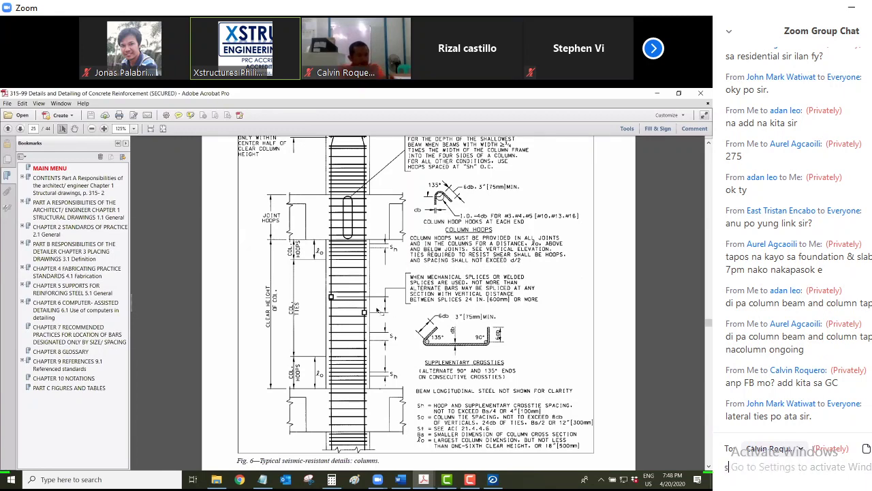
pyautogui.write(' yung')
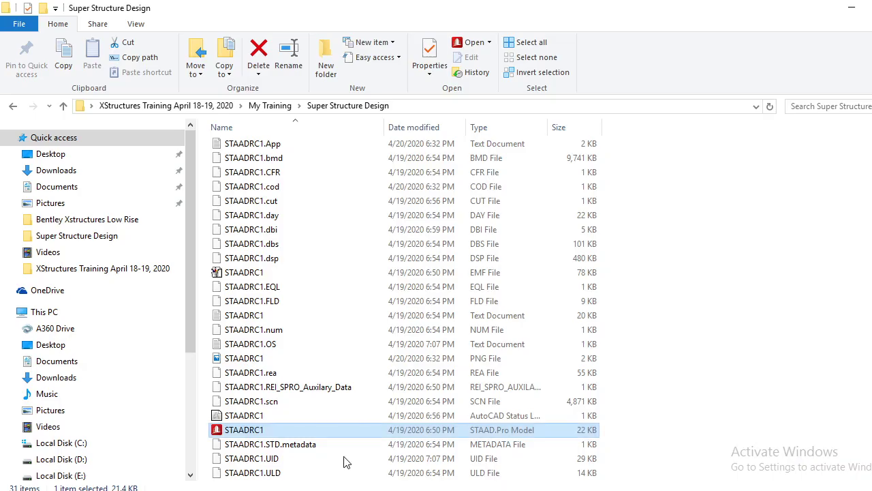
# Browse the project's CAD FILES and RCDC FILES folders from the Desktop, then minimize Explorer
pyautogui.click(55, 157)
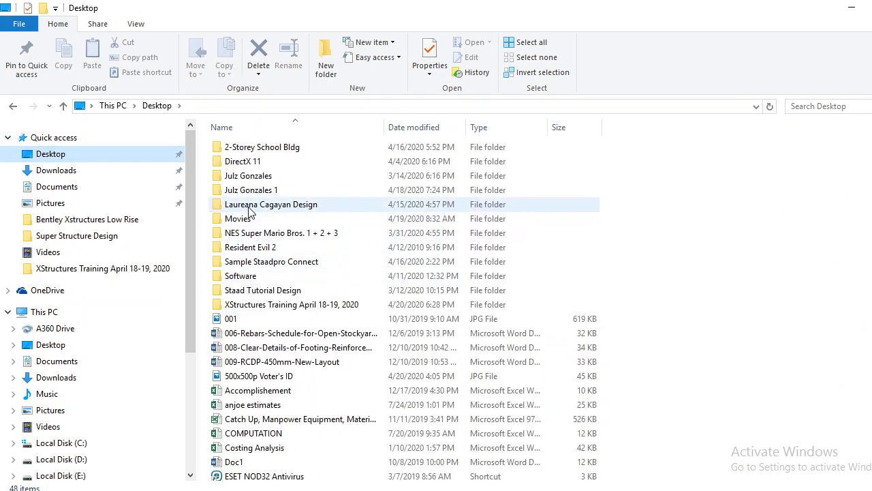
pyautogui.doubleClick(250, 206)
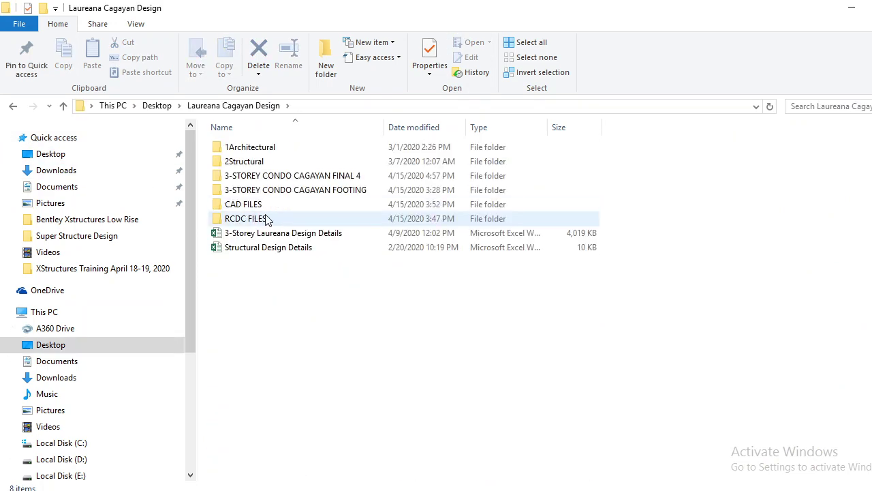
pyautogui.doubleClick(253, 209)
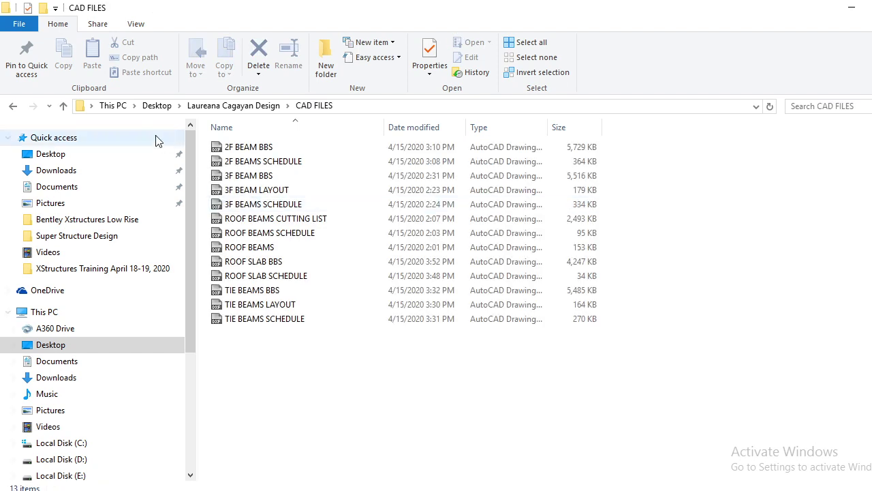
pyautogui.click(14, 107)
pyautogui.doubleClick(245, 219)
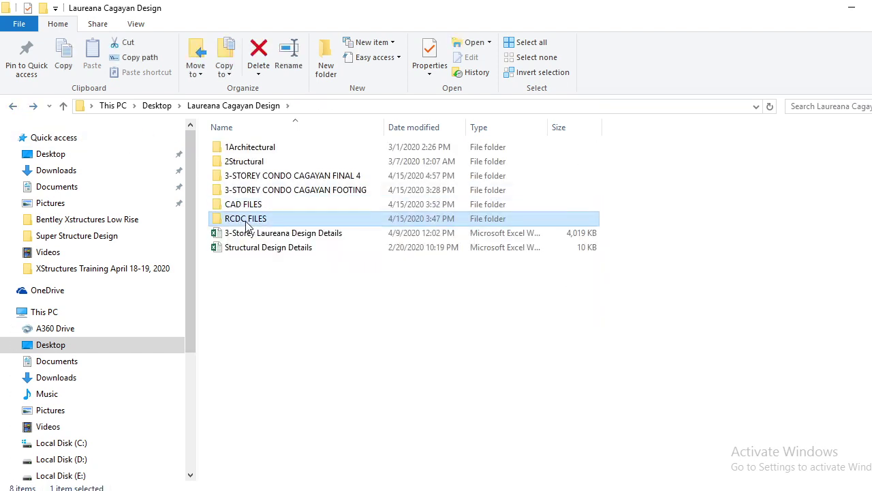
pyautogui.click(14, 108)
pyautogui.click(852, 7)
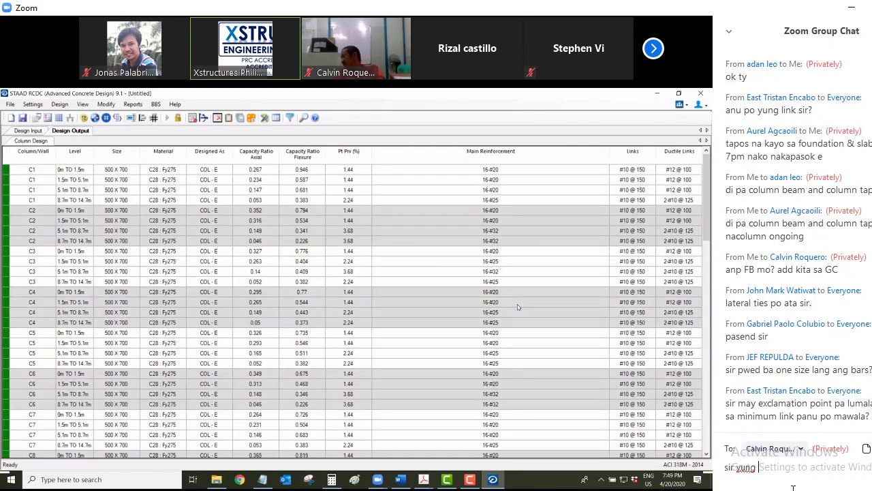
# Reword the chat draft to 'sir bakit walang details sa JOINT REINFORCEMENTS'
pyautogui.press('BackSpace')
pyautogui.press('BackSpace')
pyautogui.press('BackSpace')
pyautogui.press('BackSpace')
pyautogui.press('BackSpace')
pyautogui.write('bakit ')
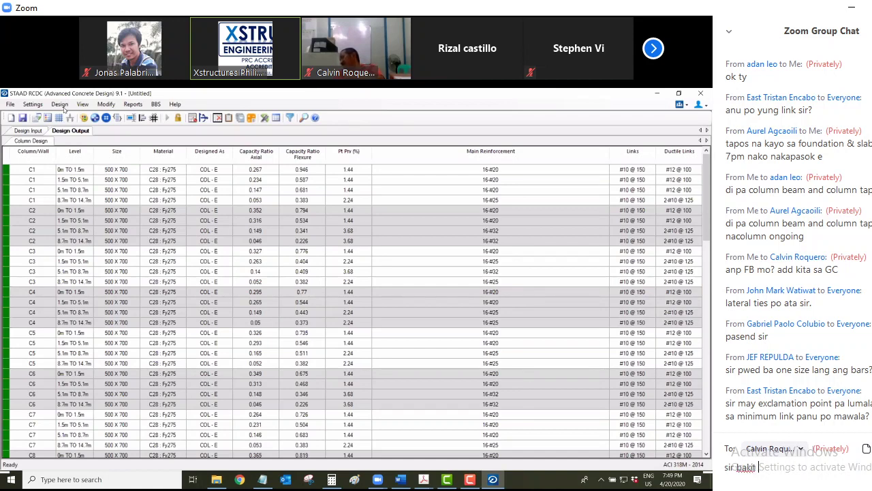
pyautogui.write('walang de')
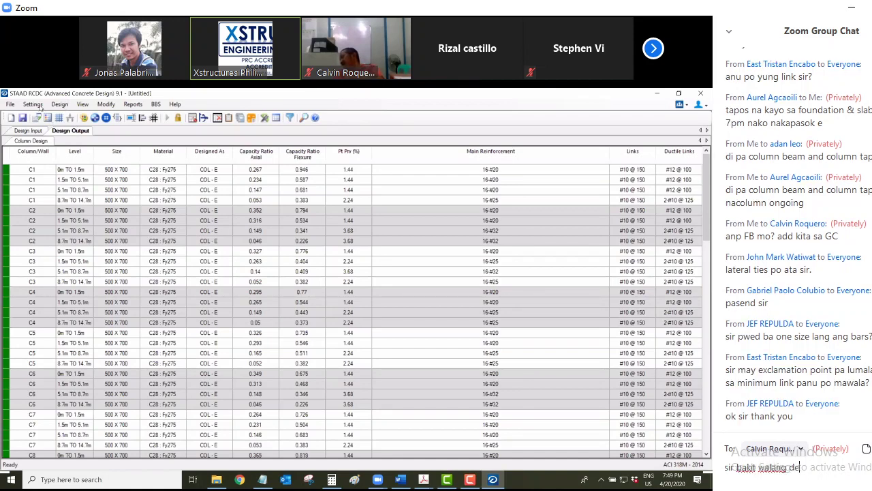
pyautogui.write('tails sa JOI')
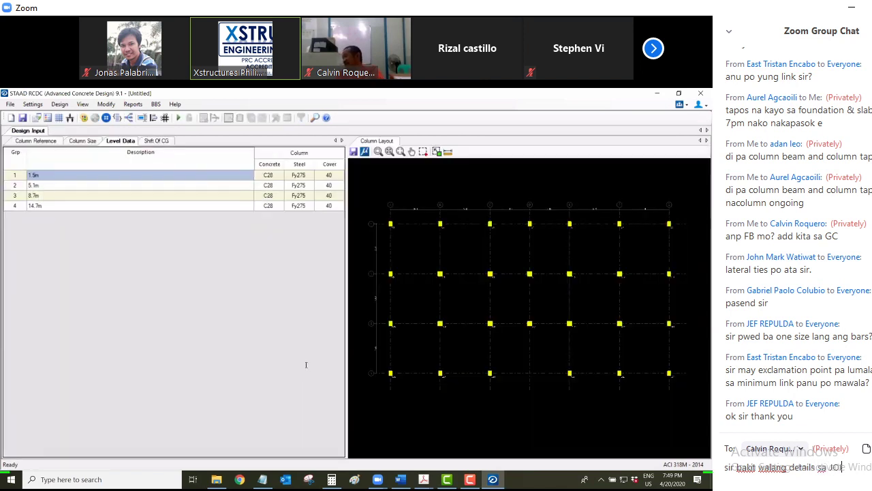
pyautogui.write('NT REINFORCEMENTS at')
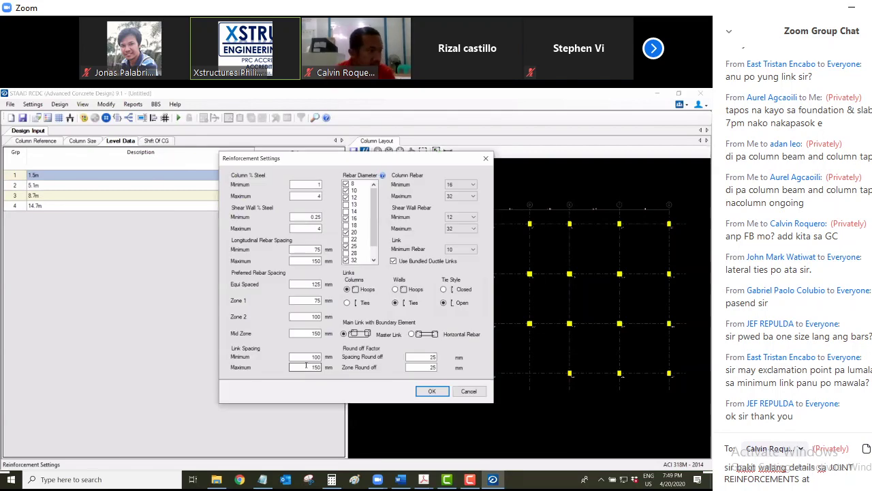
# Send the question about missing joint and confining reinforcement details to Everyone, then draft 'YES SA'
pyautogui.click(306, 366)
pyautogui.write('CONFINING')
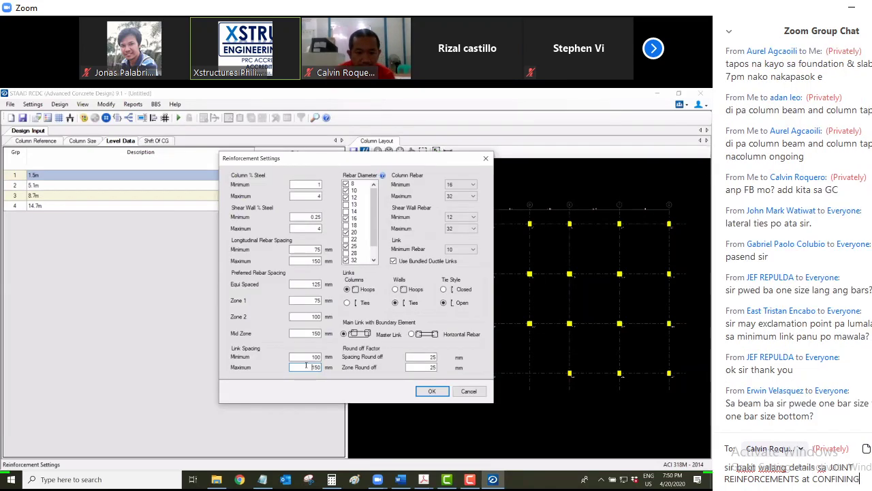
pyautogui.write(' RE')
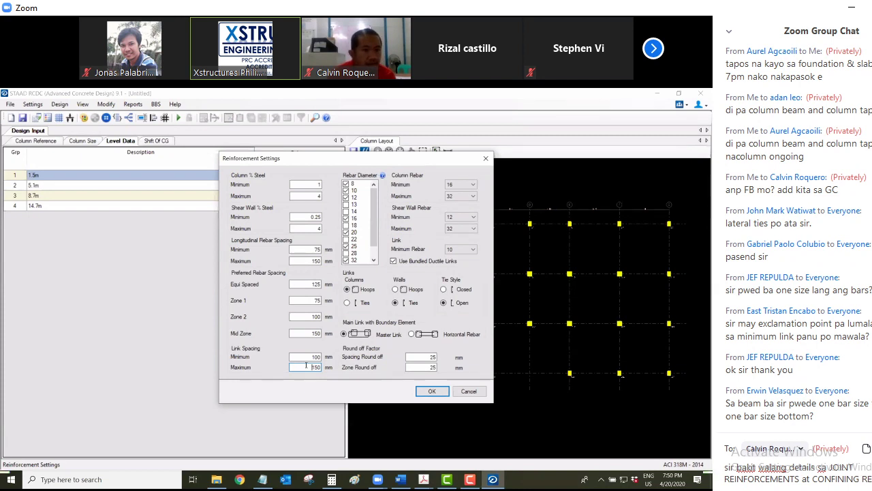
pyautogui.write('INFORCEMENTS?')
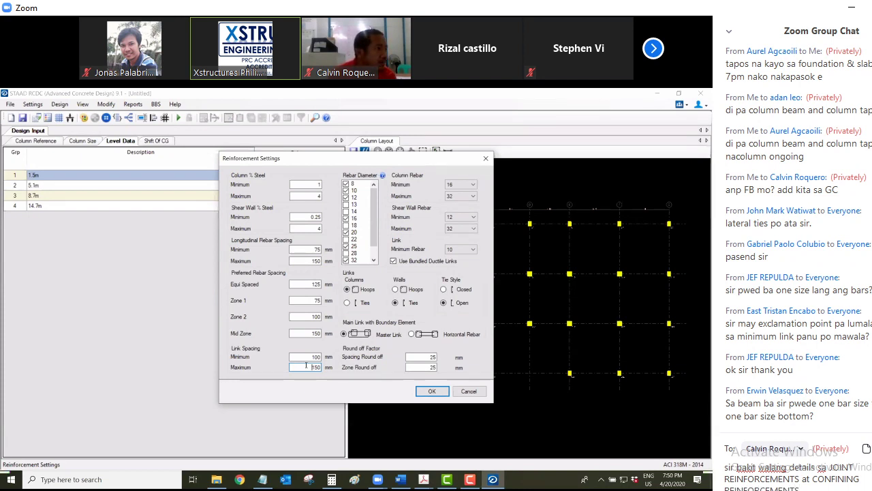
pyautogui.click(802, 449)
pyautogui.click(774, 280)
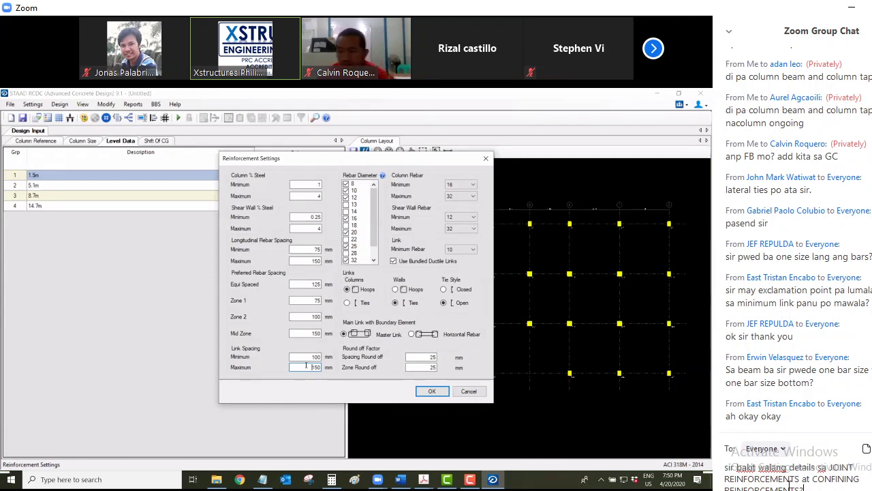
pyautogui.moveTo(827, 489); pyautogui.dragTo(724, 469)
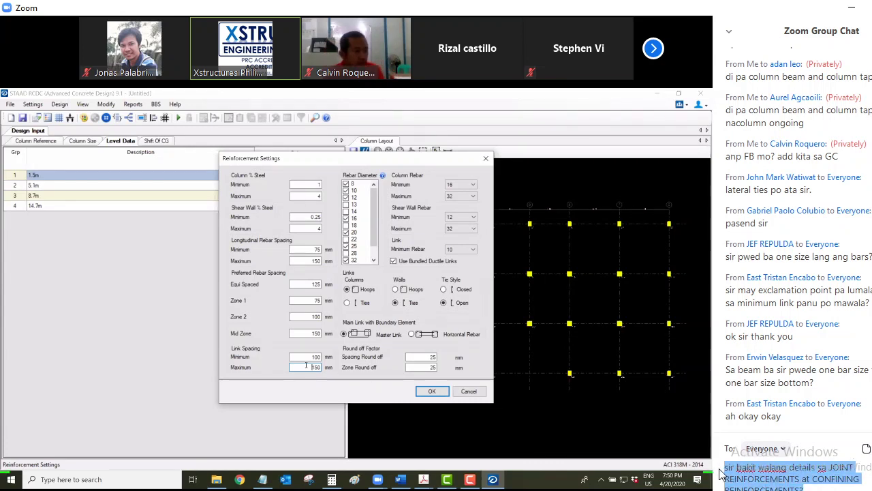
pyautogui.click(813, 488)
pyautogui.press('Return')
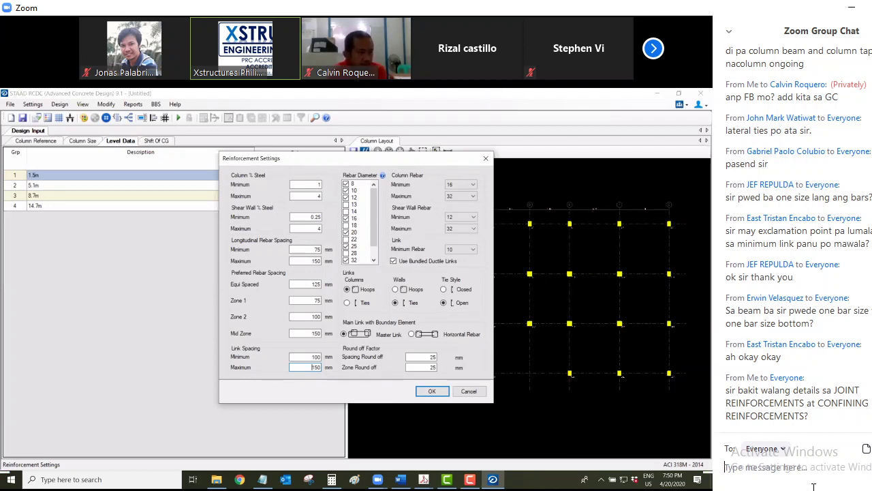
pyautogui.write('YES')
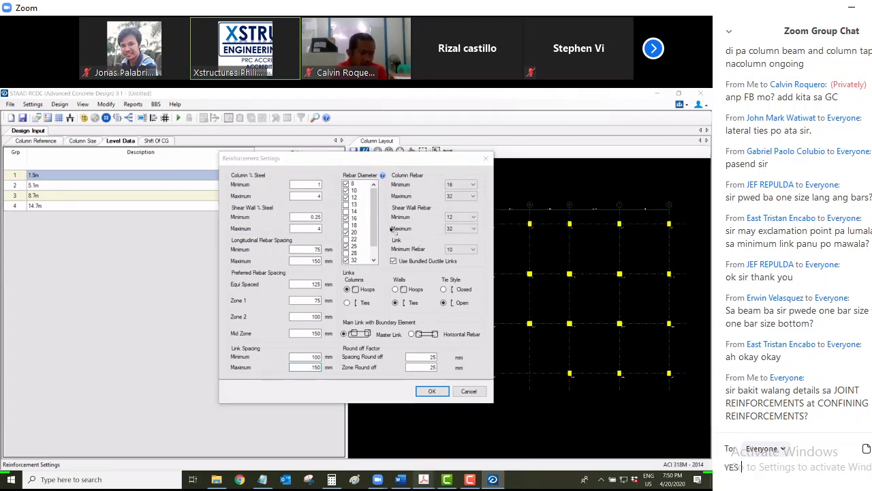
pyautogui.write(' SA')
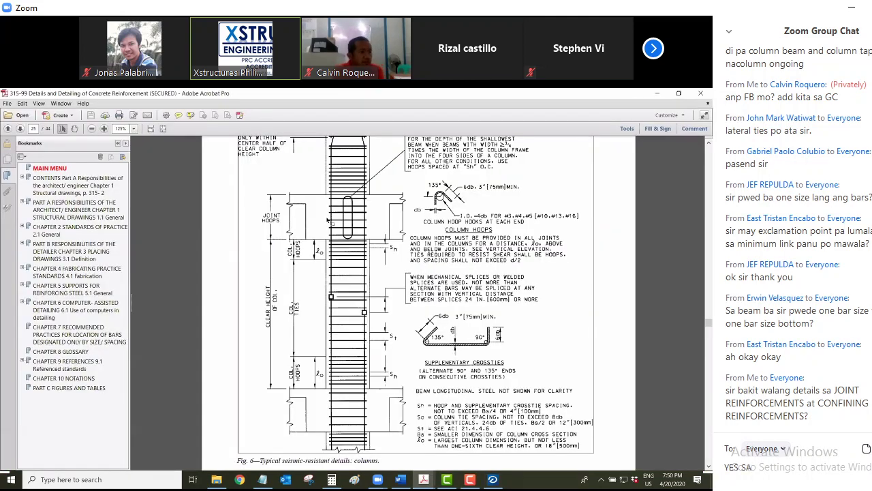
# Reply 'YES SIR' and then 'ah okay manual pa lang' to Everyone in the Zoom chat
pyautogui.press('BackSpace')
pyautogui.write('IR')
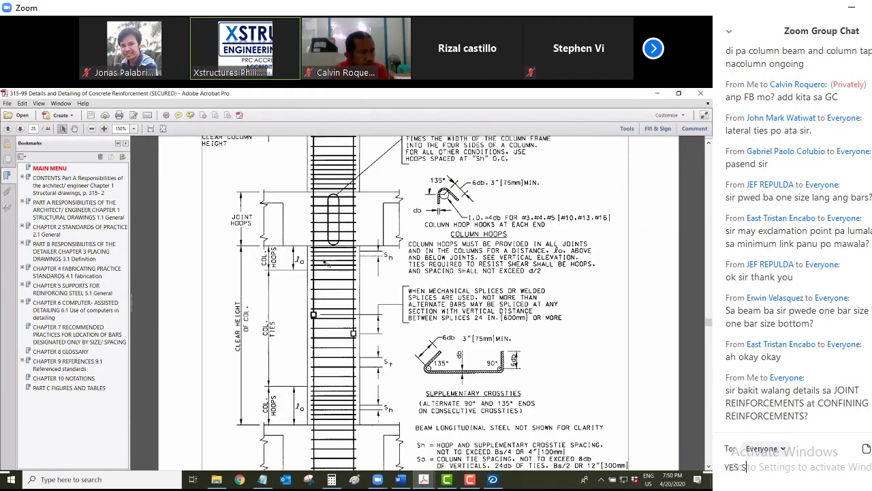
pyautogui.press('Return')
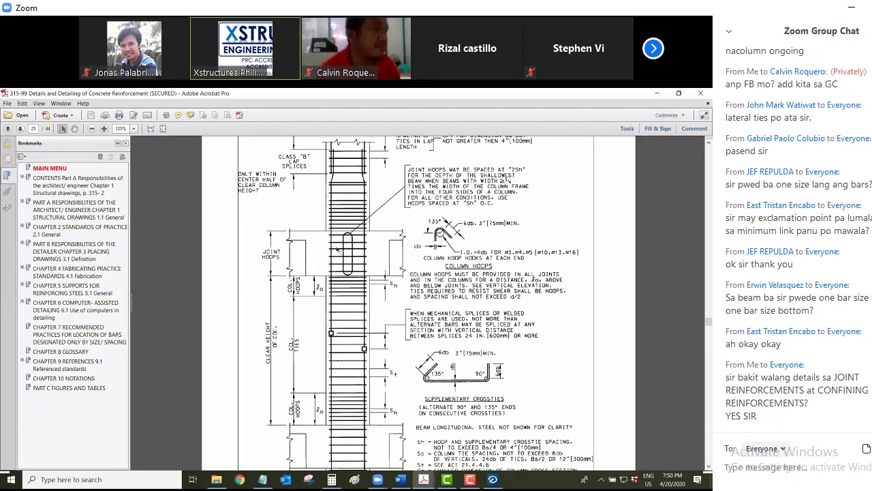
pyautogui.write('ah okay ')
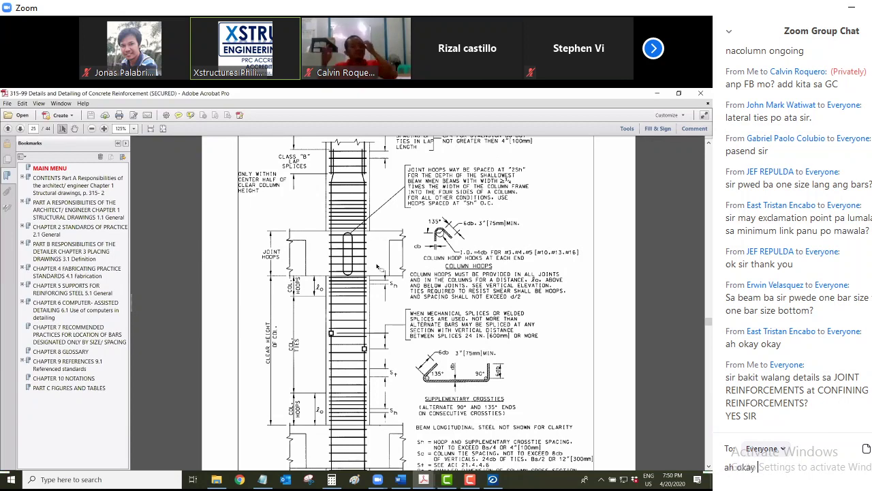
pyautogui.write('manual pa lan')
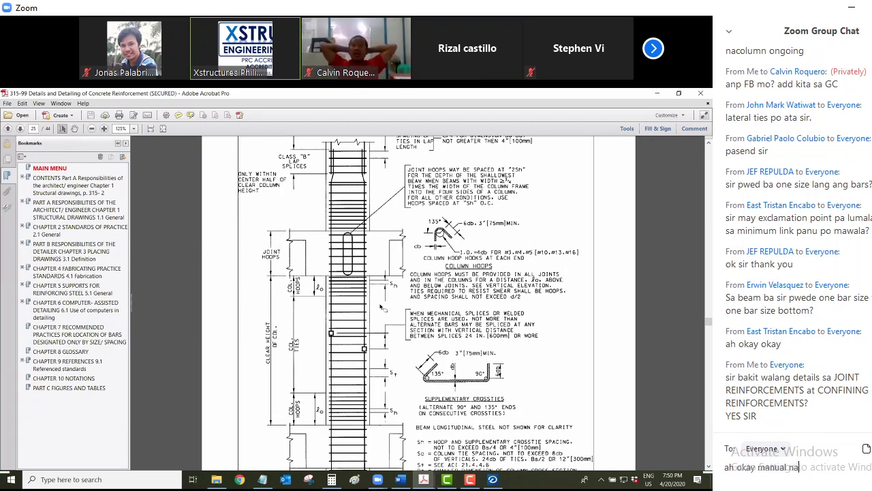
pyautogui.write('g')
pyautogui.press('Return')
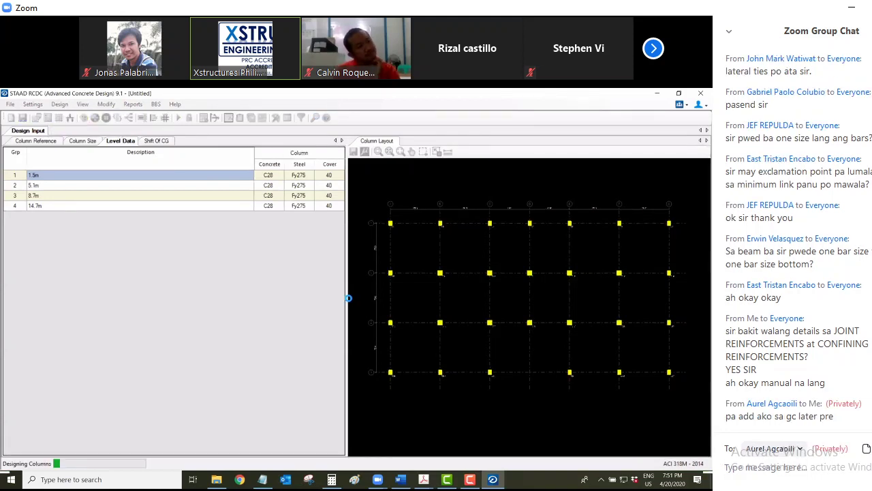
# Send the chat messages 'ano FB mo' and then 'ok add kita'
pyautogui.write('ano ')
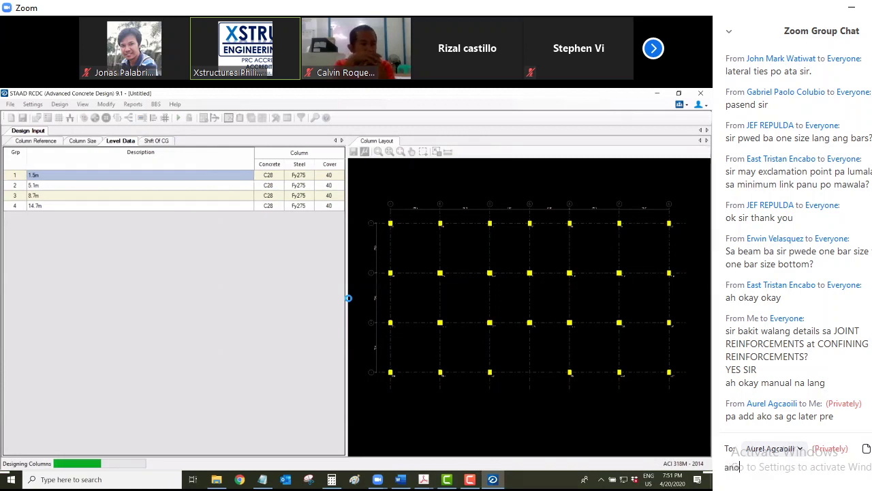
pyautogui.write('FB mo?')
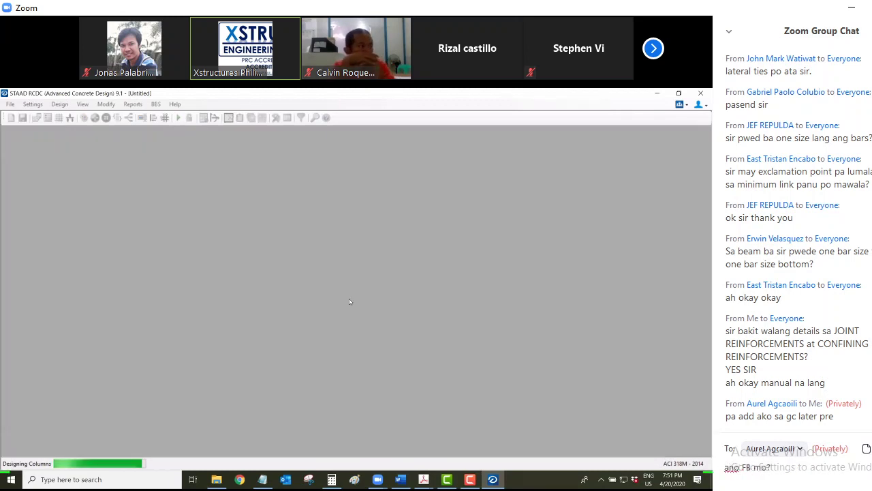
pyautogui.press('Return')
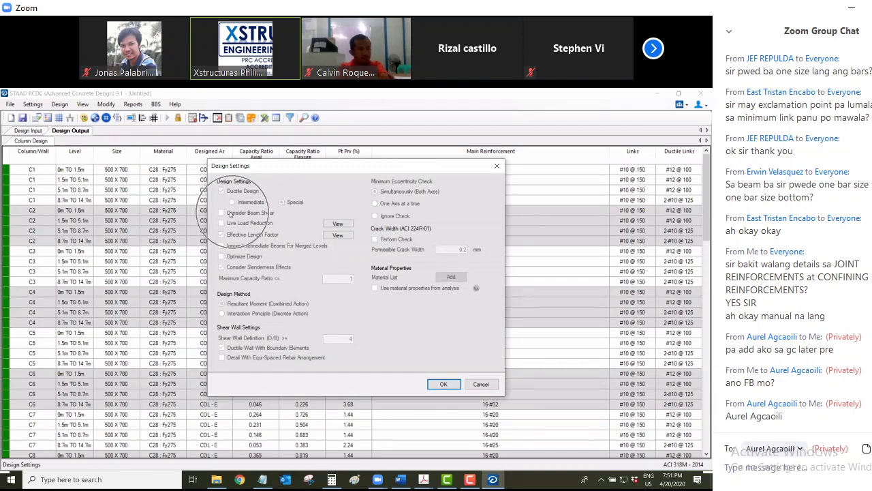
pyautogui.write('o')
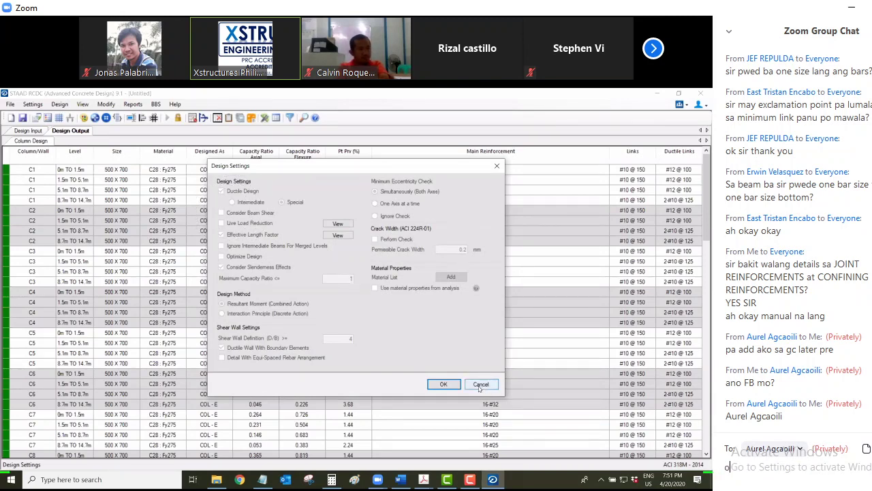
pyautogui.write('k add kita')
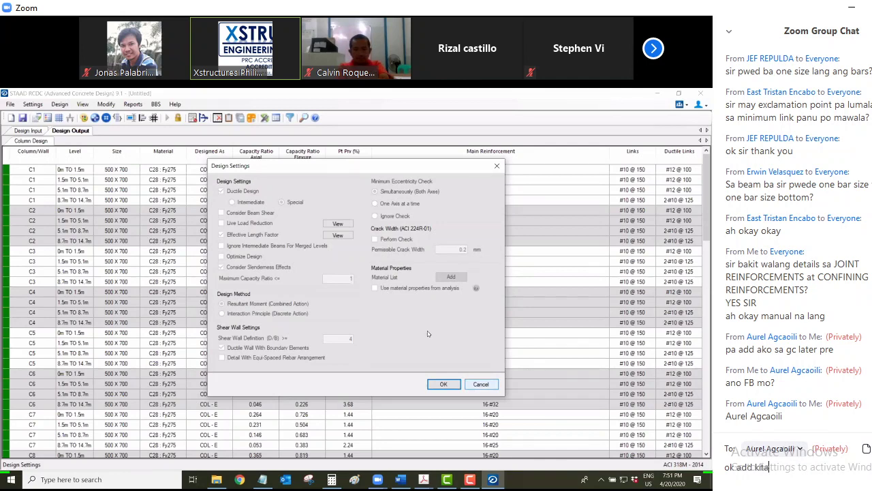
pyautogui.press('Return')
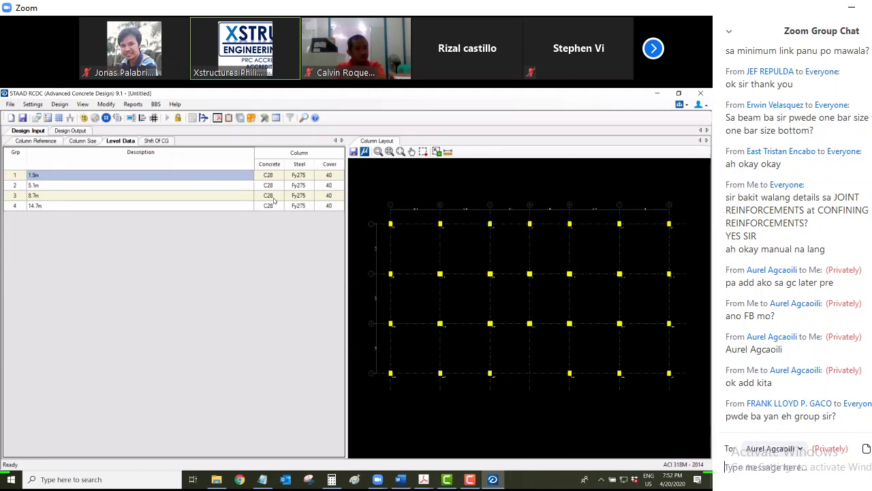
pyautogui.click(329, 185)
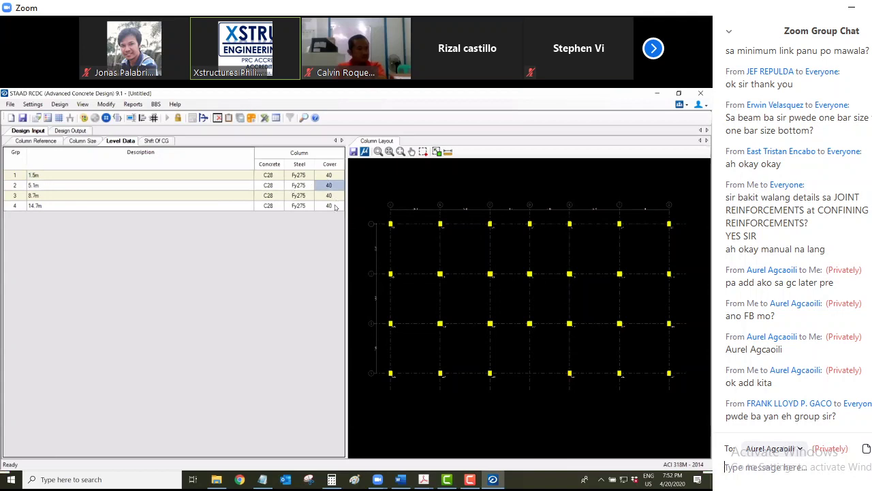
pyautogui.click(333, 206)
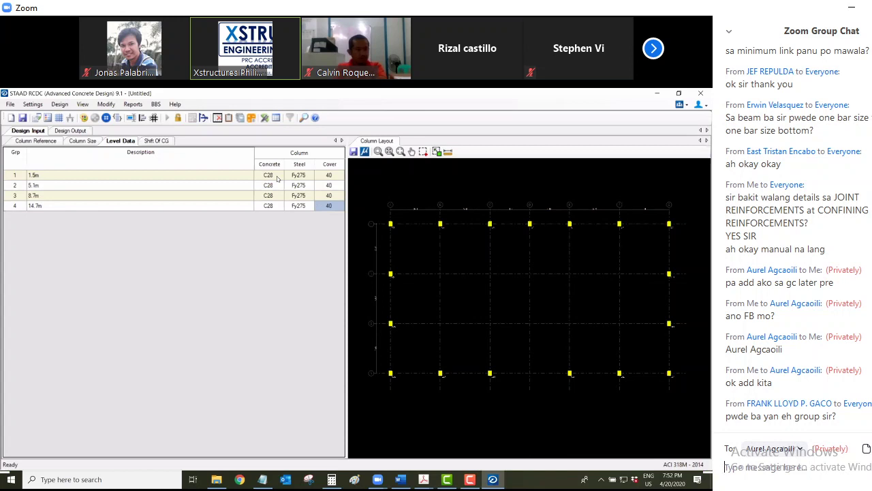
pyautogui.click(156, 141)
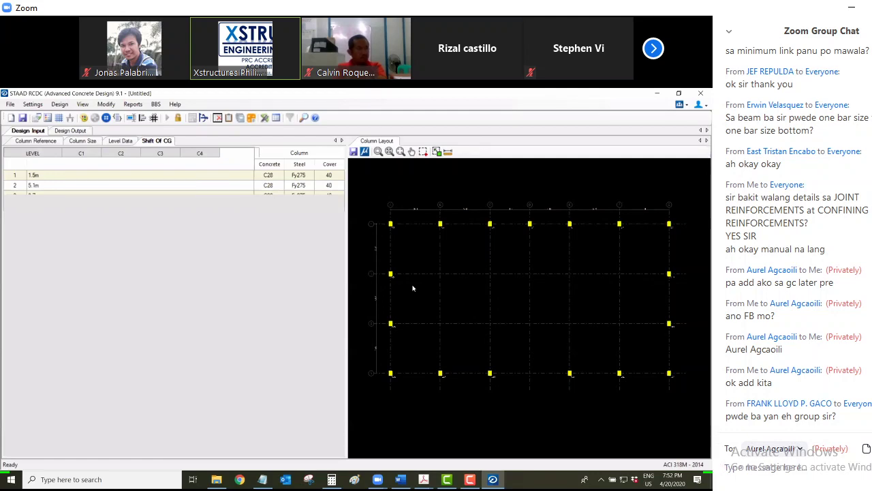
pyautogui.click(54, 130)
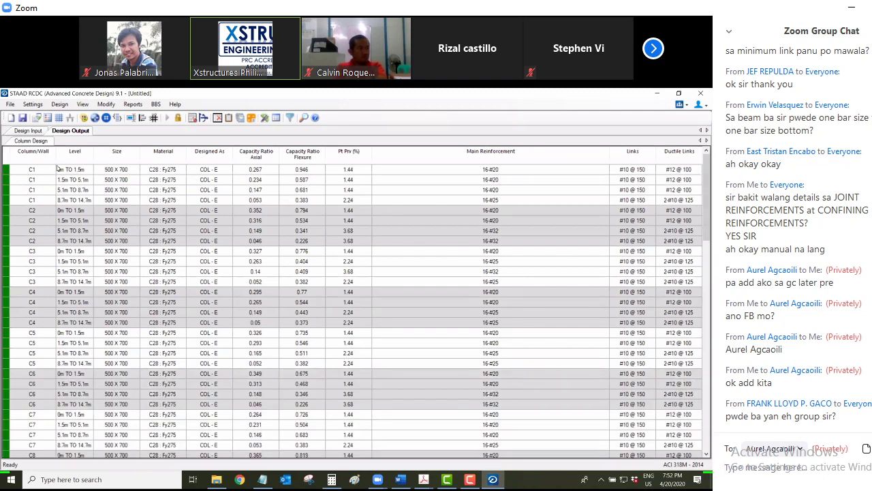
# Check the Settings menu without choosing anything, then open the Reports list for the detailed drawing
pyautogui.hotkey('alt', 's')
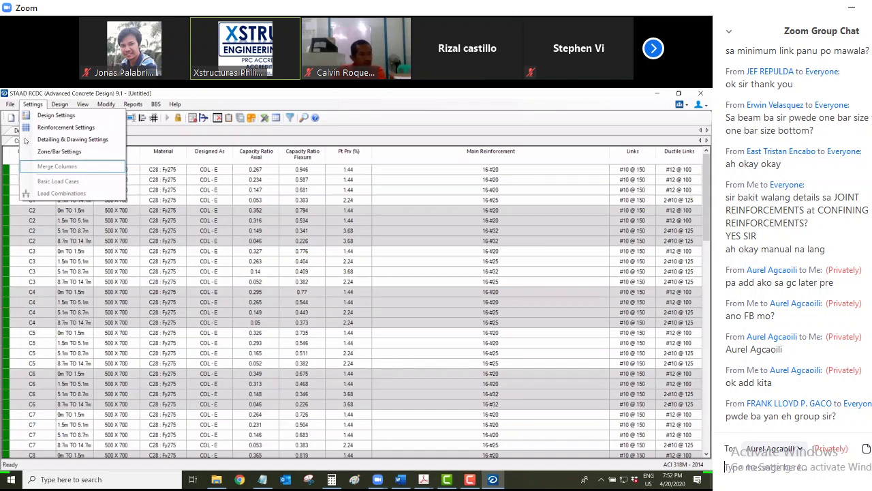
pyautogui.click(26, 119)
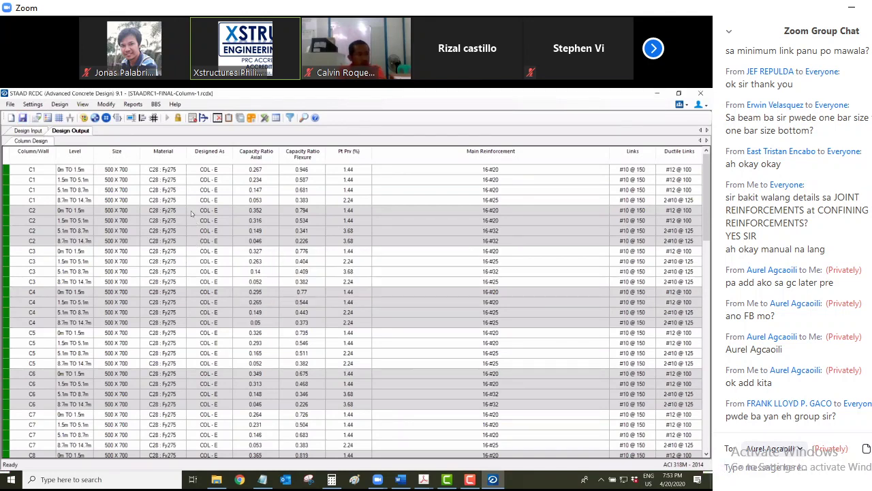
pyautogui.click(37, 118)
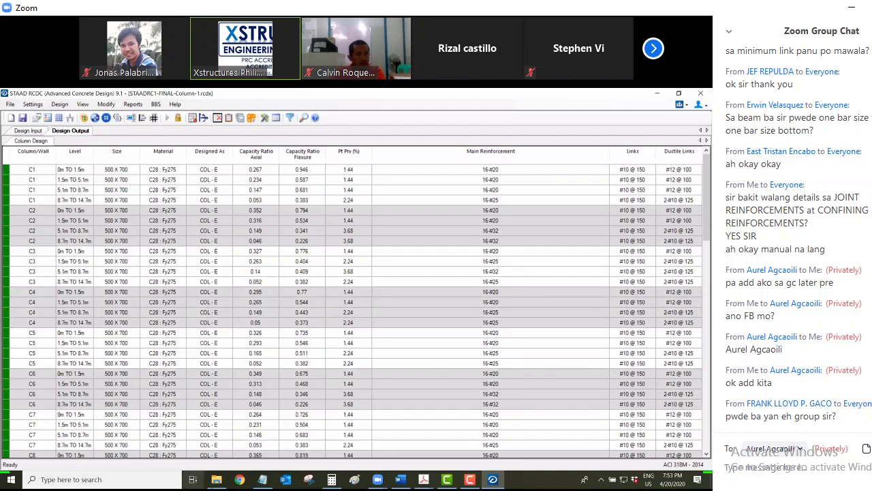
pyautogui.moveTo(216, 480)
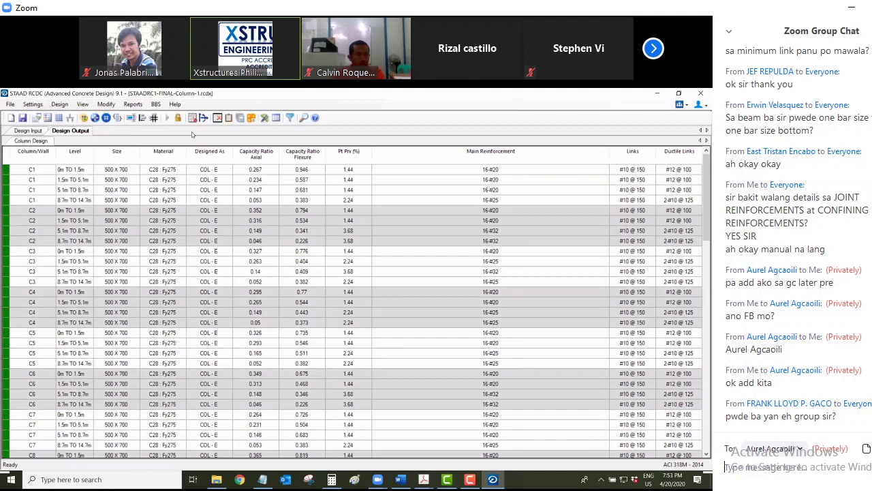
pyautogui.click(133, 103)
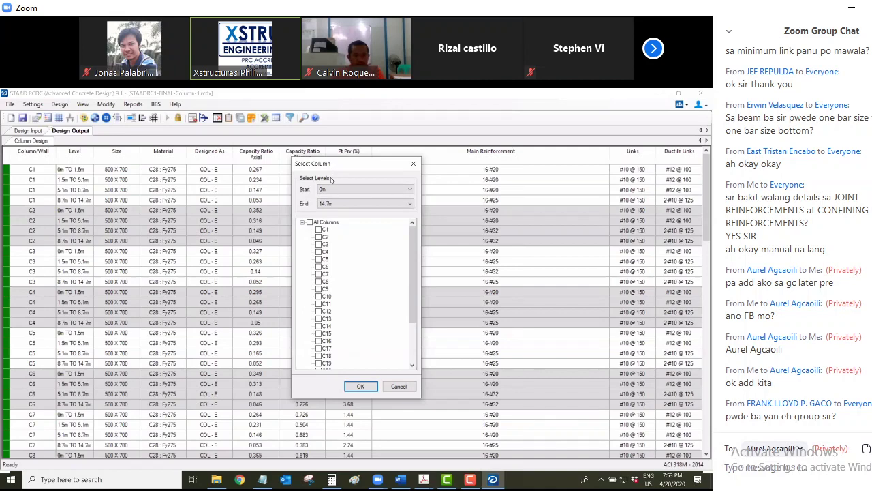
# Select All Columns and generate the detailed drawing for every column level from 0m to 14.7m
pyautogui.click(309, 222)
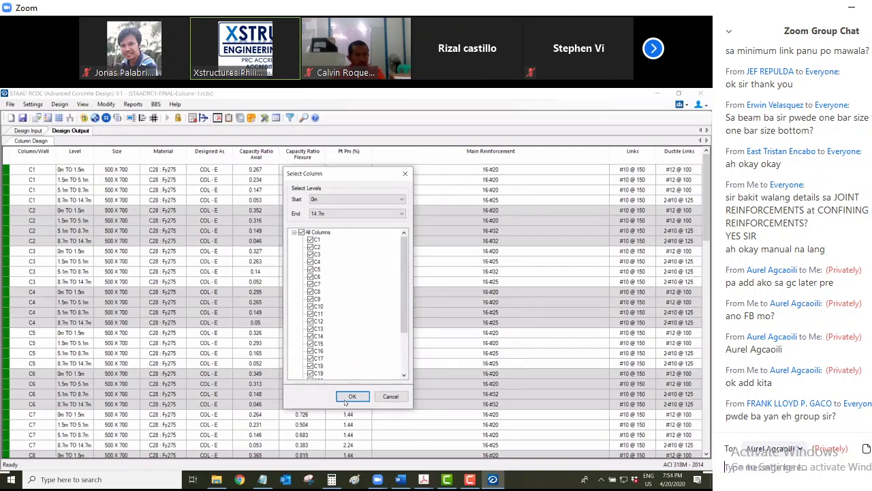
pyautogui.click(345, 403)
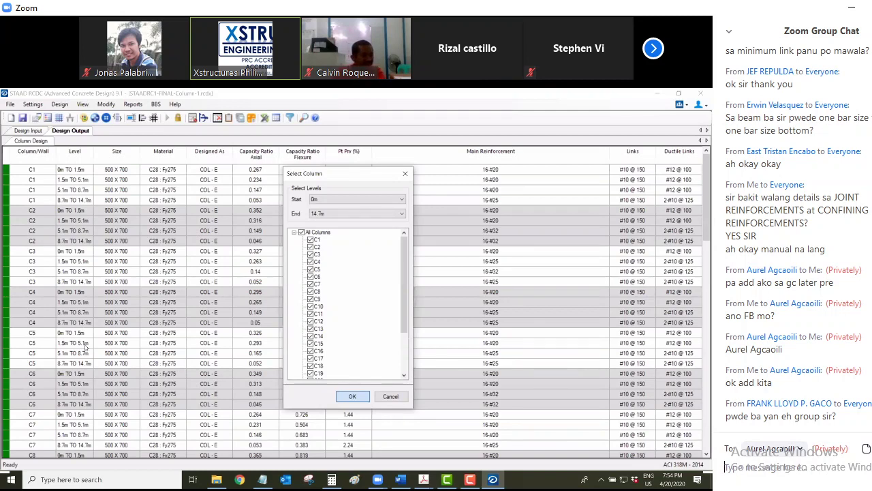
pyautogui.press('Return')
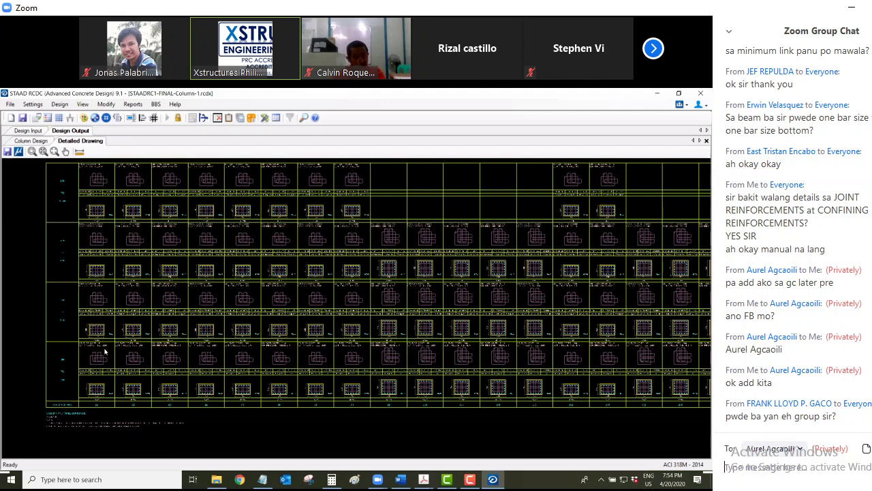
# Zoom out the generated drawing and bring up the Modify menu's AutoGroup Columns option
pyautogui.scroll(-2, 79, 339)
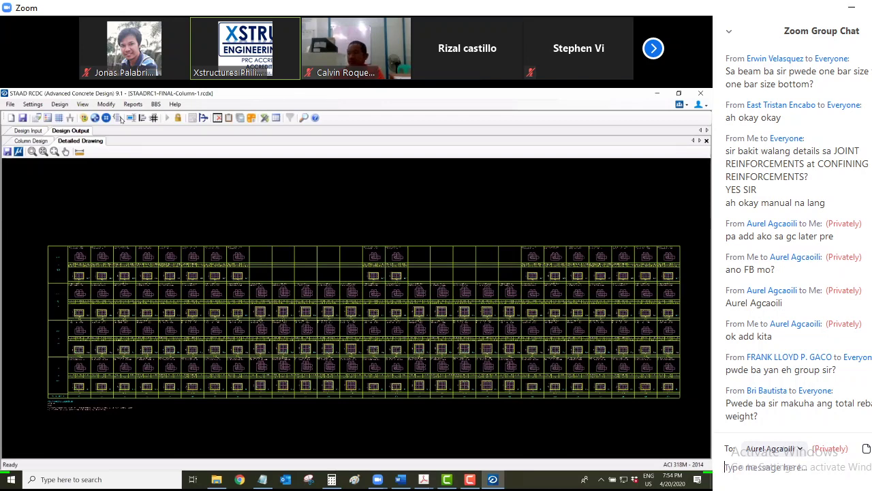
pyautogui.click(120, 118)
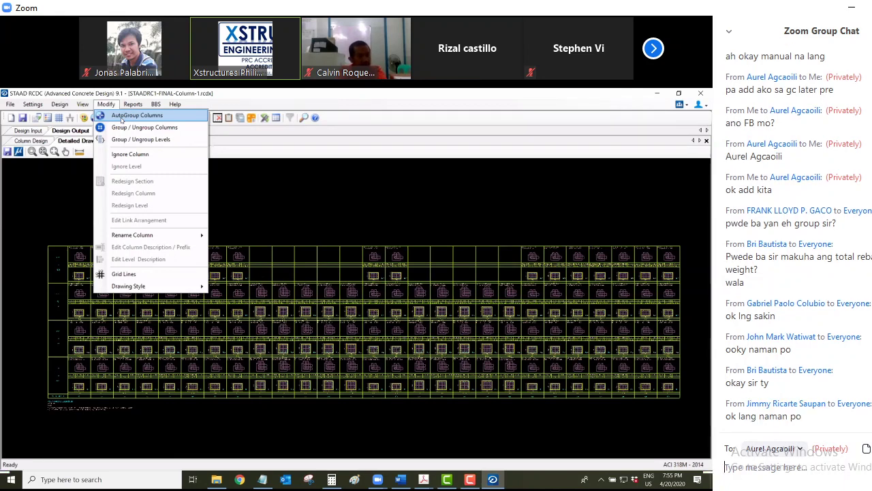
# Address the Zoom chat to Everyone, then reopen the recipient list
pyautogui.click(804, 451)
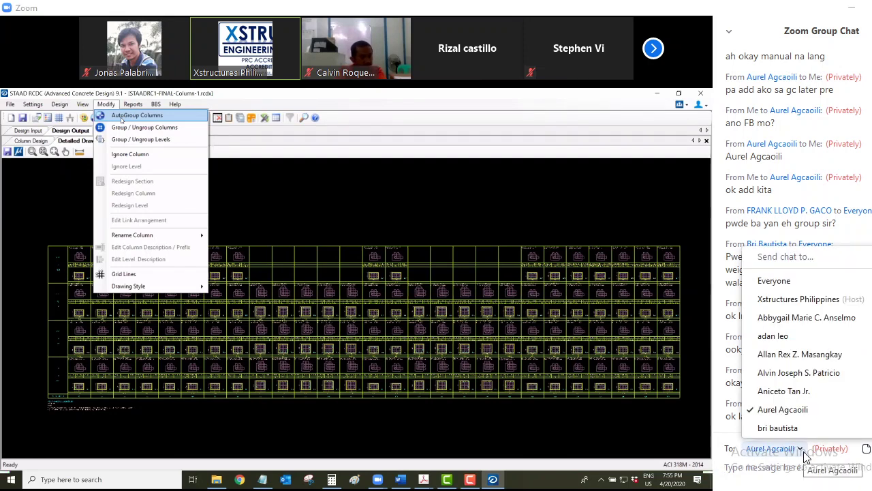
pyautogui.click(775, 280)
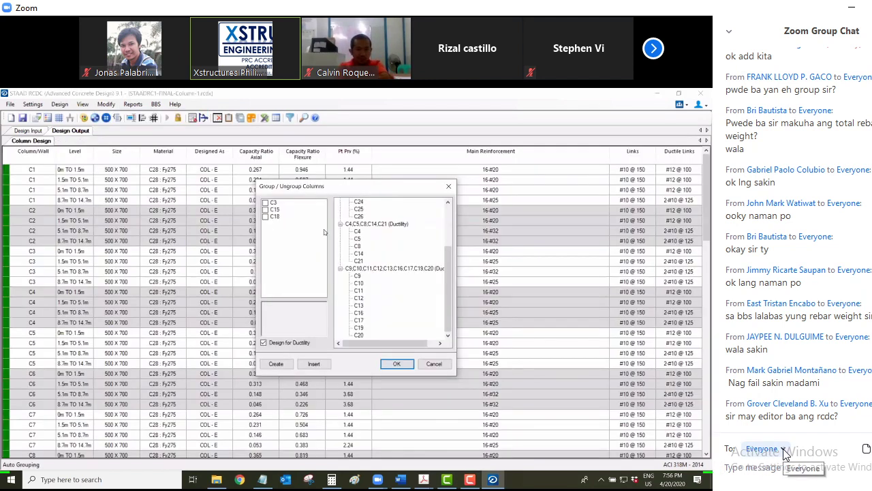
pyautogui.click(783, 450)
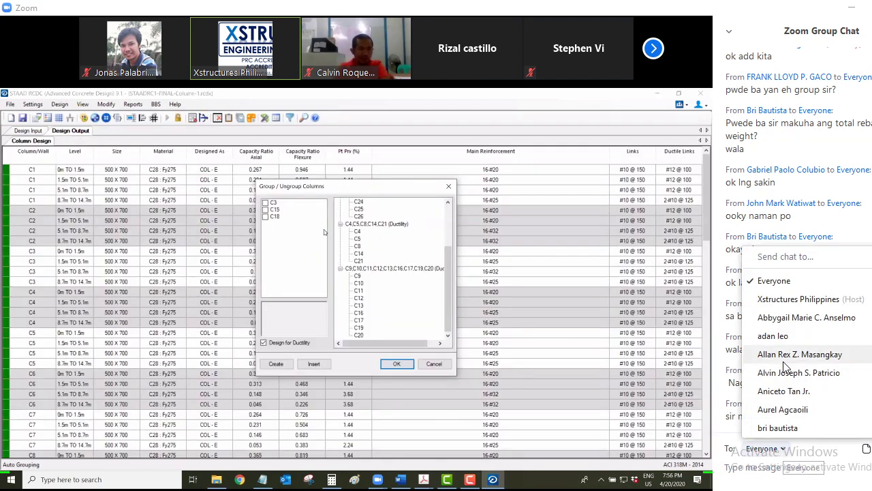
# Privately send one attendee the chat message 'ang FB mo? add kita sa GC'
pyautogui.scroll(-5, 785, 367)
pyautogui.click(789, 327)
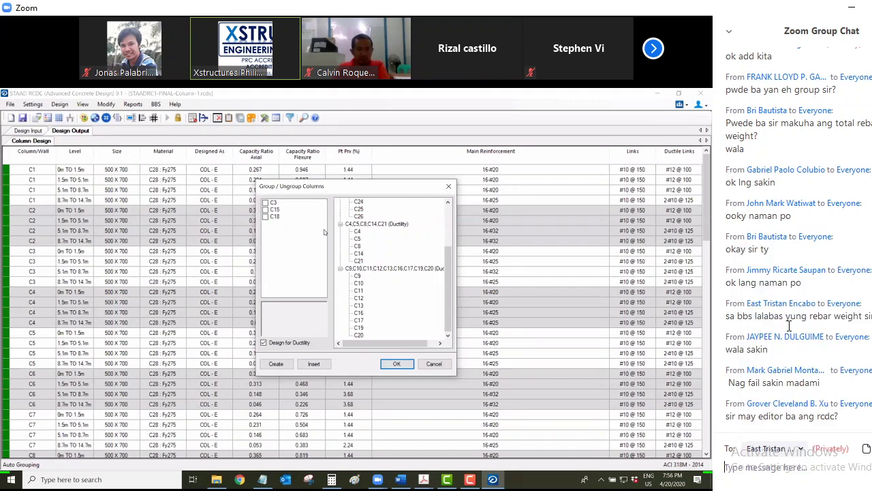
pyautogui.write('a')
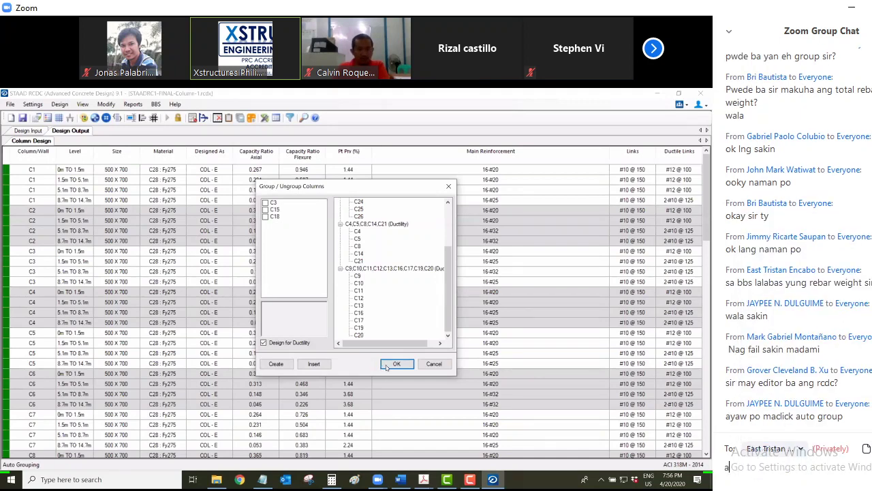
pyautogui.write('ng FB')
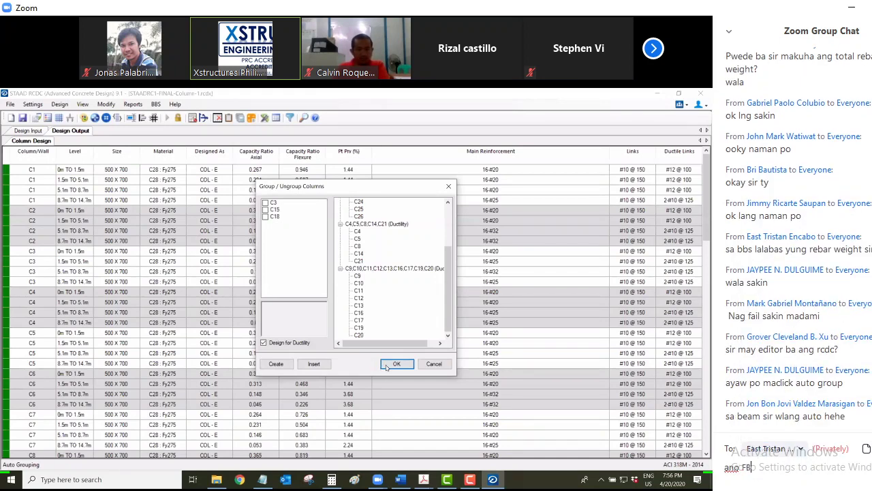
pyautogui.write(' mo? add kita sa GC')
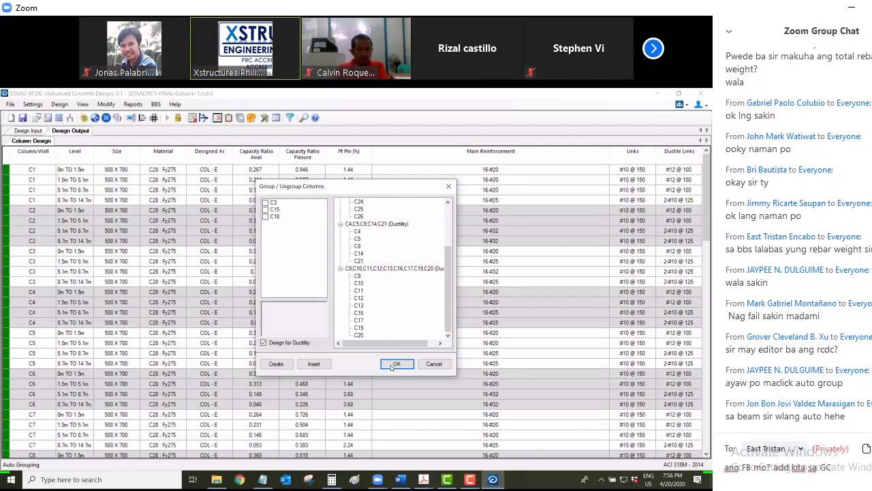
pyautogui.press('Return')
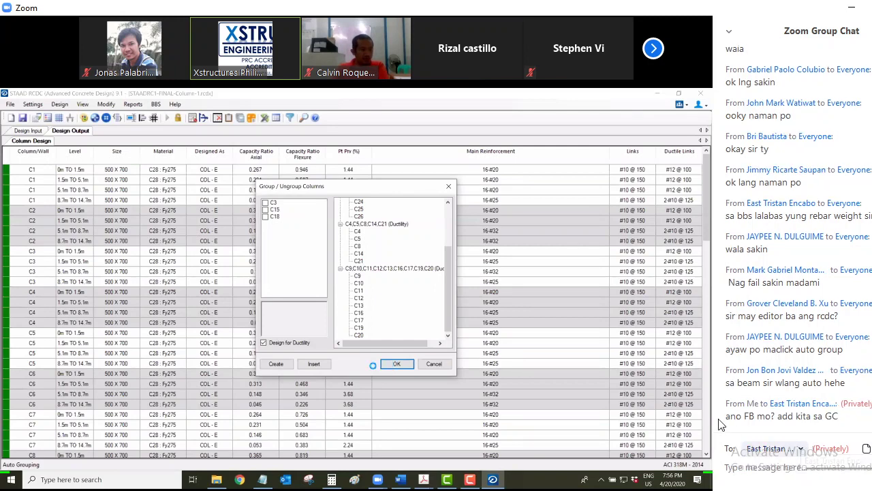
pyautogui.moveTo(726, 417); pyautogui.dragTo(842, 423)
pyautogui.hotkey('ctrl', 'c')
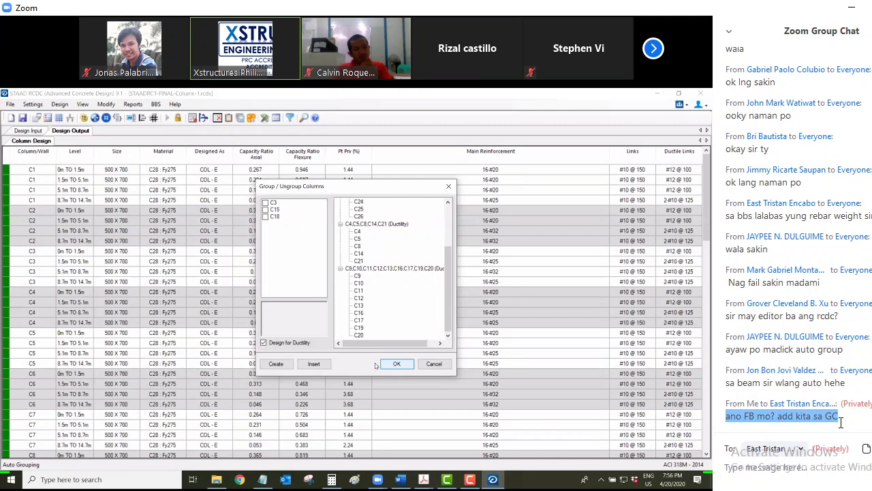
pyautogui.click(779, 465)
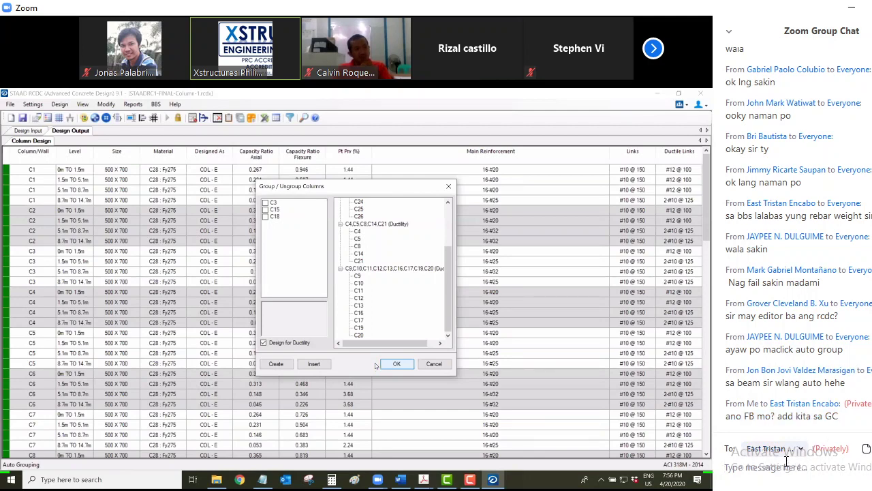
# Switch the chat back to Everyone, show the participants list, and reopen the recipient list
pyautogui.click(798, 450)
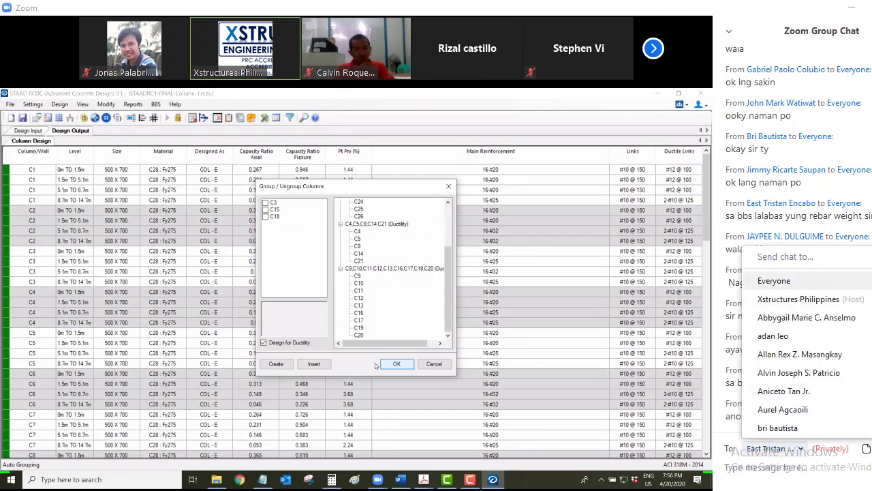
pyautogui.click(774, 280)
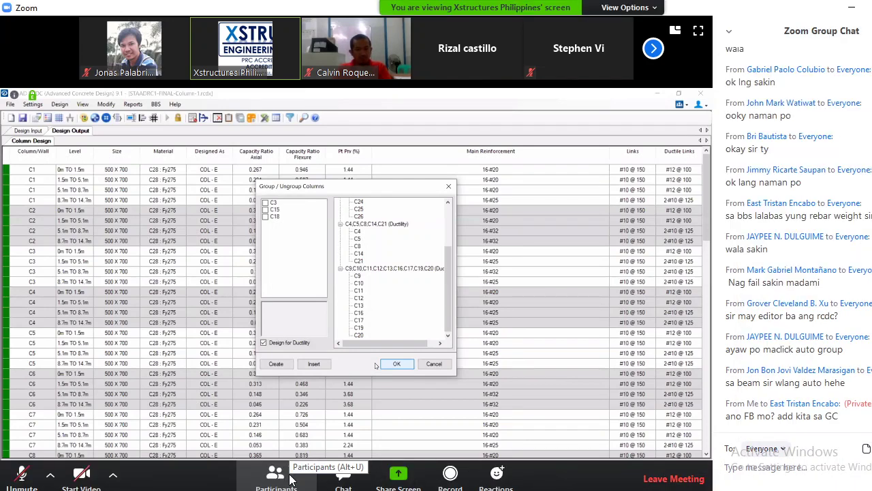
pyautogui.click(289, 474)
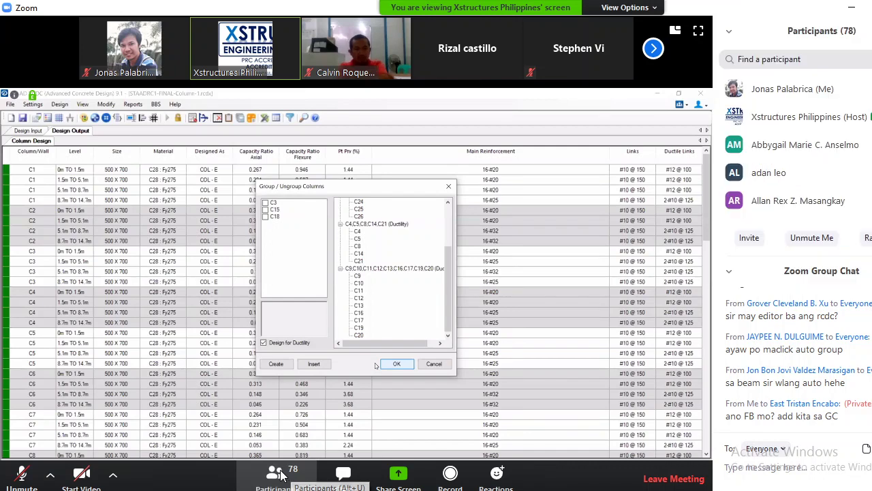
pyautogui.scroll(-10, 837, 138)
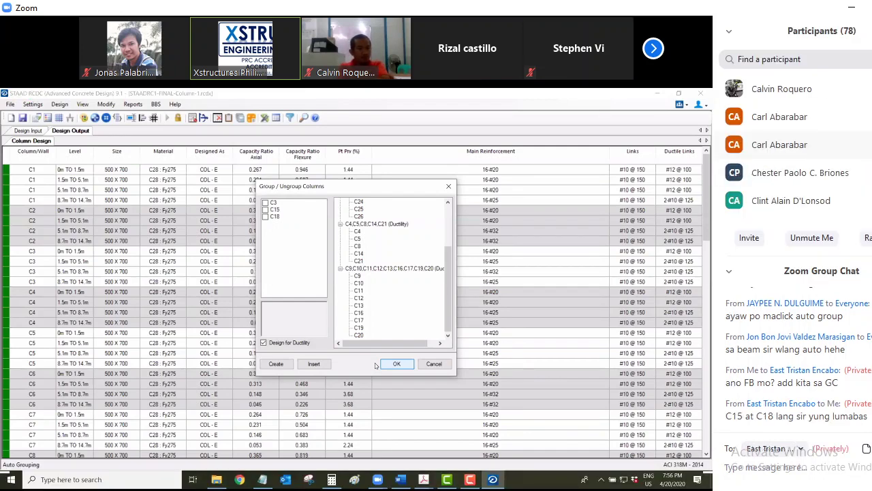
pyautogui.scroll(-10, 798, 147)
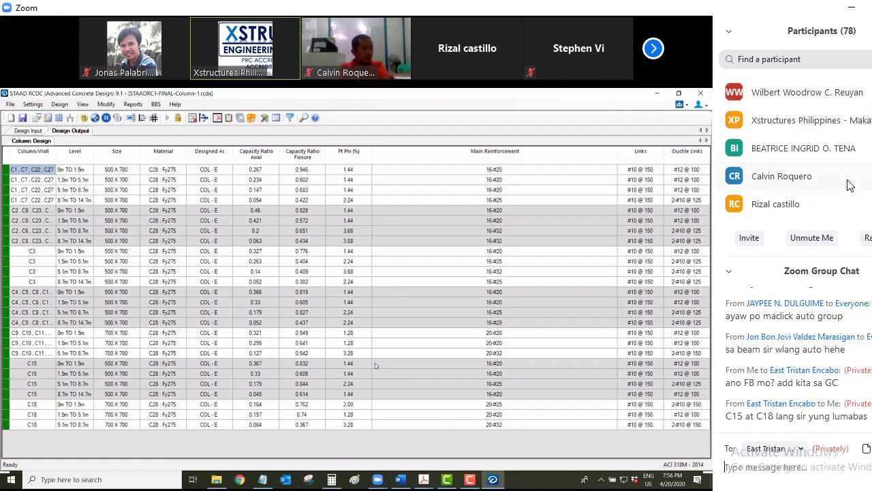
pyautogui.click(803, 456)
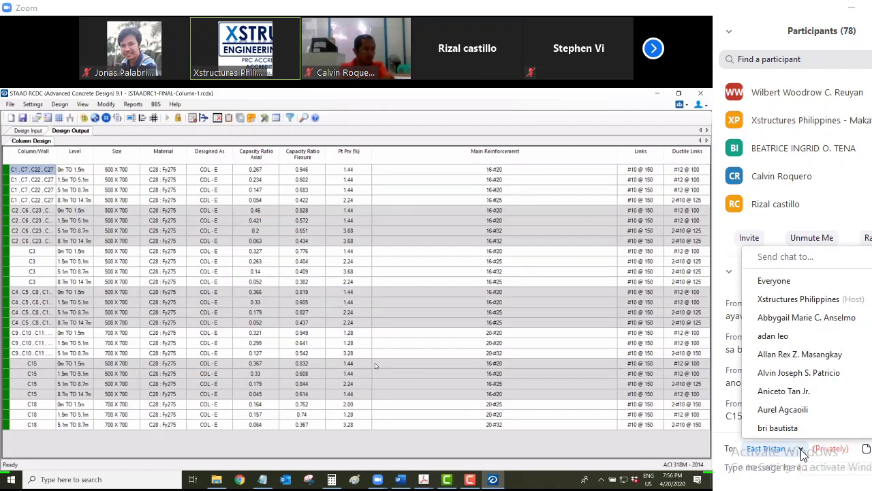
pyautogui.scroll(-6, 804, 340)
pyautogui.scroll(-15, 789, 430)
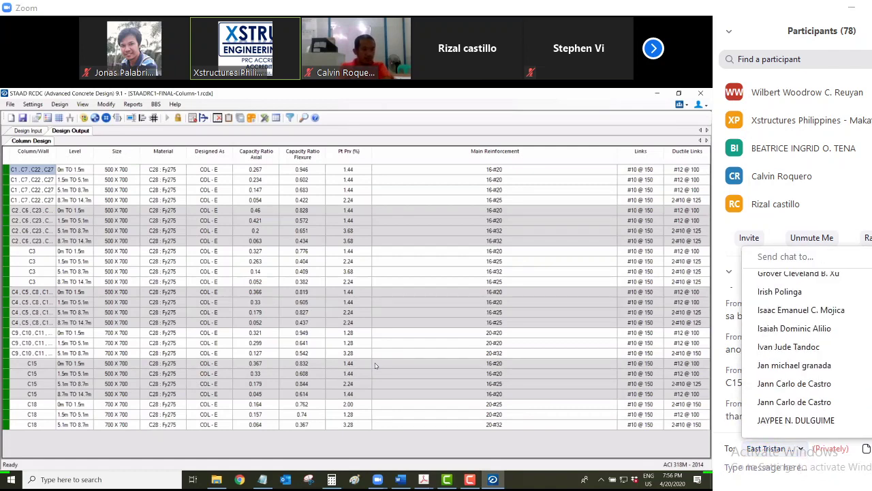
pyautogui.click(786, 428)
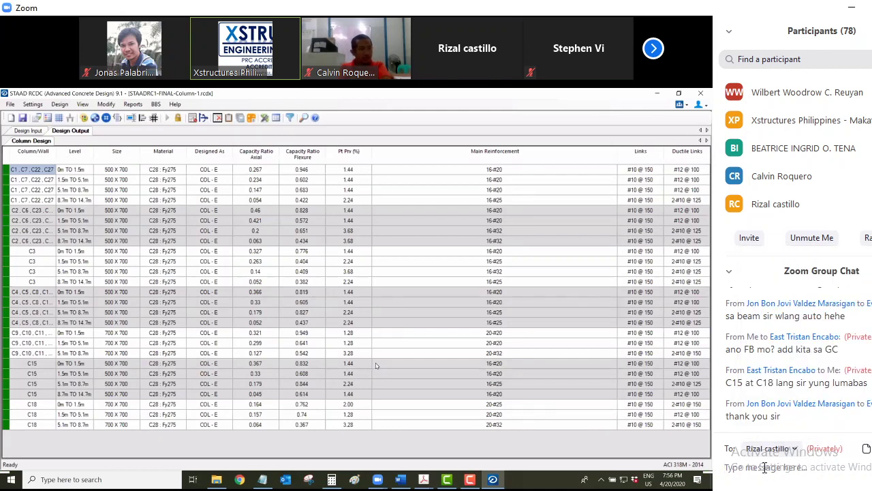
pyautogui.hotkey('ctrl', 'v')
pyautogui.press('Return')
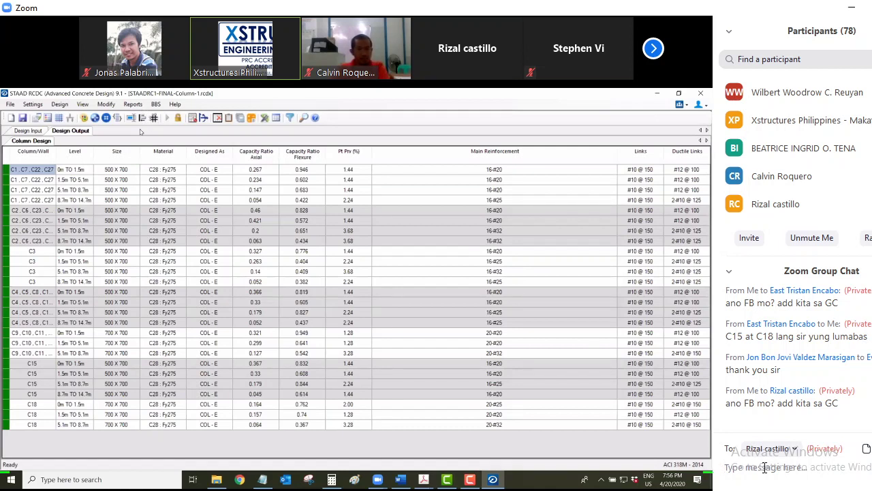
pyautogui.hotkey('alt', 'r')
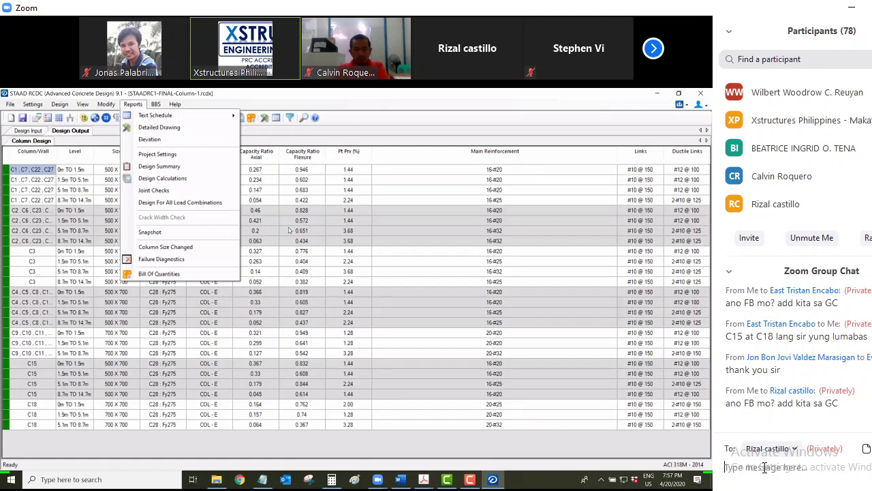
pyautogui.press('Return')
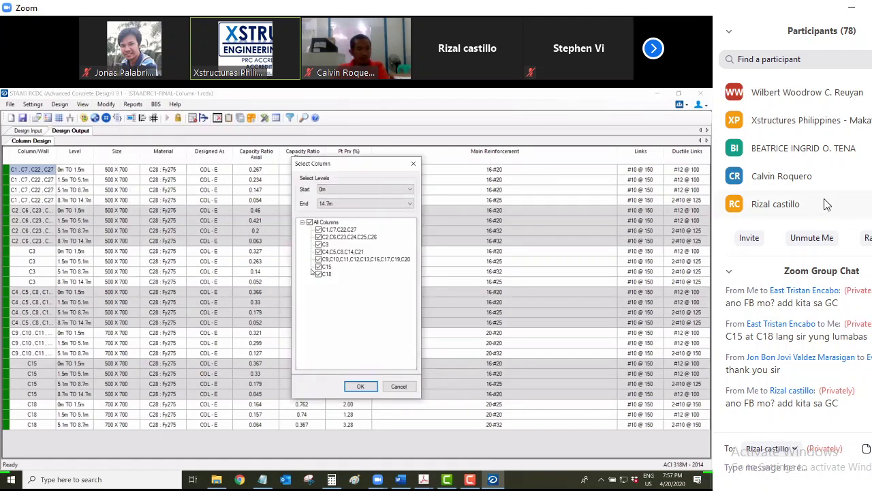
pyautogui.click(361, 386)
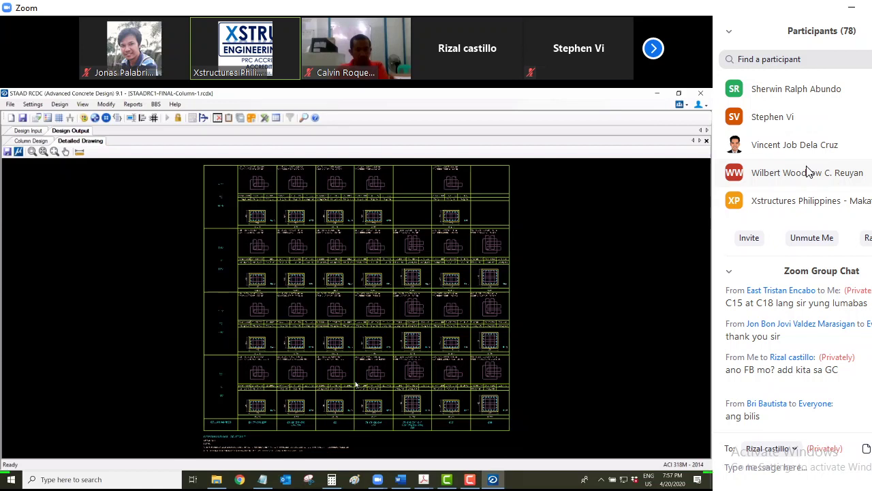
pyautogui.scroll(5, 809, 171)
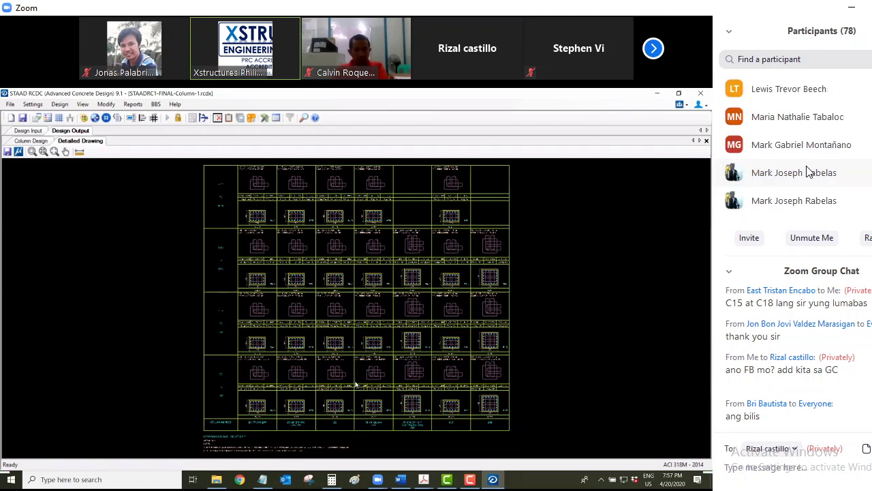
pyautogui.scroll(-1, 809, 171)
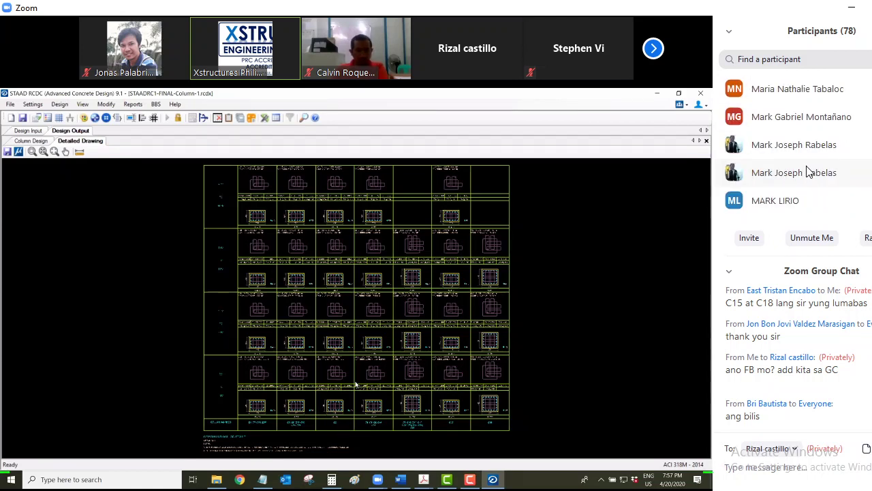
# Set the Zoom chat recipient back to Everyone
pyautogui.click(796, 450)
pyautogui.scroll(-5, 805, 334)
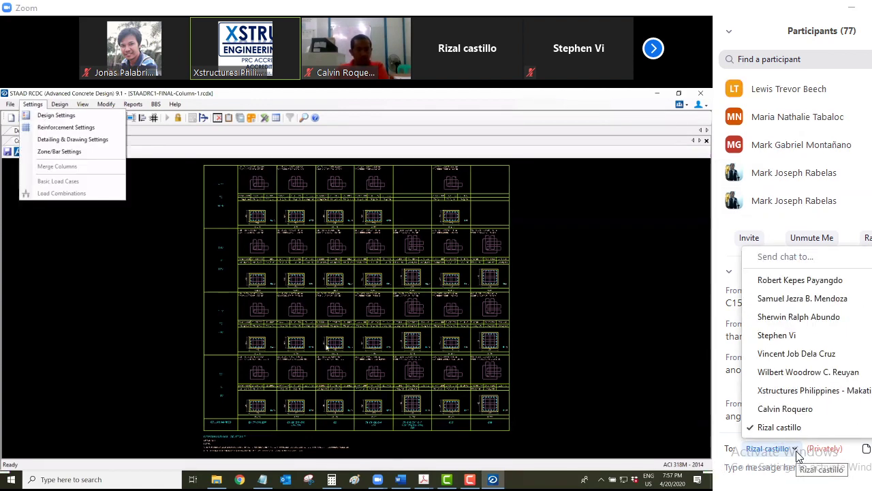
pyautogui.scroll(6, 804, 313)
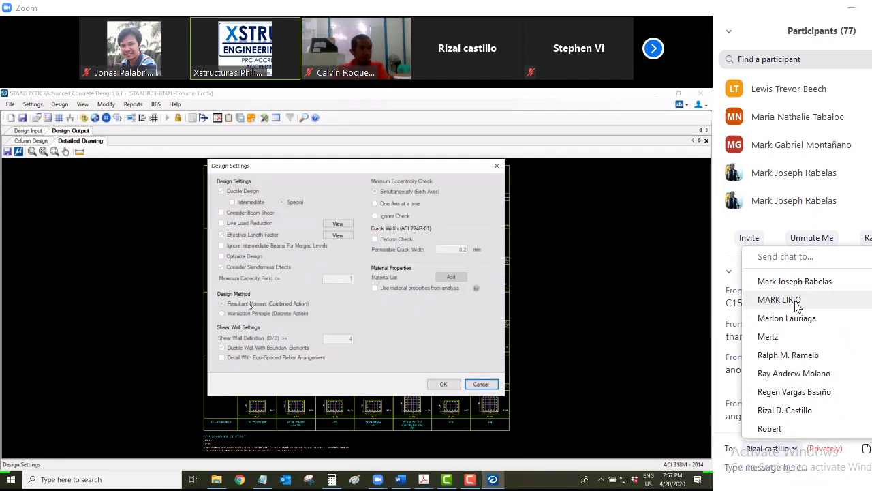
pyautogui.scroll(12, 796, 306)
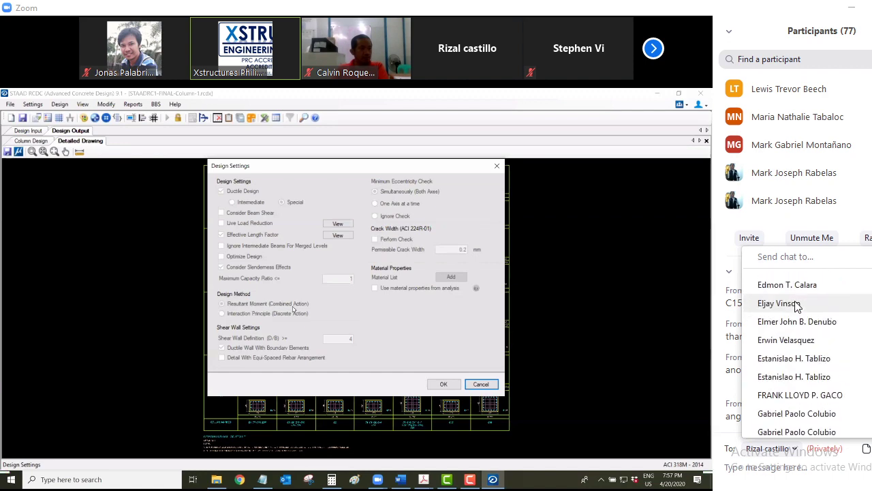
pyautogui.scroll(3, 797, 306)
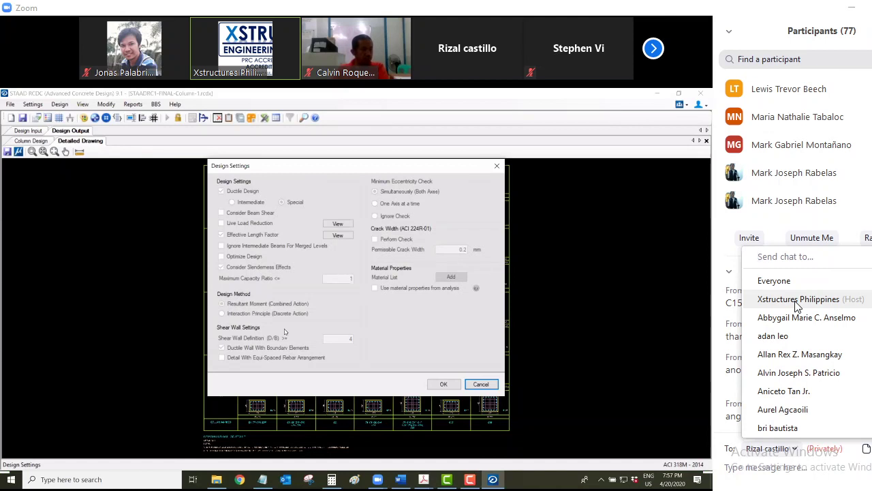
pyautogui.click(774, 280)
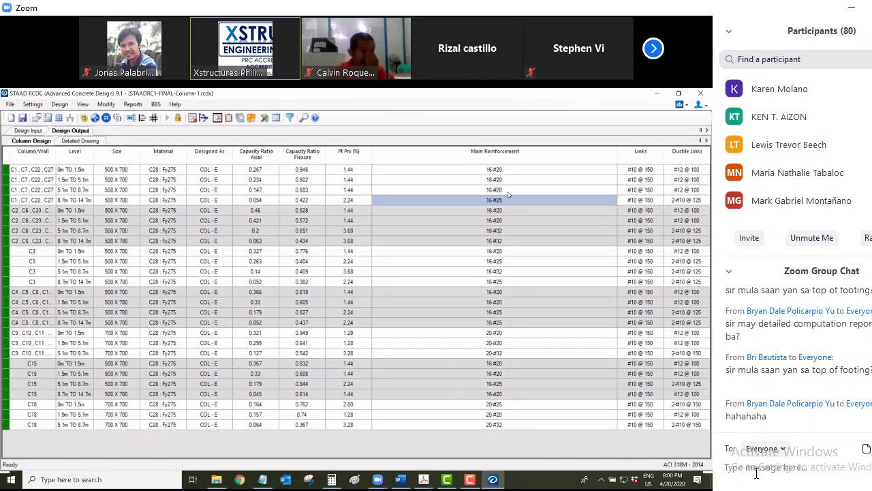
# Copy C1's top-level 16#25 main reinforcement and paste it onto its three lower levels
pyautogui.click(493, 204)
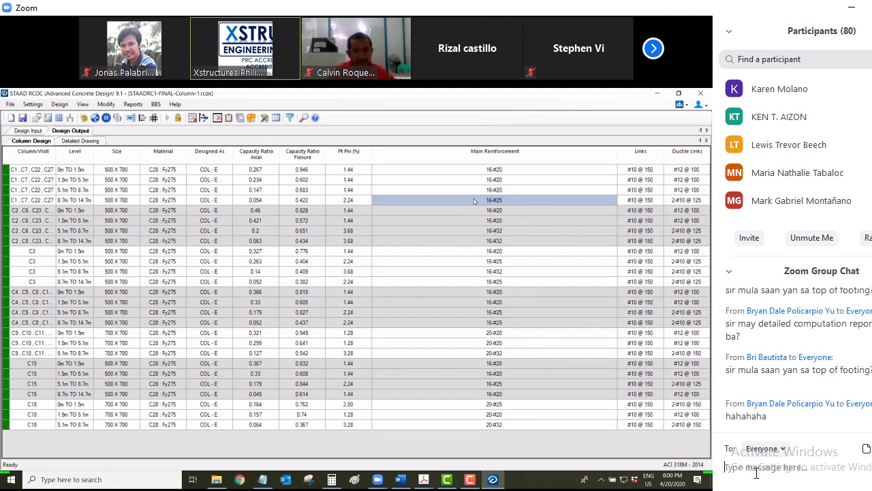
pyautogui.click(475, 201)
pyautogui.rightClick(475, 200)
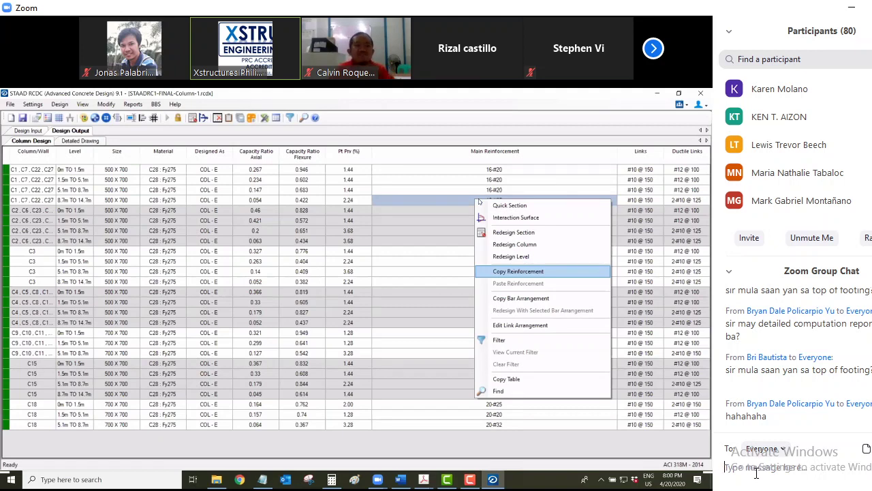
pyautogui.click(517, 271)
pyautogui.moveTo(477, 169); pyautogui.dragTo(477, 189)
pyautogui.rightClick(471, 189)
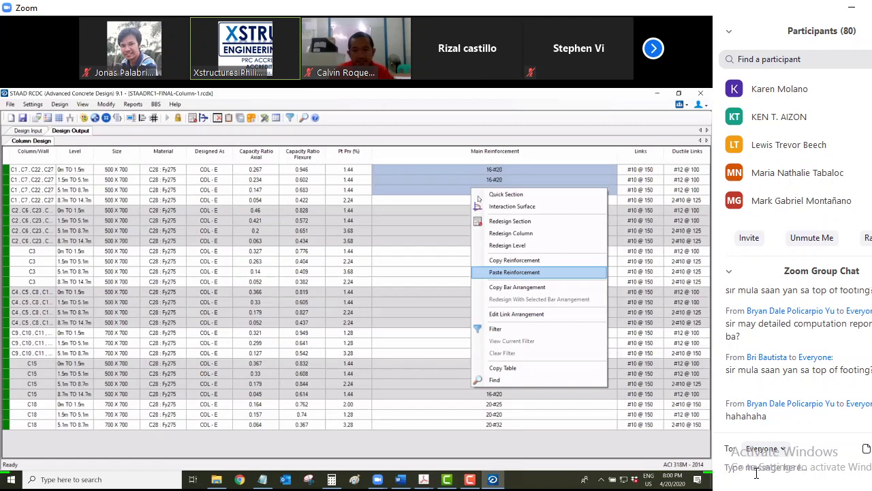
pyautogui.press('Return')
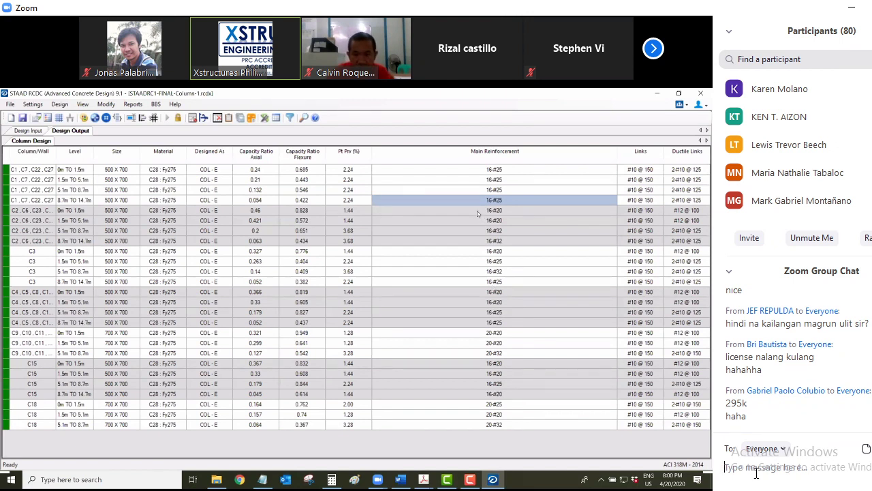
pyautogui.press('Down')
pyautogui.press('Down')
pyautogui.press('Down')
pyautogui.press('Down')
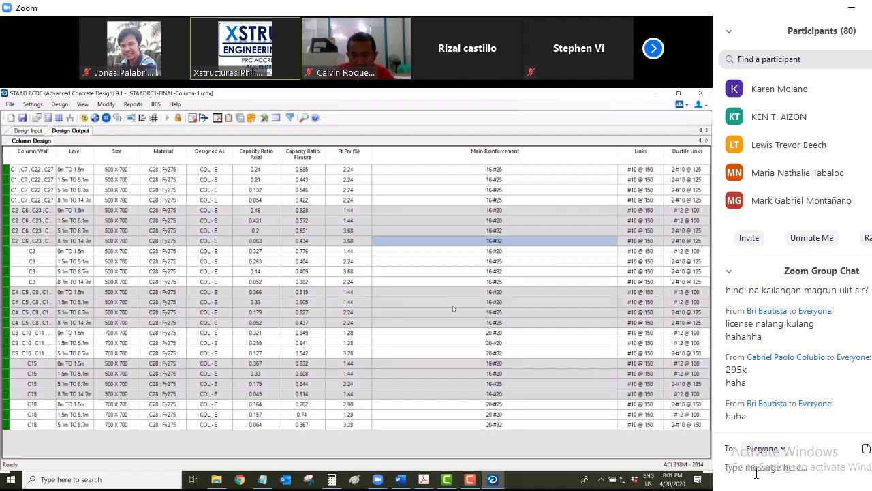
# Send 'un economical na sir?' to everyone in Zoom chat and type a follow-up 'conomical na sir' message
pyautogui.write('un')
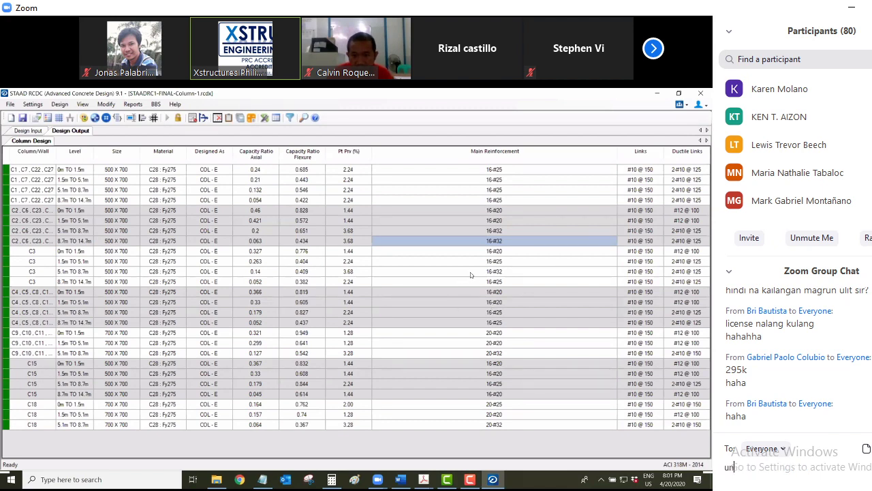
pyautogui.write(' econom')
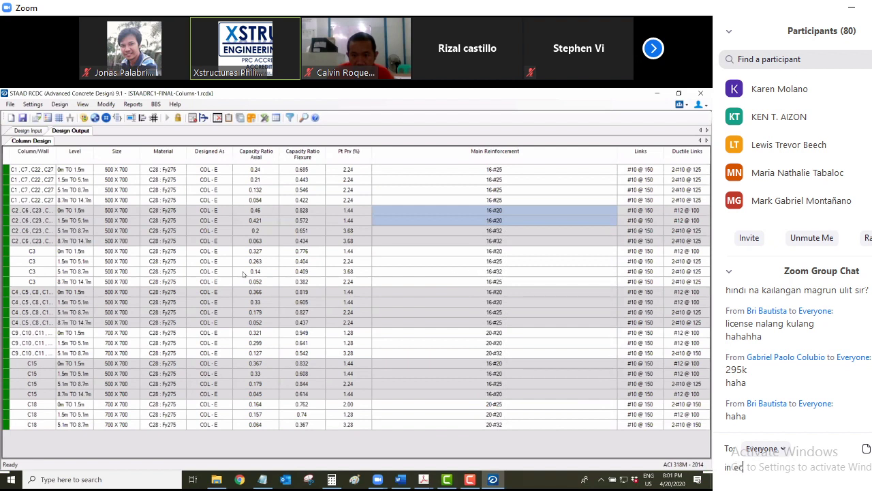
pyautogui.write('ical na sir')
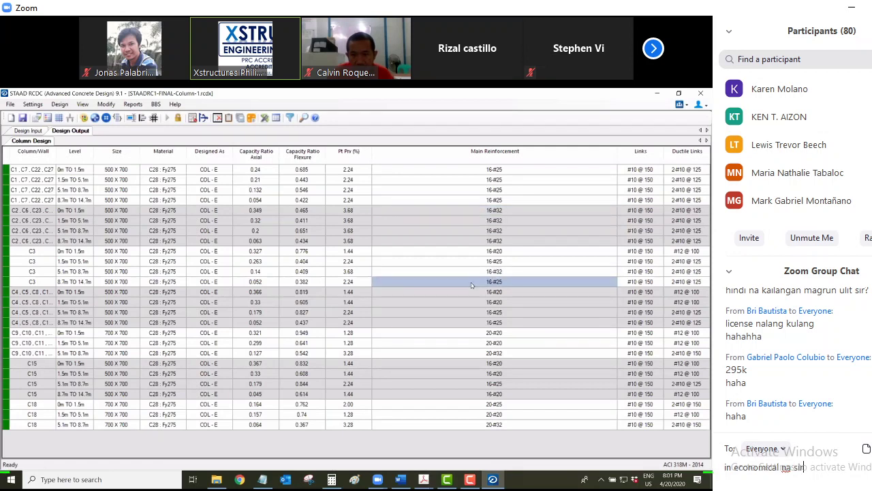
pyautogui.write('?')
pyautogui.press('Return')
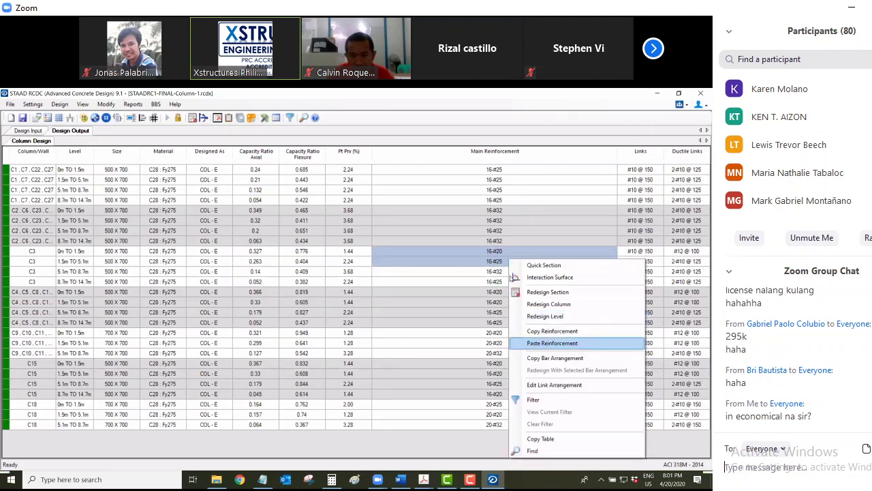
pyautogui.write('unecn')
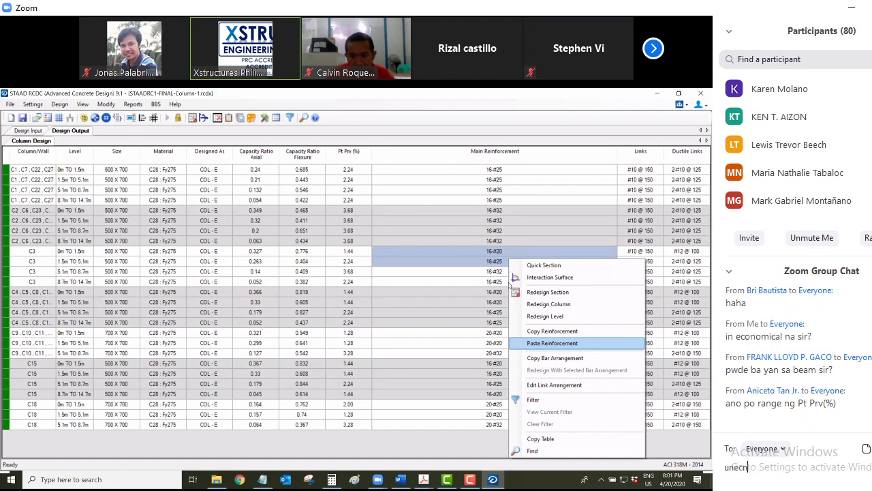
pyautogui.press('BackSpace')
pyautogui.press('BackSpace')
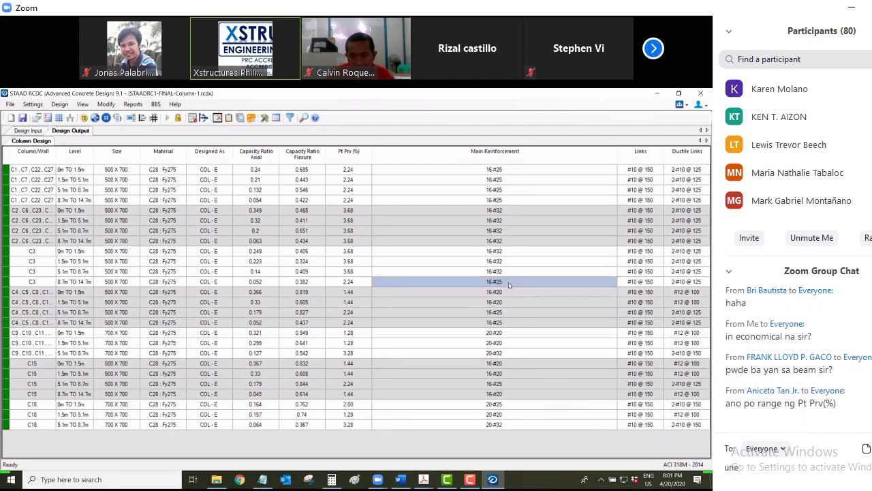
pyautogui.write('conomical na sir')
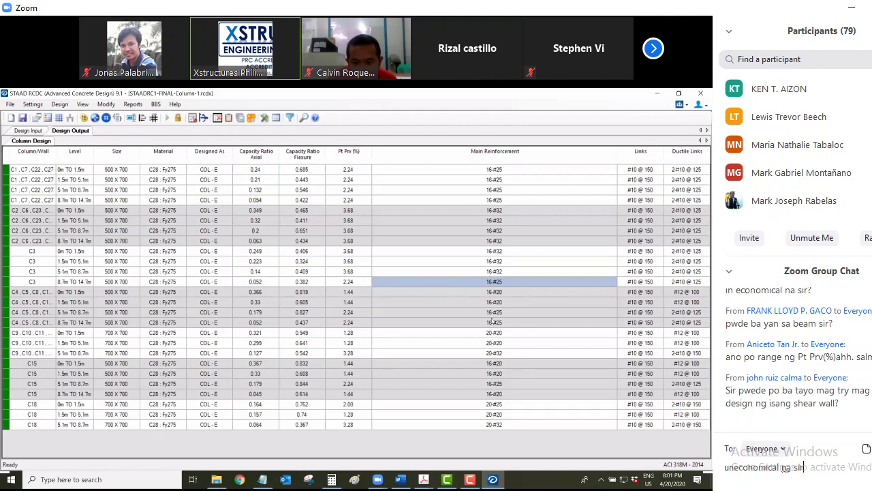
pyautogui.press('Up')
pyautogui.press('Up')
pyautogui.press('Up')
pyautogui.press('Up')
pyautogui.press('Up')
pyautogui.press('Up')
pyautogui.press('Up')
pyautogui.press('Left')
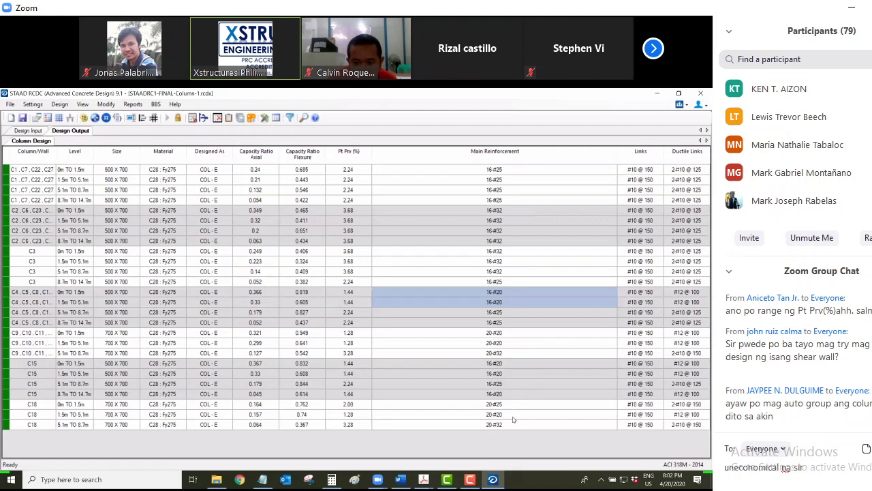
# Select the two lowest C9 levels for reinforcement actions and erase the unsent chat message
pyautogui.moveTo(507, 333); pyautogui.dragTo(508, 343)
pyautogui.rightClick(508, 343)
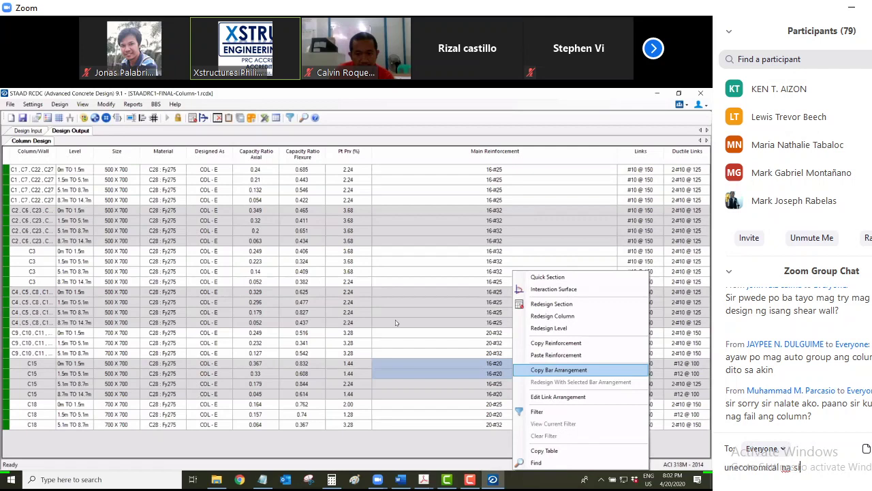
pyautogui.press('BackSpace')
pyautogui.press('BackSpace')
pyautogui.press('BackSpace')
pyautogui.press('BackSpace')
pyautogui.press('BackSpace')
pyautogui.press('BackSpace')
pyautogui.press('BackSpace')
pyautogui.press('BackSpace')
pyautogui.press('BackSpace')
pyautogui.press('BackSpace')
pyautogui.press('BackSpace')
pyautogui.press('BackSpace')
pyautogui.press('BackSpace')
pyautogui.press('BackSpace')
pyautogui.press('BackSpace')
pyautogui.press('BackSpace')
pyautogui.press('BackSpace')
pyautogui.press('BackSpace')
pyautogui.press('BackSpace')
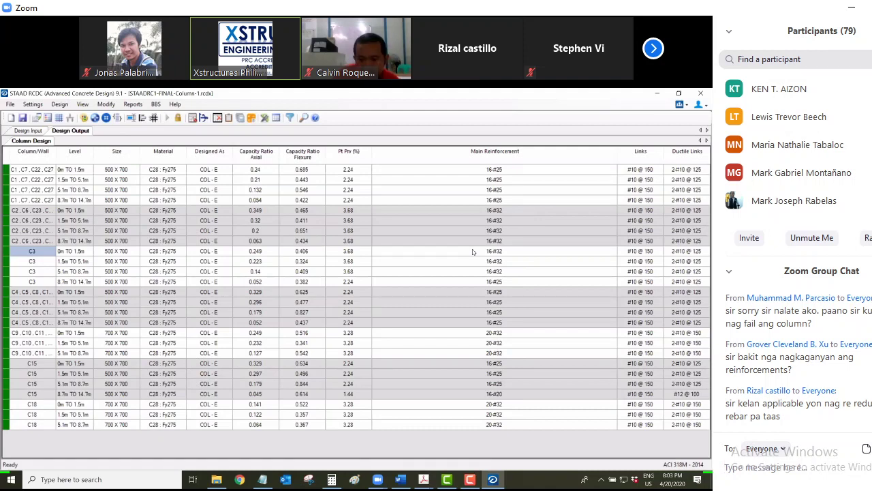
# Bring up the context menu of actions for the C3 0m–1.5m level
pyautogui.hotkey('shift', 'F10')
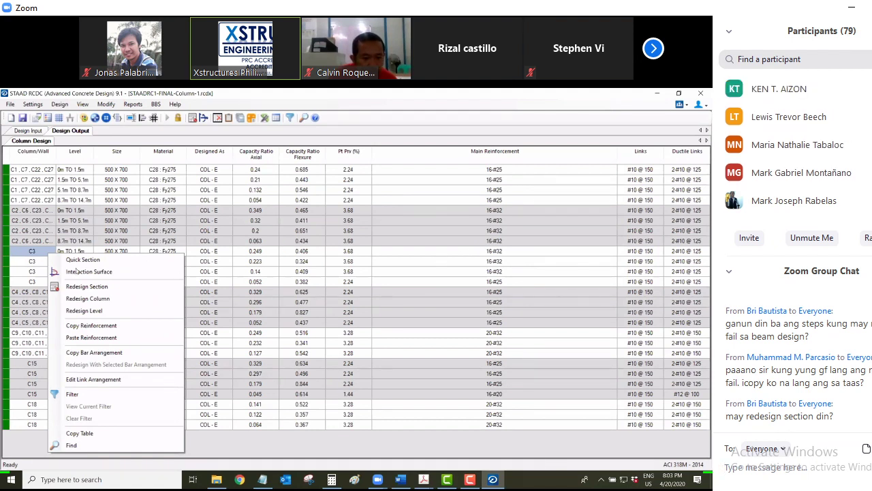
pyautogui.click(20, 269)
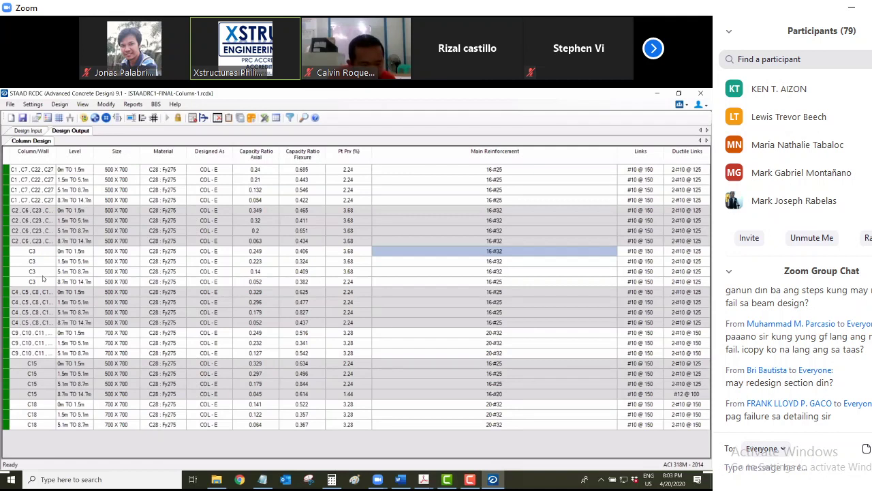
pyautogui.write('Sir')
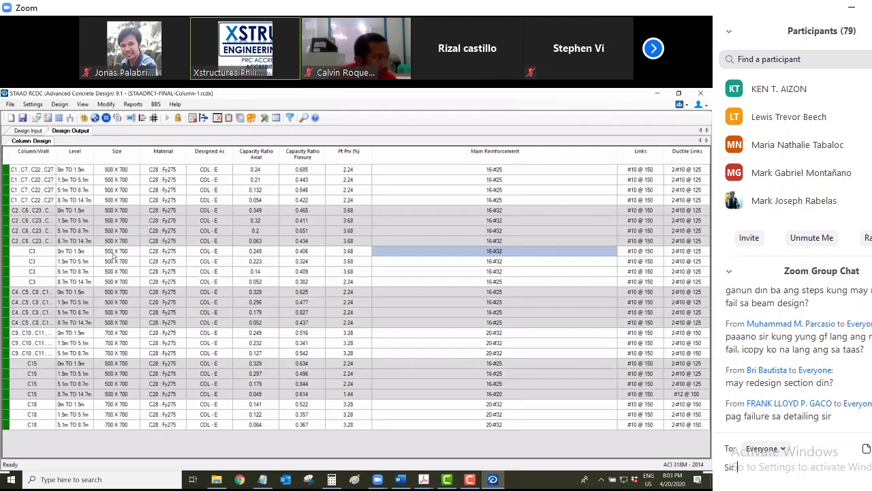
pyautogui.write(' pwede ')
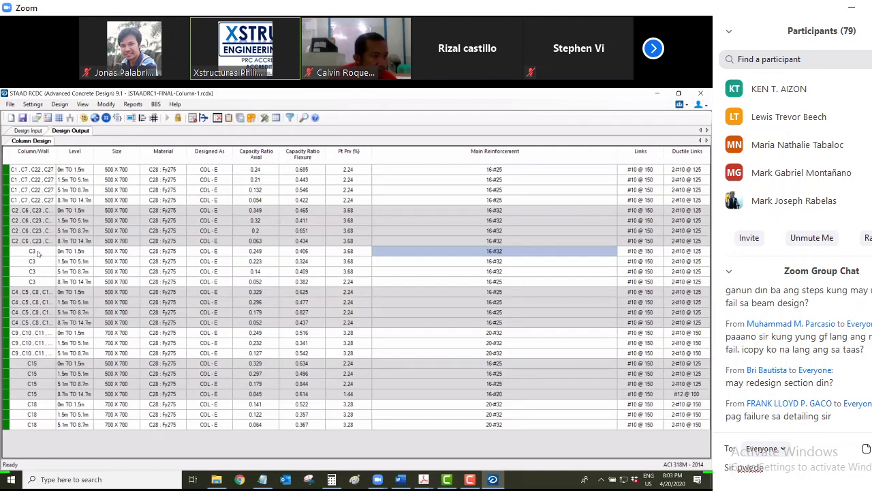
pyautogui.write('ba as')
pyautogui.write('si')
pyautogui.write('lang ')
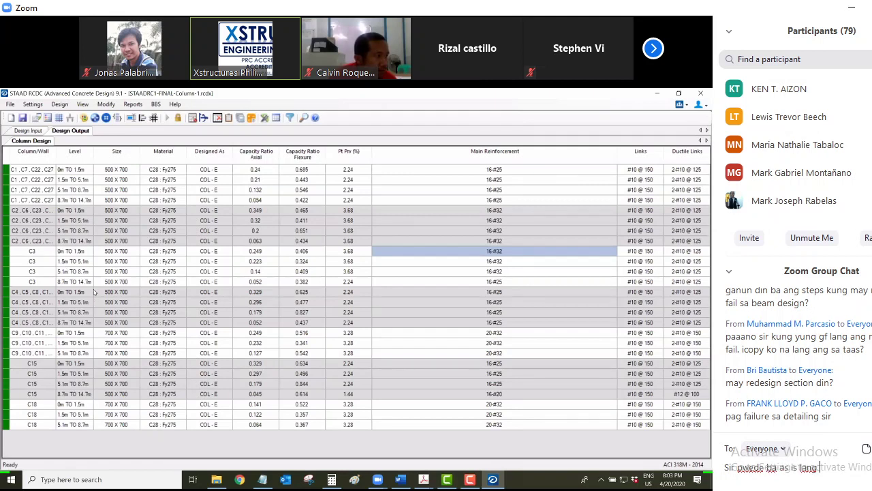
pyautogui.write('yung bar dia')
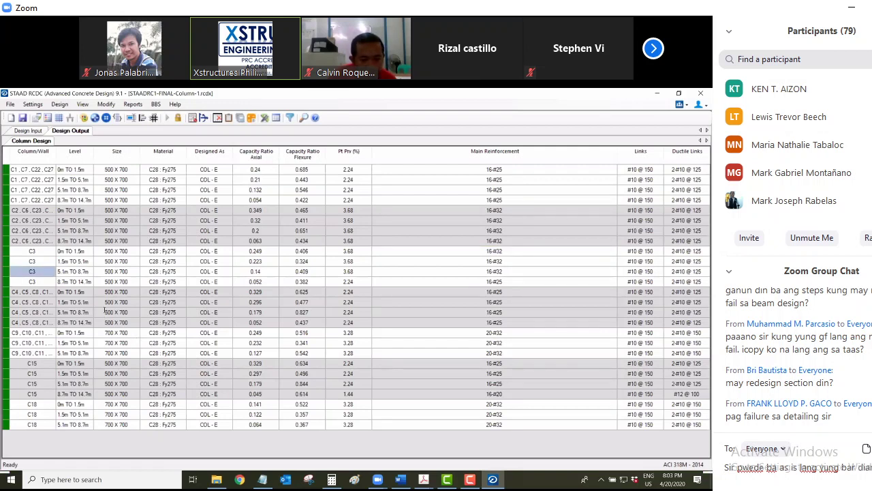
pyautogui.write(' na mag copy reinforcemen')
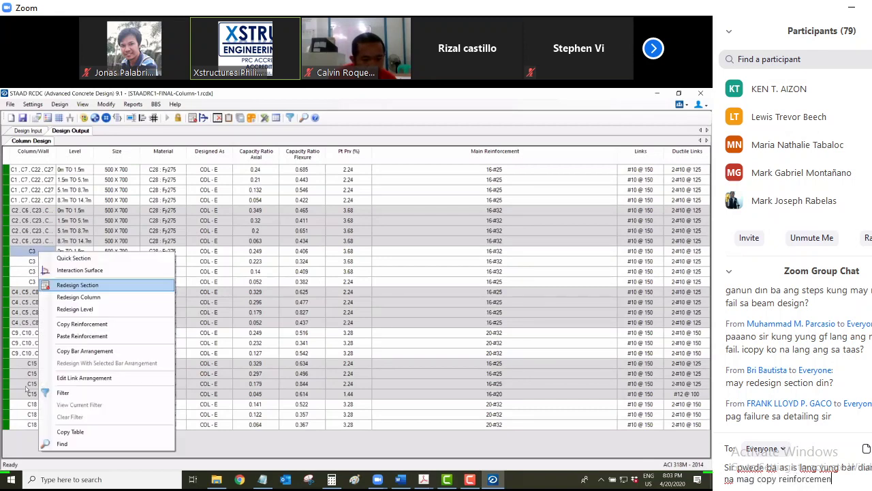
pyautogui.write('t??')
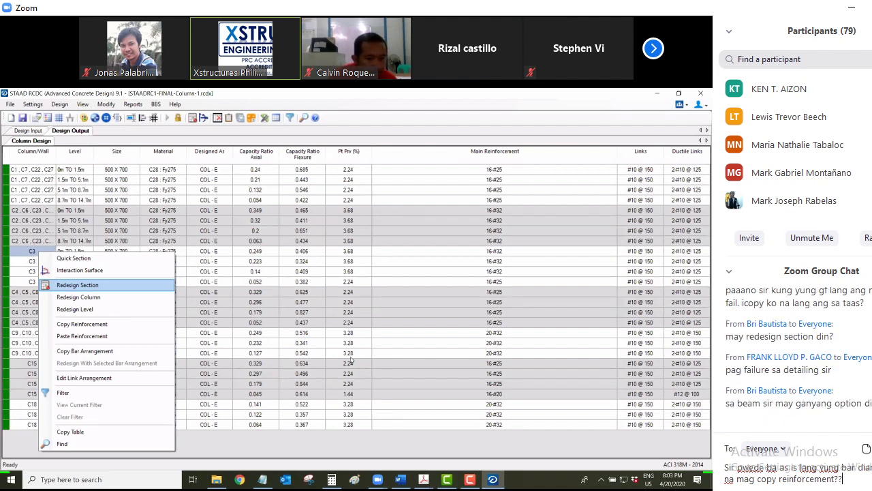
pyautogui.press('Return')
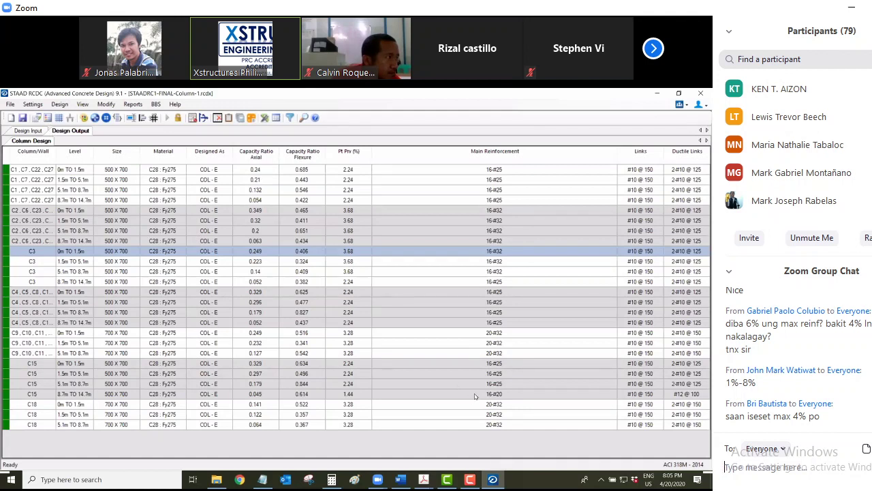
# Open Settings > Reinforcement Settings showing column steel limits of 1% minimum and 4% maximum
pyautogui.click(32, 103)
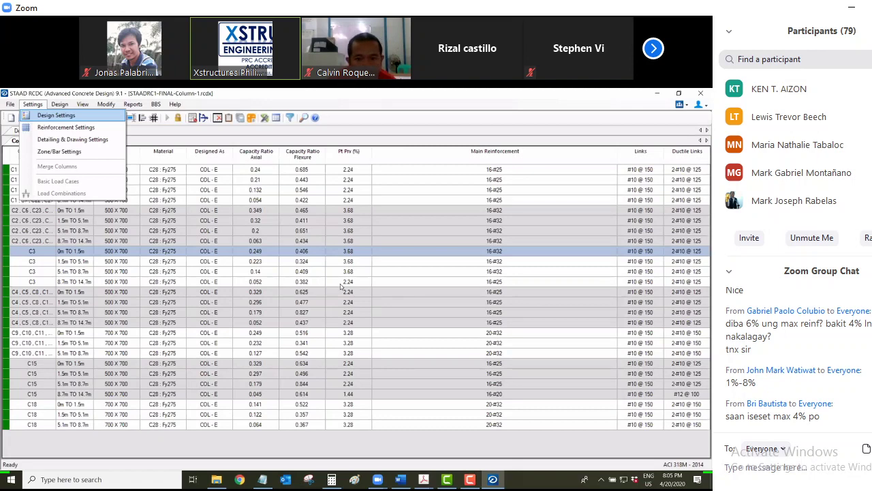
pyautogui.press('Down')
pyautogui.press('Return')
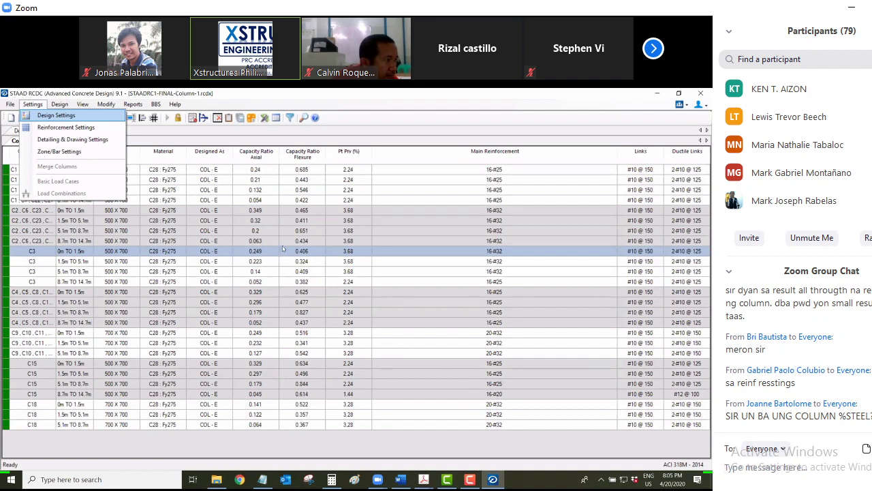
pyautogui.press('Return')
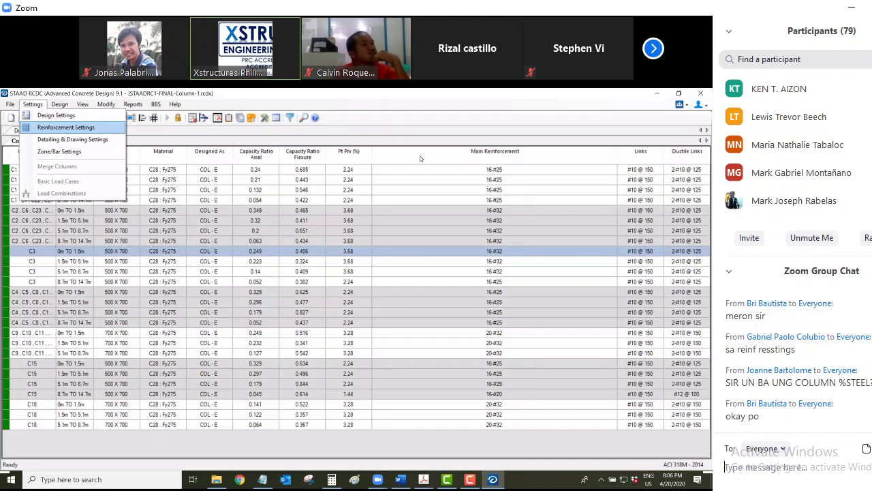
pyautogui.press('Return')
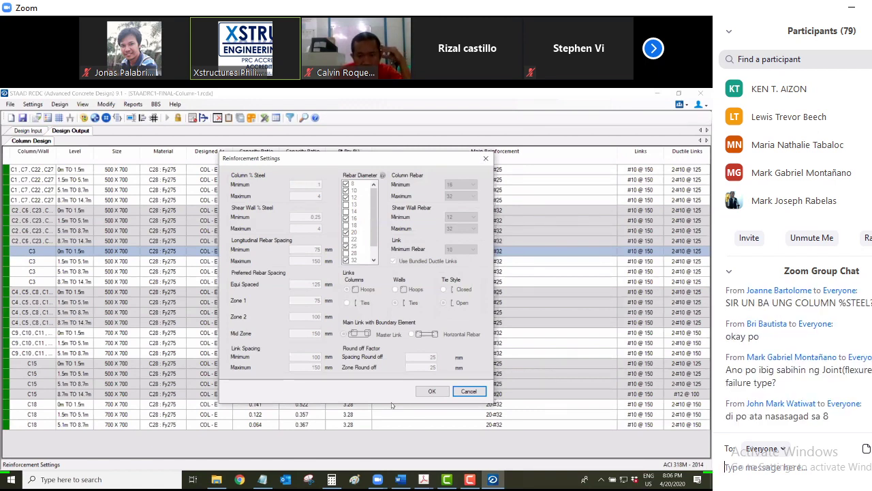
# Draft a Zoom chat message to Everyone reading 'Sir yung 33% or 50% splicing sa colu'
pyautogui.click(760, 470)
pyautogui.write('Sir')
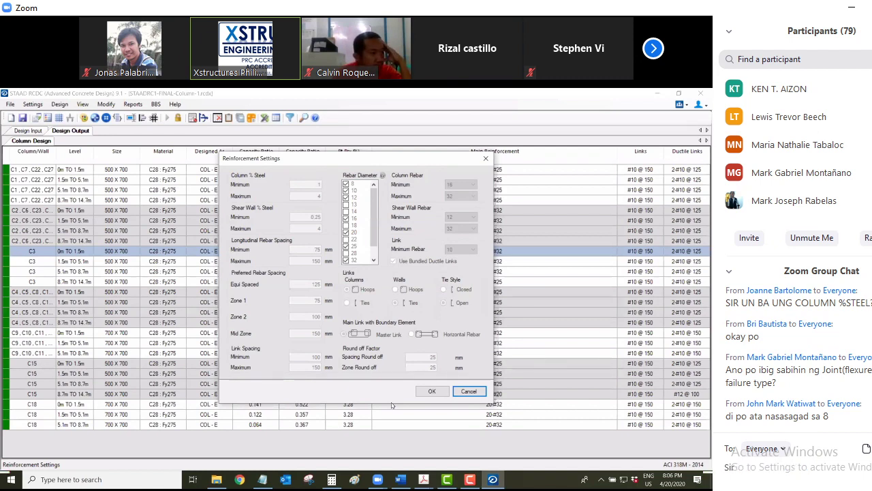
pyautogui.write(' yung 4')
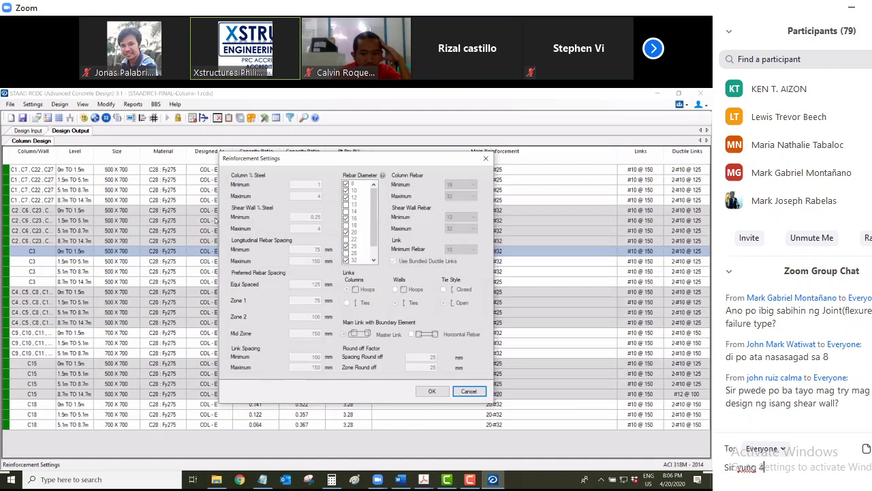
pyautogui.press('BackSpace')
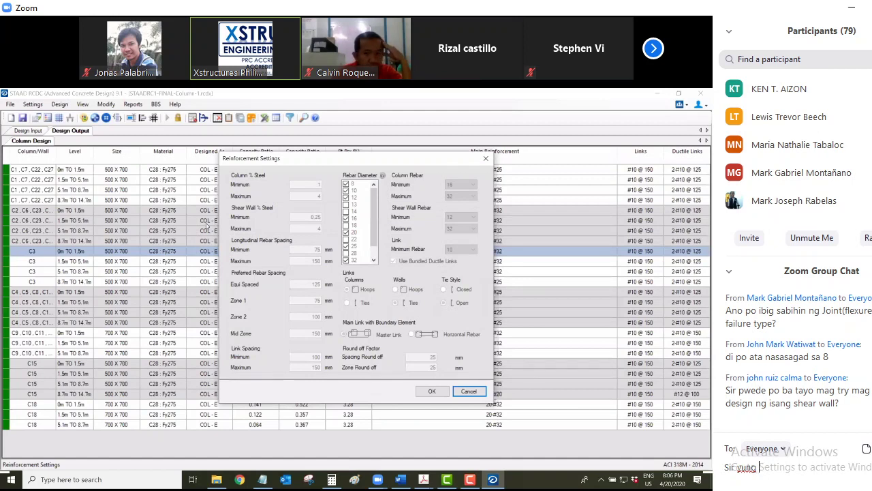
pyautogui.write('33')
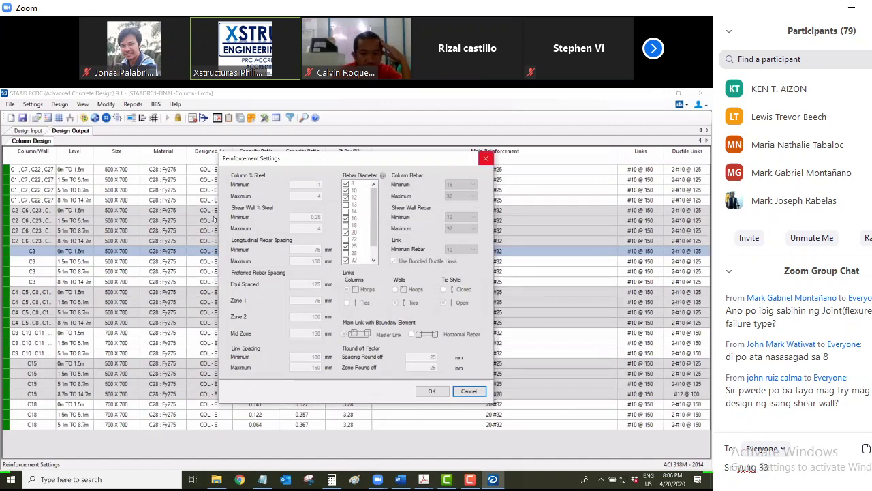
pyautogui.write('%')
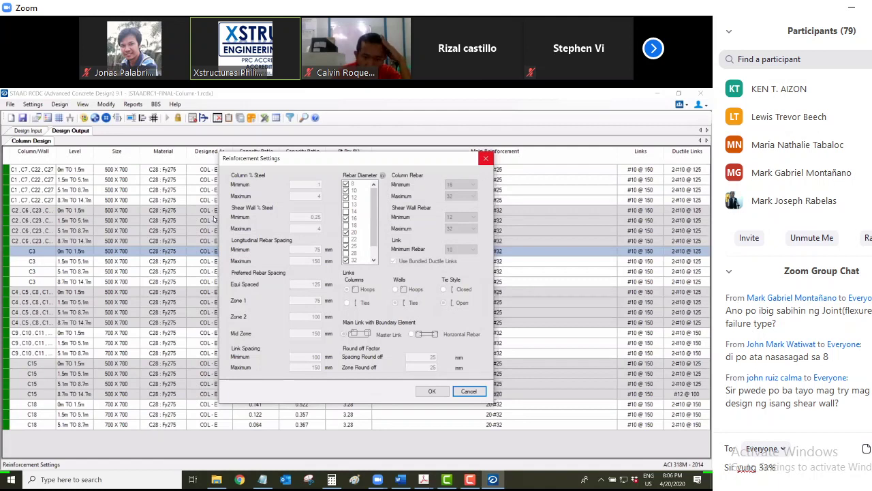
pyautogui.write(' or 50')
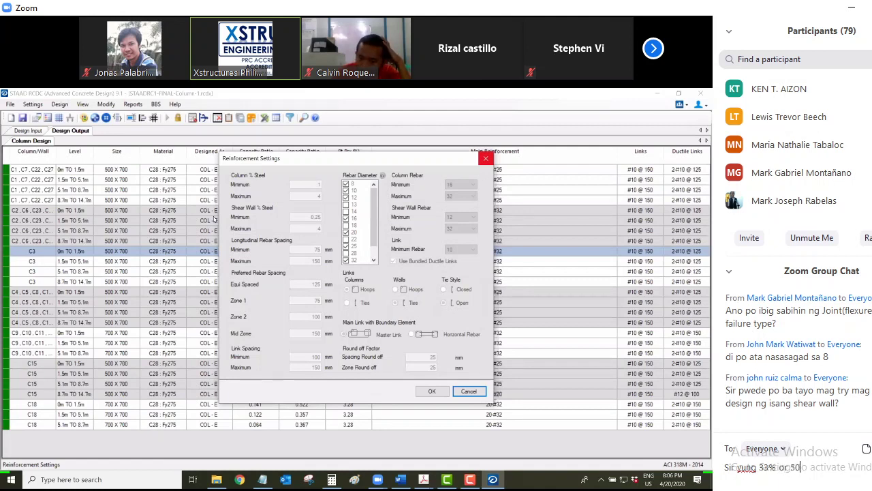
pyautogui.write('%')
pyautogui.write(' s')
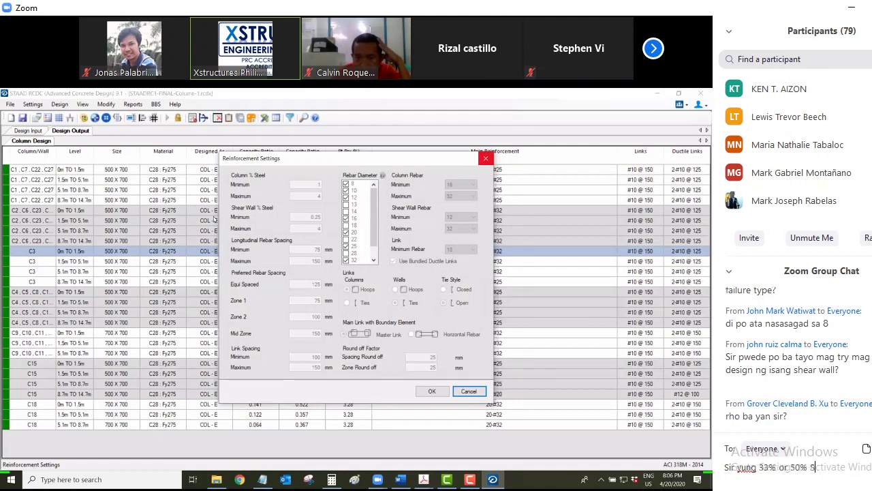
pyautogui.write('plicin')
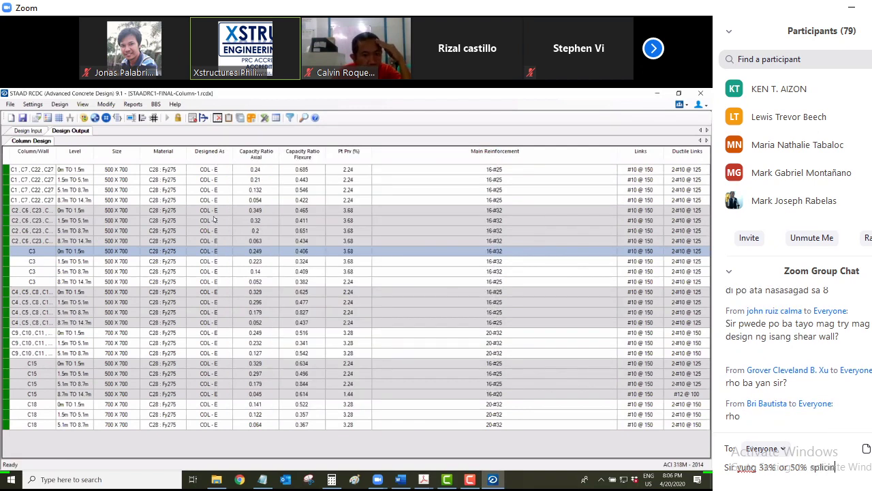
pyautogui.write('g sa c')
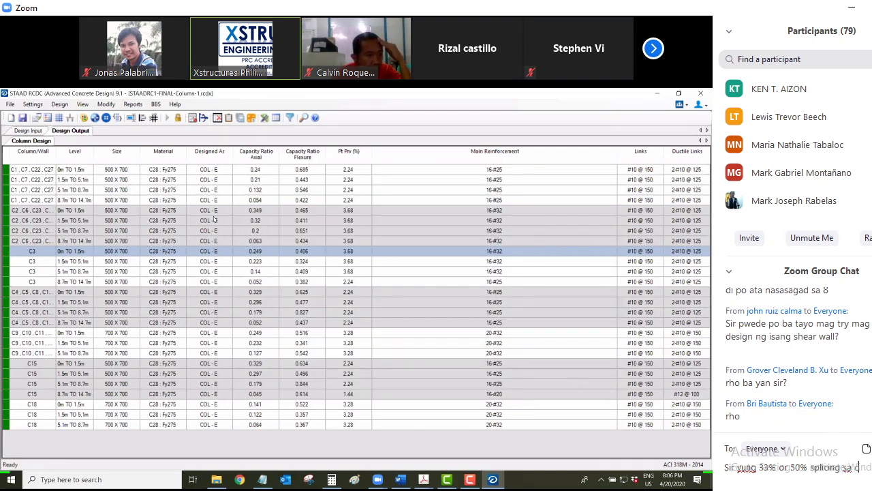
pyautogui.write('olu')
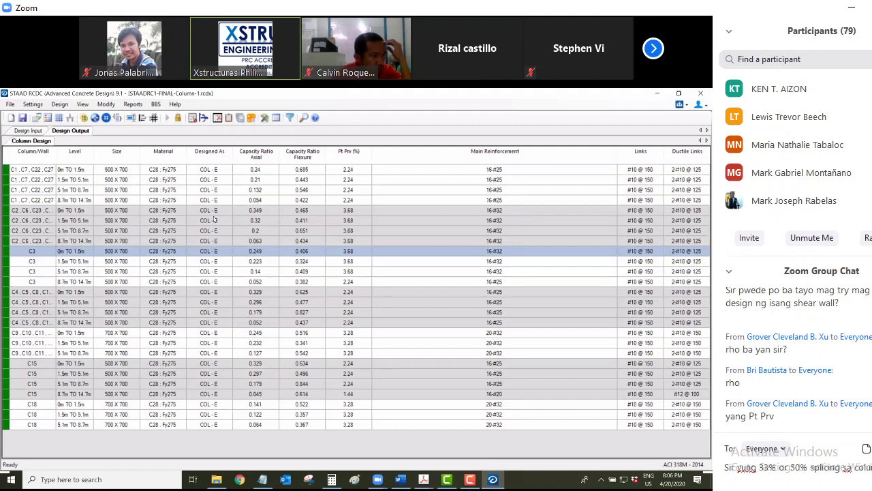
# Send the column splicing percentage question, then ask whether alternate splicing percentage is automatic
pyautogui.write('mo mal')
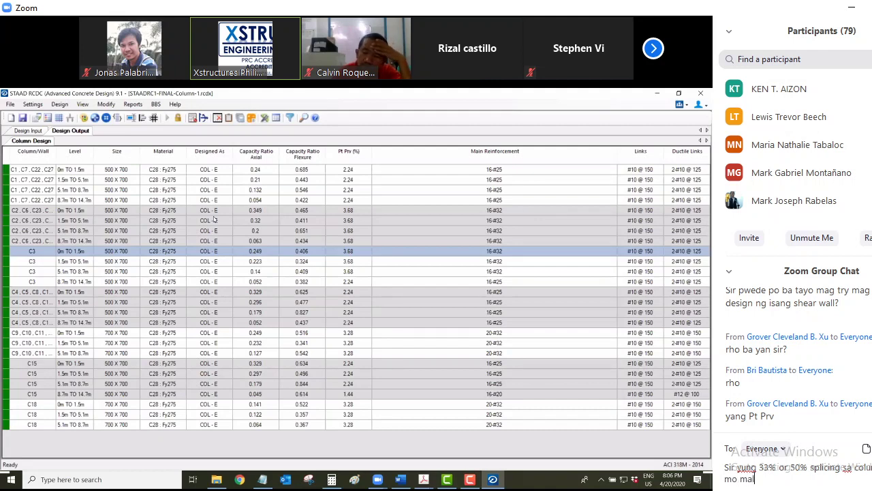
pyautogui.write('alaman?')
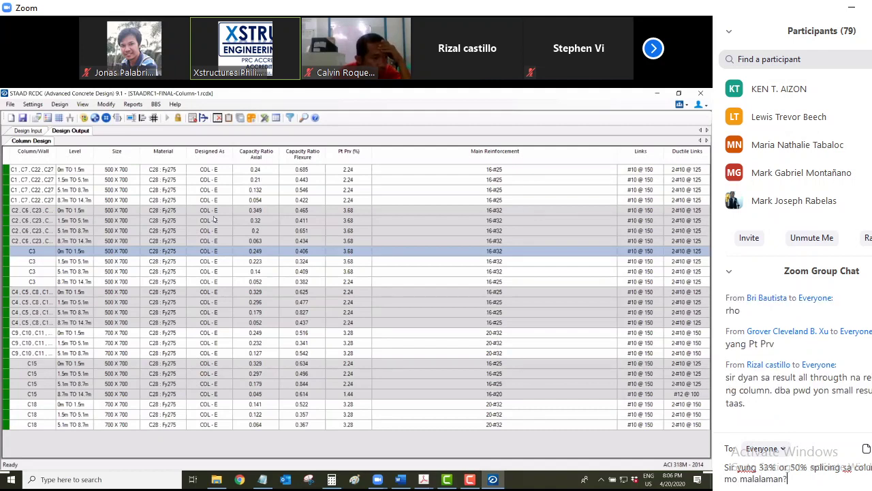
pyautogui.write('?')
pyautogui.press('Return')
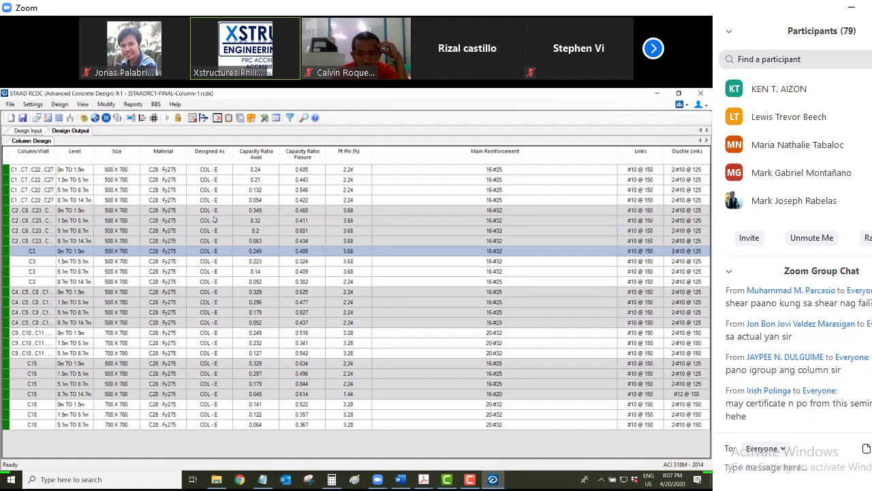
pyautogui.write('a')
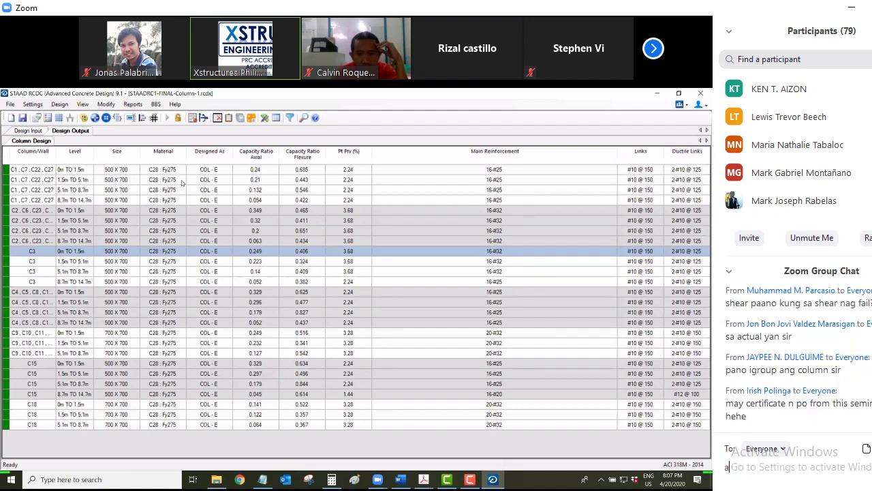
pyautogui.write('uotomatic na ba')
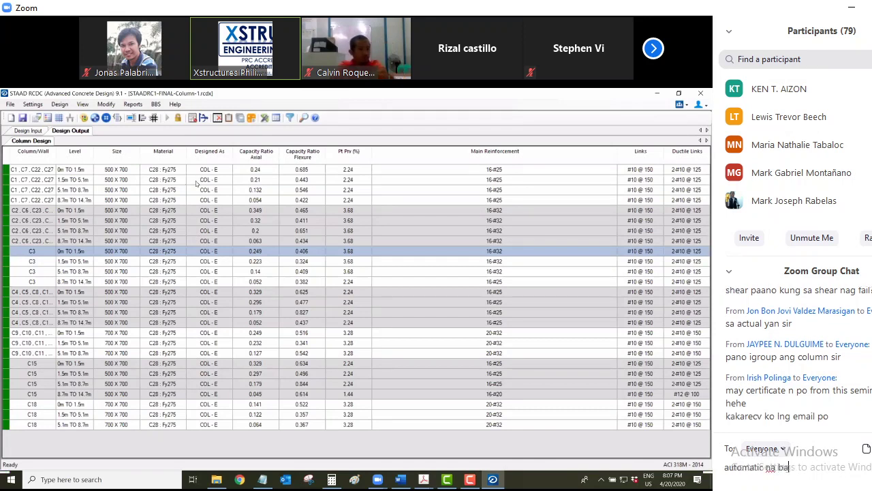
pyautogui.write(' yan sir')
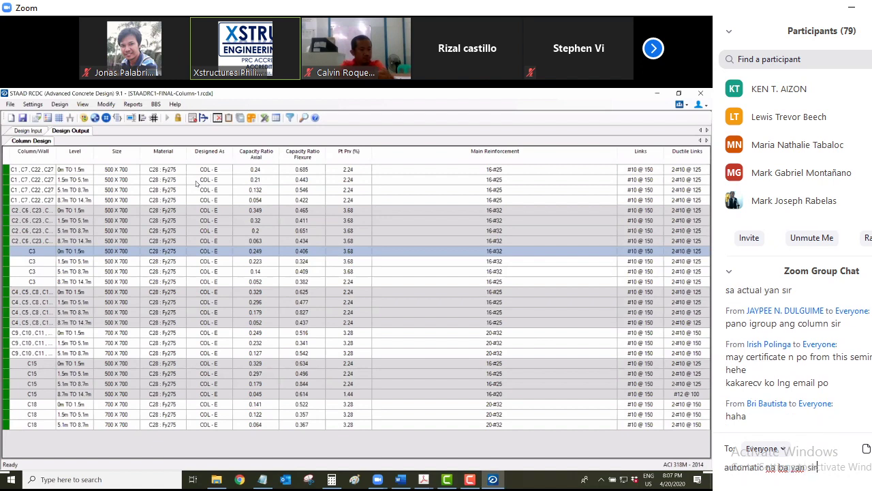
pyautogui.write(' yung')
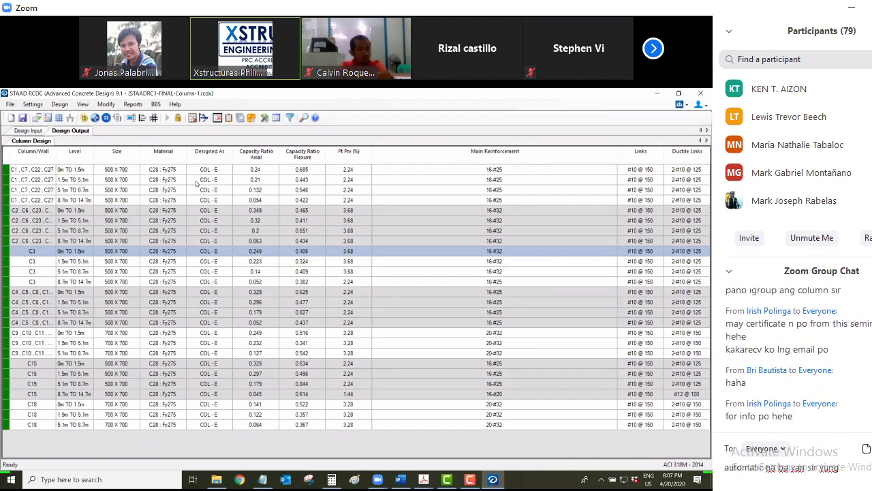
pyautogui.write(' alter')
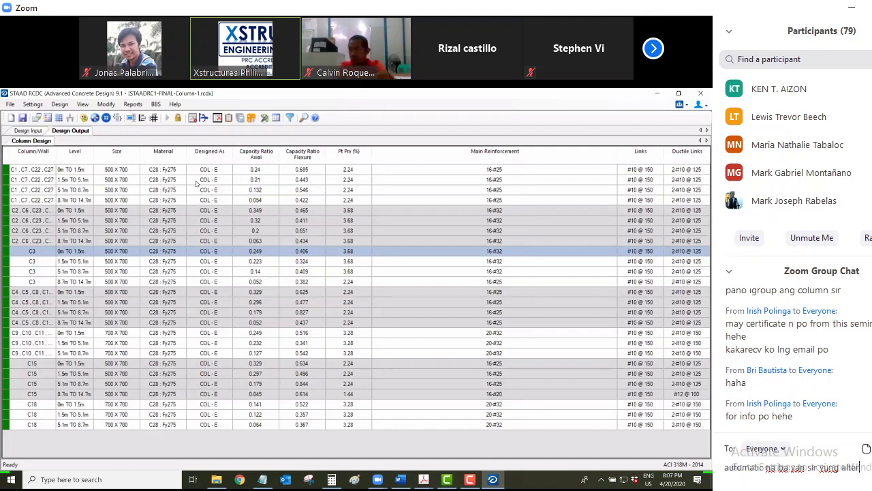
pyautogui.write('nat')
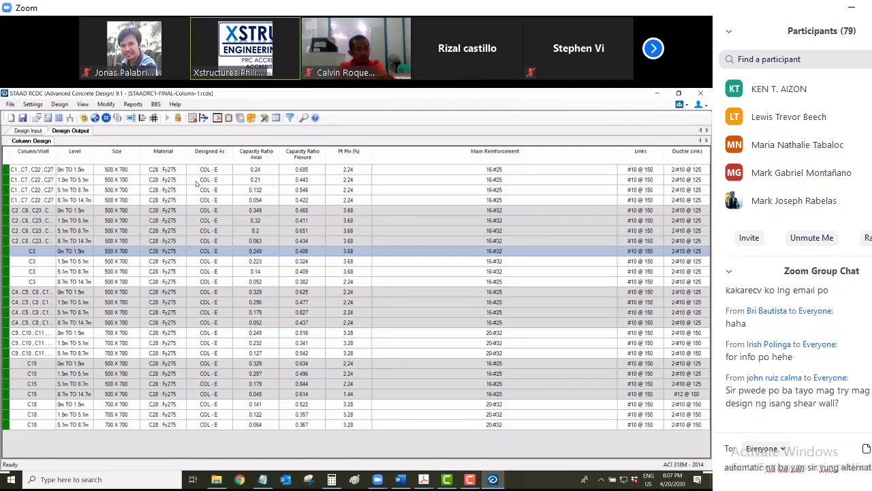
pyautogui.write('sa column kung ilang')
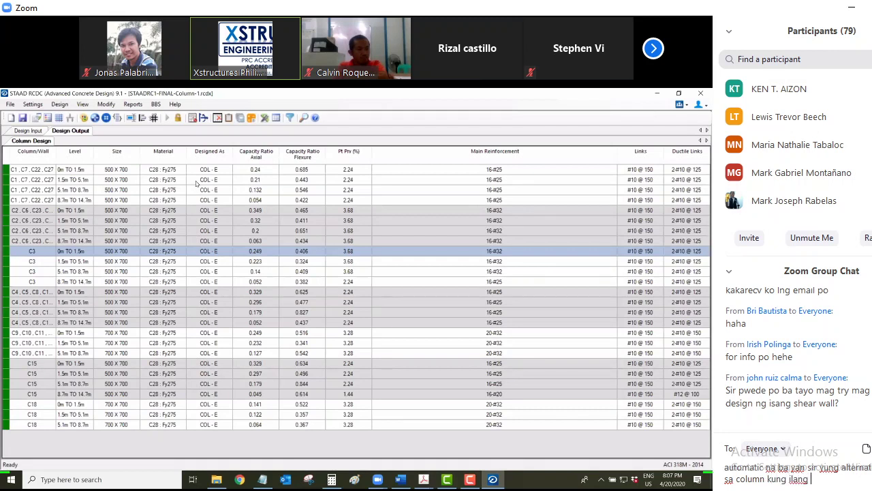
pyautogui.write(' percent??')
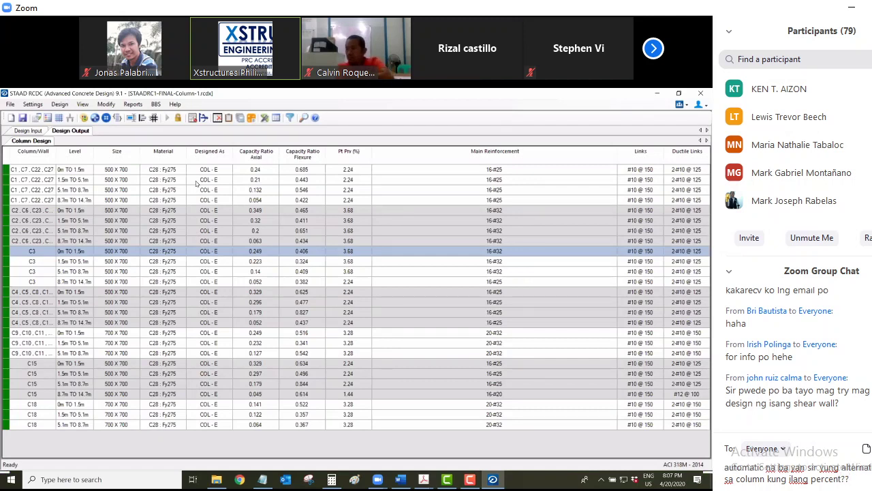
pyautogui.press('Return')
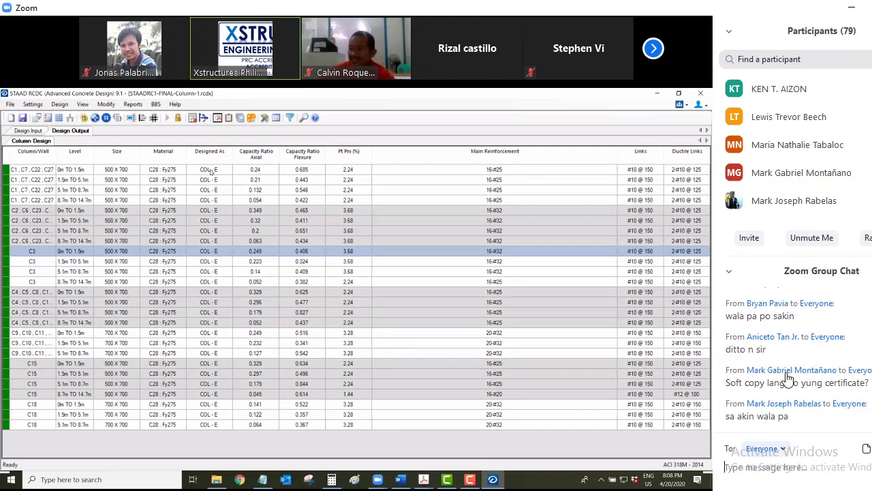
# Choose one participant from the To: recipient list for a private chat
pyautogui.scroll(5, 794, 178)
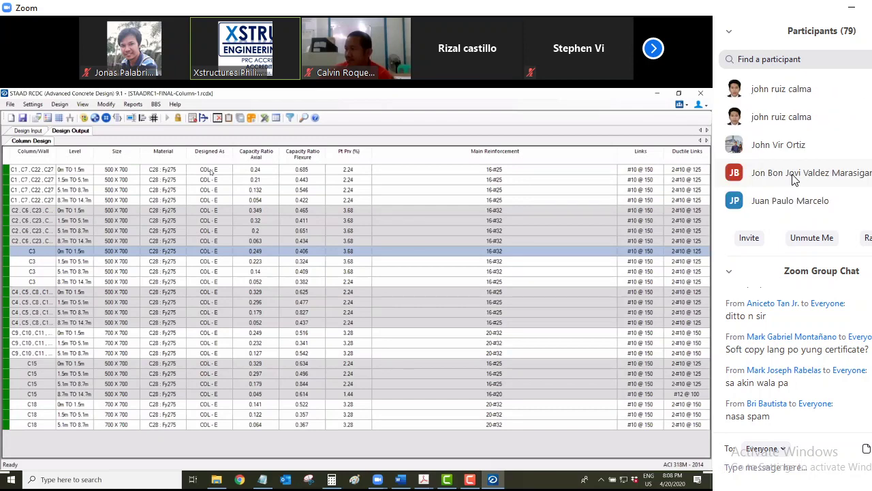
pyautogui.scroll(3, 794, 178)
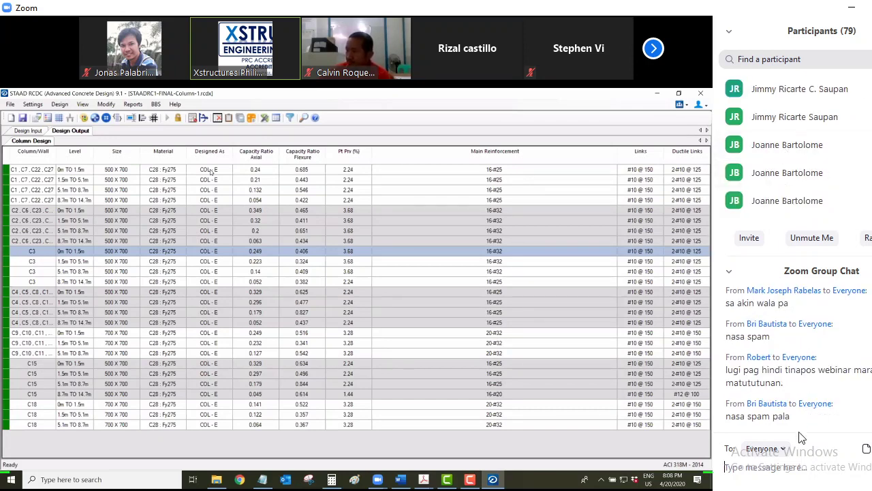
pyautogui.click(778, 448)
pyautogui.scroll(-8, 803, 377)
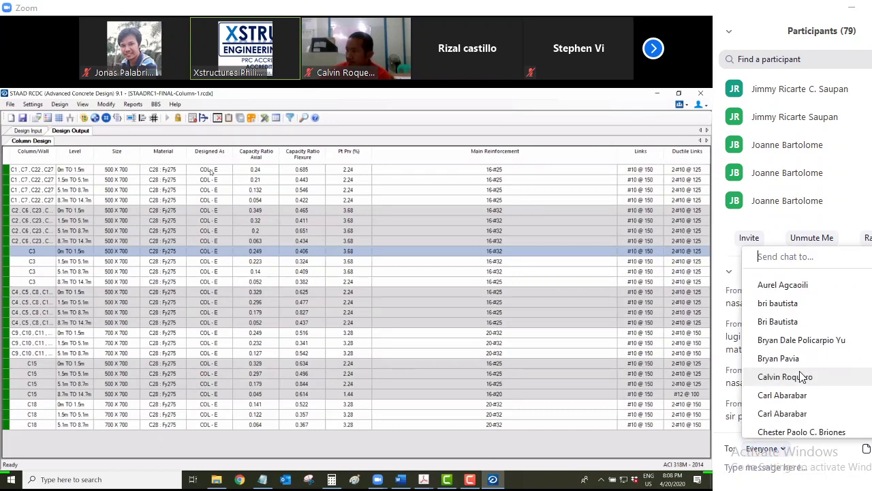
pyautogui.scroll(-3, 803, 377)
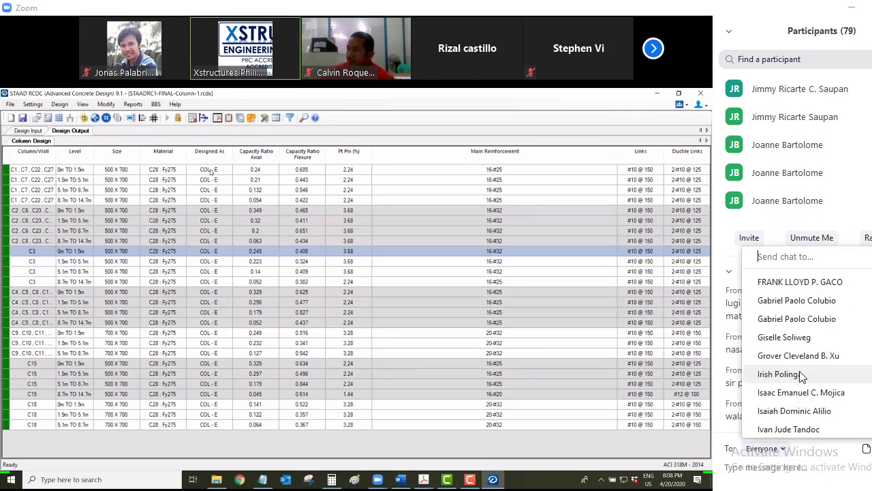
pyautogui.scroll(-3, 803, 377)
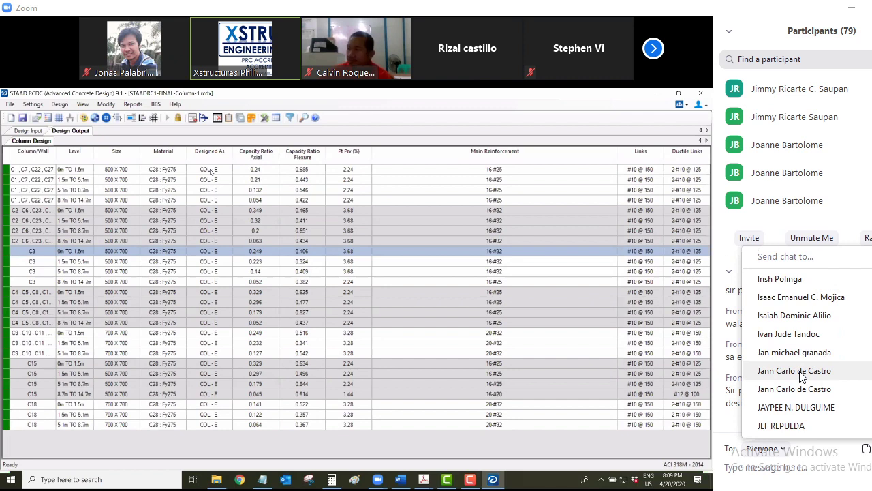
pyautogui.scroll(-2, 802, 377)
pyautogui.scroll(-2, 803, 377)
pyautogui.scroll(-2, 802, 377)
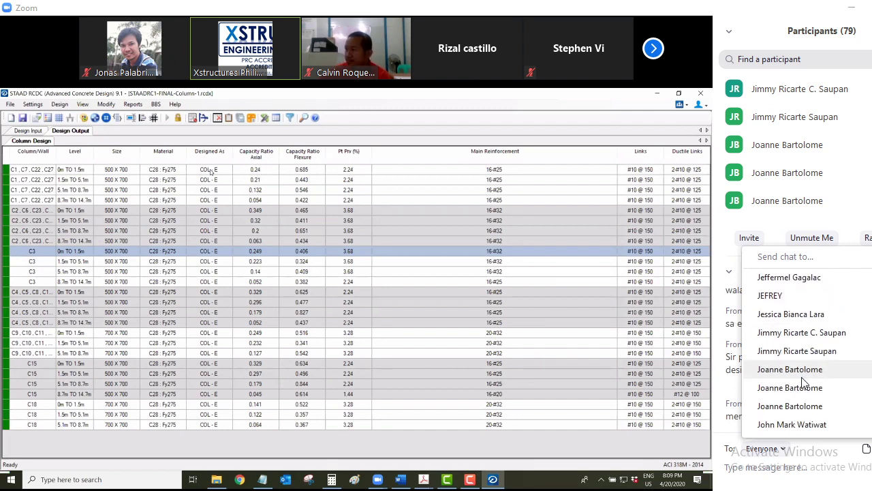
pyautogui.click(803, 381)
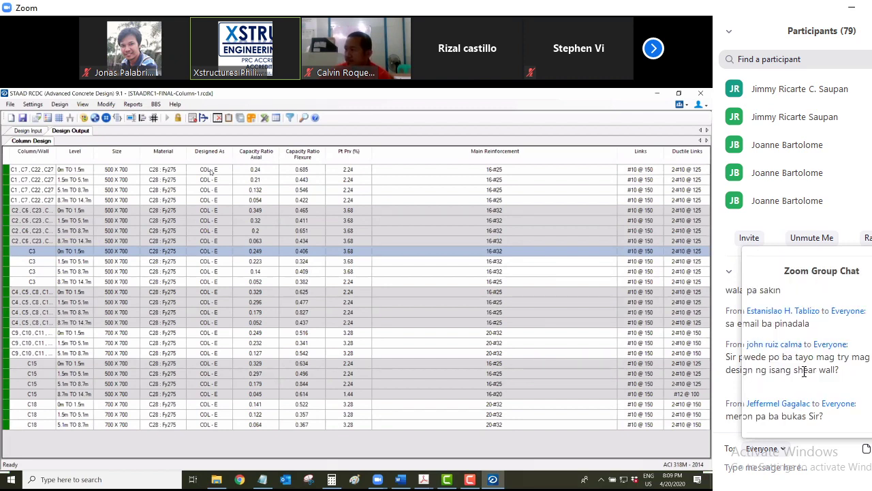
# Privately send 'Ano FB mo? add kita sa GC', then set the recipient back to Everyone
pyautogui.click(774, 468)
pyautogui.write('Ano')
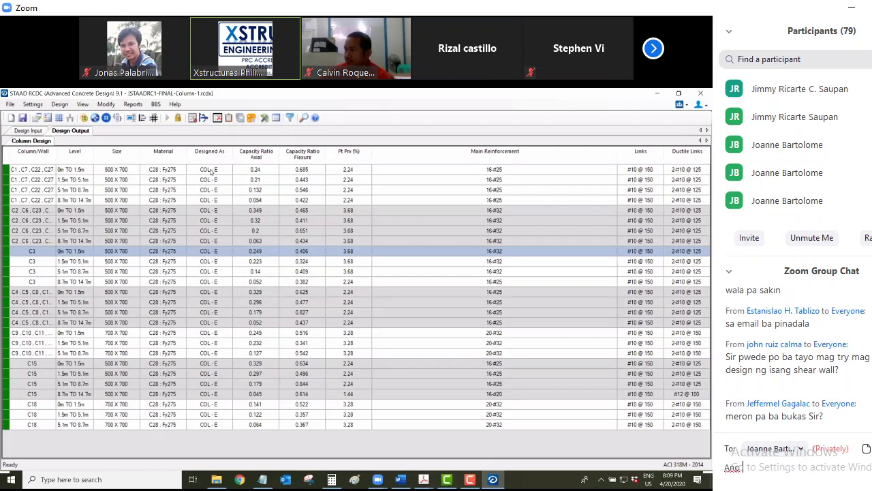
pyautogui.write(' FB mo? add ki')
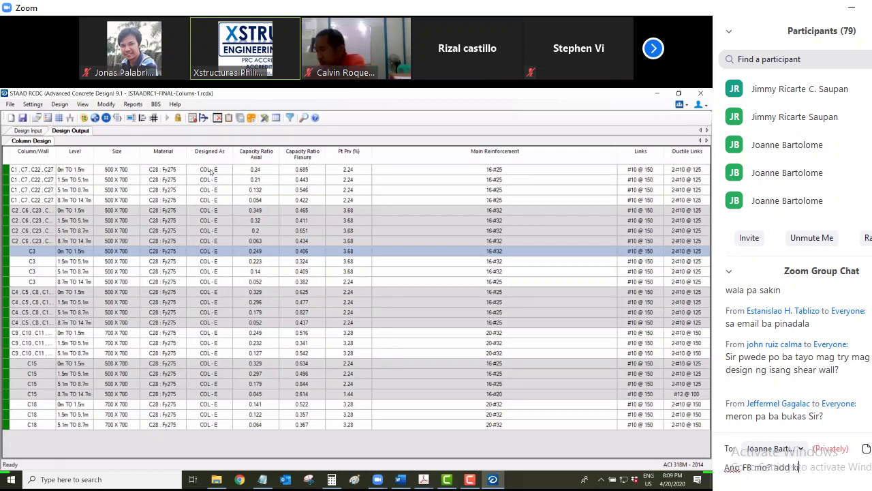
pyautogui.write('ta sa GC')
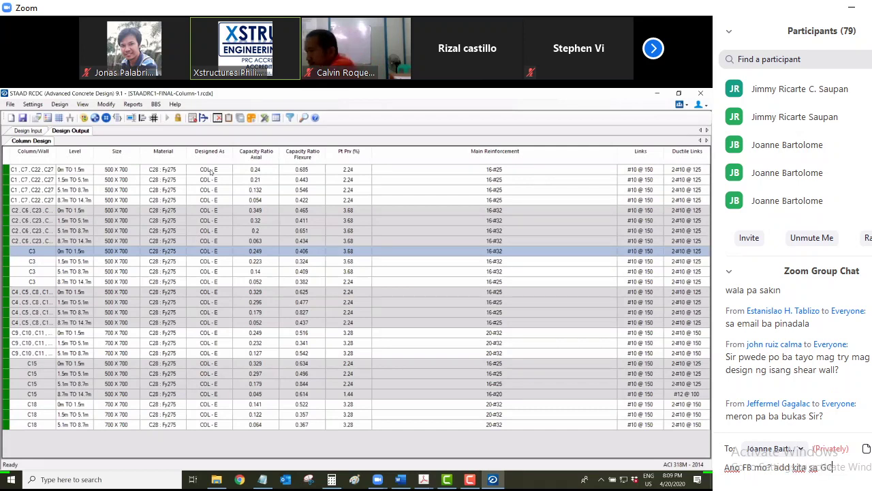
pyautogui.press('Return')
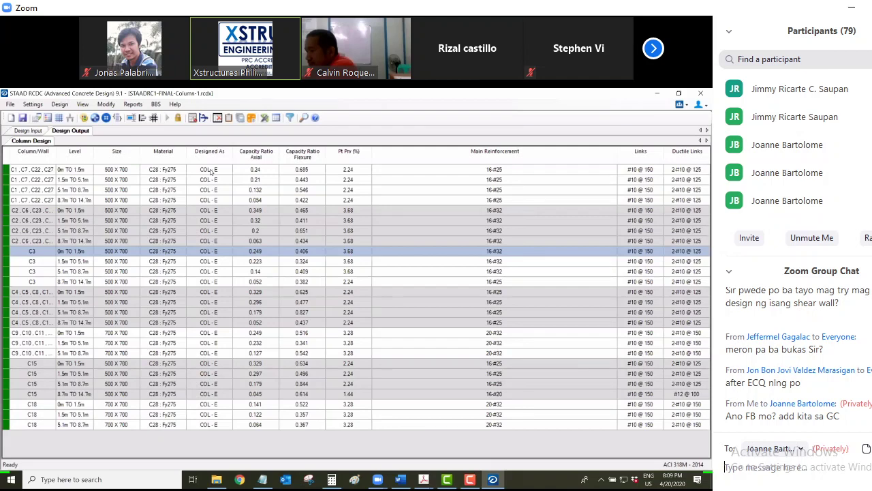
pyautogui.click(801, 448)
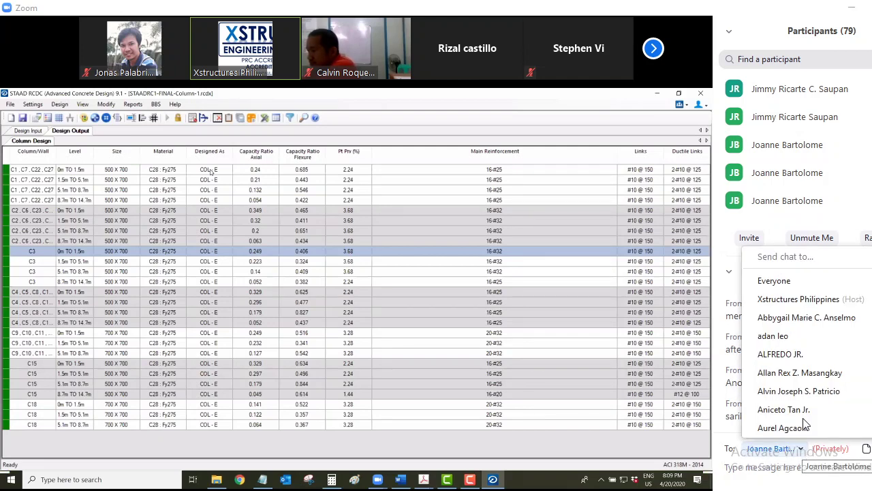
pyautogui.click(790, 281)
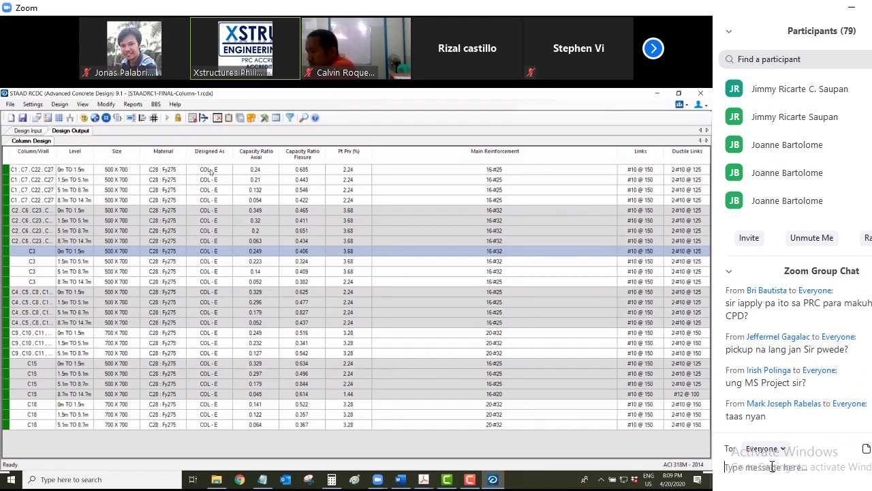
# Ask Everyone in chat how many CPD points the PRC requires
pyautogui.write('ilan')
pyautogui.write('nga require')
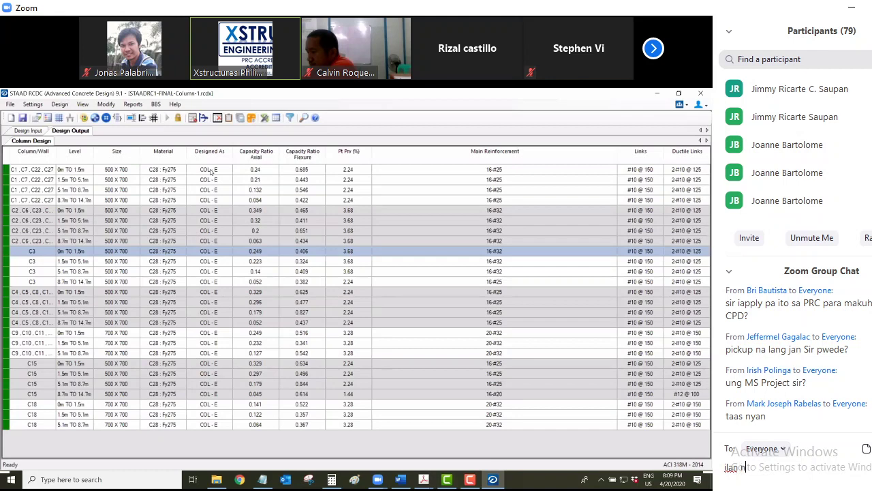
pyautogui.write('d na ')
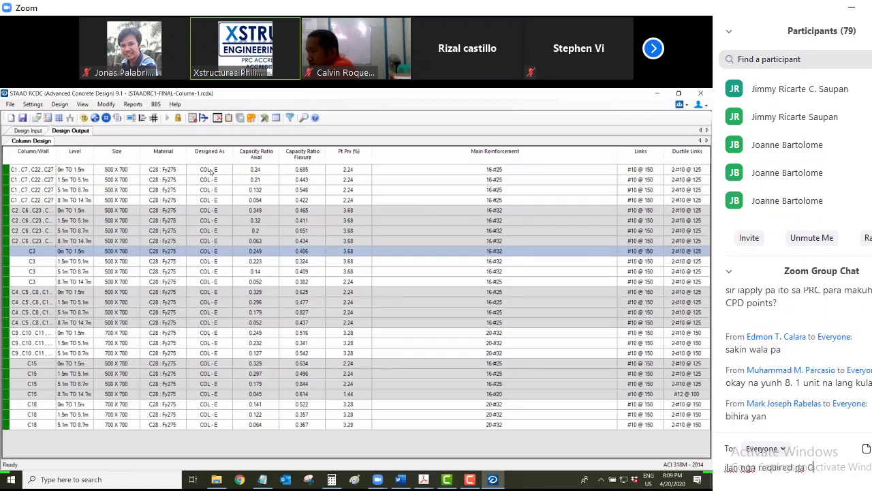
pyautogui.write('CPD poits')
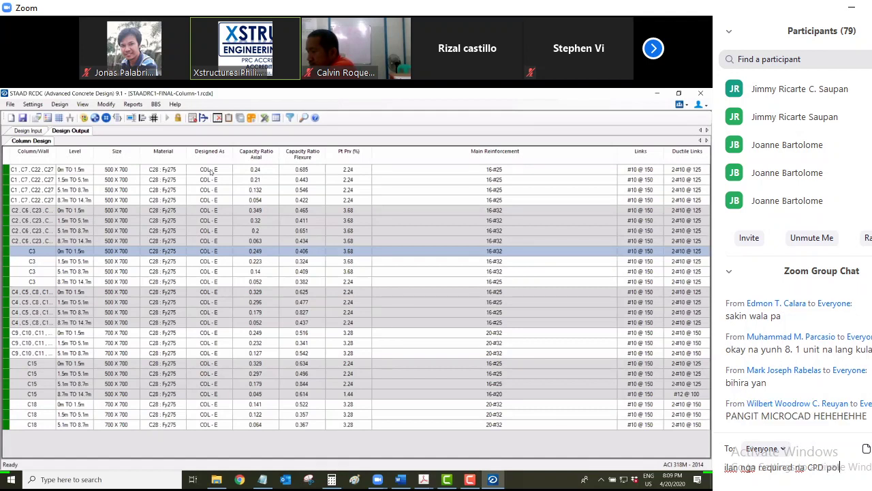
pyautogui.press('BackSpace')
pyautogui.write('ints sa PI')
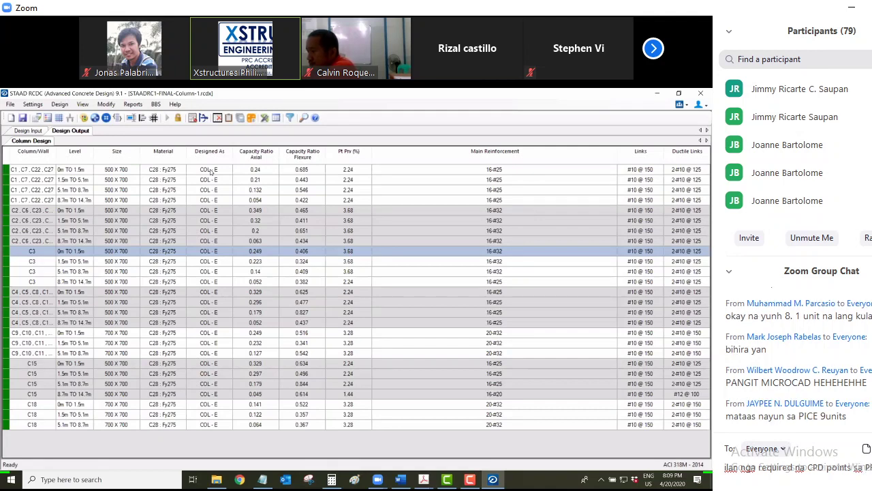
pyautogui.press('Return')
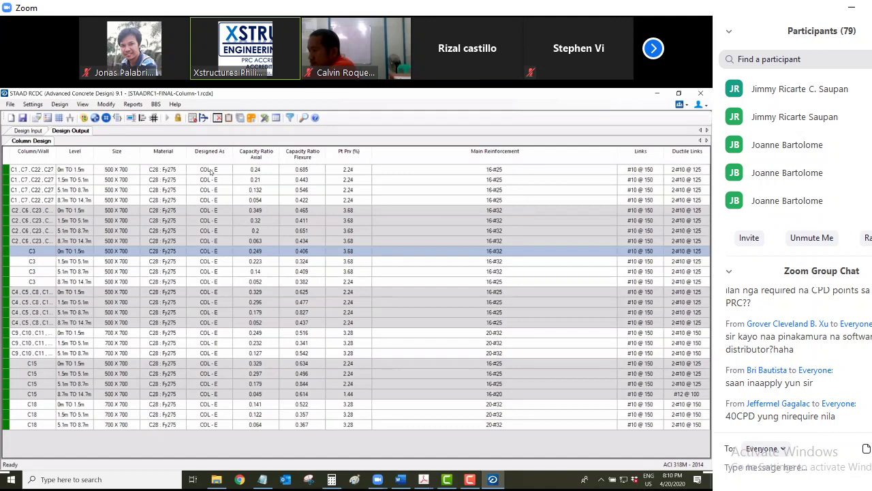
# Send an 'ah ok' reply noting that many more CPD points are still needed
pyautogui.write('ah ok')
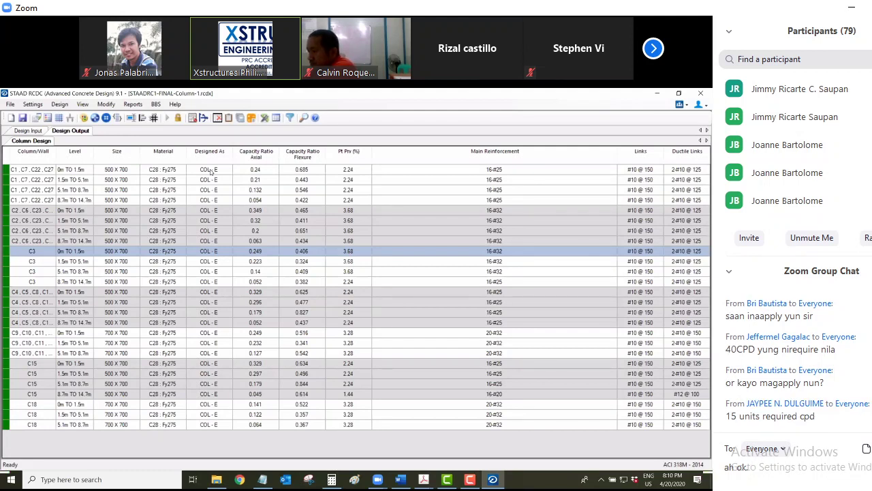
pyautogui.write('dami')
pyautogui.press('BackSpace')
pyautogui.press('BackSpace')
pyautogui.write('ami pa palang')
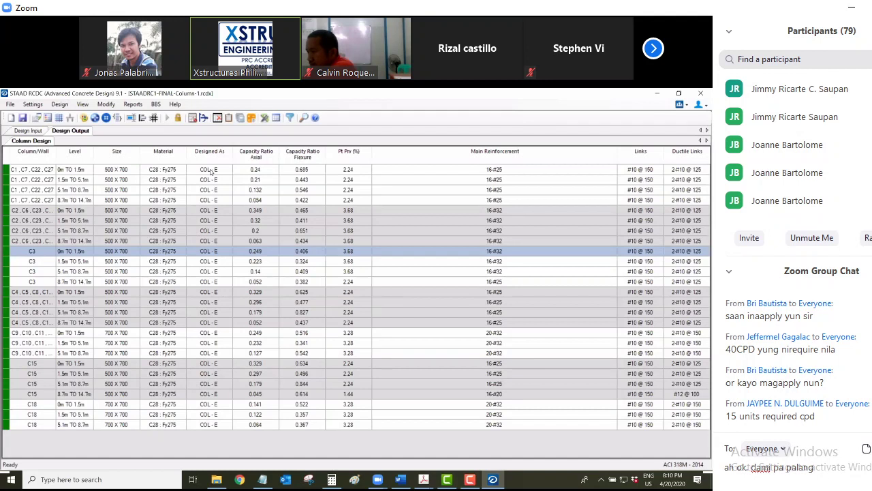
pyautogui.press('BackSpace')
pyautogui.press('BackSpace')
pyautogui.press('BackSpace')
pyautogui.press('BackSpace')
pyautogui.press('BackSpace')
pyautogui.write('alang')
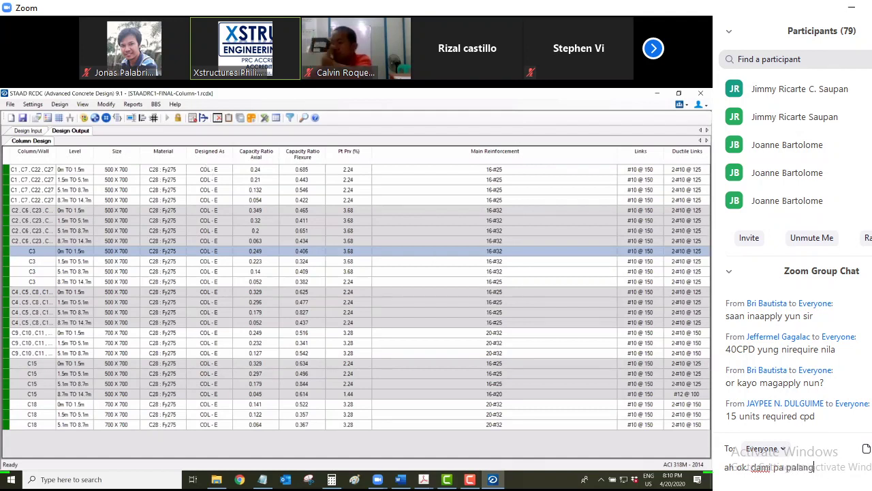
pyautogui.write(' CPD p')
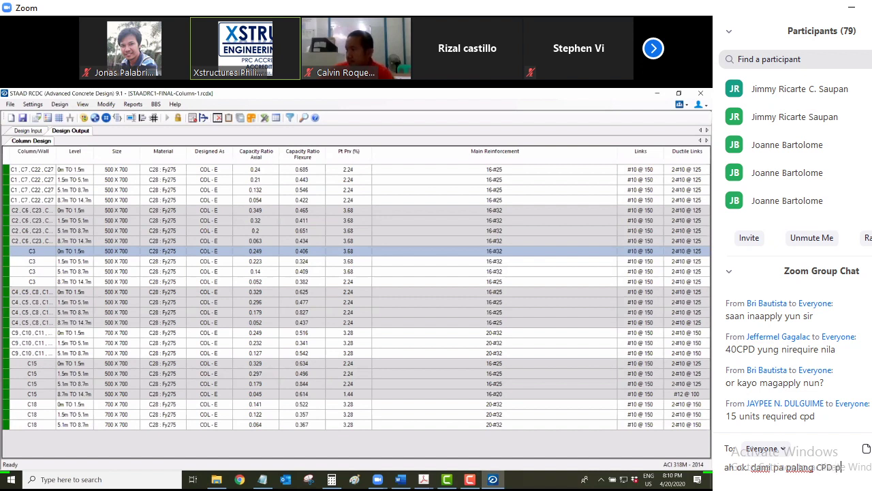
pyautogui.write('oints ne')
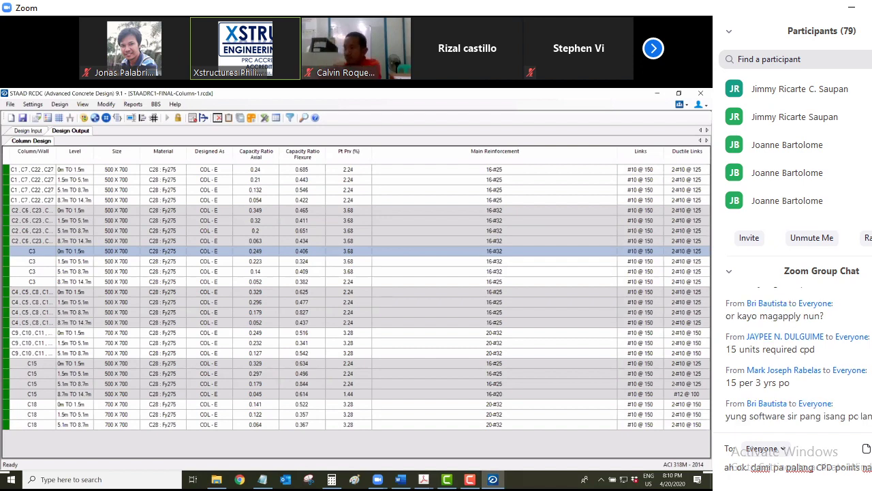
pyautogui.press('Return')
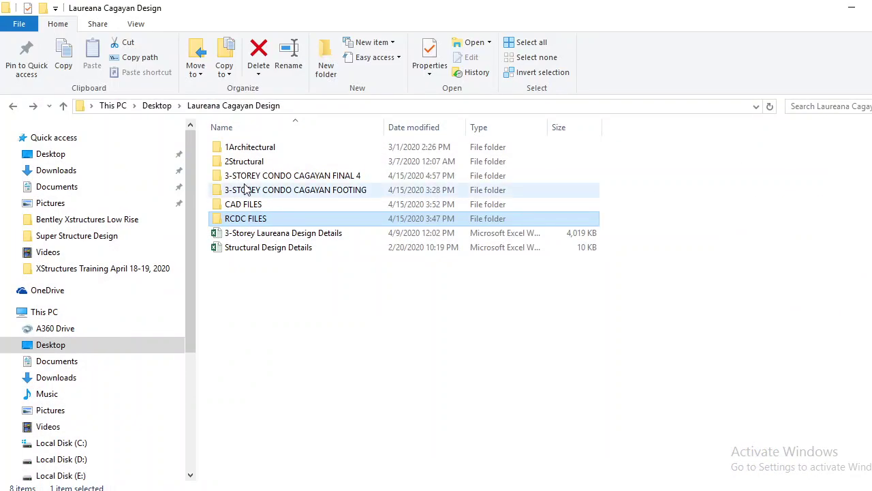
# Open the XStructures Training April 18-19, 2020 folder from Quick access
pyautogui.click(103, 269)
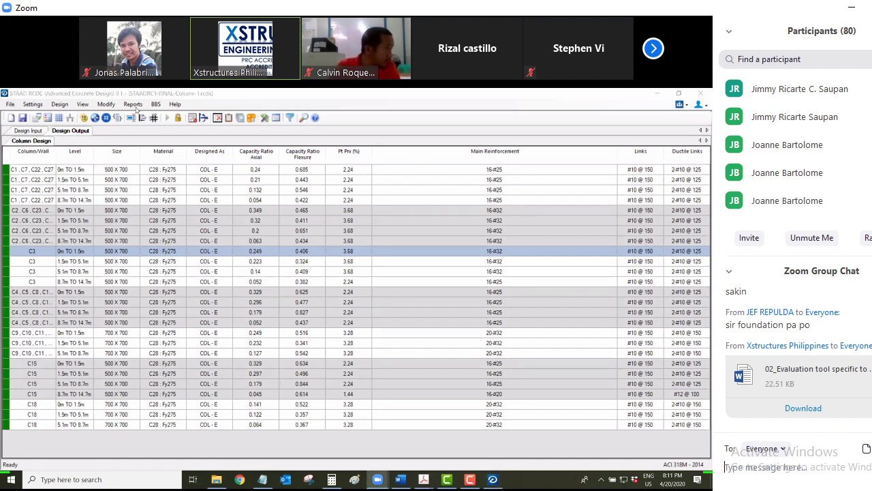
# Scroll back up and open the options menu of the Zoom participants list
pyautogui.scroll(1, 809, 146)
pyautogui.scroll(1, 809, 146)
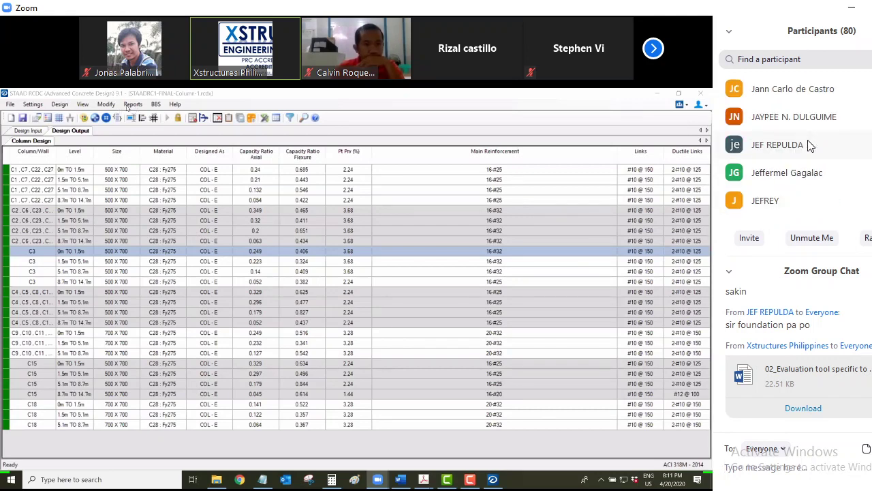
pyautogui.scroll(2, 809, 146)
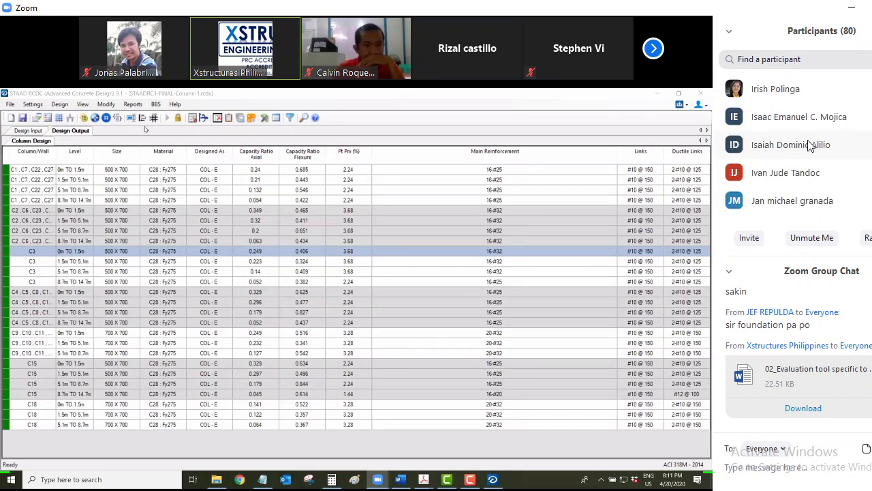
pyautogui.scroll(1, 810, 146)
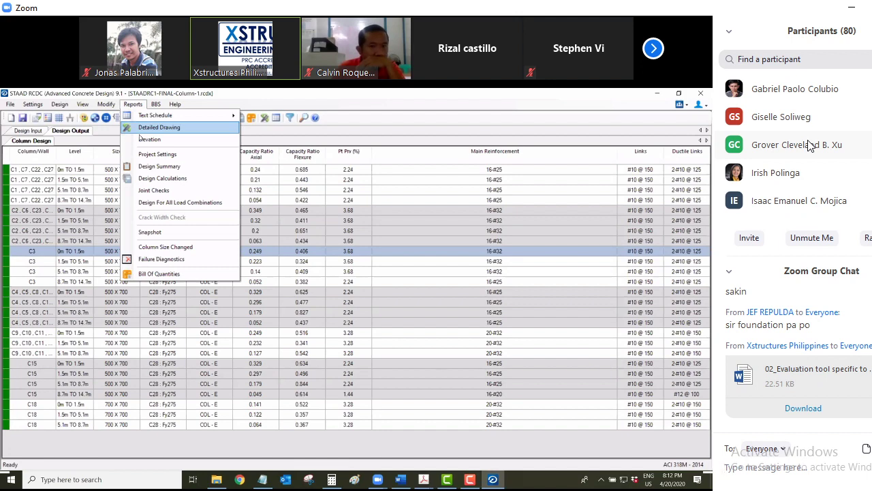
pyautogui.scroll(1, 810, 146)
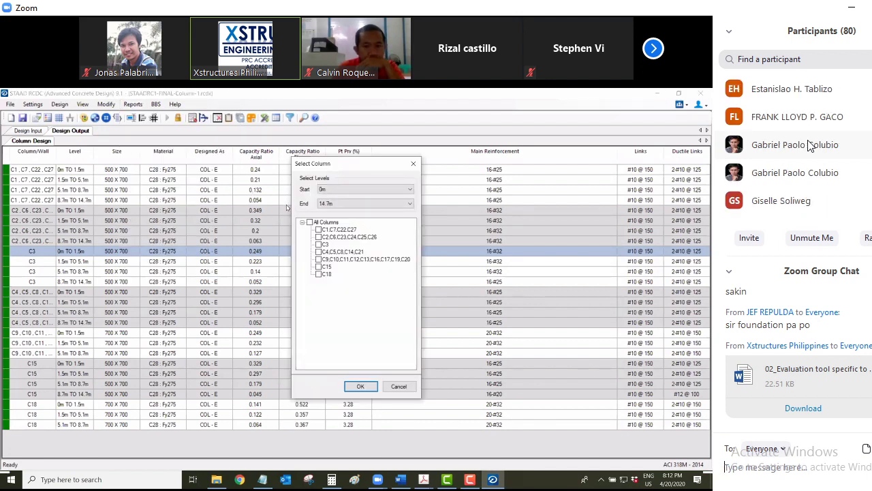
pyautogui.scroll(1, 809, 146)
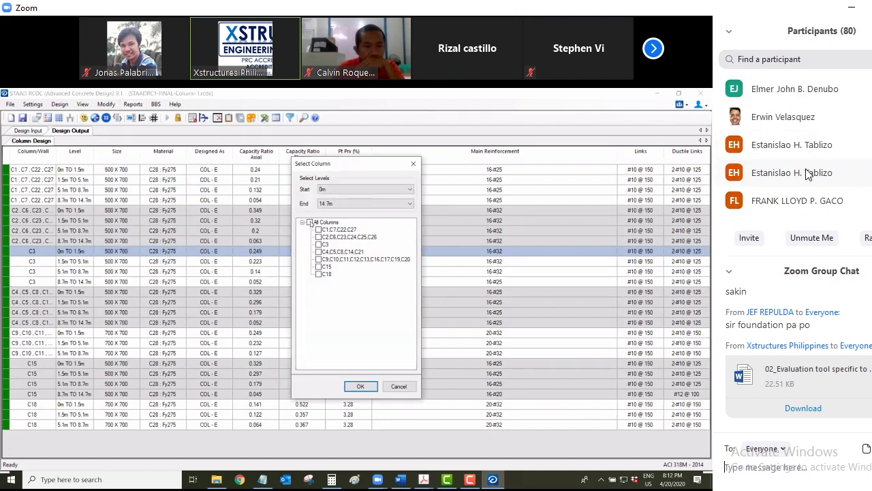
pyautogui.scroll(2, 808, 175)
pyautogui.scroll(2, 808, 174)
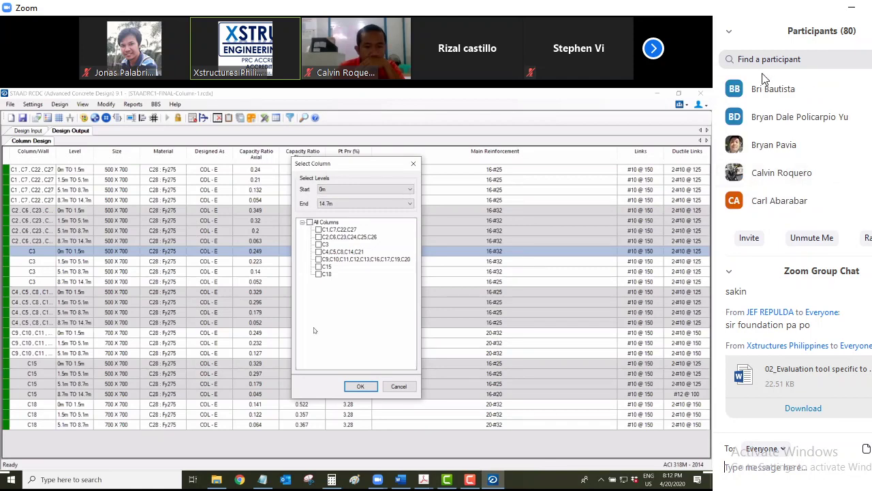
pyautogui.click(731, 34)
# Close the participants list and zoom the column detailed drawing schedule in and out
pyautogui.click(744, 42)
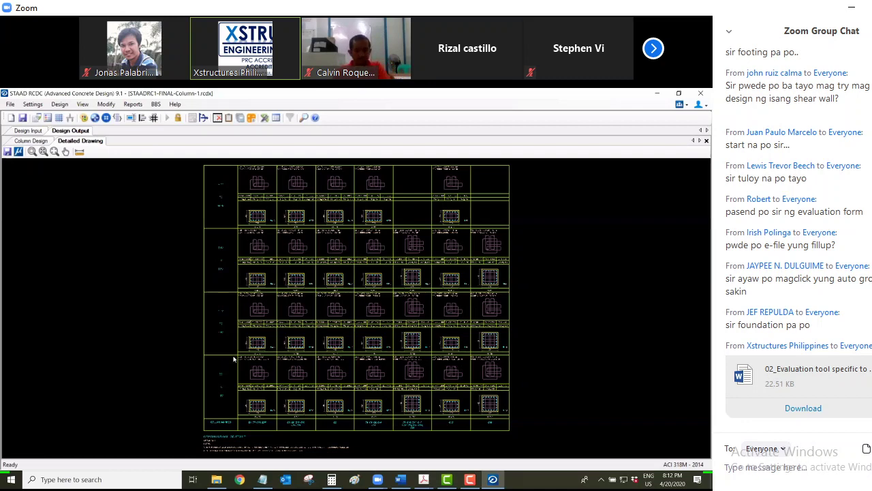
pyautogui.scroll(5, 234, 358)
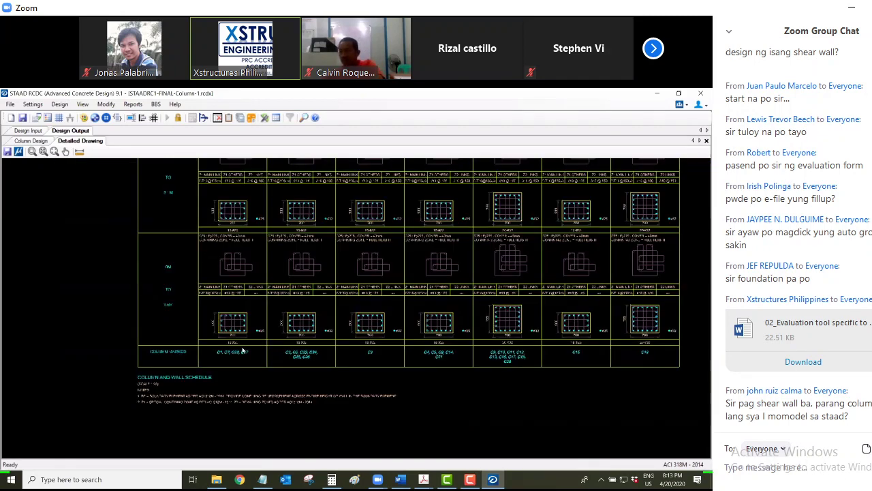
pyautogui.scroll(-2, 238, 353)
pyautogui.scroll(-2, 243, 351)
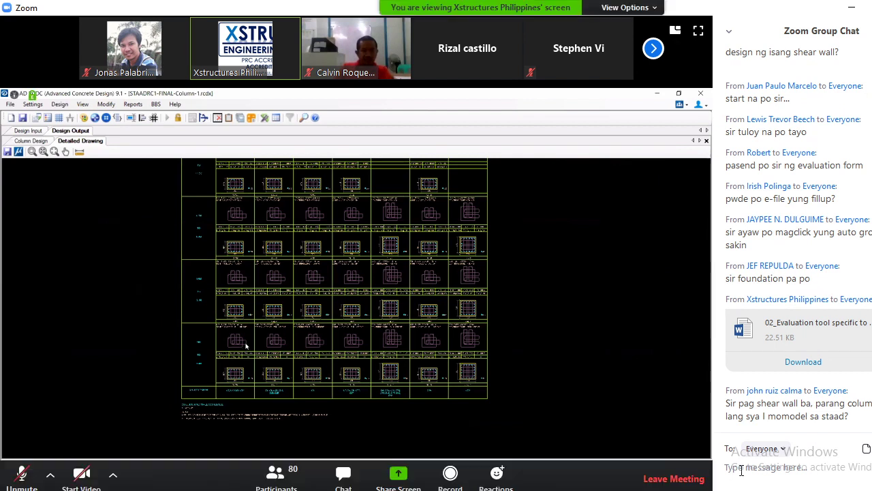
# Reply 'mesh' in chat, then send 'ok sir' about the YouTube Shear Wall video
pyautogui.write('mesh')
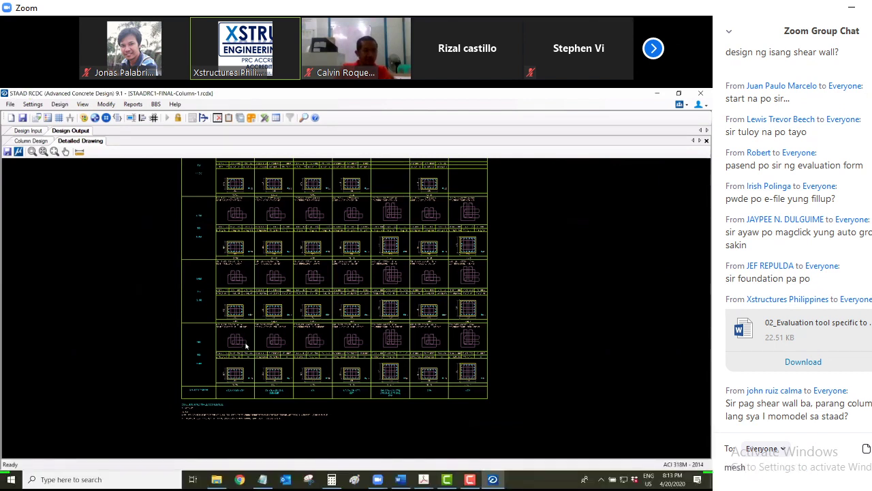
pyautogui.press('Return')
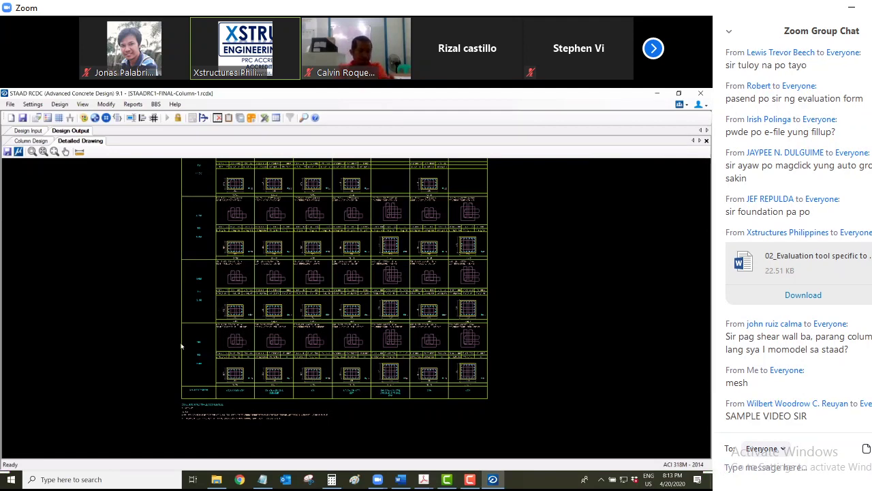
pyautogui.write('may s')
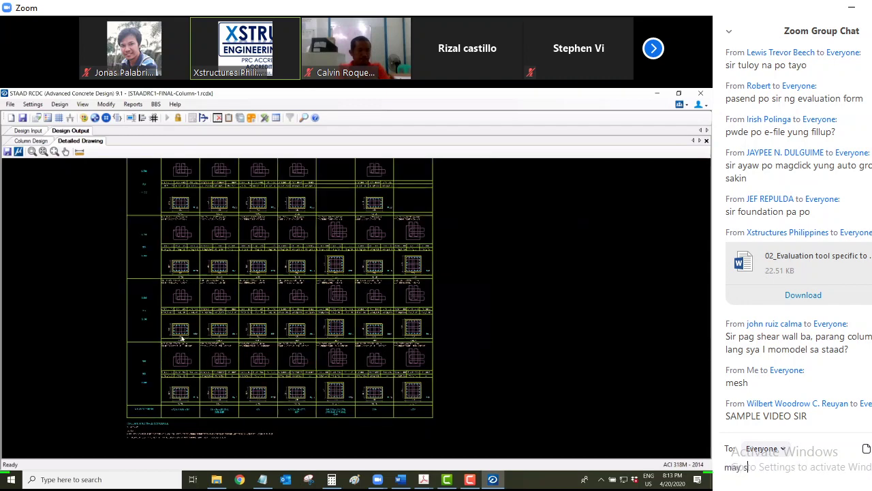
pyautogui.write('ample video k')
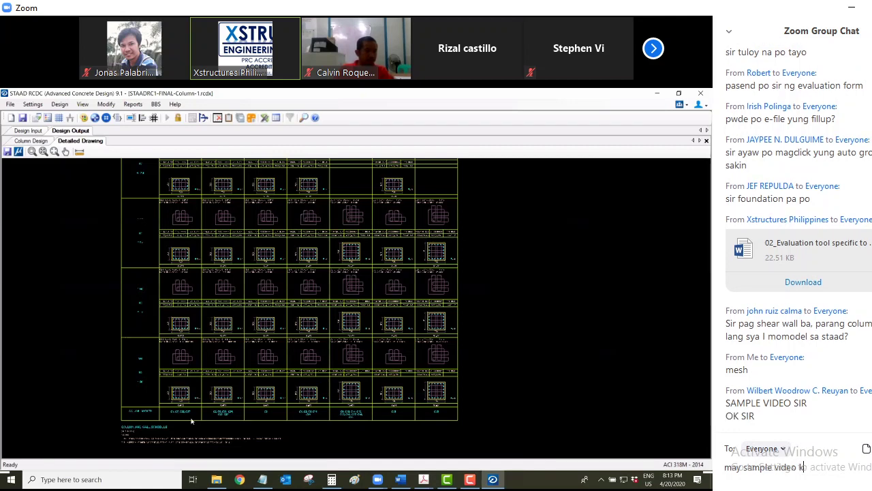
pyautogui.press('BackSpace')
pyautogui.press('BackSpace')
pyautogui.press('BackSpace')
pyautogui.press('BackSpace')
pyautogui.press('BackSpace')
pyautogui.press('BackSpace')
pyautogui.press('BackSpace')
pyautogui.press('BackSpace')
pyautogui.press('BackSpace')
pyautogui.press('BackSpace')
pyautogui.press('BackSpace')
pyautogui.press('BackSpace')
pyautogui.press('BackSpace')
pyautogui.press('BackSpace')
pyautogui.press('BackSpace')
pyautogui.press('BackSpace')
pyautogui.write('ok sir ')
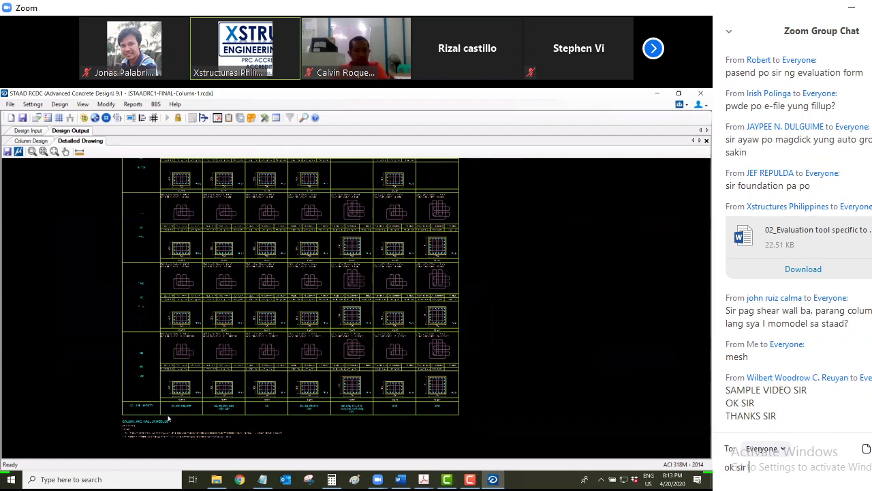
pyautogui.write('sa ')
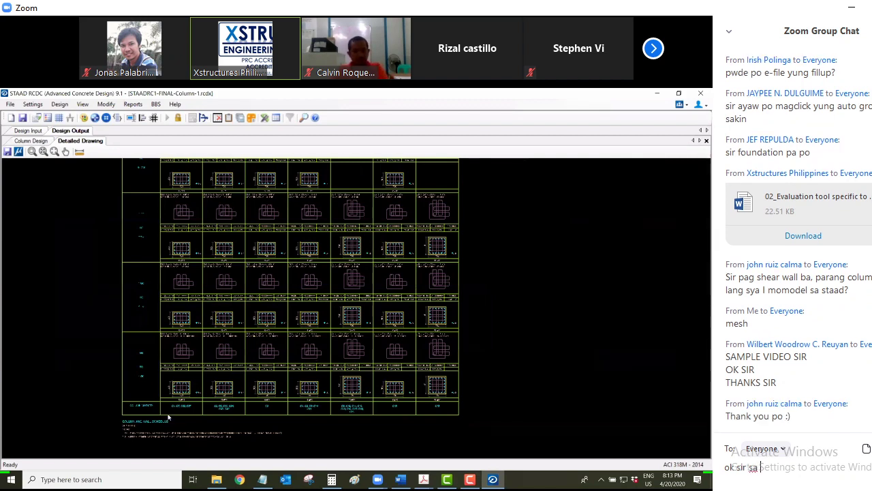
pyautogui.write('YouTube ')
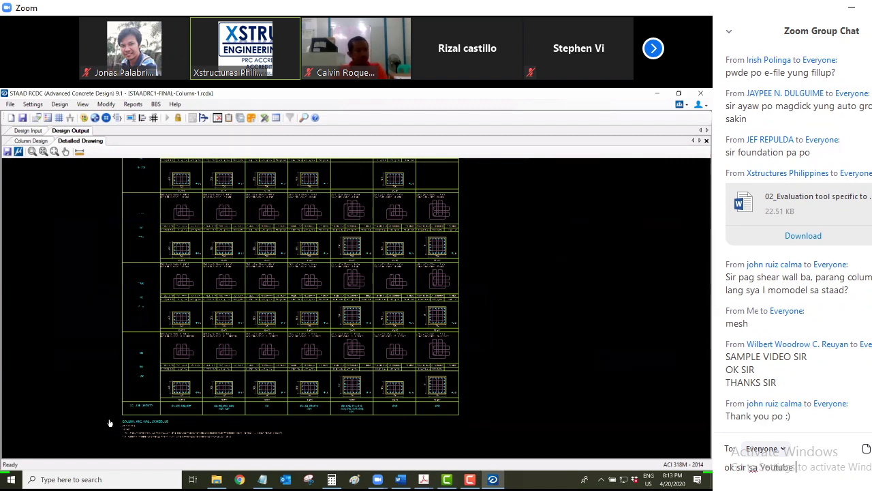
pyautogui.write('para sa Hear')
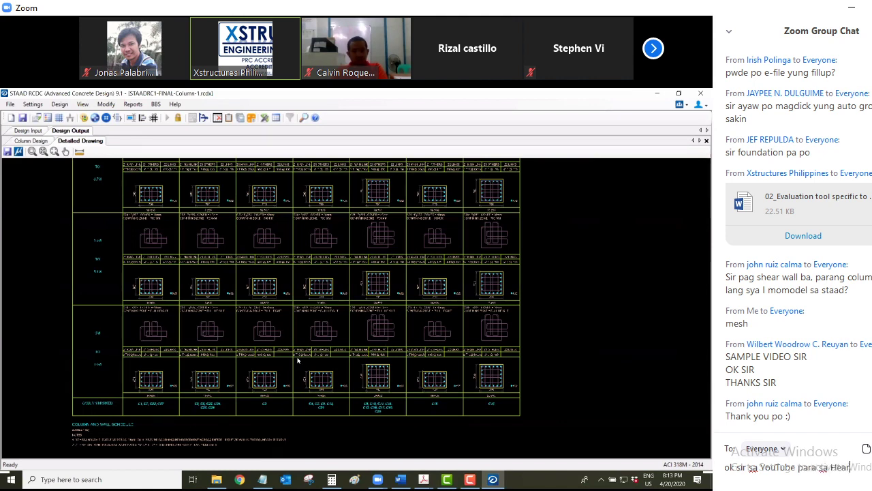
pyautogui.press('BackSpace')
pyautogui.press('BackSpace')
pyautogui.write('Shear W')
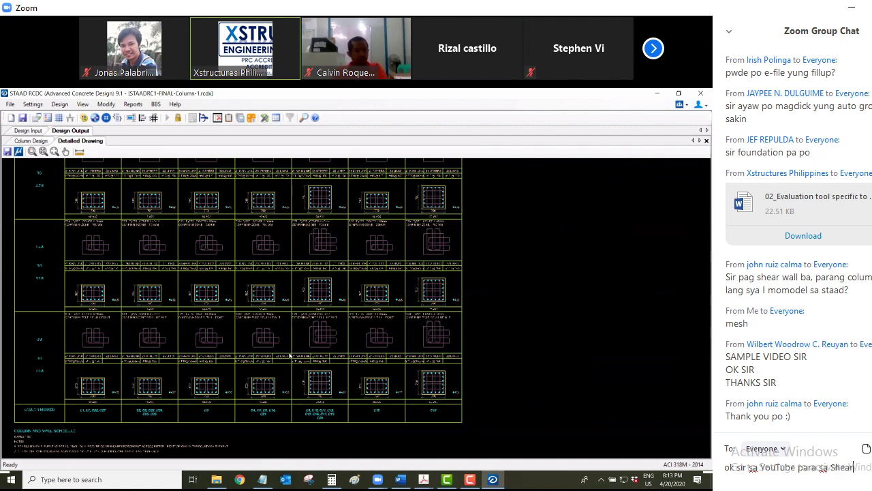
pyautogui.write('all')
pyautogui.press('Return')
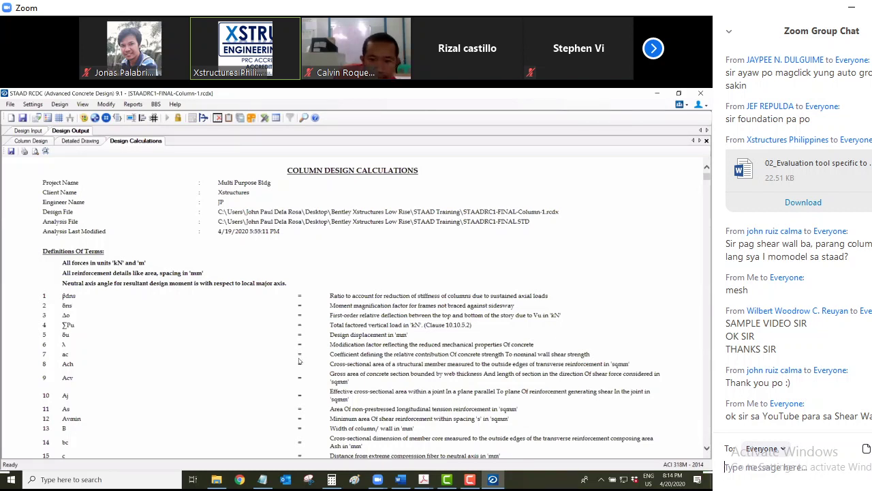
# Highlight the report's Slenderness Check heading, then go back to the Column Design results table
pyautogui.scroll(-15, 297, 363)
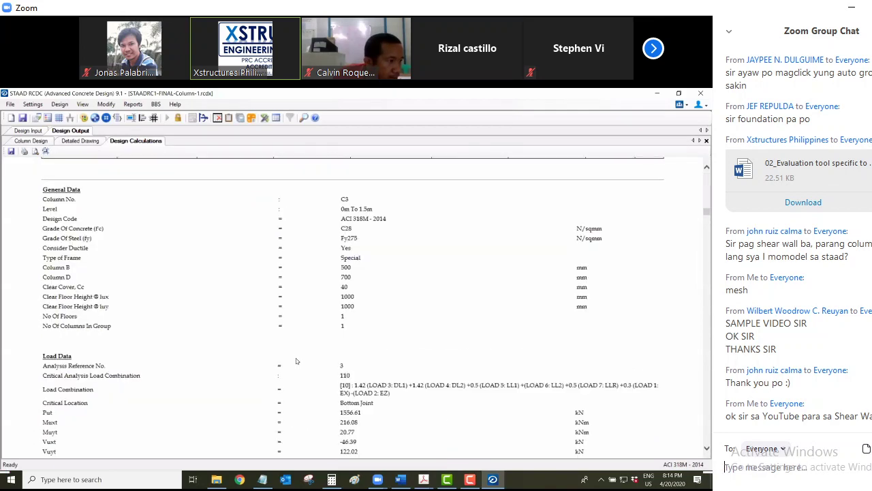
pyautogui.scroll(-15, 292, 362)
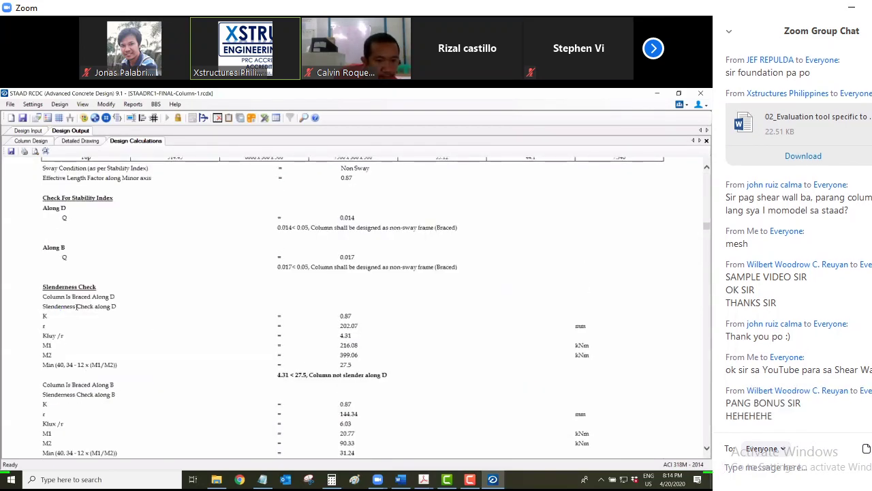
pyautogui.keyDown('ctrl'); pyautogui.scroll(1, 66, 230); pyautogui.keyUp('ctrl')
pyautogui.moveTo(46, 225); pyautogui.dragTo(106, 226)
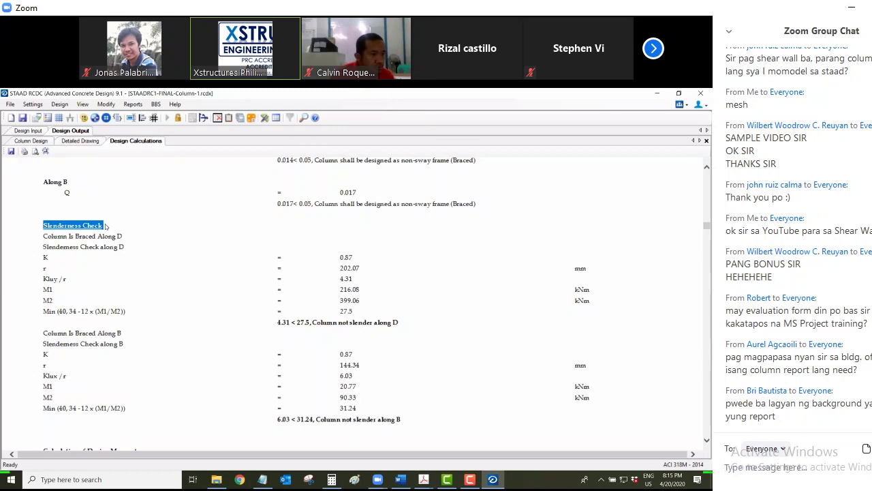
pyautogui.click(79, 142)
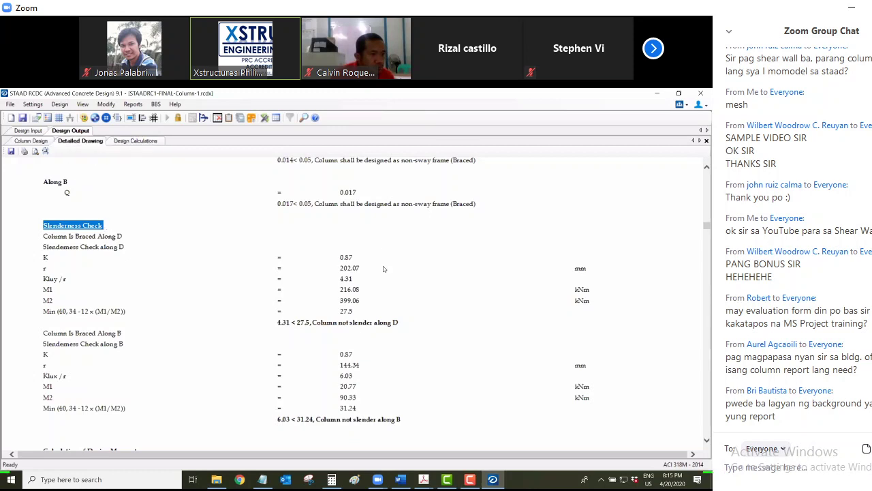
pyautogui.click(30, 141)
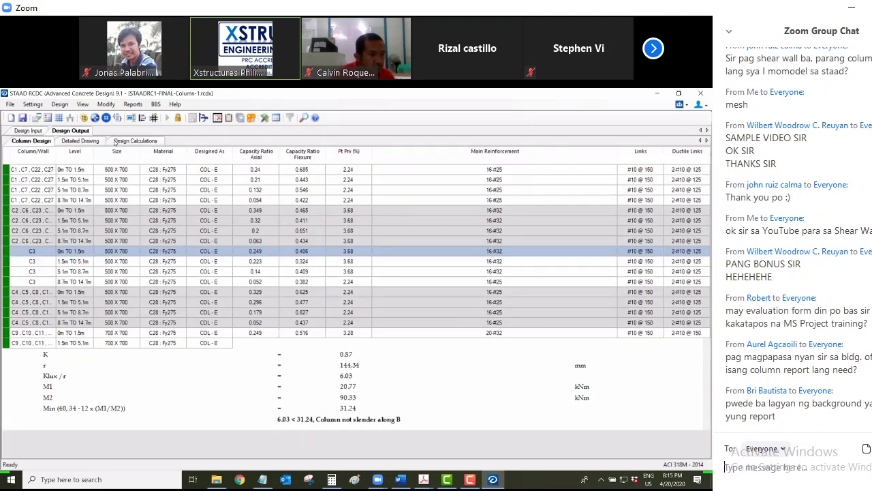
# Send the chat question 'Sir yung hinibigi ni OBO na Structura saan I extract??' to Everyone
pyautogui.write('S')
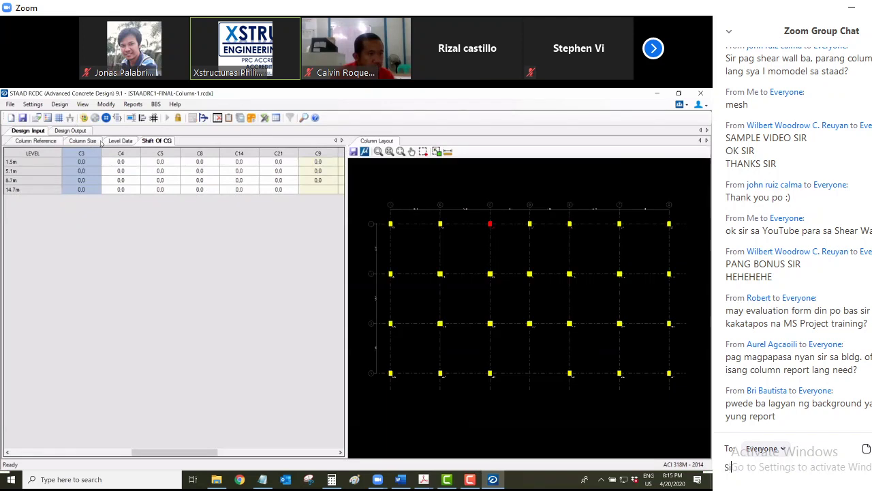
pyautogui.write('ir yung ')
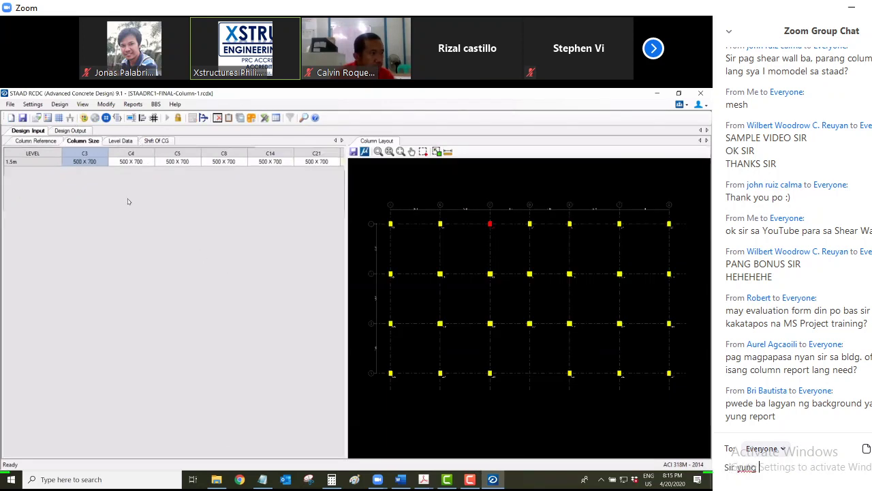
pyautogui.write('hinibigi ')
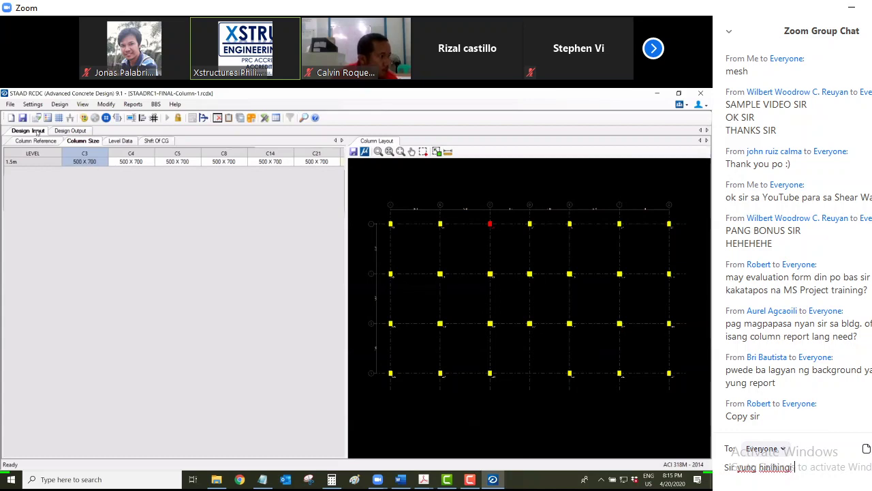
pyautogui.write('ni')
pyautogui.write(' OB')
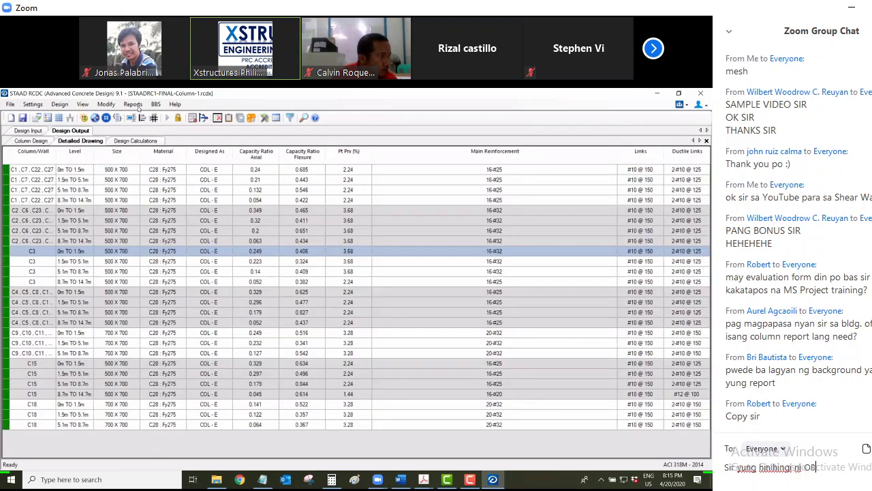
pyautogui.write('O na Structura ')
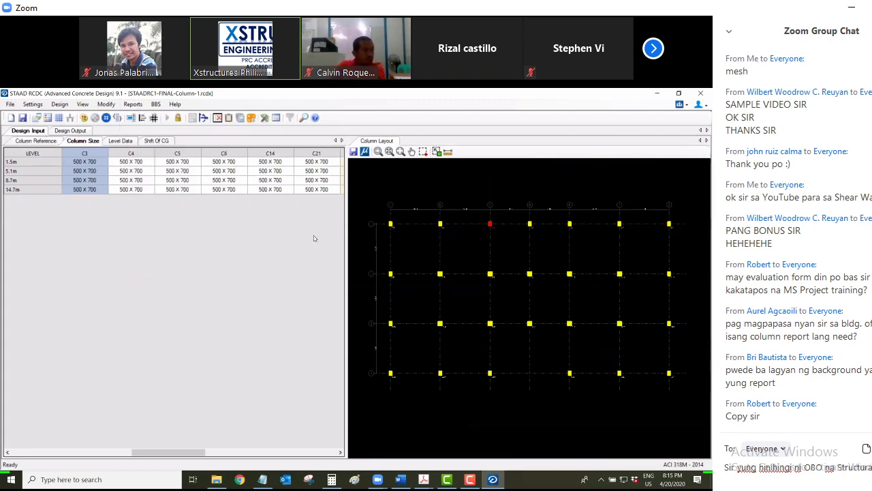
pyautogui.write('saan I ext')
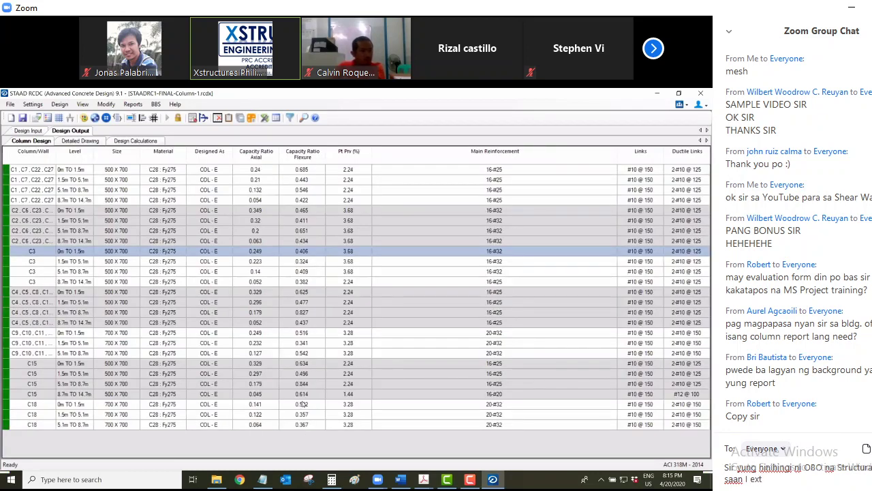
pyautogui.write('ract??')
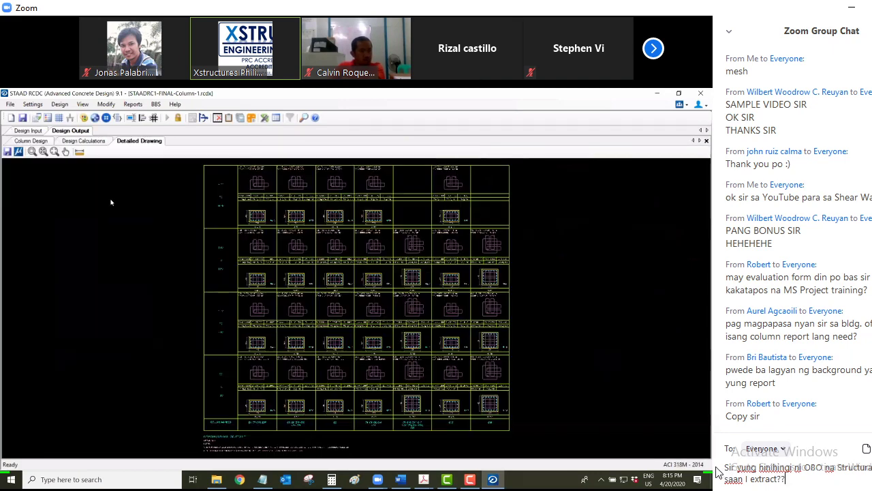
pyautogui.moveTo(716, 468); pyautogui.dragTo(801, 473)
pyautogui.click(802, 475)
pyautogui.press('Return')
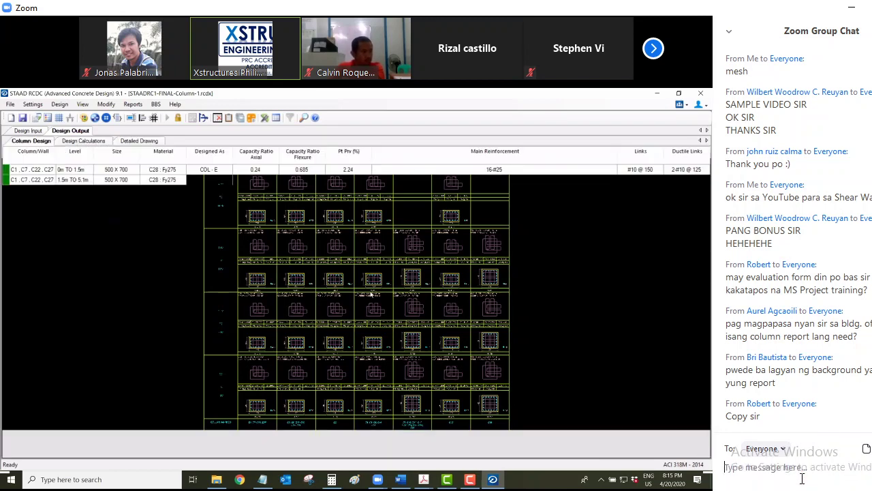
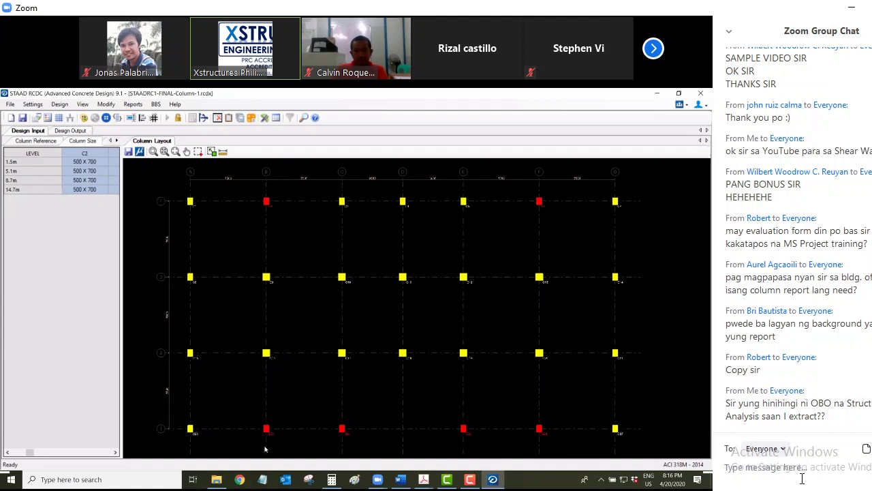
# Select column C9 on the layout to show its 700 X 700 size at 1.5m, 5.1m and 8.7m
pyautogui.scroll(3, 265, 423)
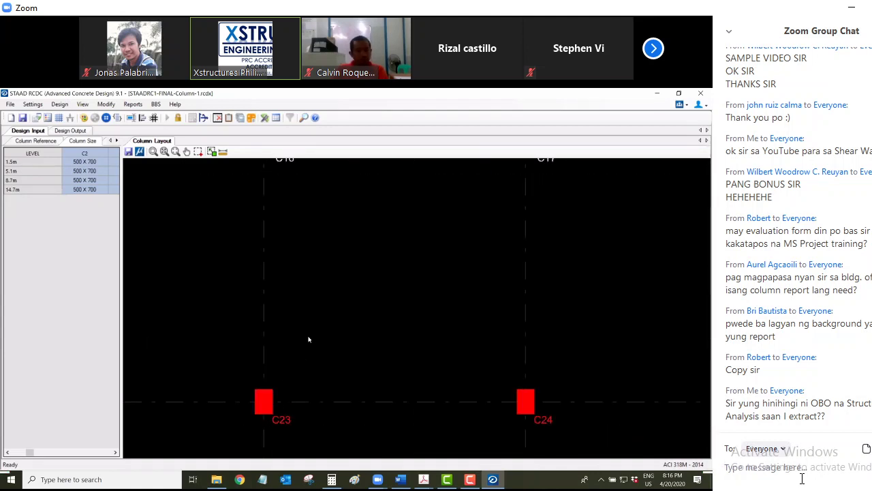
pyautogui.scroll(-3, 296, 362)
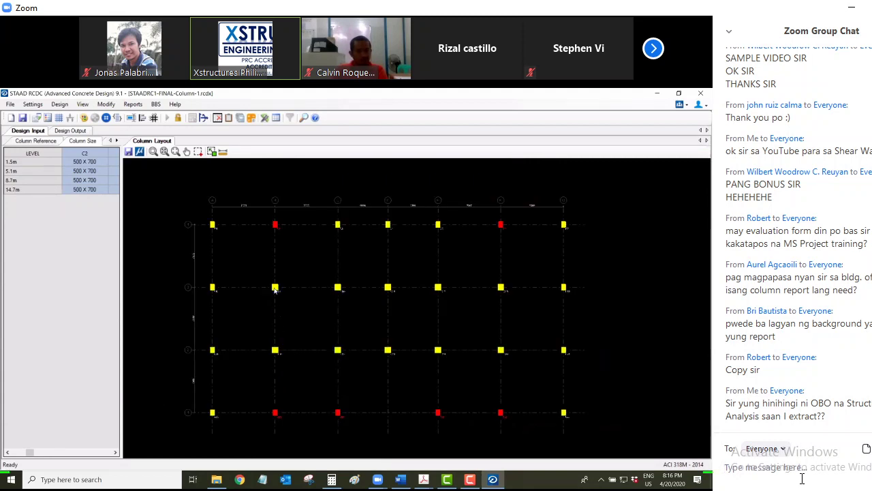
pyautogui.click(274, 288)
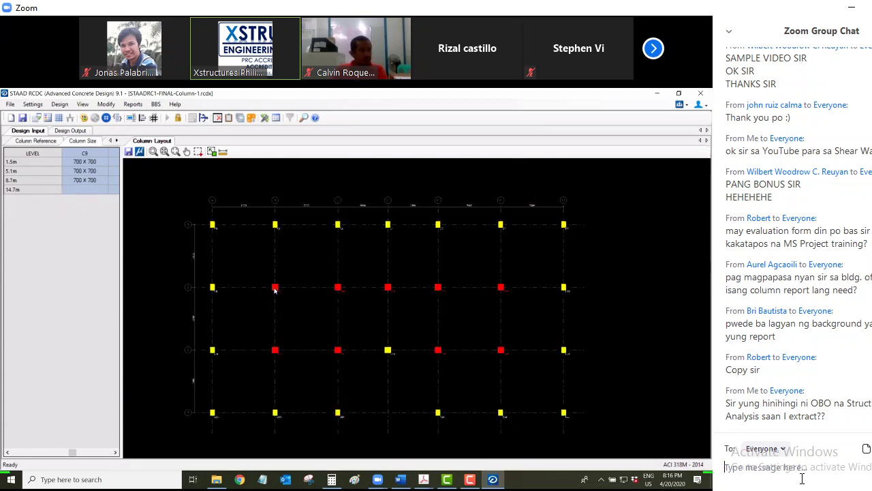
pyautogui.scroll(2, 285, 292)
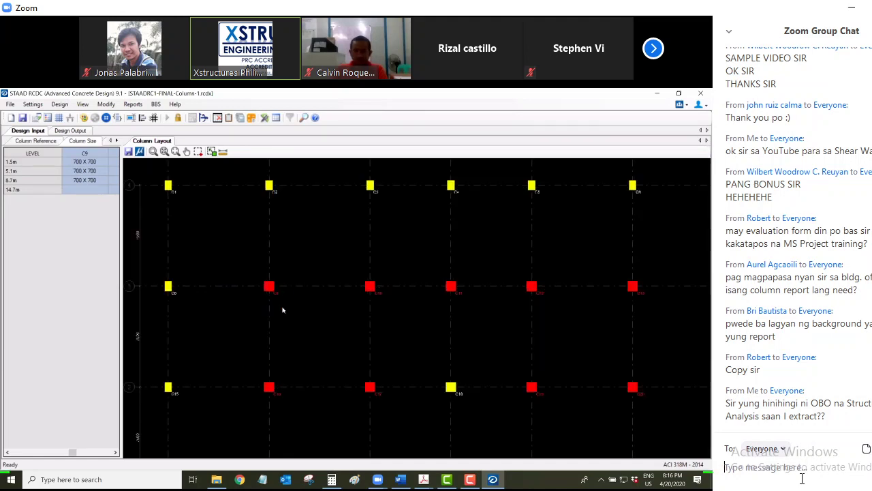
pyautogui.scroll(-2, 283, 311)
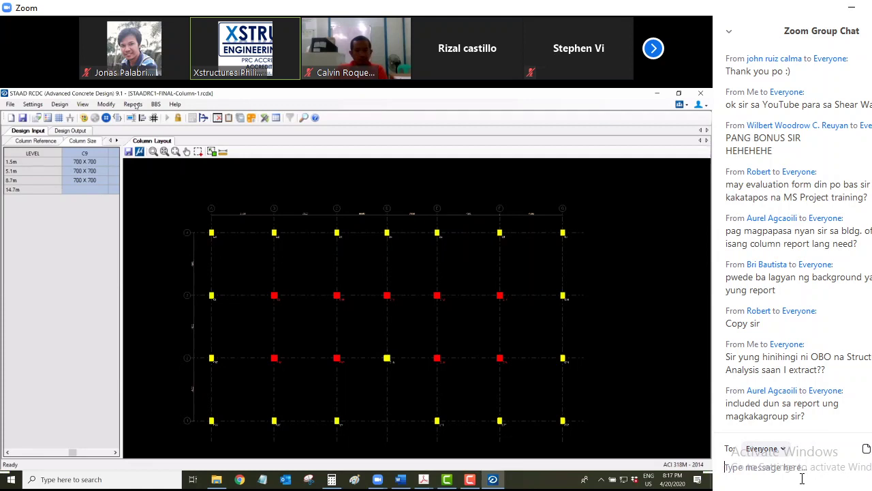
# Generate the Design Calculations report for the C1,C7,C22,C27 column group
pyautogui.click(134, 106)
pyautogui.click(147, 169)
pyautogui.click(314, 191)
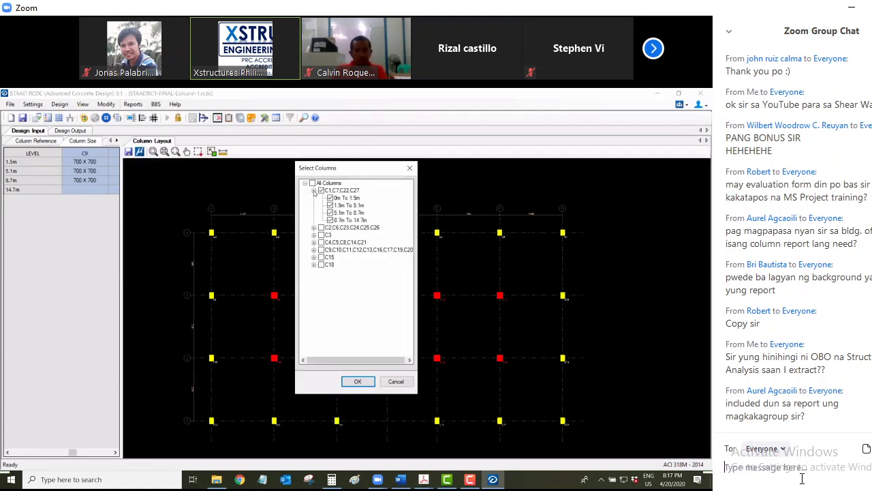
pyautogui.click(321, 190)
pyautogui.click(314, 190)
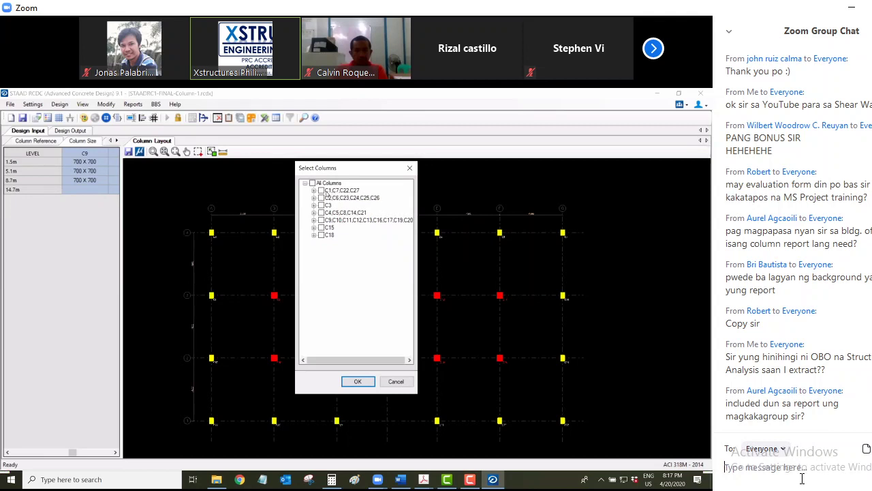
pyautogui.click(321, 190)
pyautogui.click(343, 381)
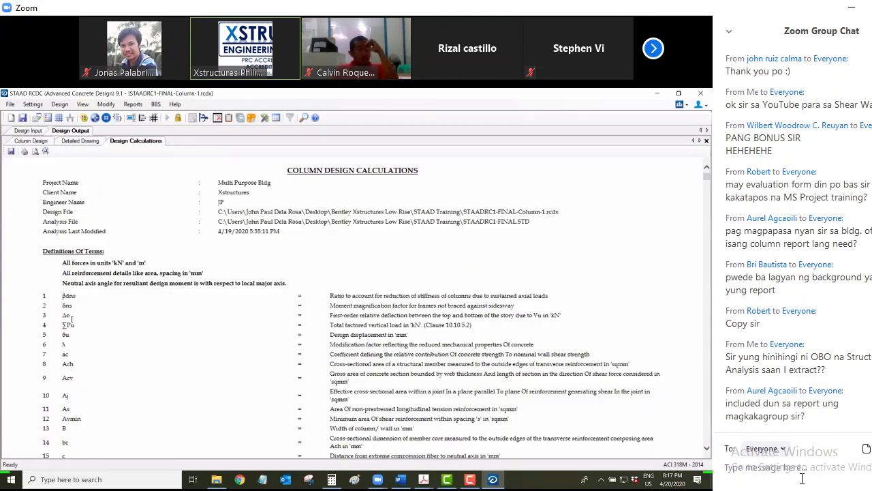
# Scroll through the column design calculations report, then jump back to its start
pyautogui.scroll(-10, 356, 324)
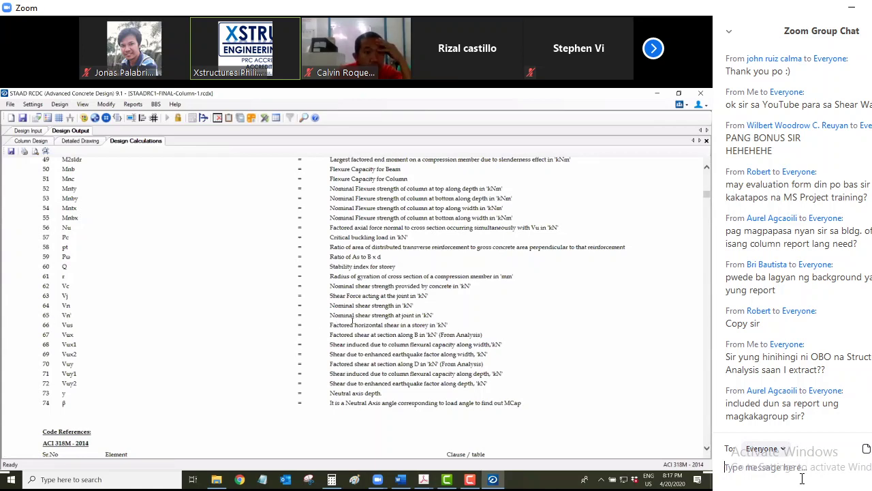
pyautogui.scroll(-10, 338, 326)
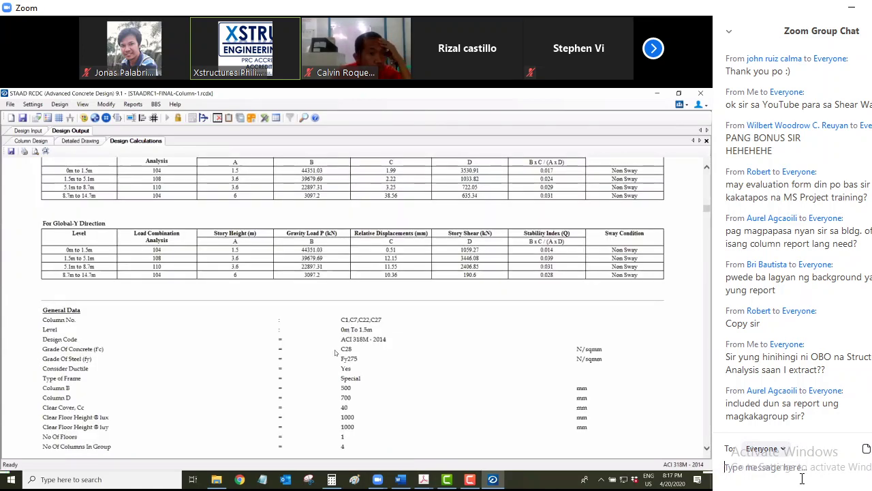
pyautogui.scroll(-10, 345, 329)
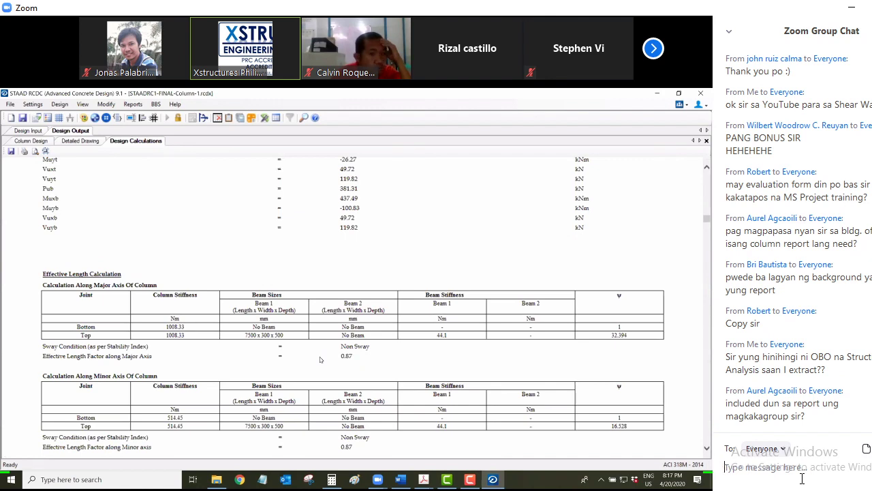
pyautogui.scroll(-10, 322, 368)
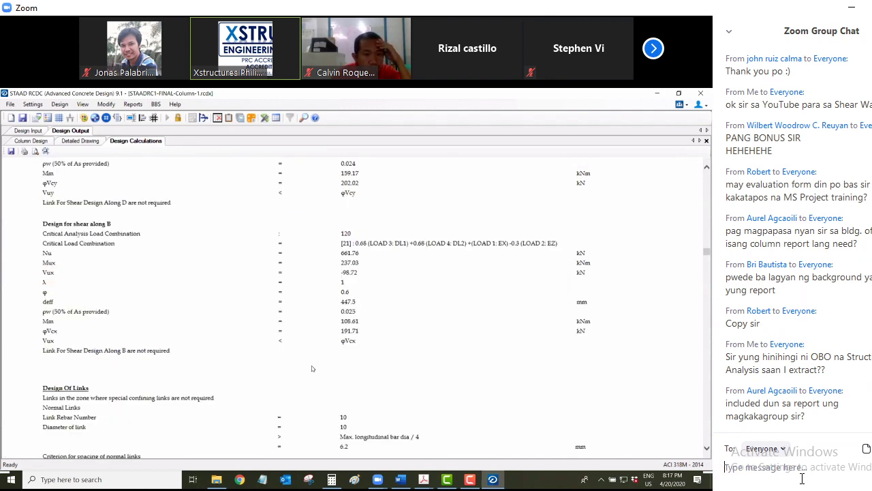
pyautogui.scroll(10, 312, 369)
pyautogui.scroll(-10, 327, 354)
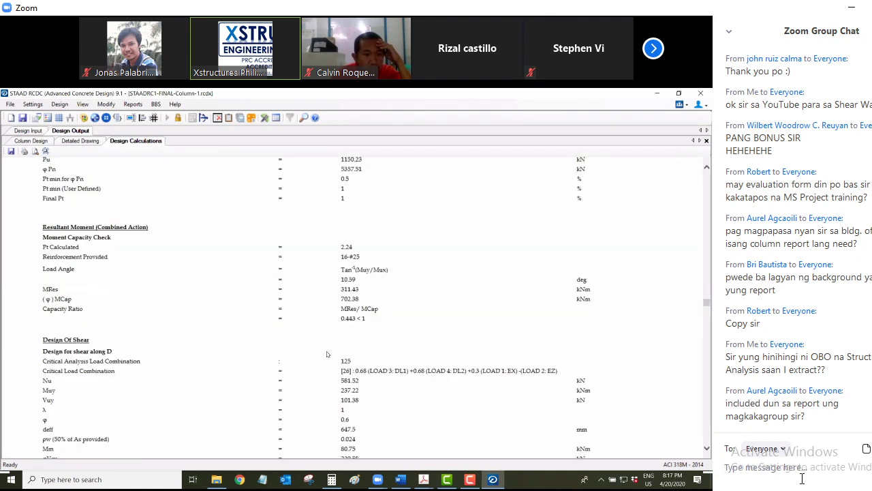
pyautogui.scroll(10, 326, 354)
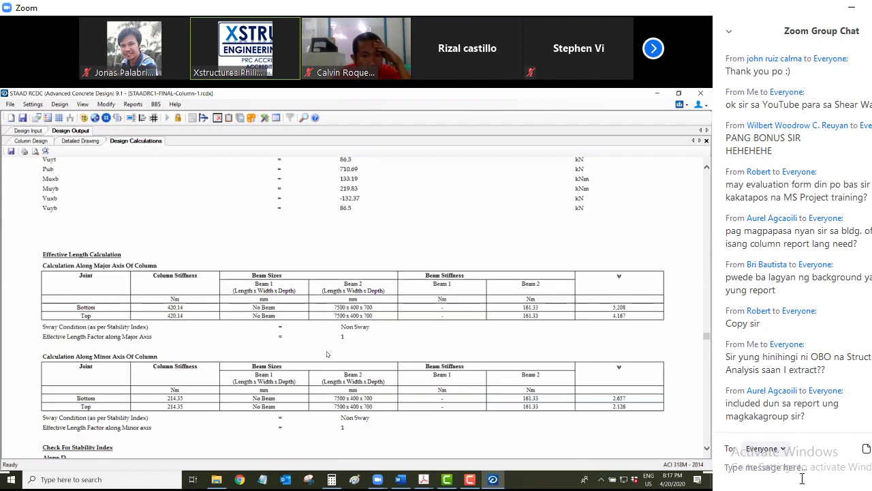
pyautogui.scroll(3, 385, 387)
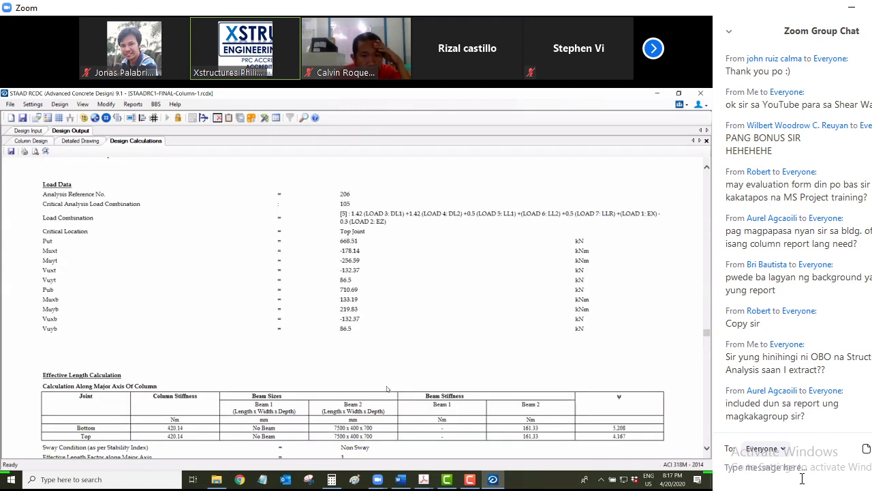
pyautogui.scroll(-15, 467, 379)
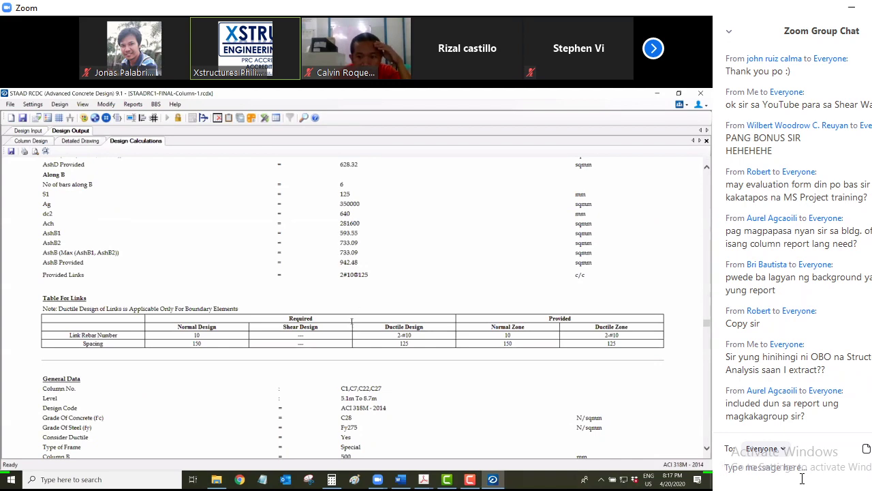
pyautogui.scroll(-8, 352, 320)
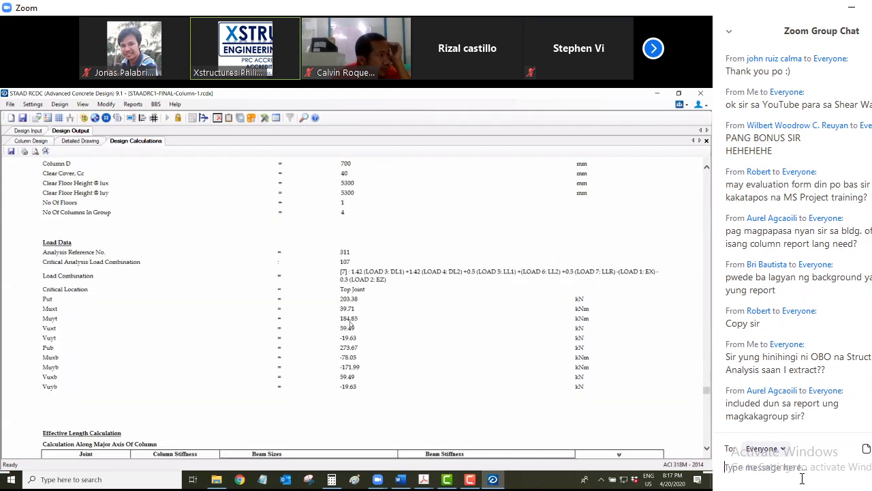
pyautogui.scroll(-9, 697, 279)
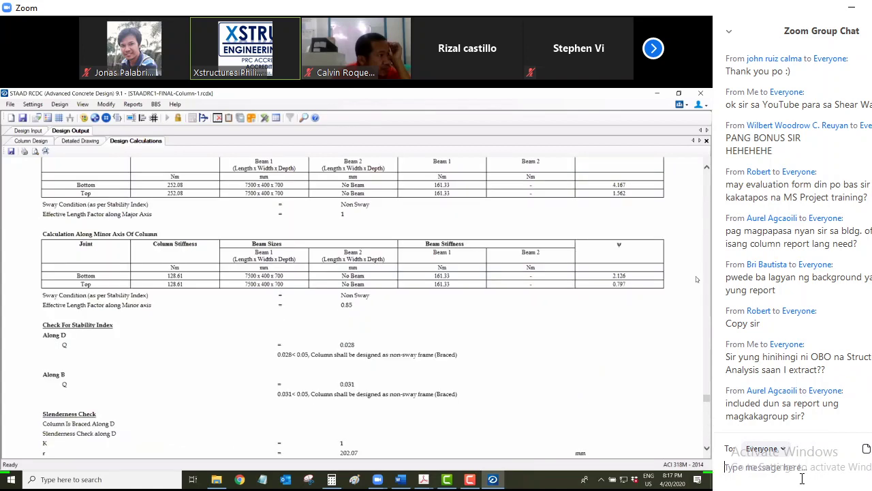
pyautogui.scroll(-15, 698, 235)
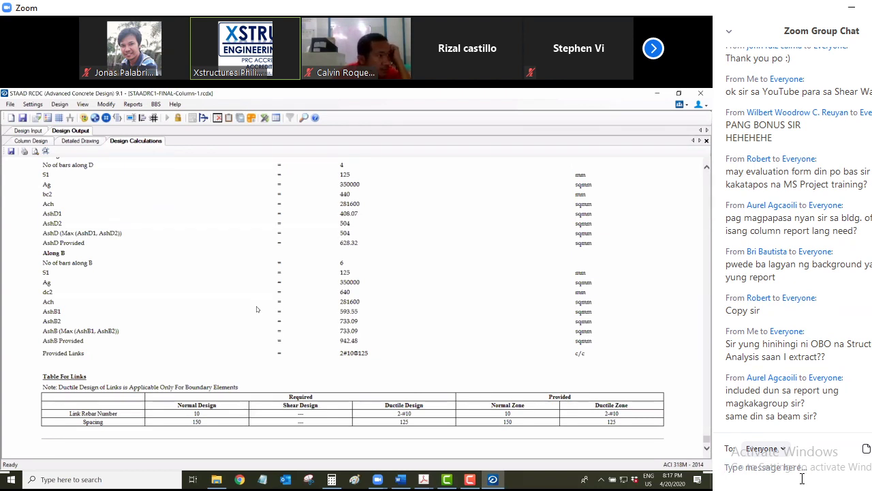
pyautogui.hotkey('ctrl', 'Home')
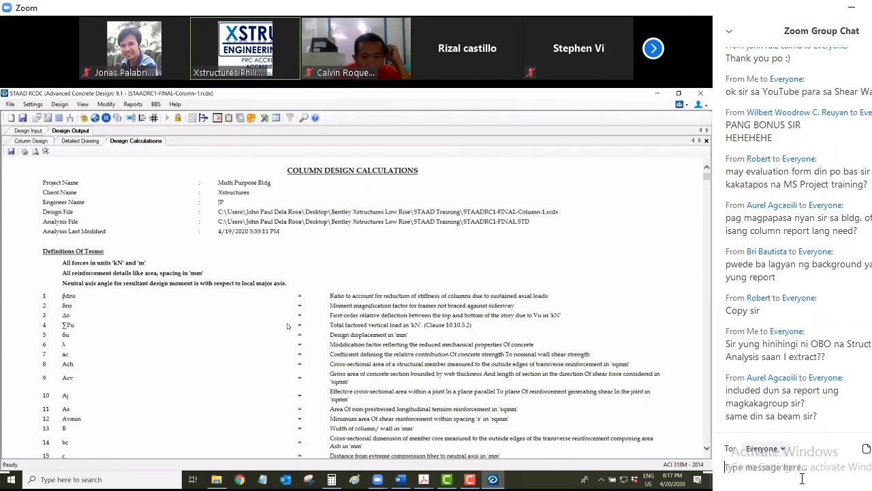
pyautogui.scroll(-10, 286, 326)
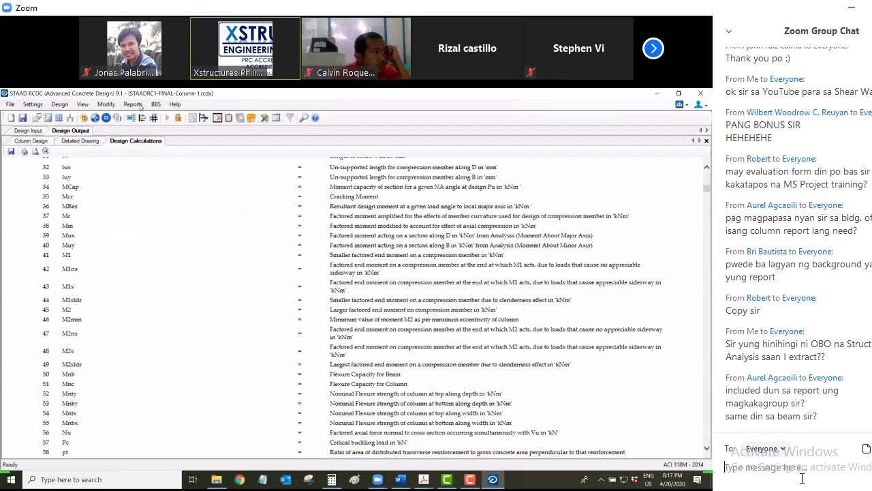
# Generate the BOQ summary in Rs at 7000 for C28 concrete and 53 for Fy275 steel
pyautogui.click(133, 104)
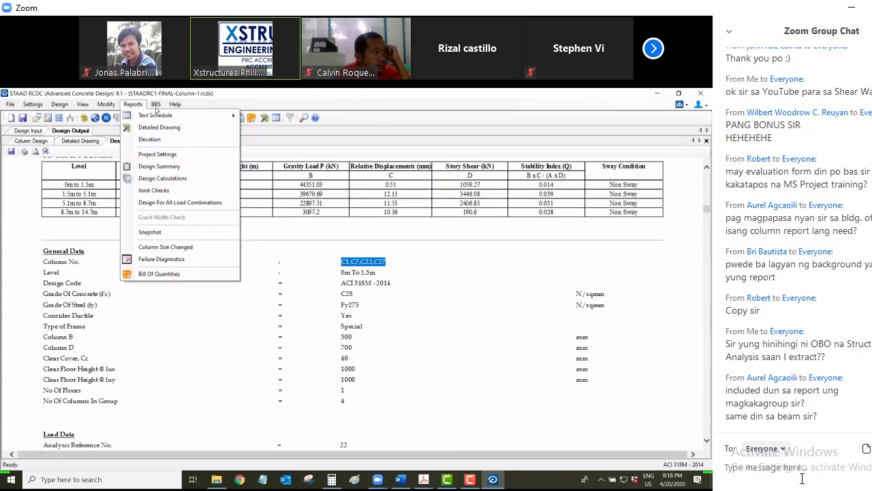
pyautogui.click(129, 105)
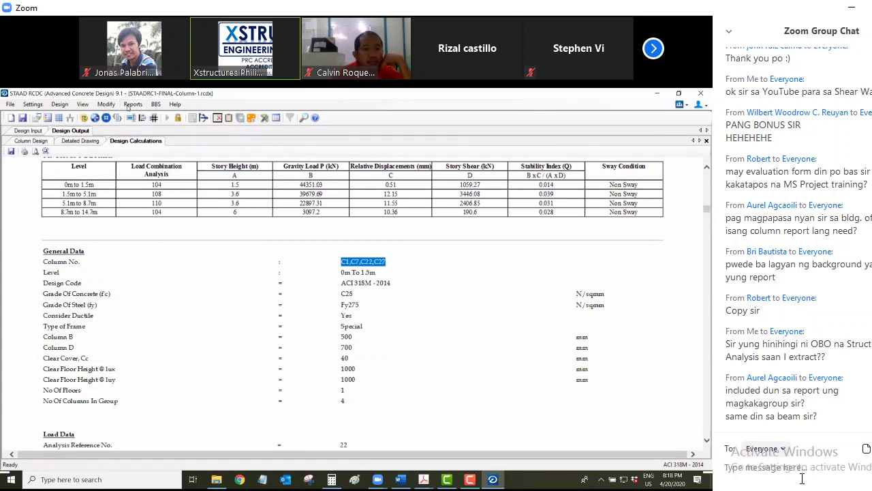
pyautogui.click(128, 105)
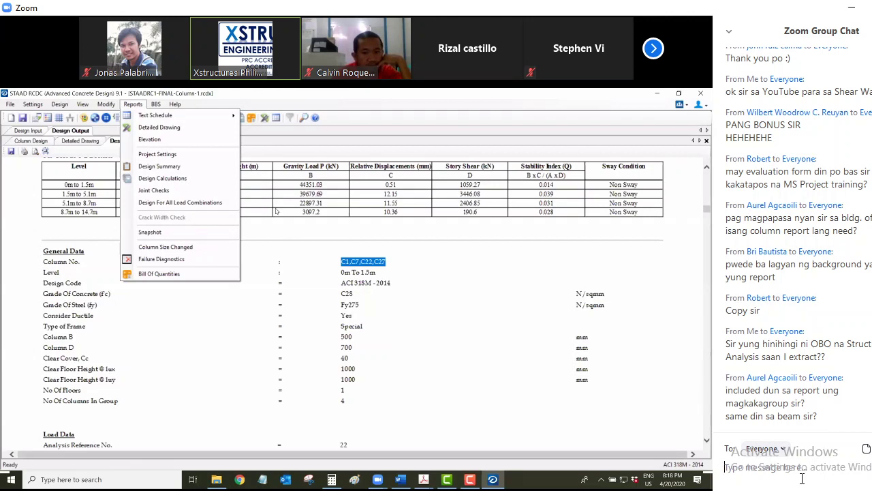
pyautogui.click(159, 273)
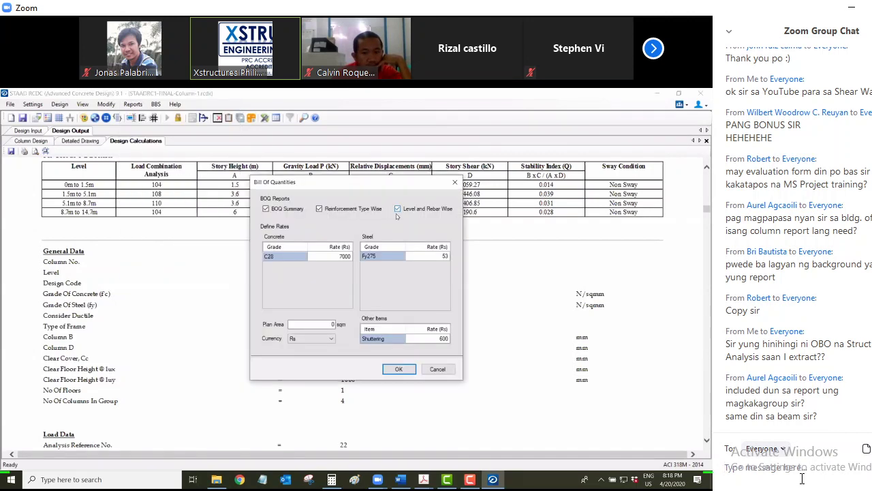
pyautogui.click(334, 257)
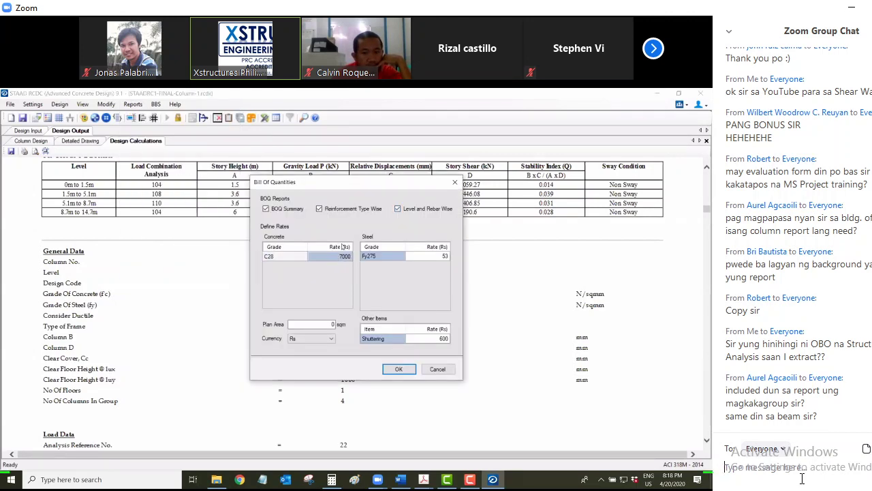
pyautogui.click(323, 338)
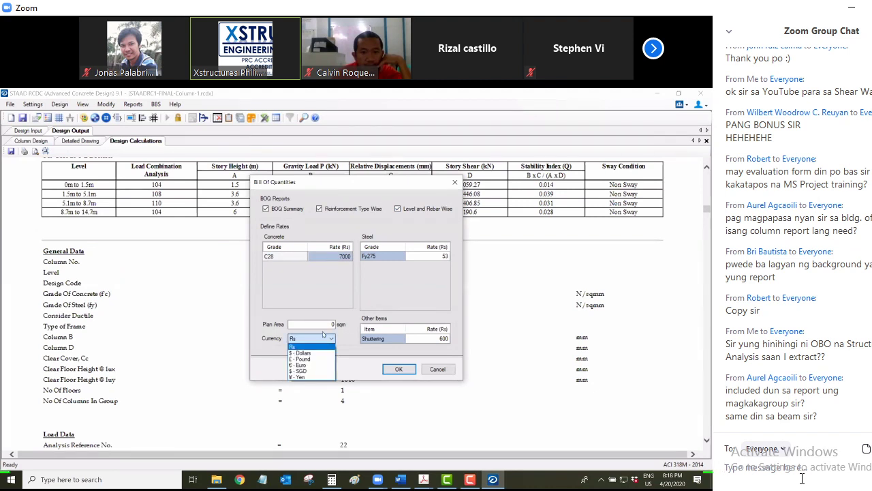
pyautogui.click(342, 256)
pyautogui.click(342, 256)
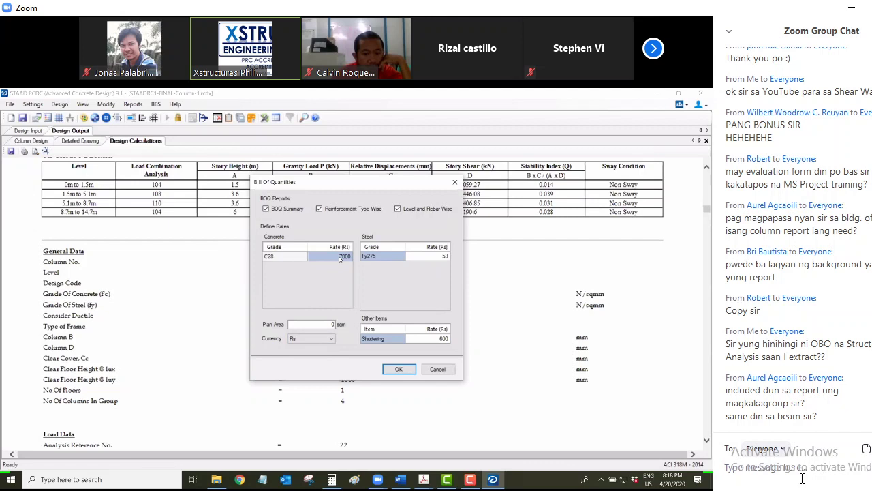
pyautogui.click(339, 257)
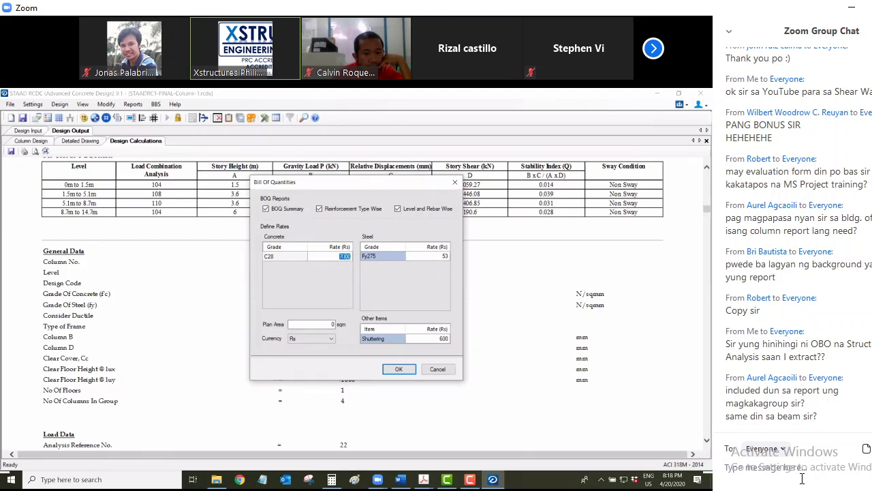
pyautogui.press('Tab')
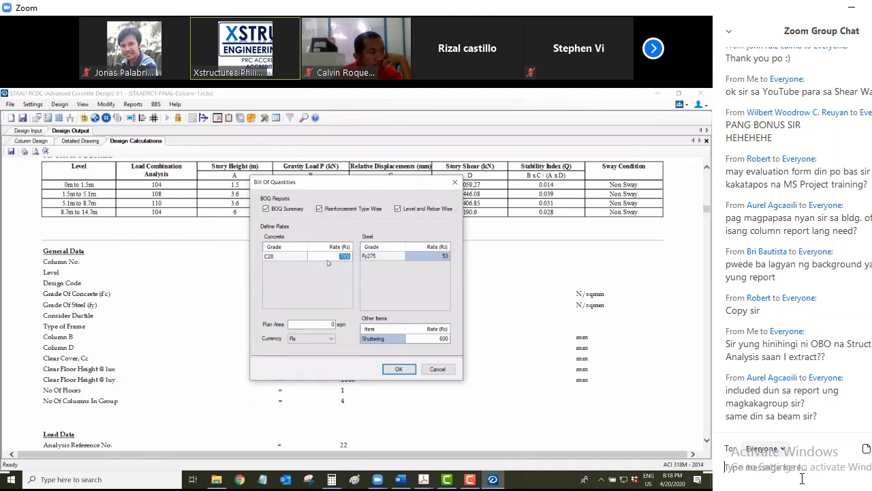
pyautogui.click(435, 257)
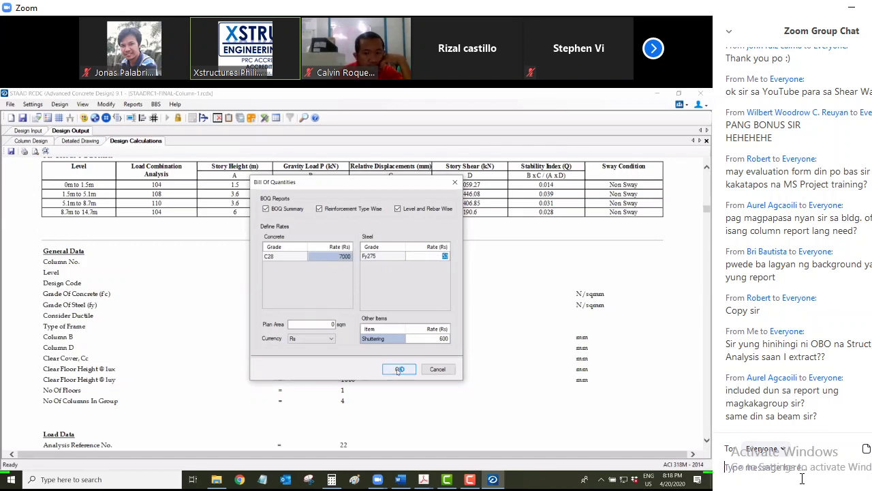
pyautogui.click(399, 369)
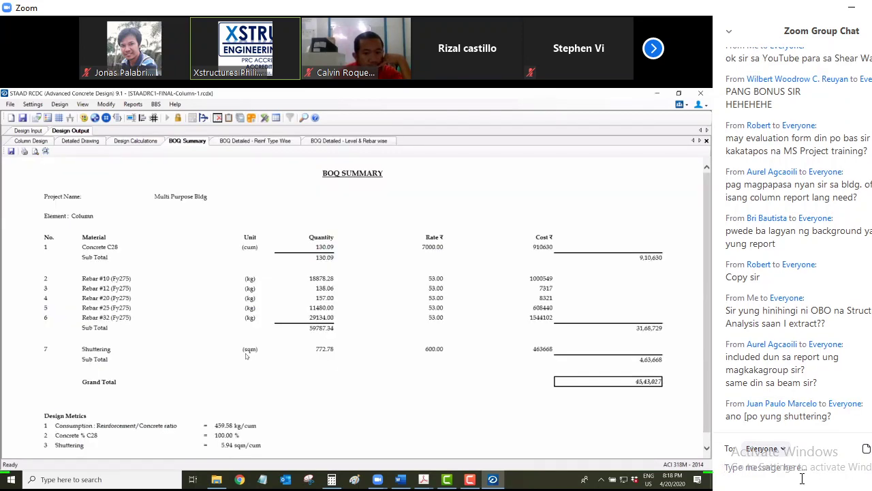
# Show the 'BOQ Detailed - Reinf Type Wise' table and scroll down to its Total row
pyautogui.scroll(-1, 235, 358)
pyautogui.scroll(1, 230, 359)
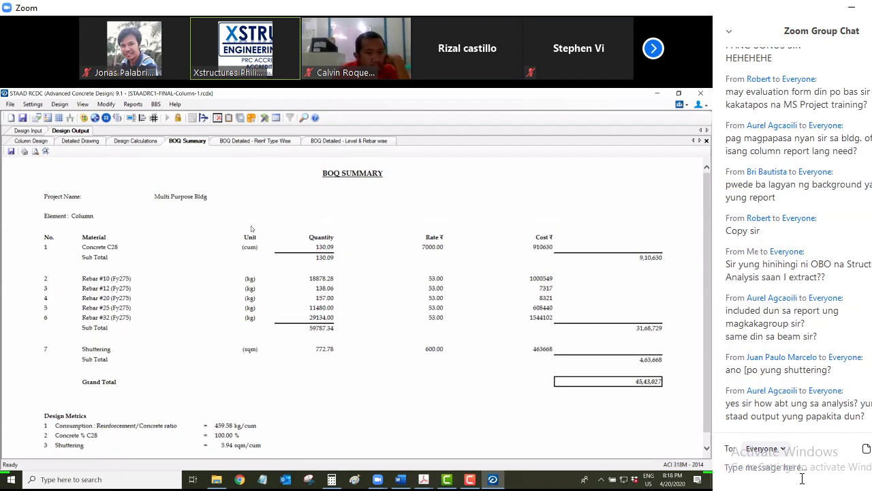
pyautogui.click(255, 141)
pyautogui.scroll(-5, 163, 322)
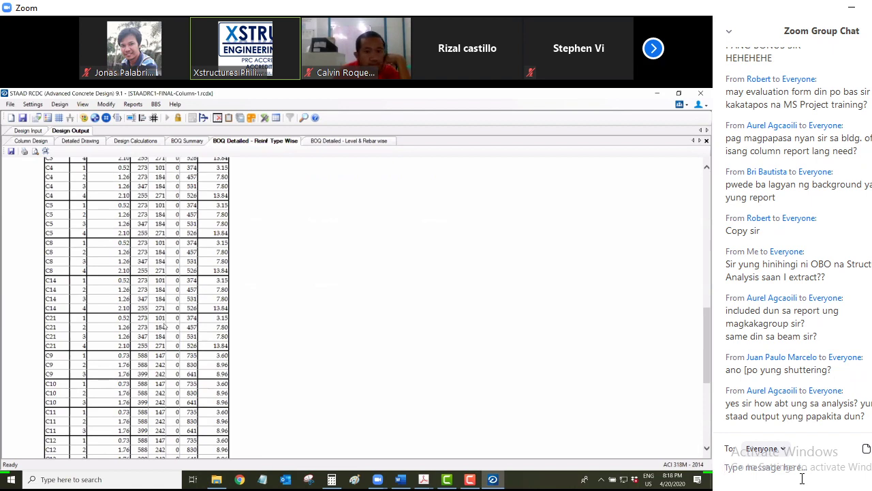
pyautogui.scroll(-5, 164, 323)
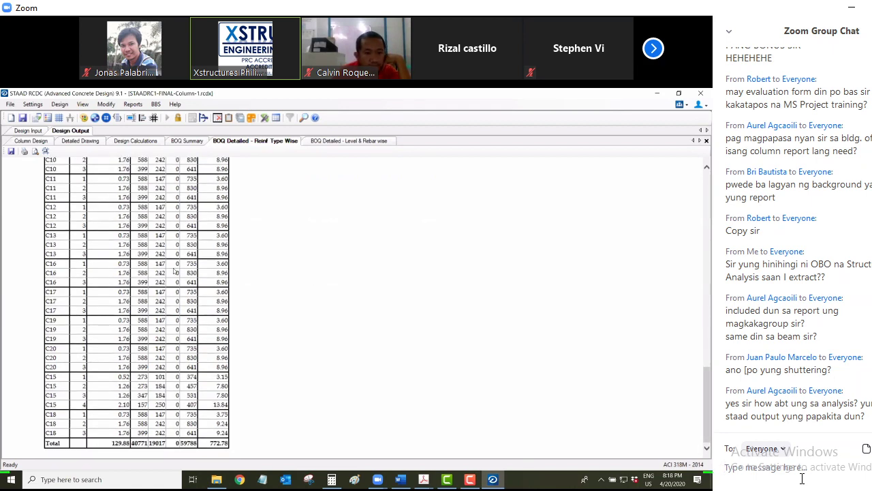
pyautogui.scroll(10, 175, 272)
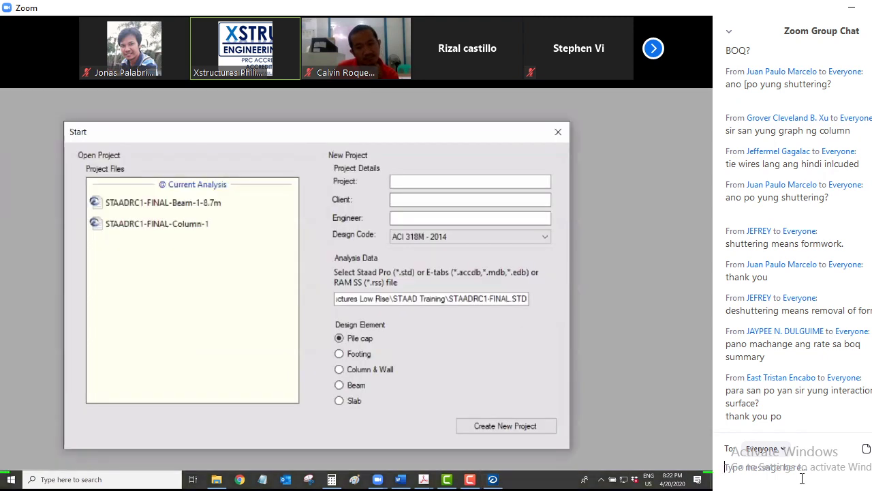
# Exchange chat messages about the 2014 code versus NSCP 2011, then choose Slab as design element
pyautogui.write('bakit')
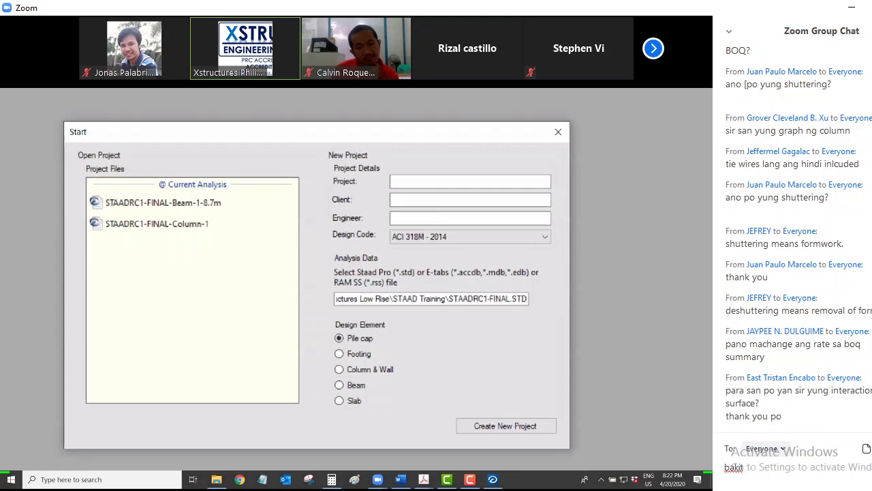
pyautogui.write(' 2014 s')
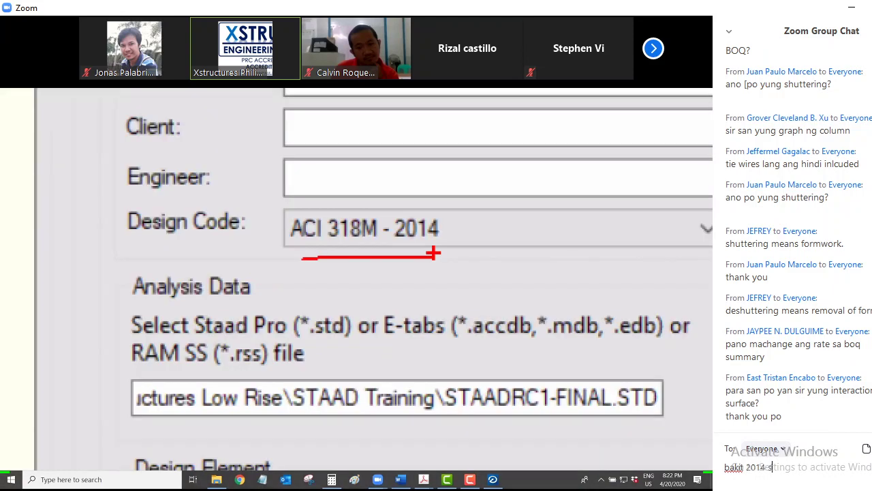
pyautogui.write('ir?')
pyautogui.press('Return')
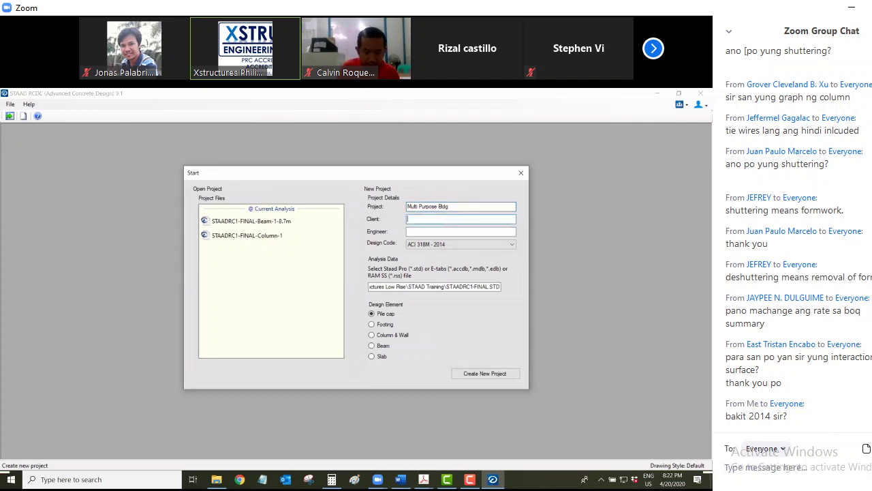
pyautogui.write('NSCP ')
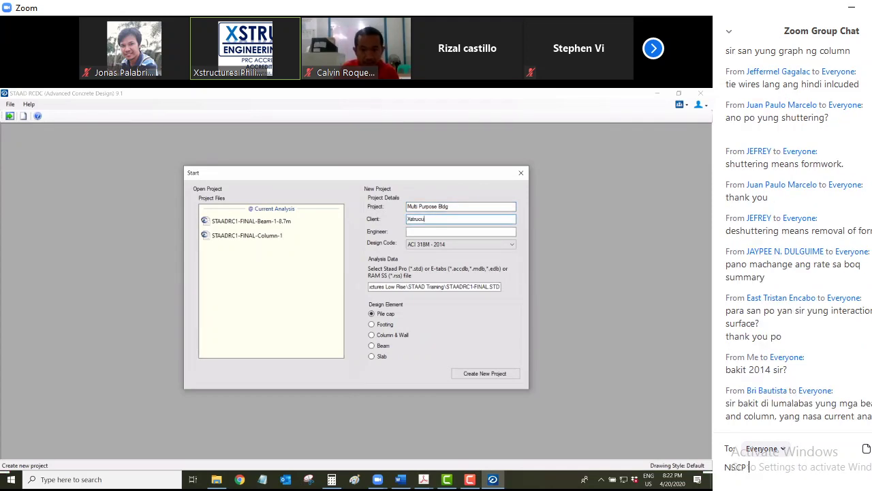
pyautogui.write('based ')
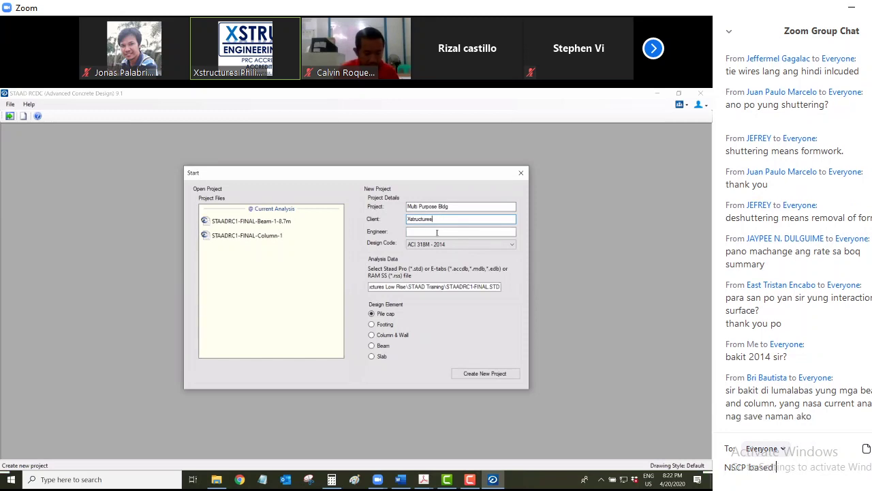
pyautogui.write('pa sa 2011')
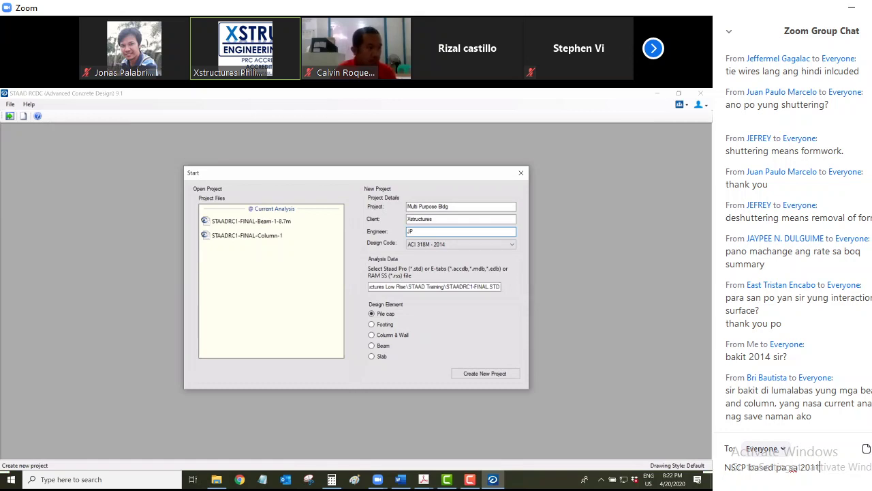
pyautogui.press('Return')
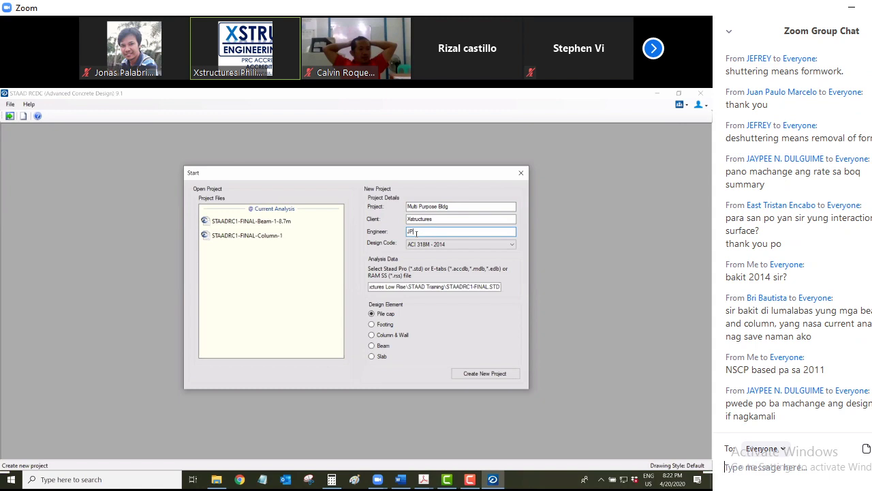
pyautogui.write('ah oka')
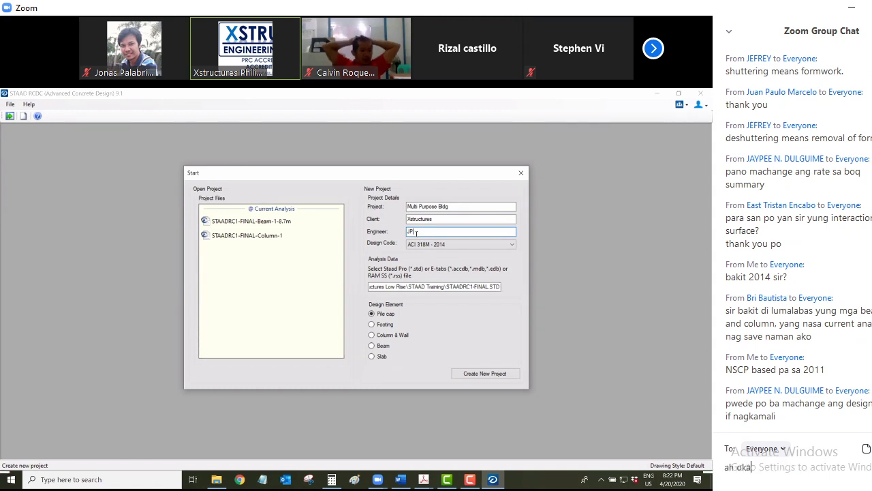
pyautogui.write('y kala ko')
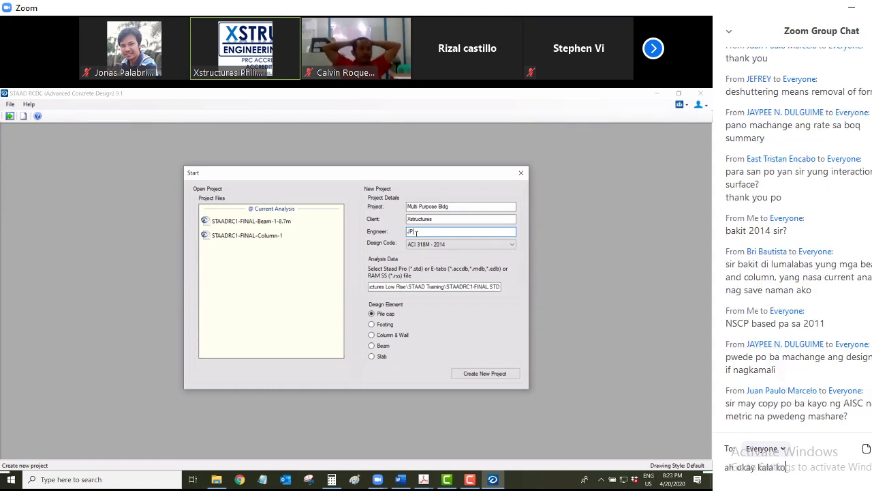
pyautogui.write(' 2011 pa')
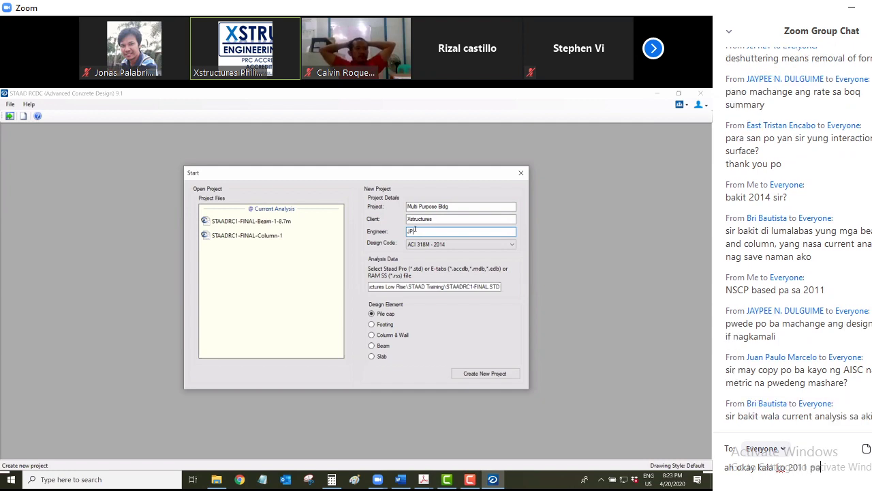
pyautogui.press('Return')
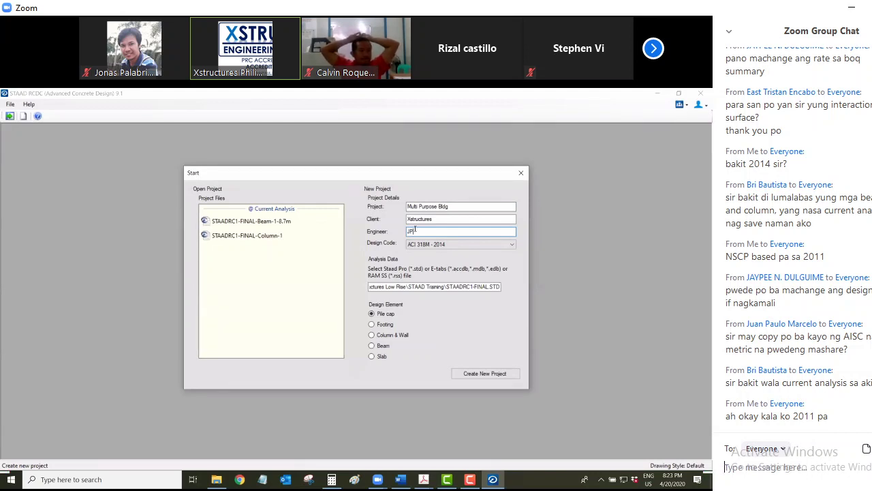
pyautogui.click(377, 356)
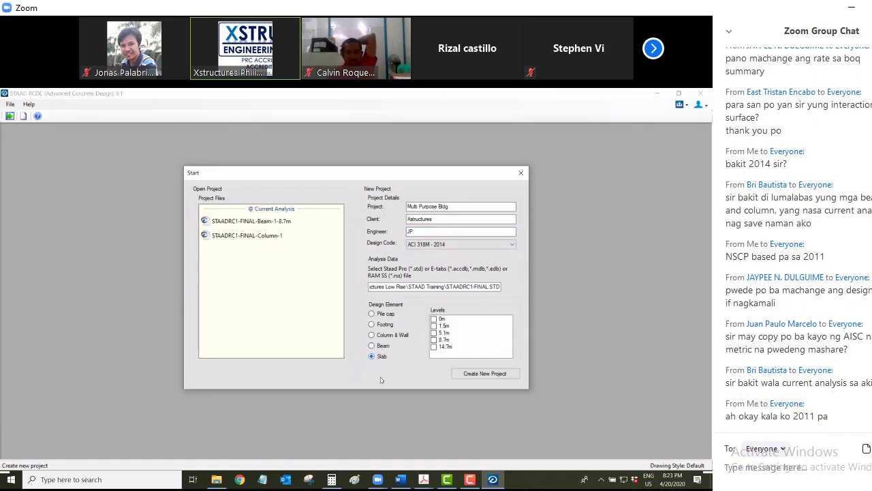
pyautogui.click(421, 482)
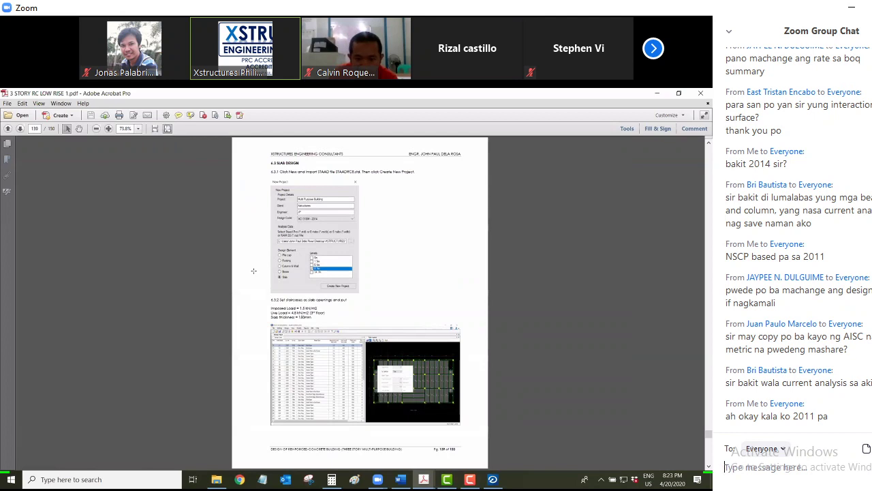
# Check the guide's 6.3 Slab Design New Project figure for the level, then return to RCDC
pyautogui.keyDown('ctrl'); pyautogui.scroll(2, 254, 271); pyautogui.keyUp('ctrl')
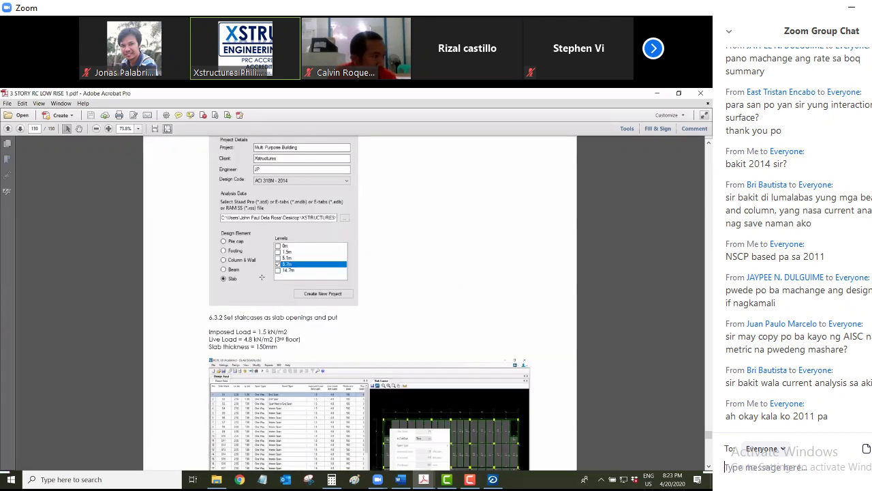
pyautogui.keyDown('ctrl'); pyautogui.scroll(3, 249, 280); pyautogui.keyUp('ctrl')
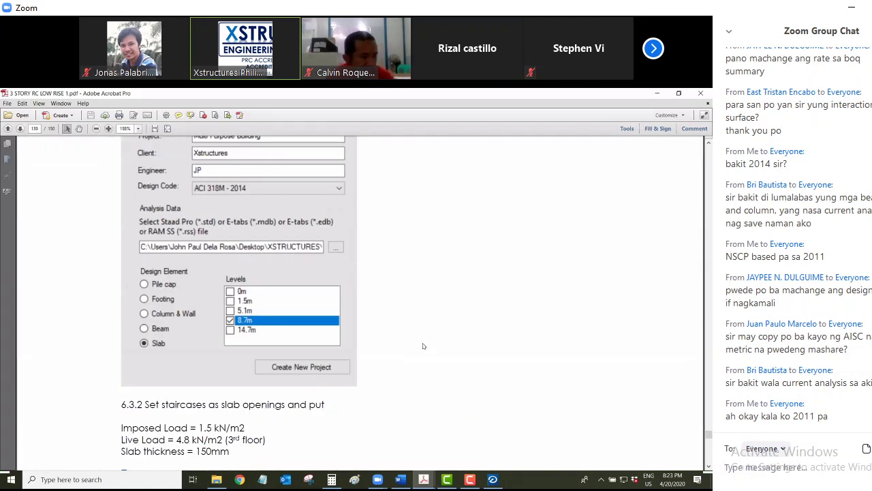
pyautogui.click(493, 479)
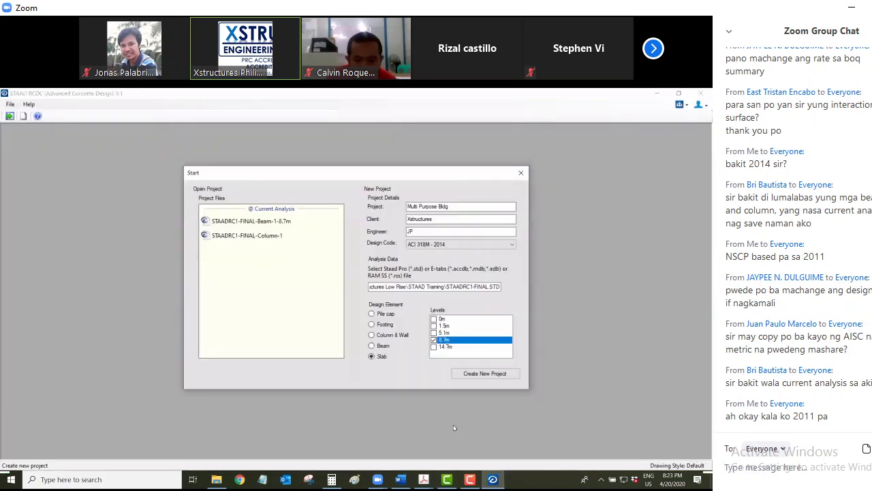
# Create the 8.7m slab project without associating it with a CONNECT project
pyautogui.click(469, 379)
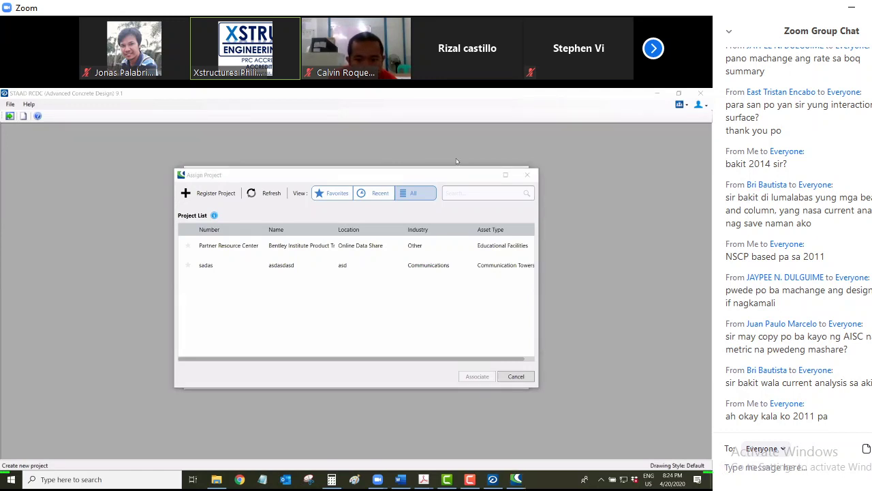
pyautogui.click(584, 374)
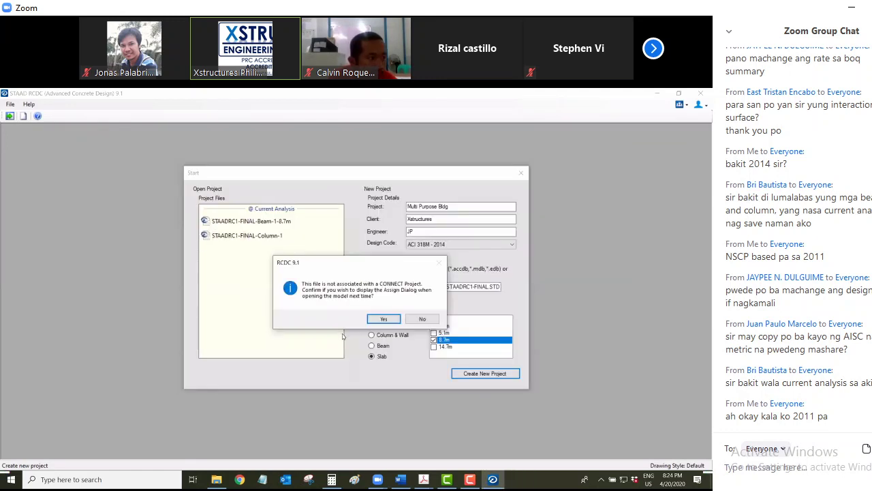
pyautogui.click(373, 318)
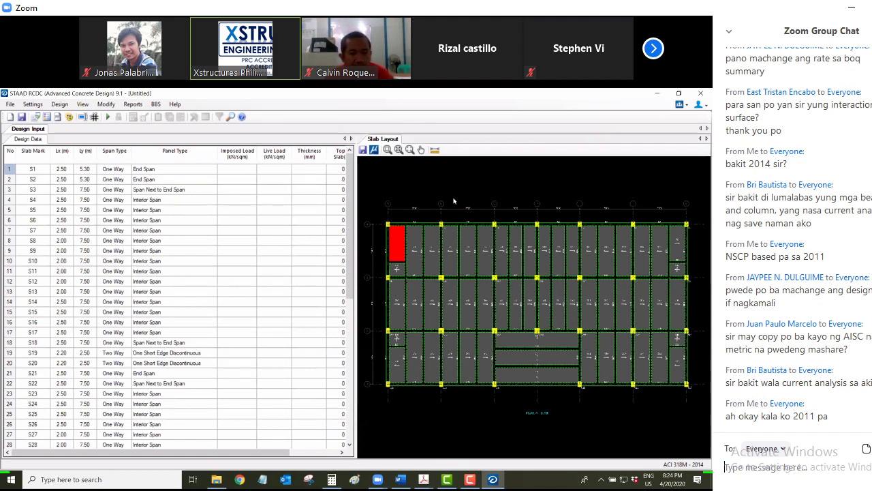
pyautogui.scroll(-1, 454, 201)
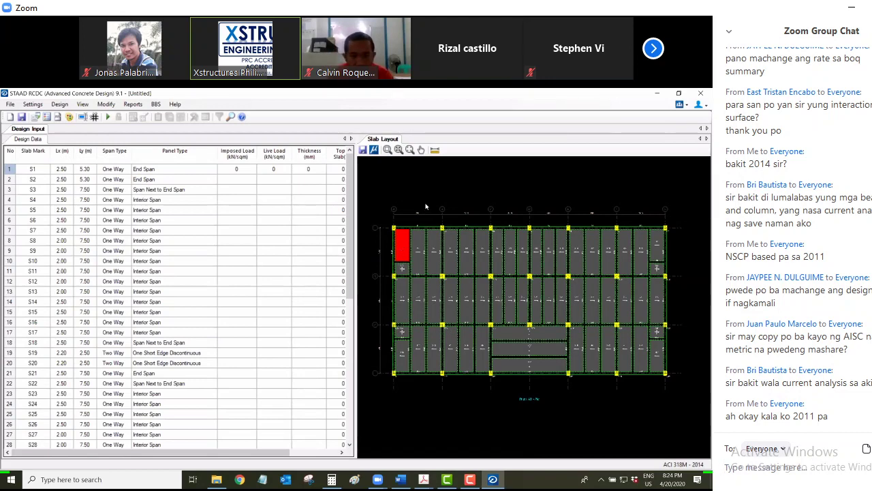
pyautogui.scroll(2, 404, 258)
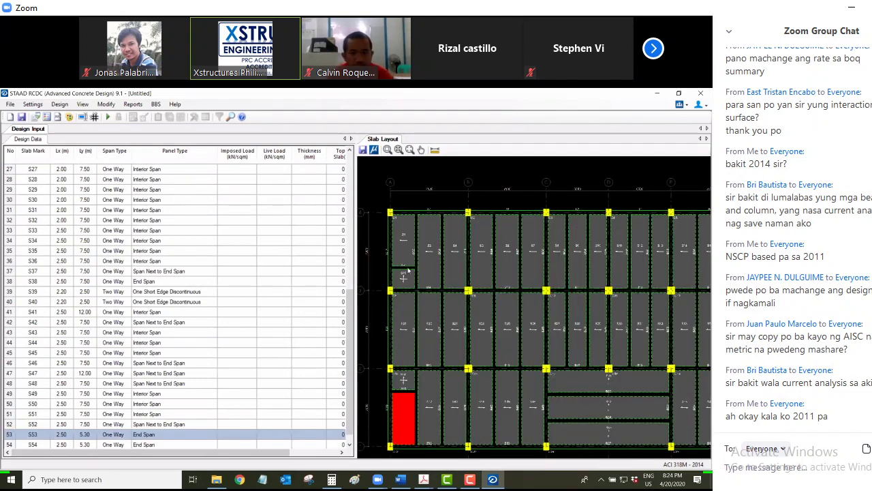
pyautogui.scroll(1, 421, 236)
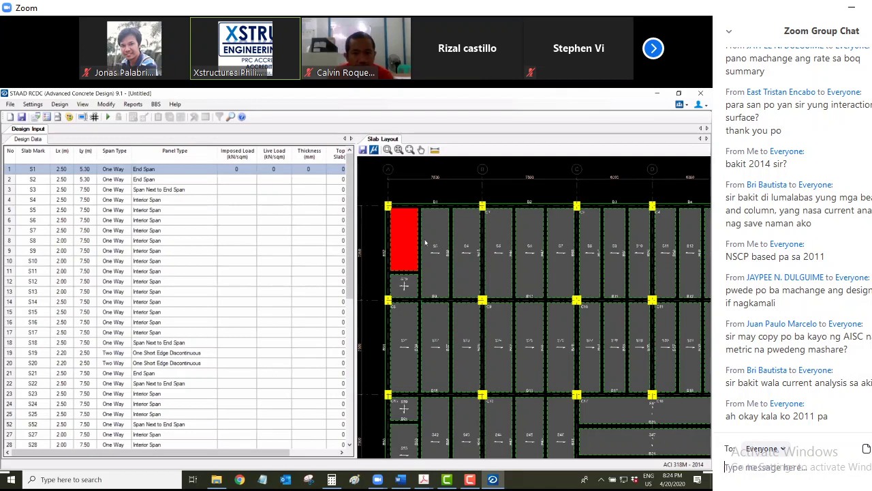
pyautogui.scroll(-1, 426, 242)
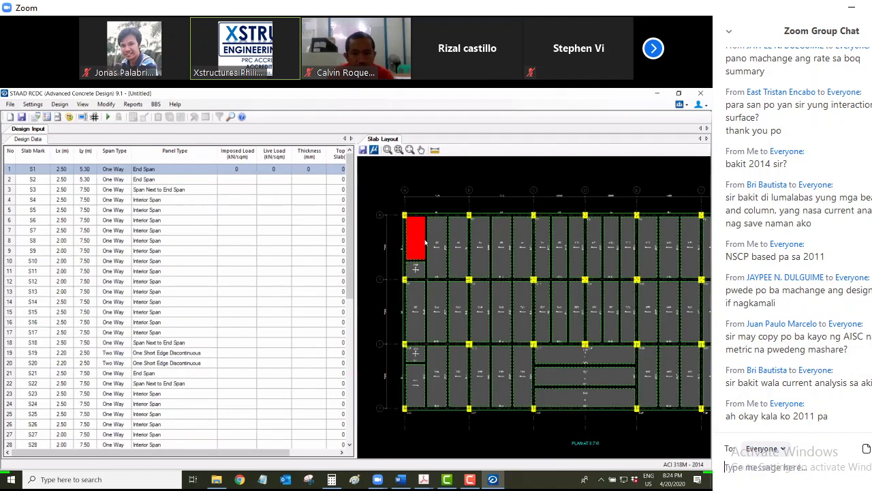
pyautogui.scroll(1, 415, 238)
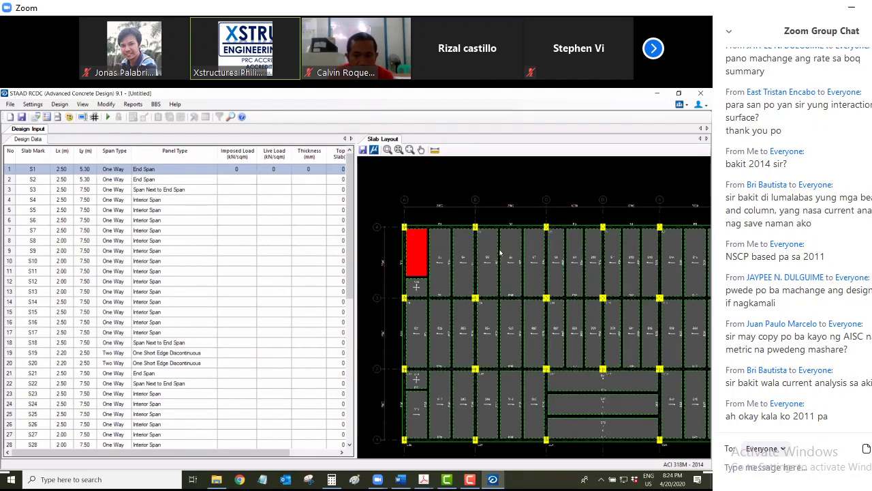
pyautogui.scroll(2, 407, 233)
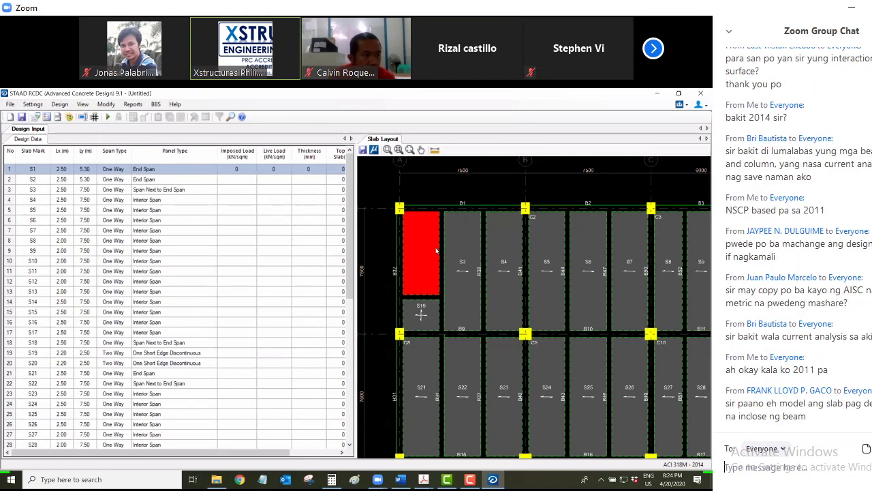
# Set slab S1's Is CutOut property to True
pyautogui.scroll(-1, 436, 251)
pyautogui.rightClick(436, 250)
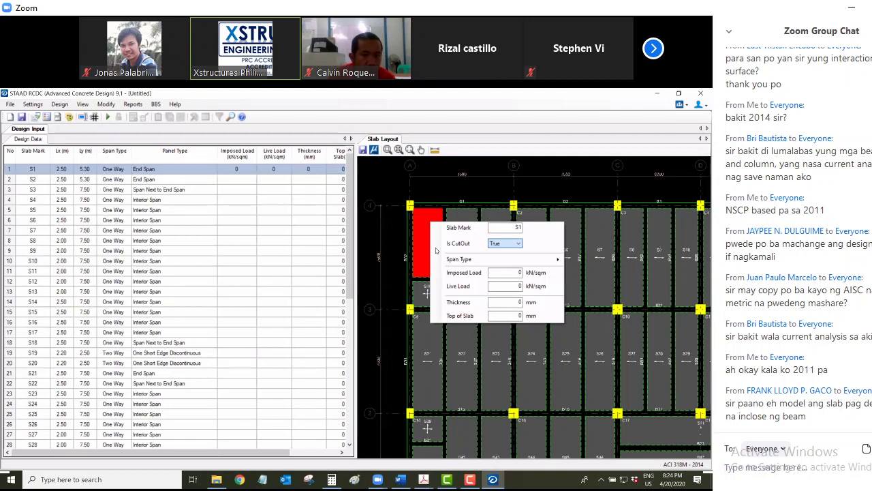
pyautogui.press('Return')
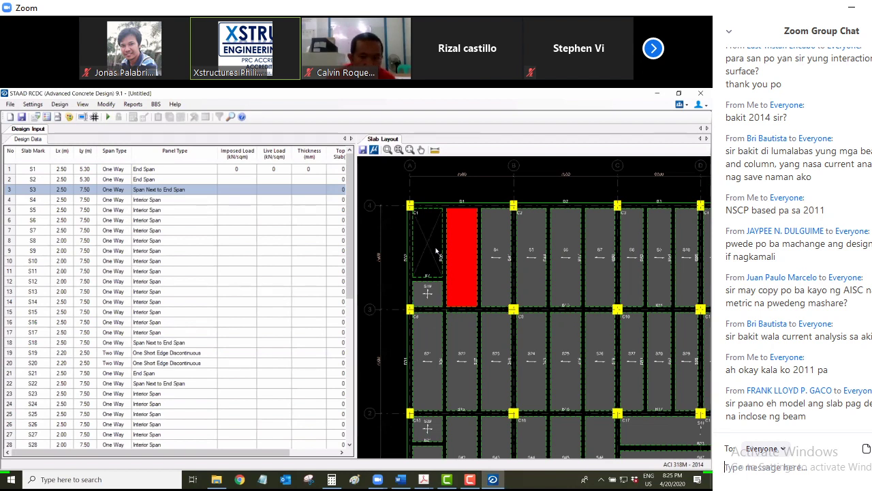
# Type a chat question asking why STAAD considered the slabs two-way
pyautogui.write('bakit ')
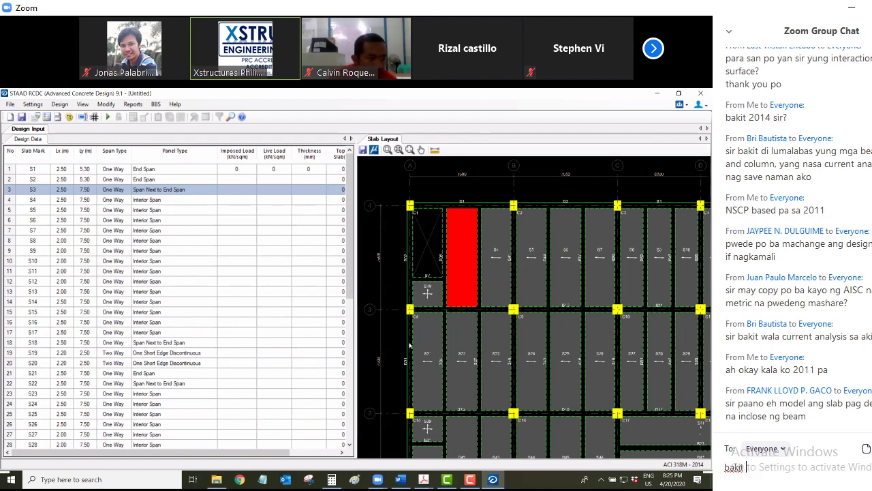
pyautogui.write('may two')
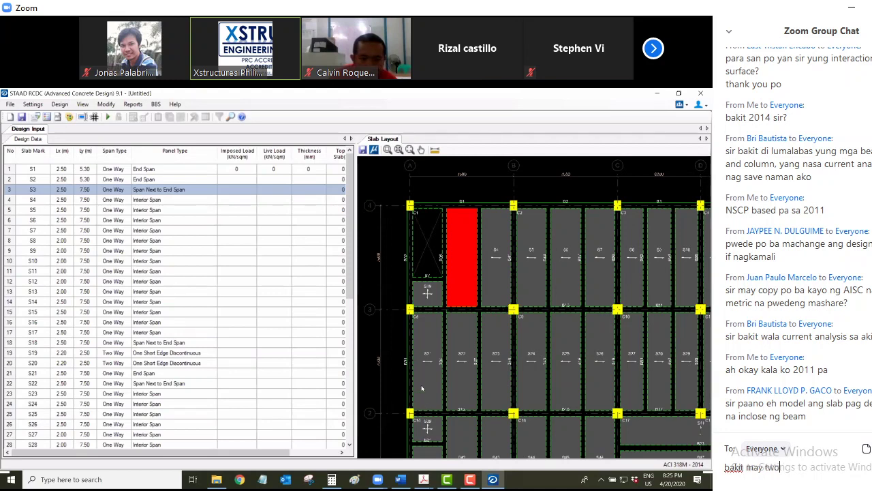
pyautogui.write(' way sa RCDC')
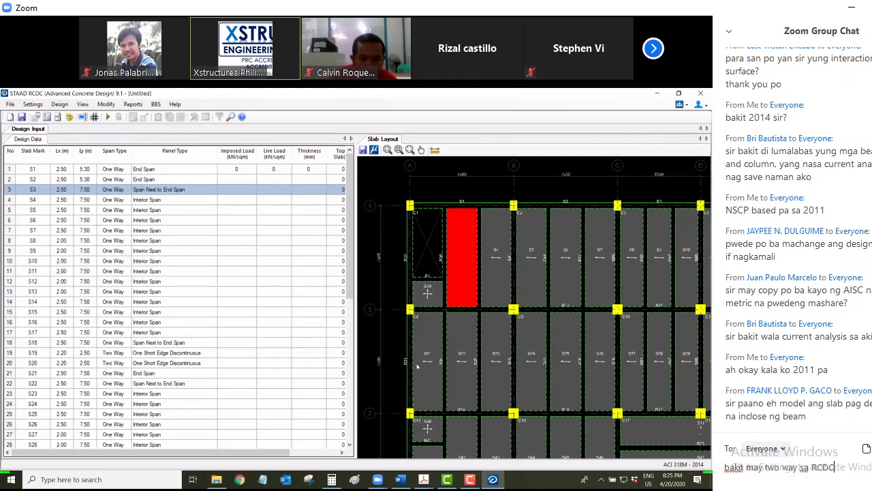
pyautogui.write('? sa taad')
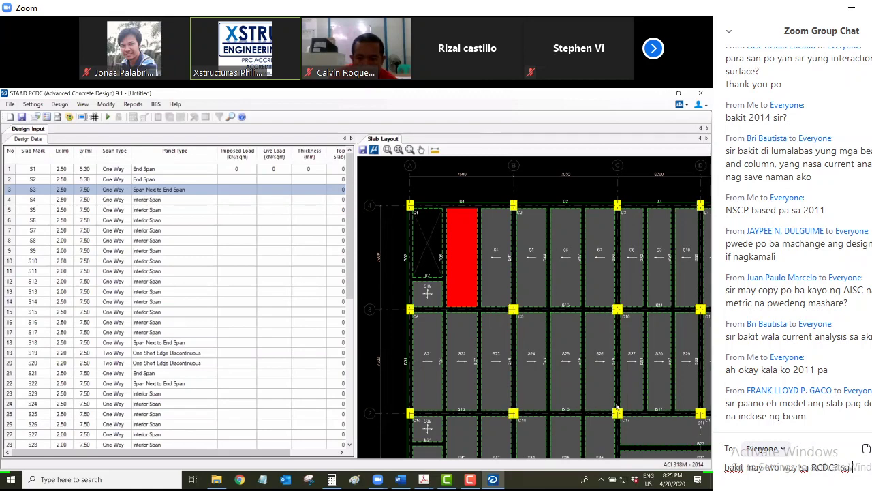
pyautogui.press('BackSpace')
pyautogui.press('BackSpace')
pyautogui.press('BackSpace')
pyautogui.press('BackSpace')
pyautogui.write('staad')
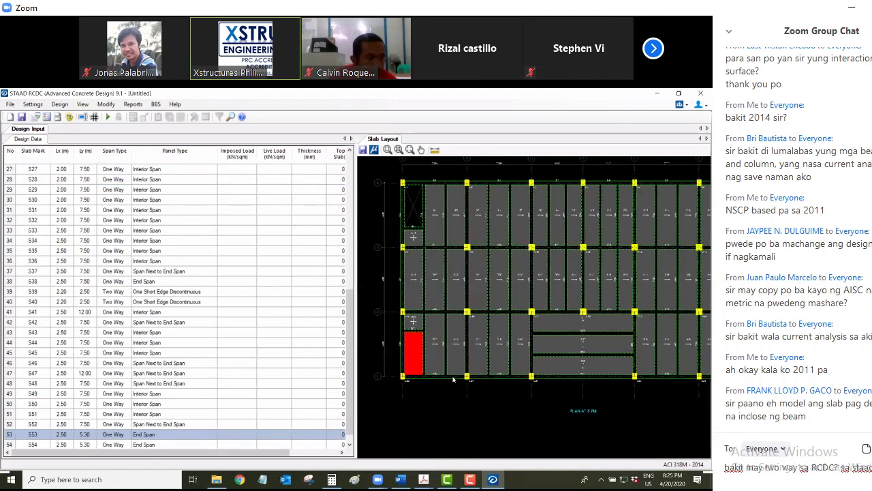
pyautogui.write(' kinonsider')
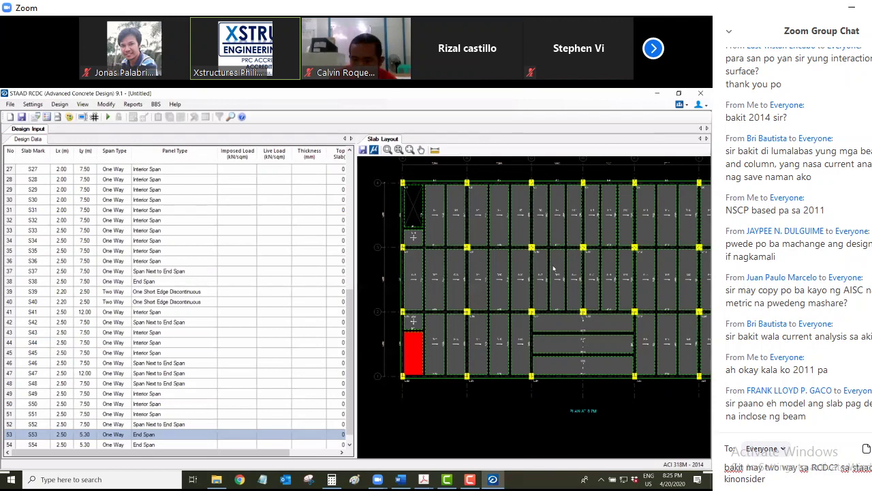
# Send the two-way slab chat question and switch to the XStructures Training folder window
pyautogui.press('Return')
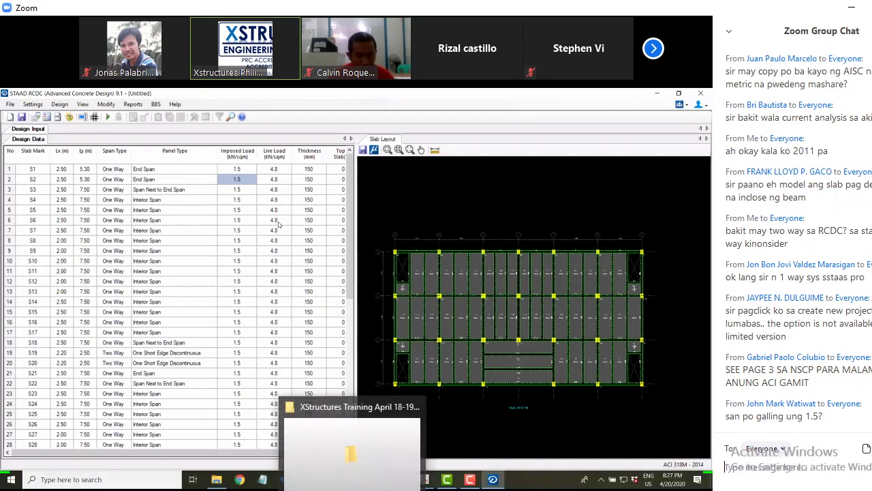
pyautogui.click(351, 436)
# Open NSCP-2015_text.pdf from the Desktop in Adobe Reader and minimize File Explorer
pyautogui.click(52, 156)
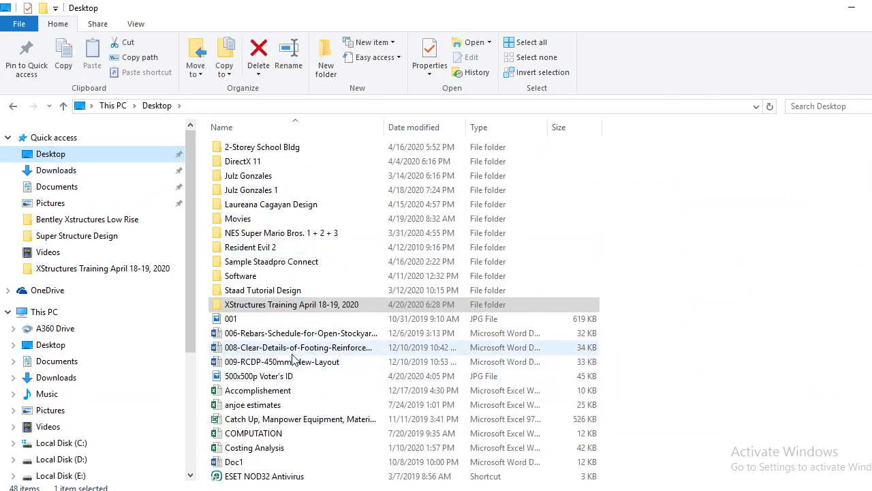
pyautogui.scroll(-3, 289, 387)
pyautogui.scroll(-2, 289, 387)
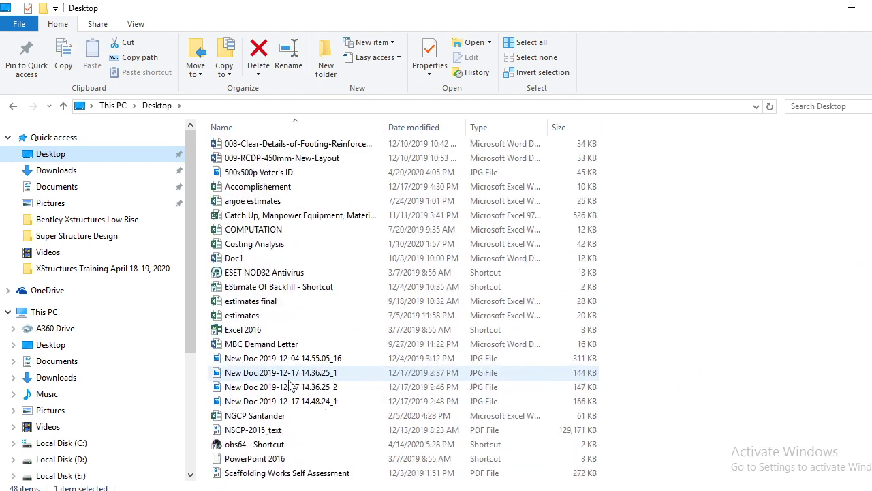
pyautogui.click(276, 430)
pyautogui.rightClick(276, 430)
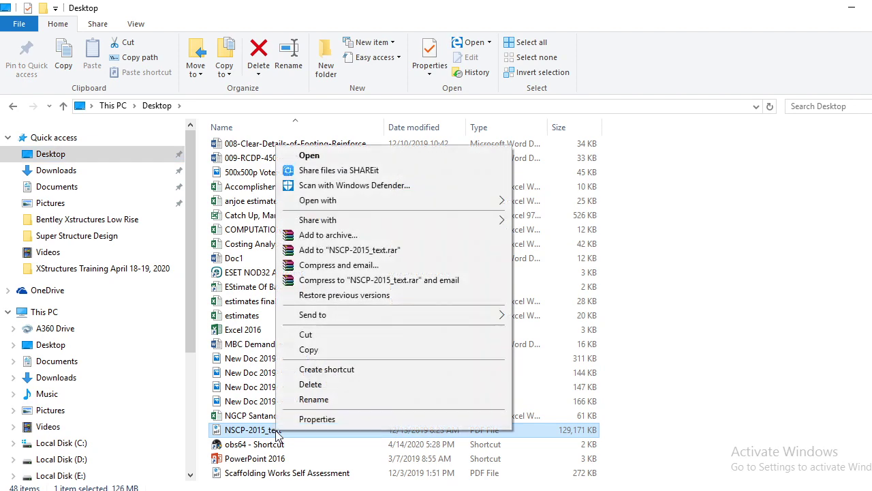
pyautogui.moveTo(425, 196)
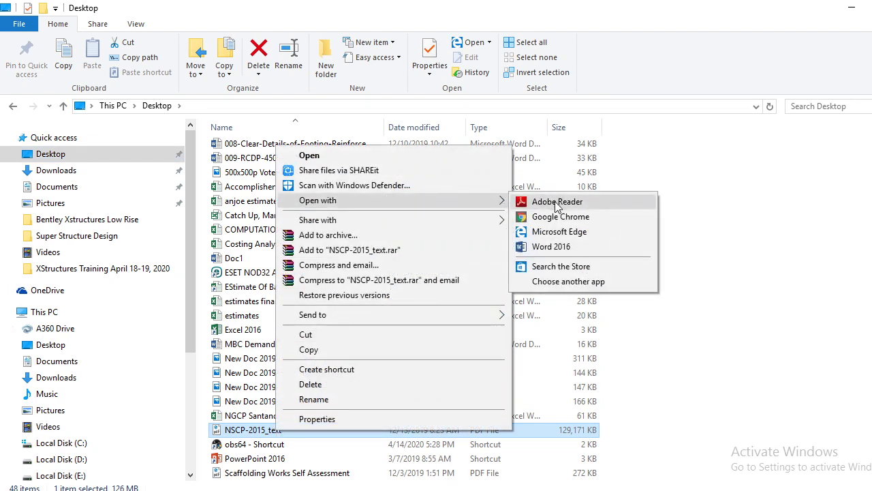
pyautogui.click(553, 201)
pyautogui.click(853, 10)
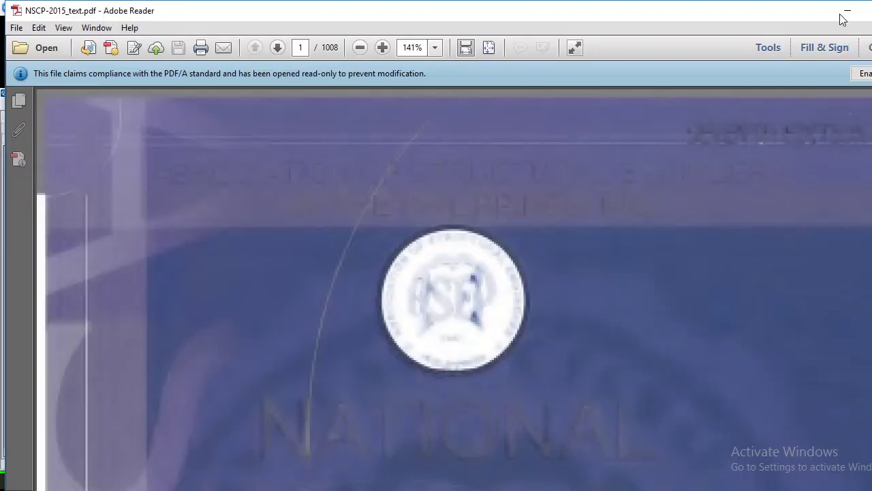
pyautogui.click(848, 10)
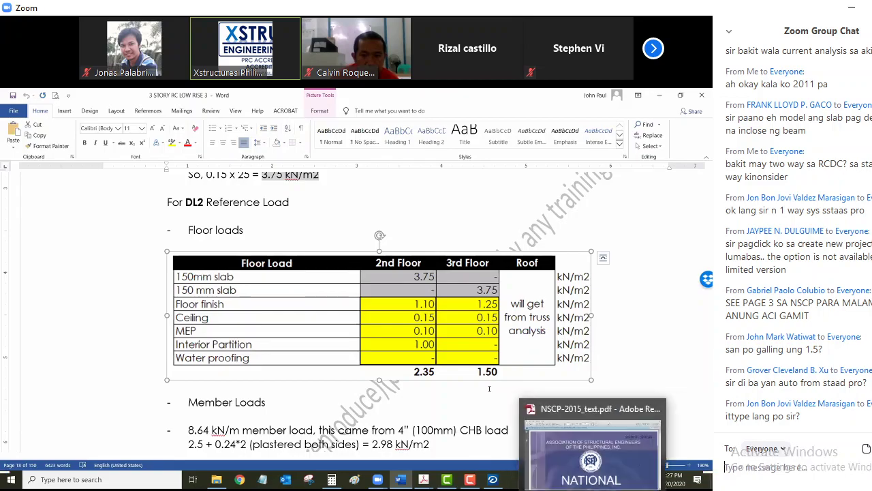
pyautogui.click(633, 409)
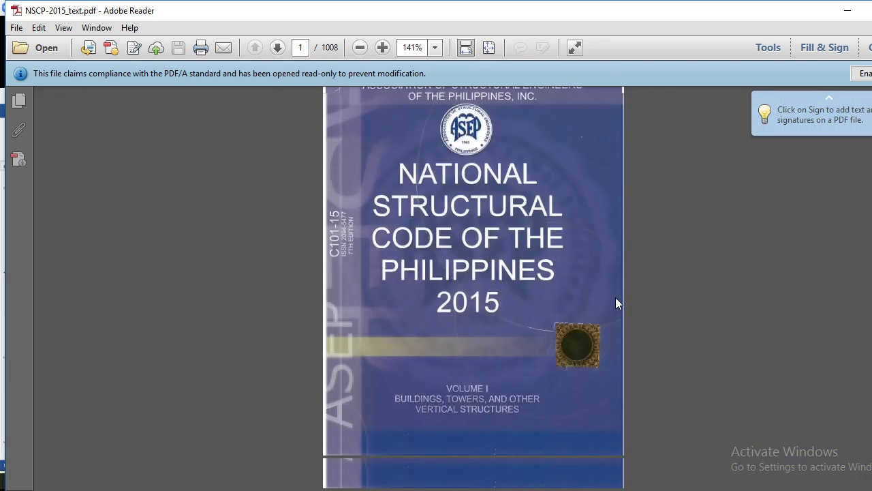
# Read through page 3 of NSCP-2015_text.pdf, the list of referenced codes
pyautogui.scroll(-5, 615, 297)
pyautogui.scroll(-3, 615, 298)
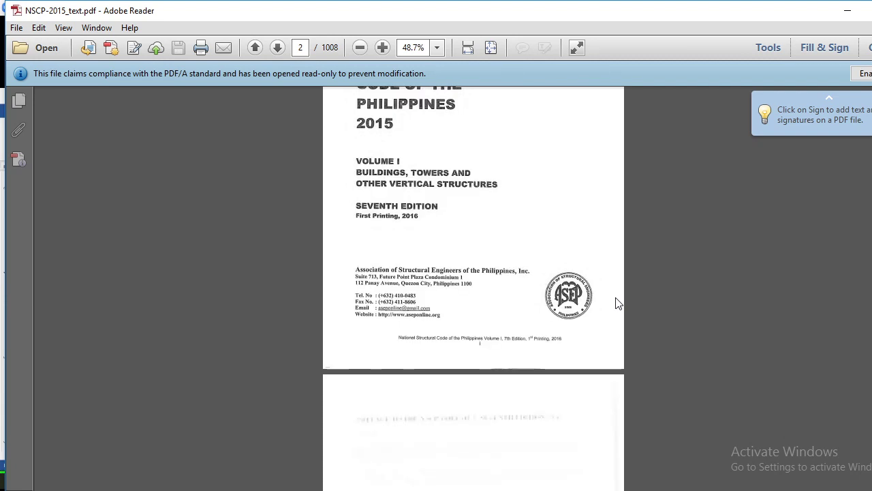
pyautogui.scroll(-8, 615, 303)
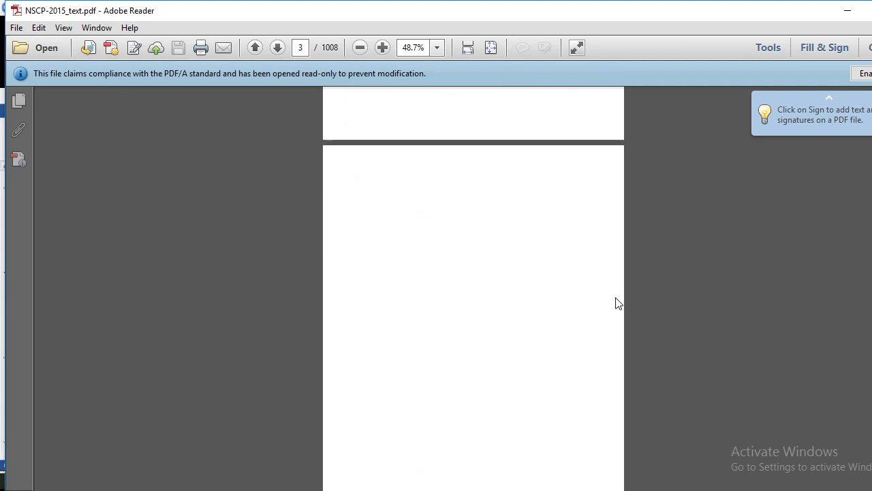
pyautogui.scroll(-2, 616, 303)
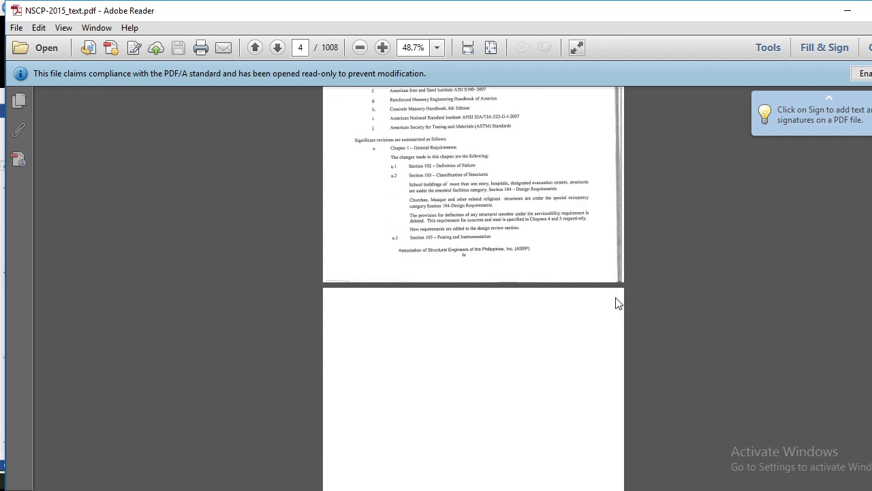
pyautogui.scroll(4, 615, 303)
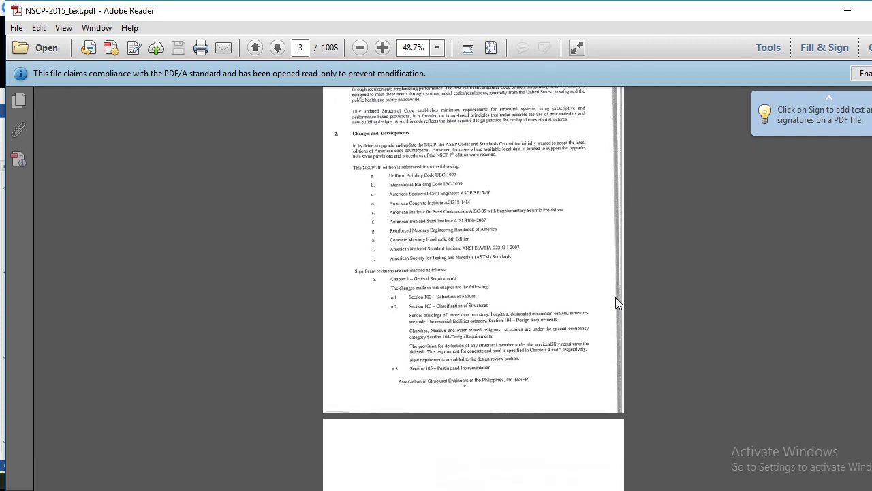
pyautogui.scroll(2, 615, 304)
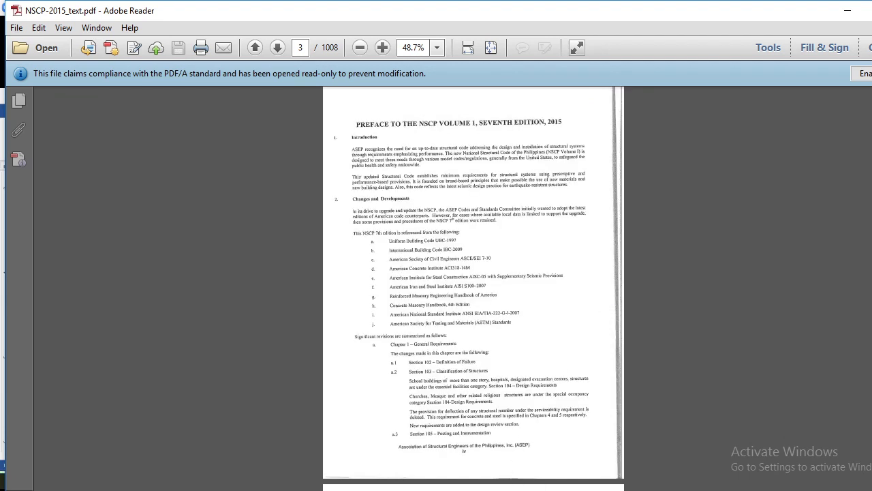
pyautogui.click(563, 436)
# Scroll back up the PDF and minimize Adobe Reader to reveal the floor-load document
pyautogui.keyDown('ctrl'); pyautogui.scroll(3, 471, 272); pyautogui.keyUp('ctrl')
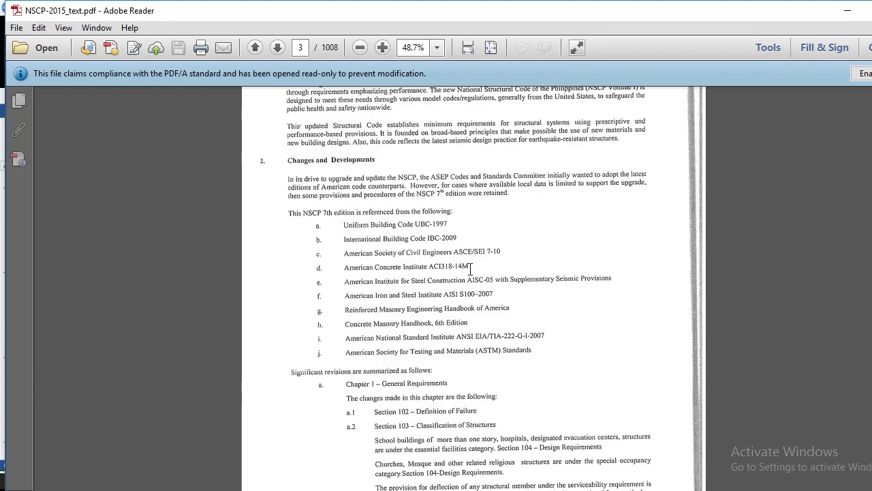
pyautogui.keyDown('ctrl'); pyautogui.scroll(2, 470, 270); pyautogui.keyUp('ctrl')
pyautogui.keyDown('ctrl'); pyautogui.scroll(1, 470, 270); pyautogui.keyUp('ctrl')
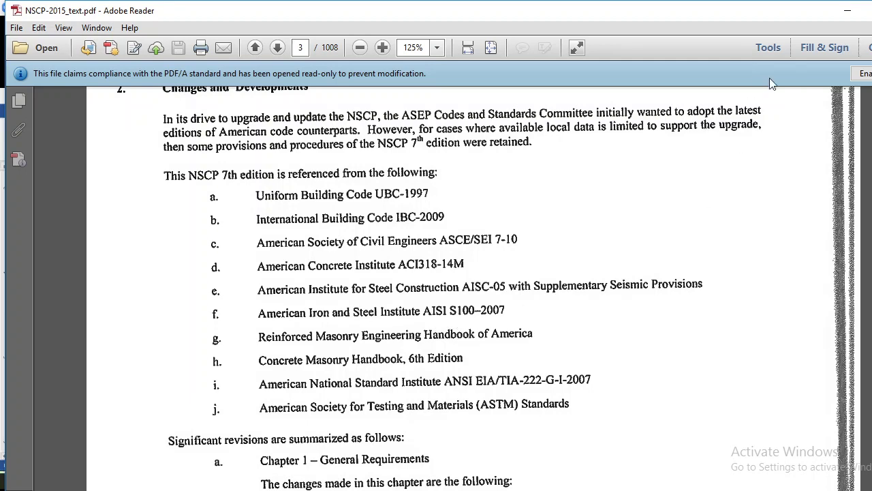
pyautogui.click(847, 11)
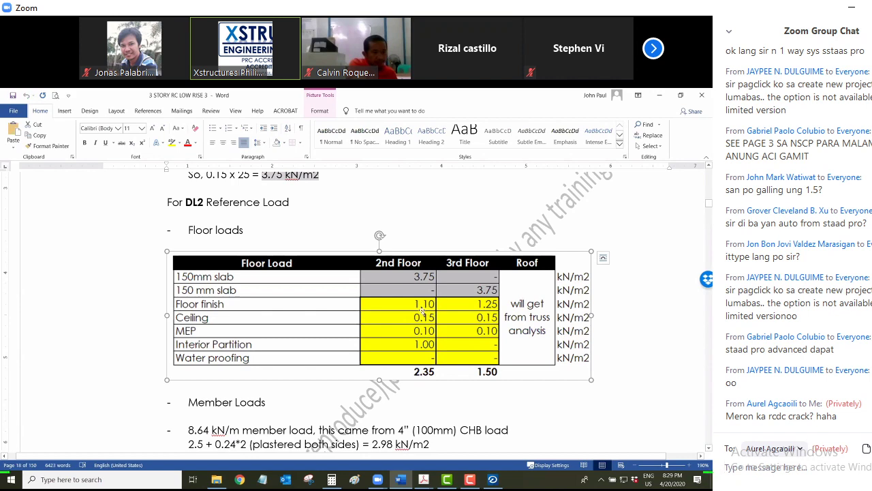
# Launch STAAD.Pro CONNECT Edition from a Windows 'staad' search and accept the licensing notice
pyautogui.click(62, 480)
pyautogui.write('staad')
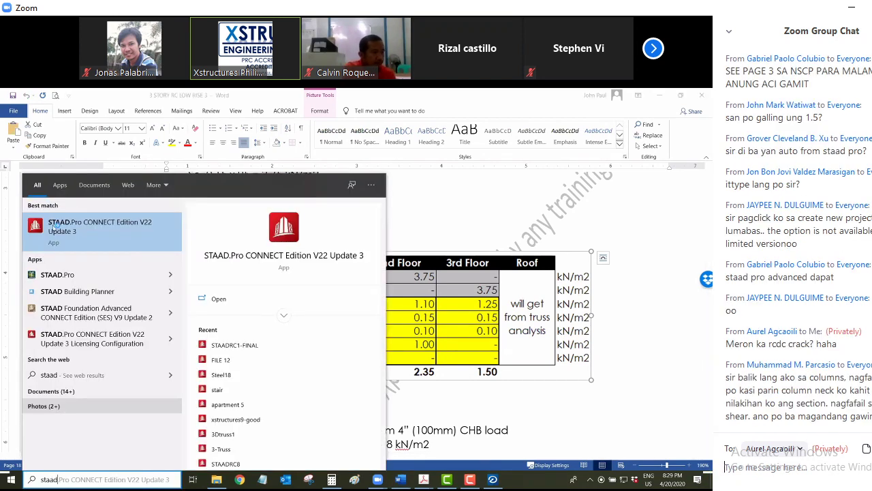
pyautogui.click(54, 228)
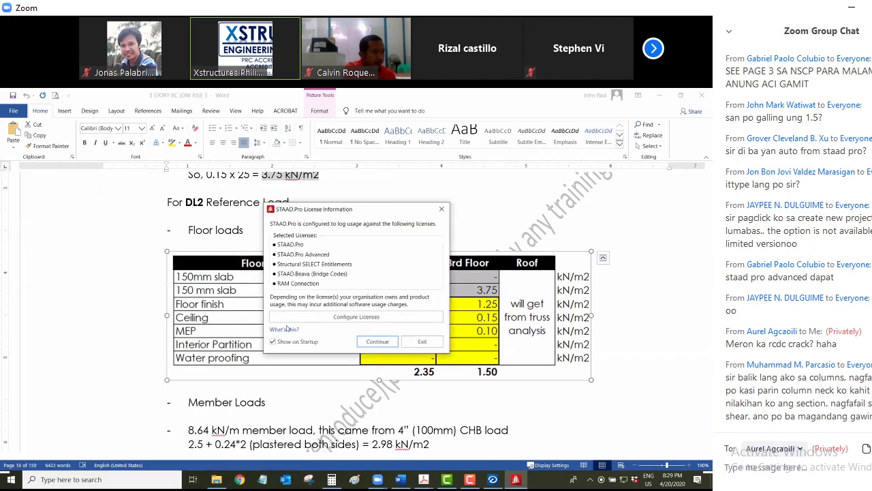
pyautogui.write('wala')
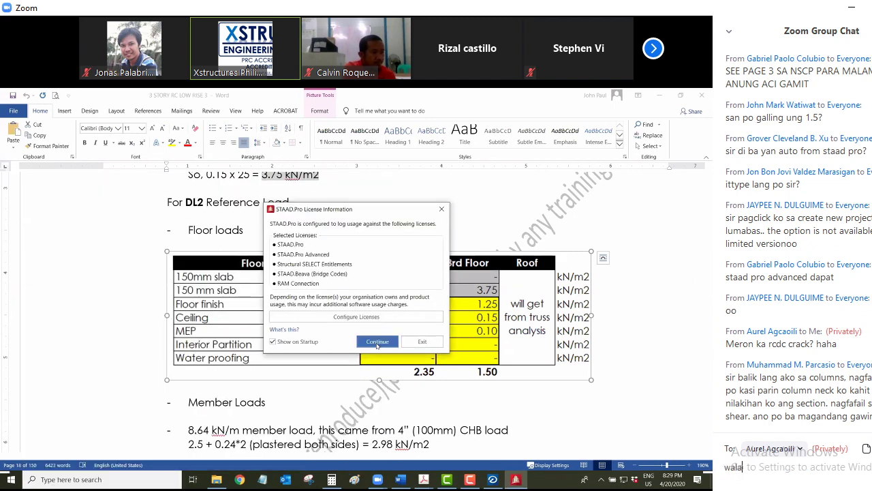
pyautogui.click(377, 341)
pyautogui.write('pa')
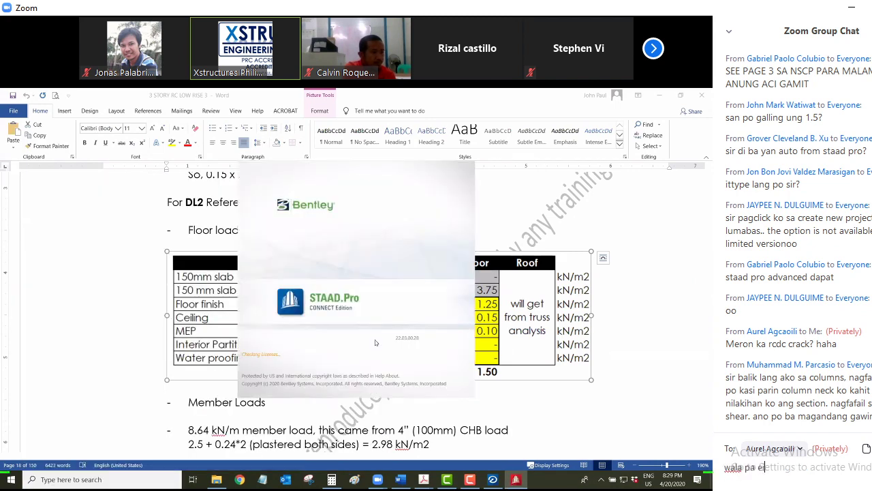
pyautogui.write('eh di ko pa')
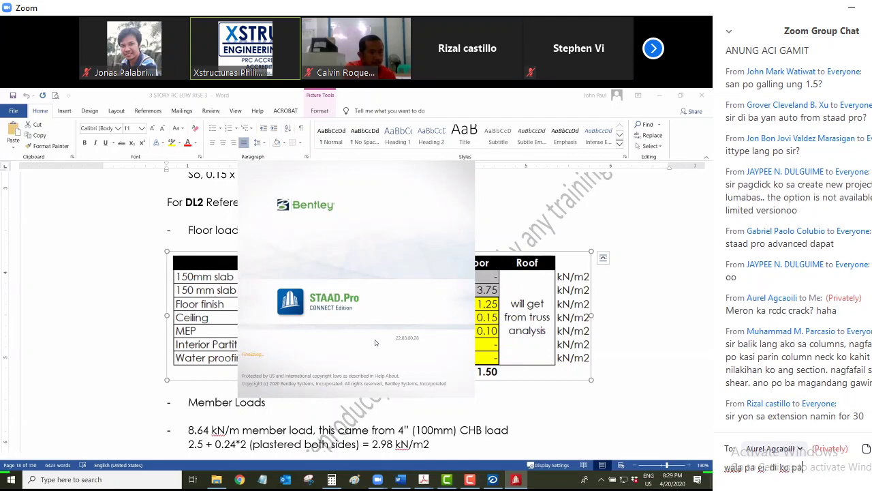
pyautogui.write(' d')
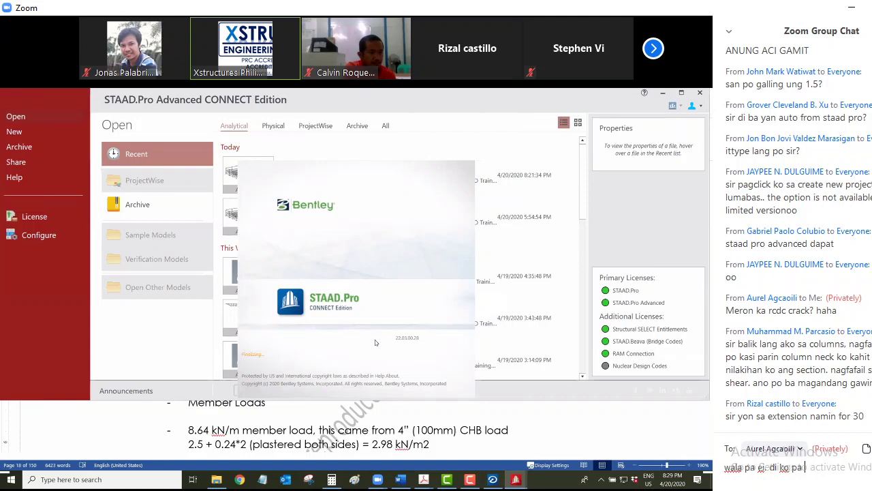
pyautogui.write('a download')
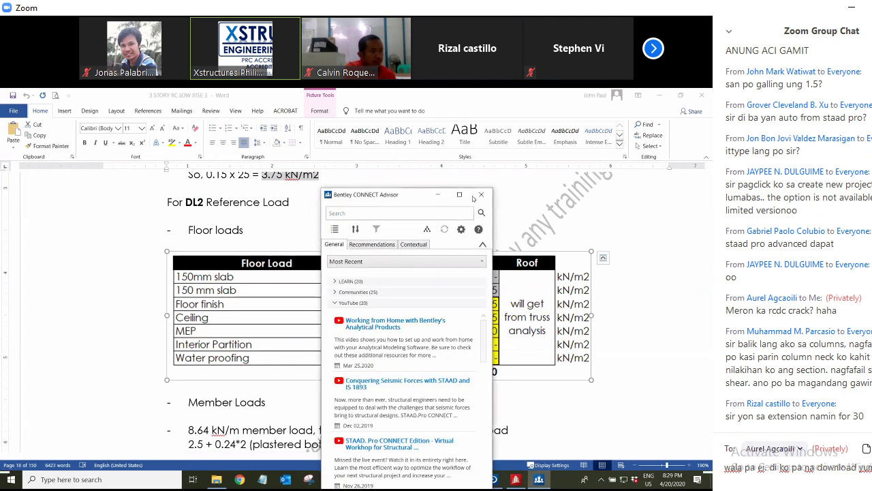
# Close the CONNECT Advisor and License Configuration windows, then set STAAD.Pro aside for Word
pyautogui.moveTo(416, 198); pyautogui.dragTo(408, 198)
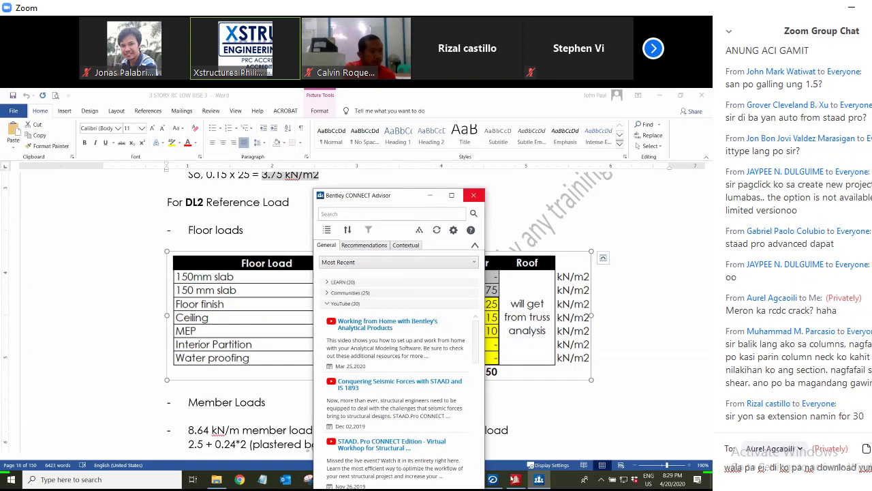
pyautogui.write('may crack')
pyautogui.click(474, 196)
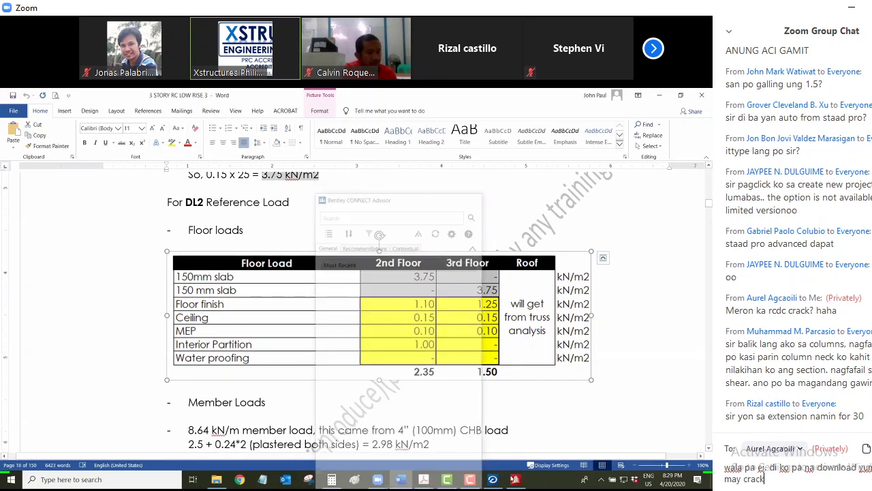
pyautogui.press('Return')
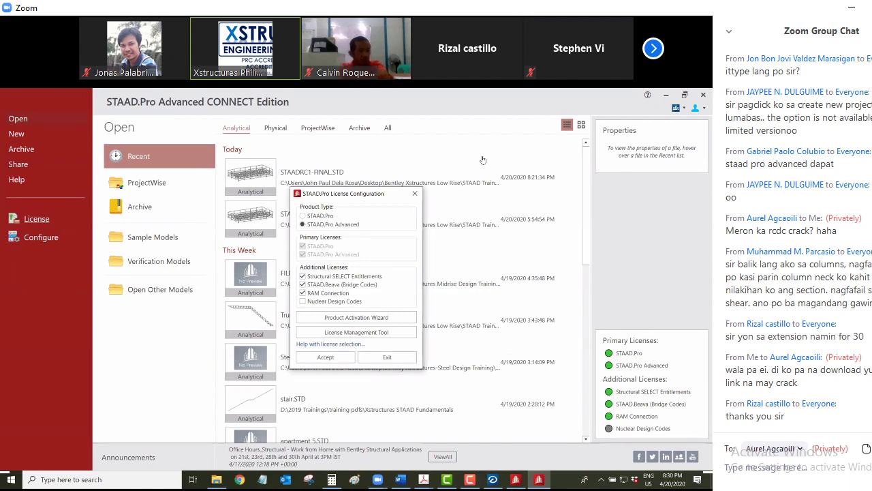
pyautogui.click(415, 193)
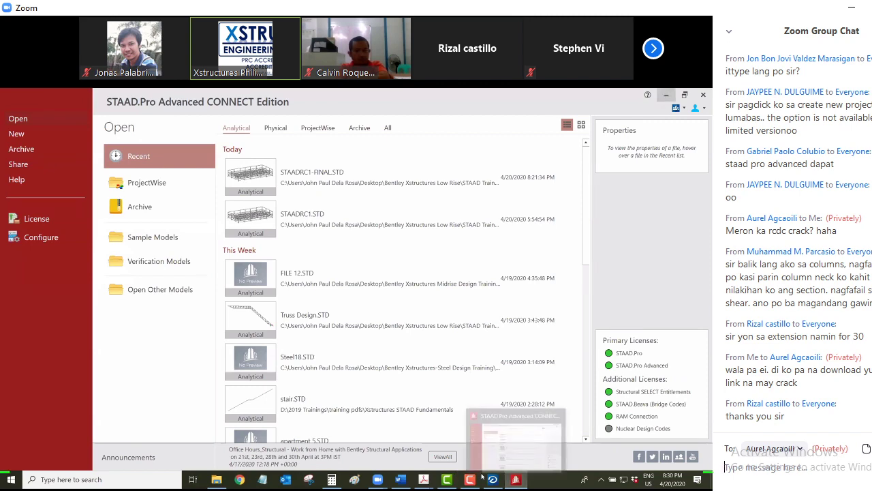
pyautogui.hotkey('alt', 'Tab')
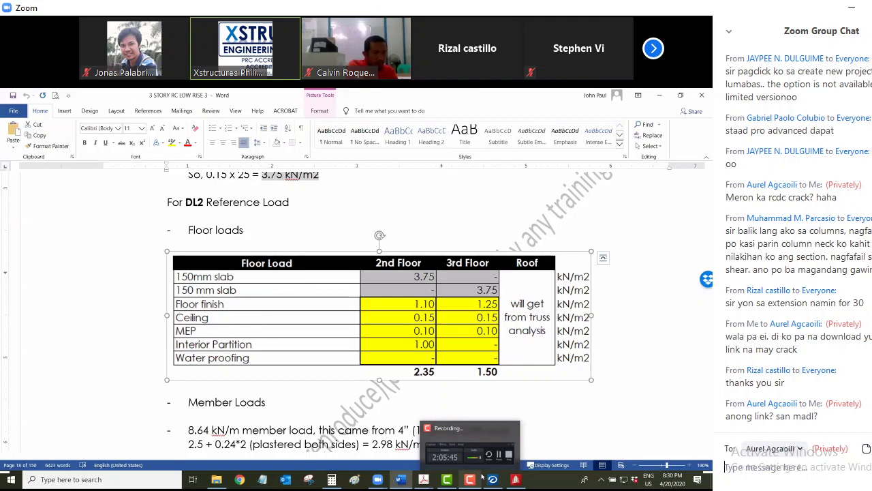
# Open the Download Link Offline Staad Installer file in XStructures Training April 18-19, 2020 and select its last link
pyautogui.press('super+e')
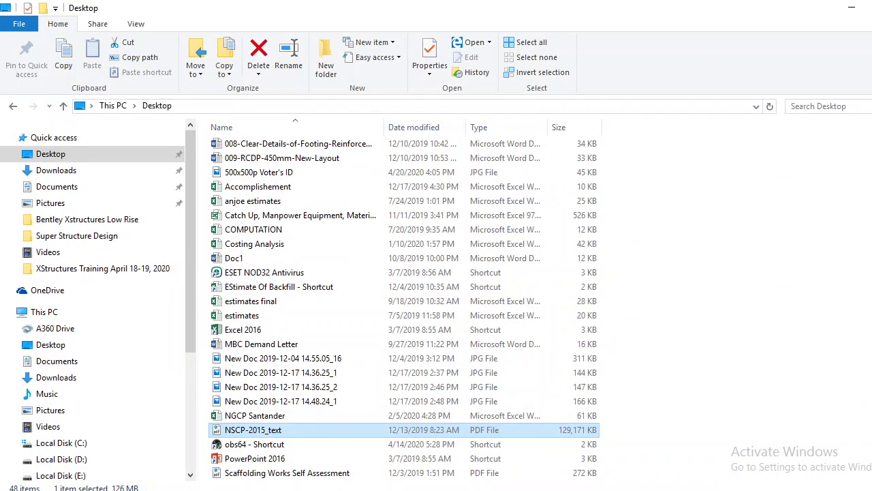
pyautogui.click(93, 270)
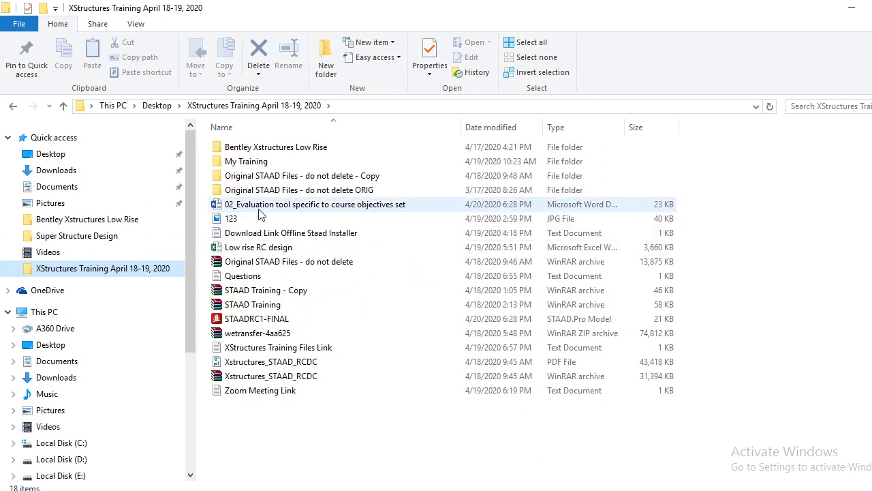
pyautogui.doubleClick(268, 235)
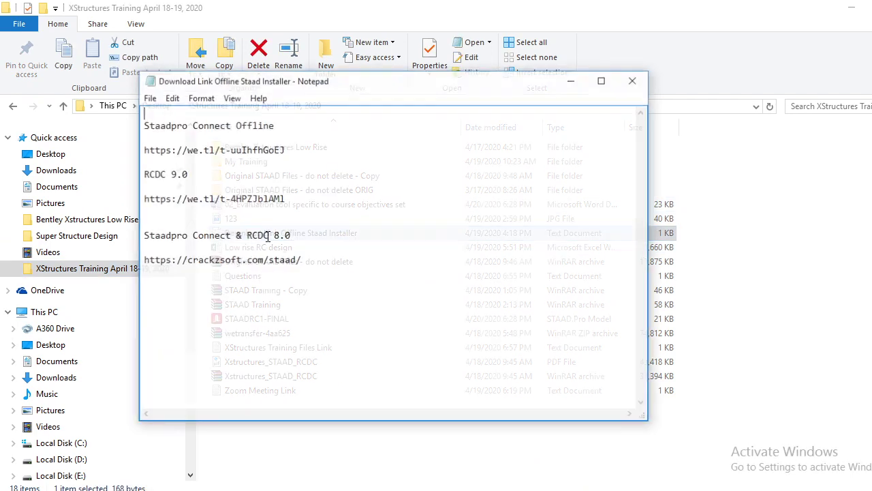
pyautogui.moveTo(303, 262); pyautogui.dragTo(143, 265)
pyautogui.hotkey('ctrl', 'c')
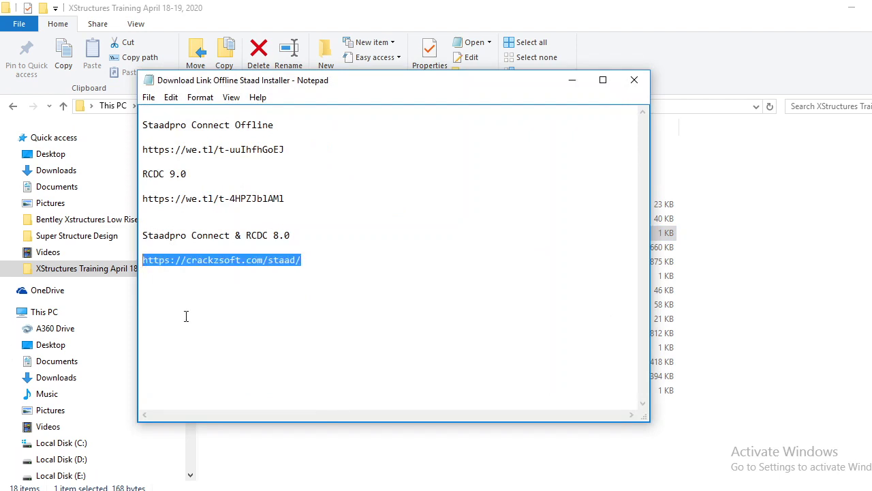
pyautogui.click(571, 79)
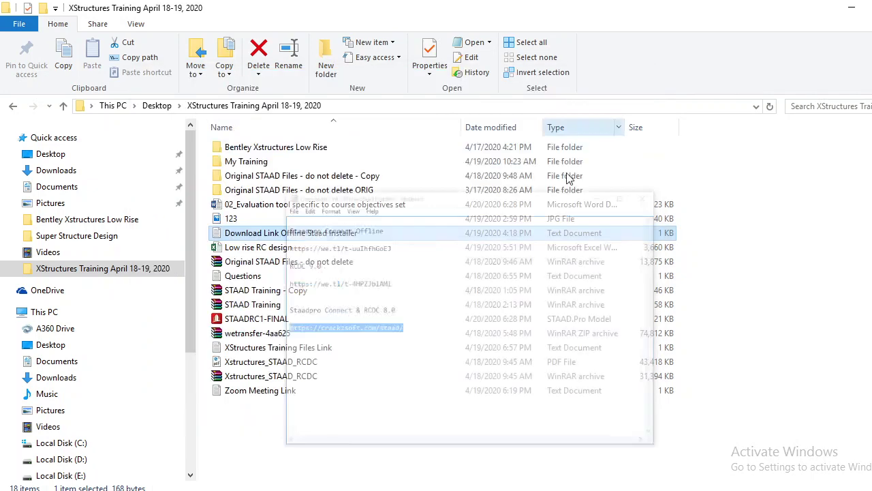
pyautogui.click(850, 9)
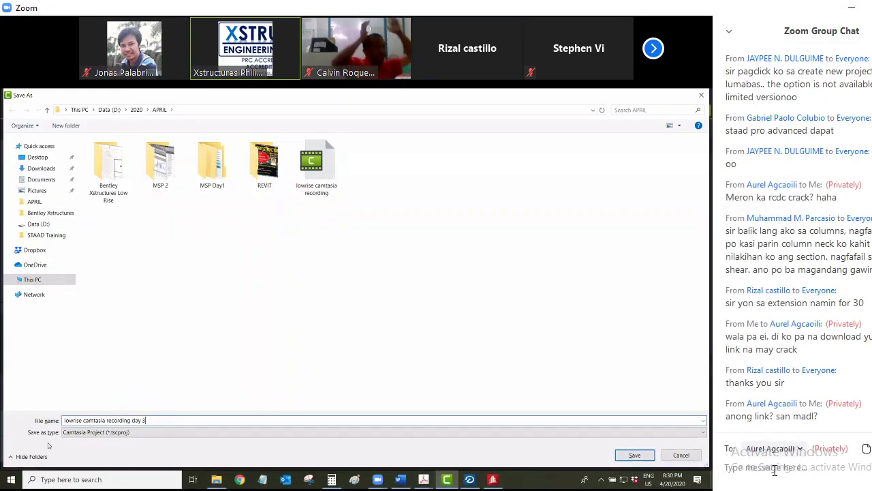
# Send the copied link in chat and save the Camtasia project as 'lowrise camtasia recording day 3'
pyautogui.hotkey('ctrl', 'v')
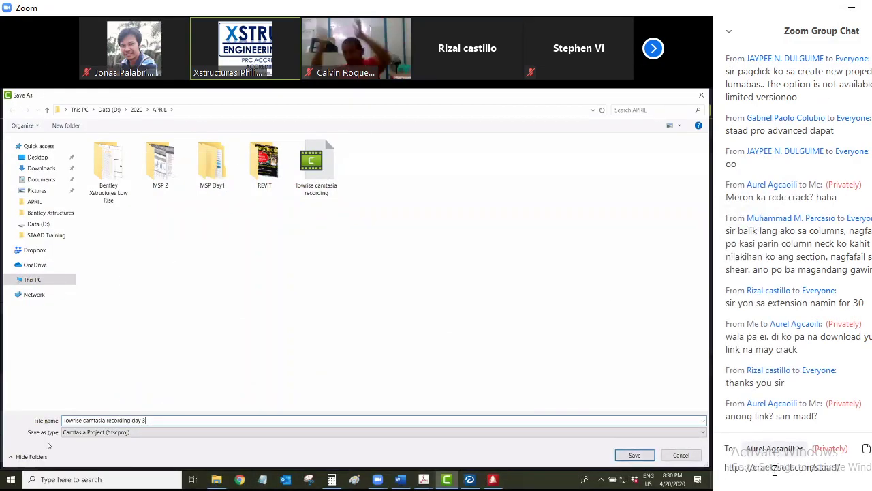
pyautogui.press('Return')
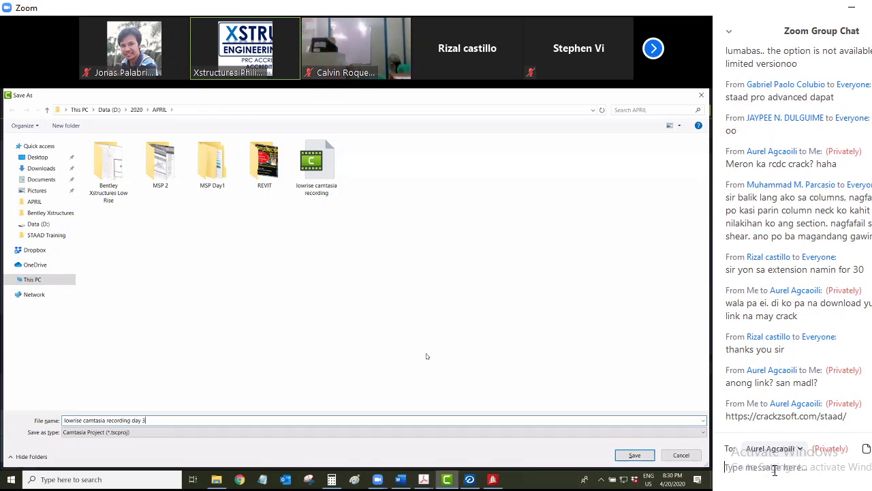
pyautogui.press('Return')
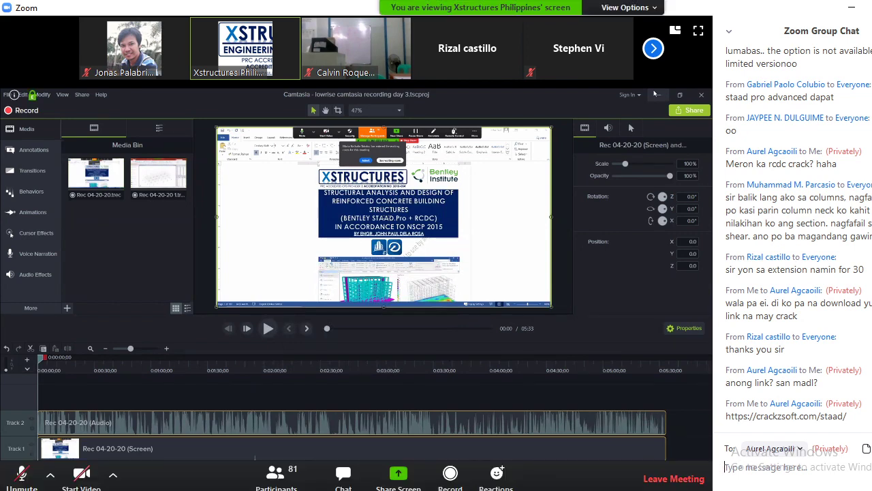
pyautogui.moveTo(377, 479)
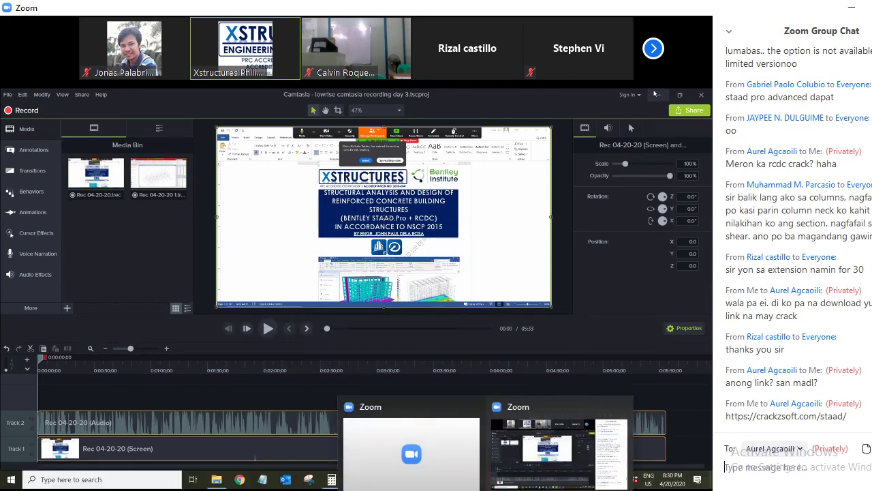
pyautogui.hotkey('alt', 'Tab')
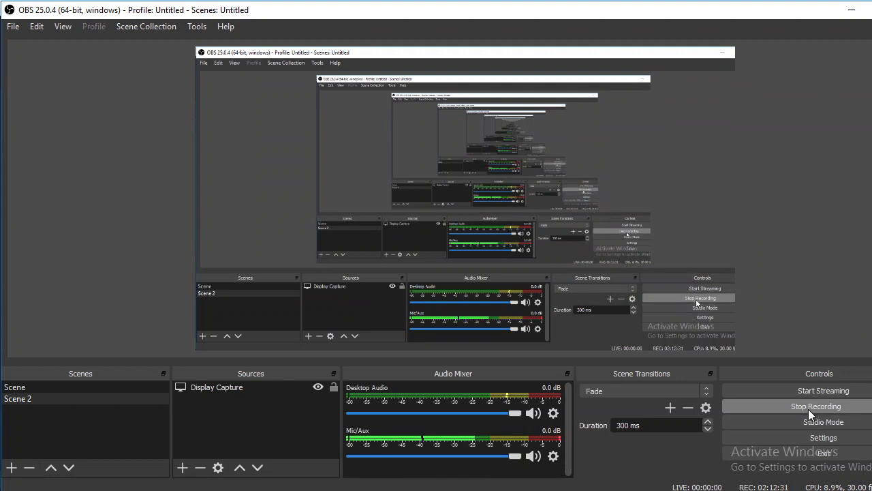